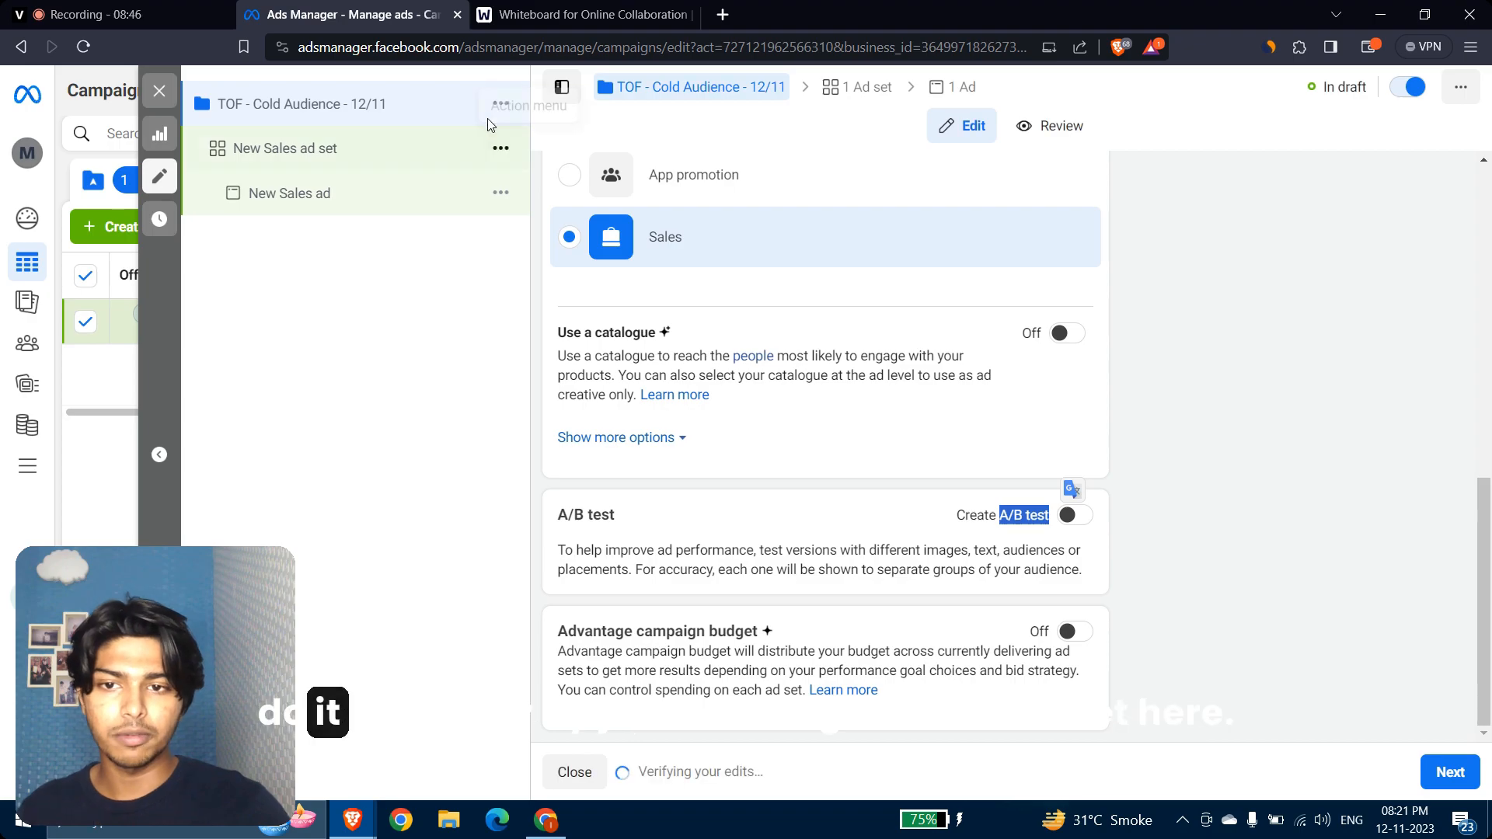
Step: Open the New Sales ad set briefly and return to the settings of the TOF - Cold Audience - 12/11 campaign
click(499, 153)
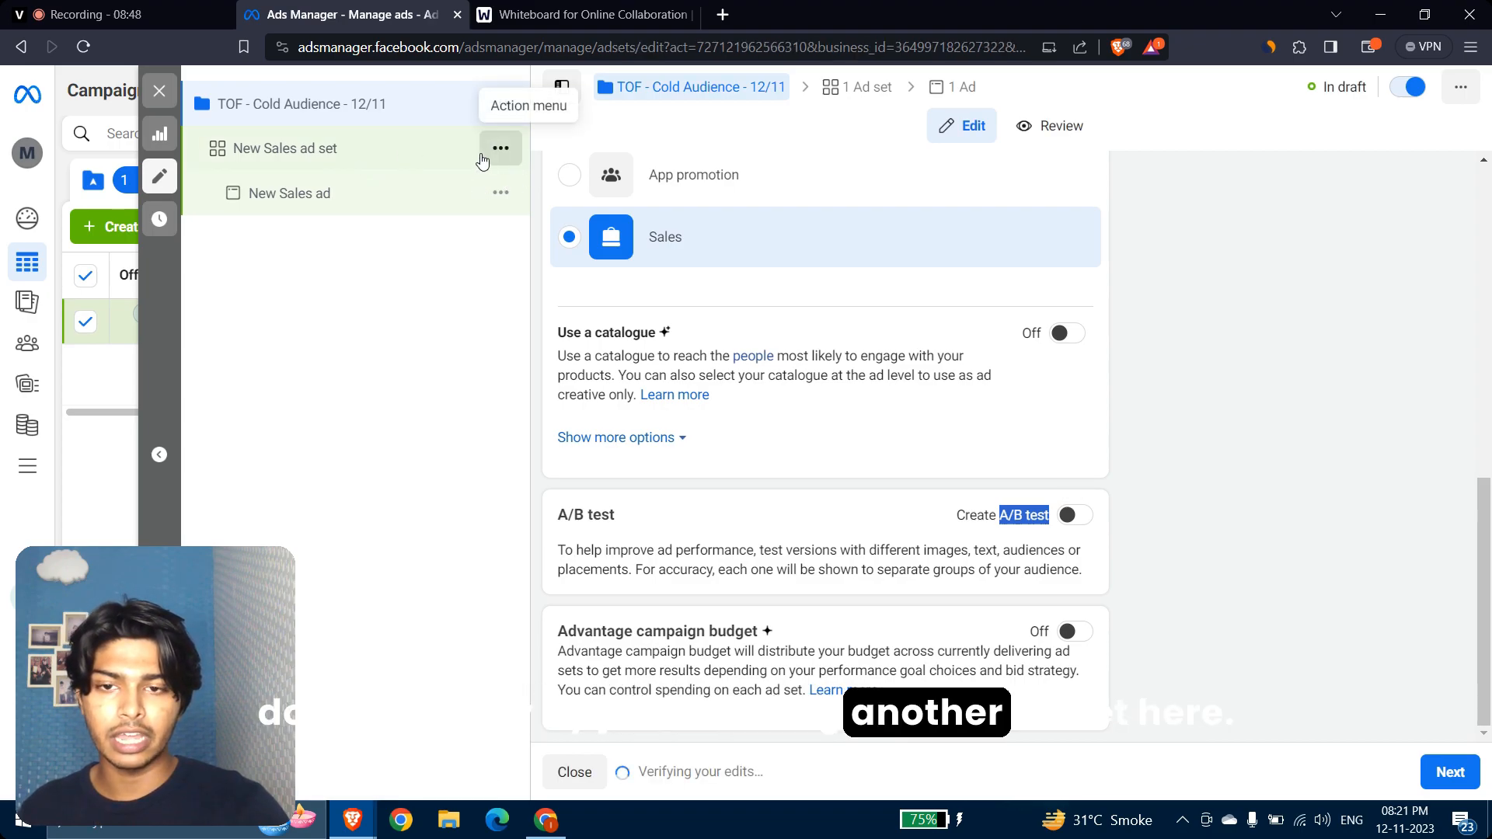
click(365, 211)
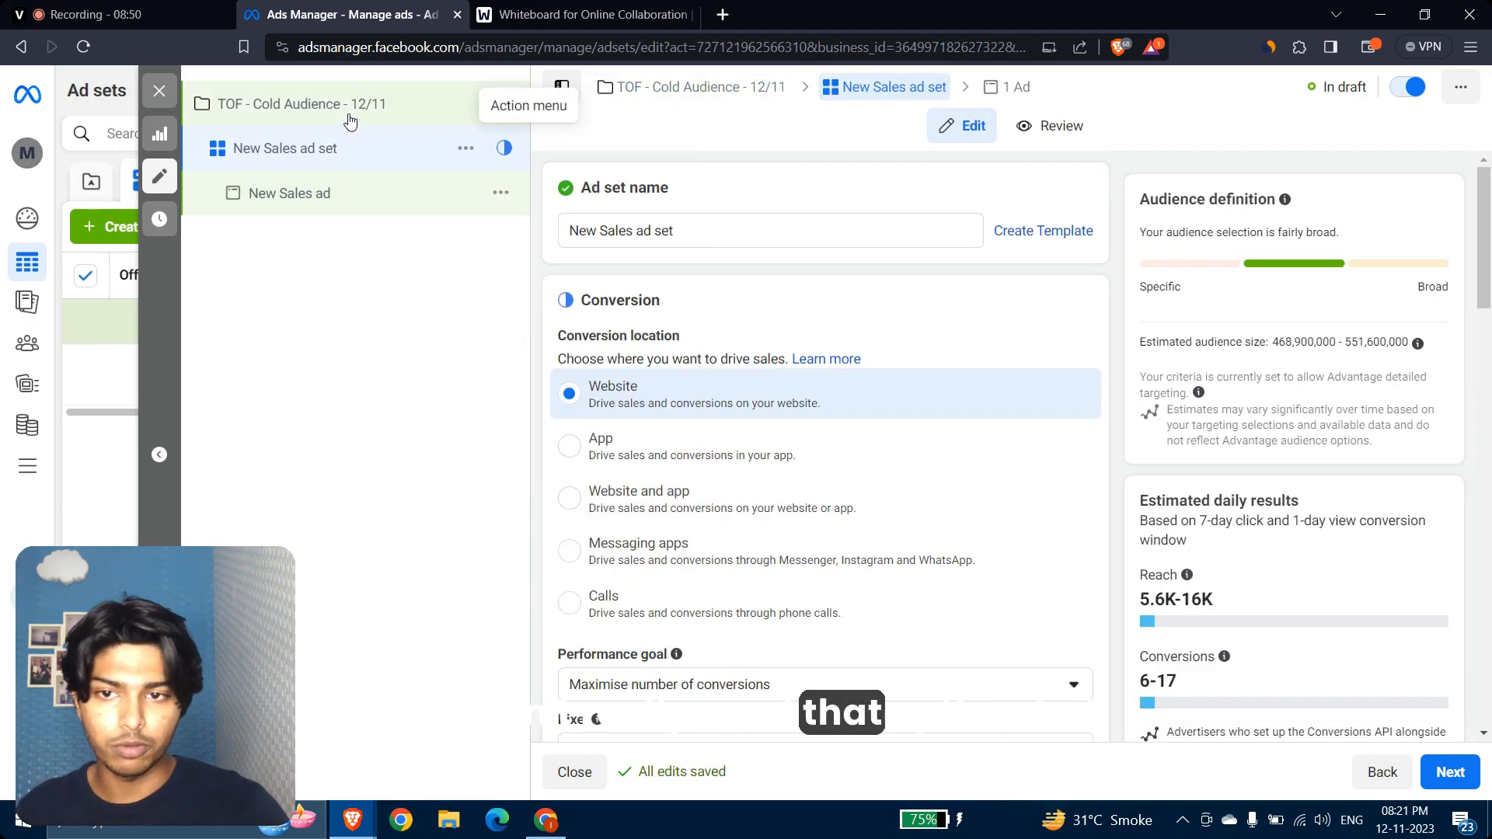
click(349, 122)
scroll(901, 441, down, 5)
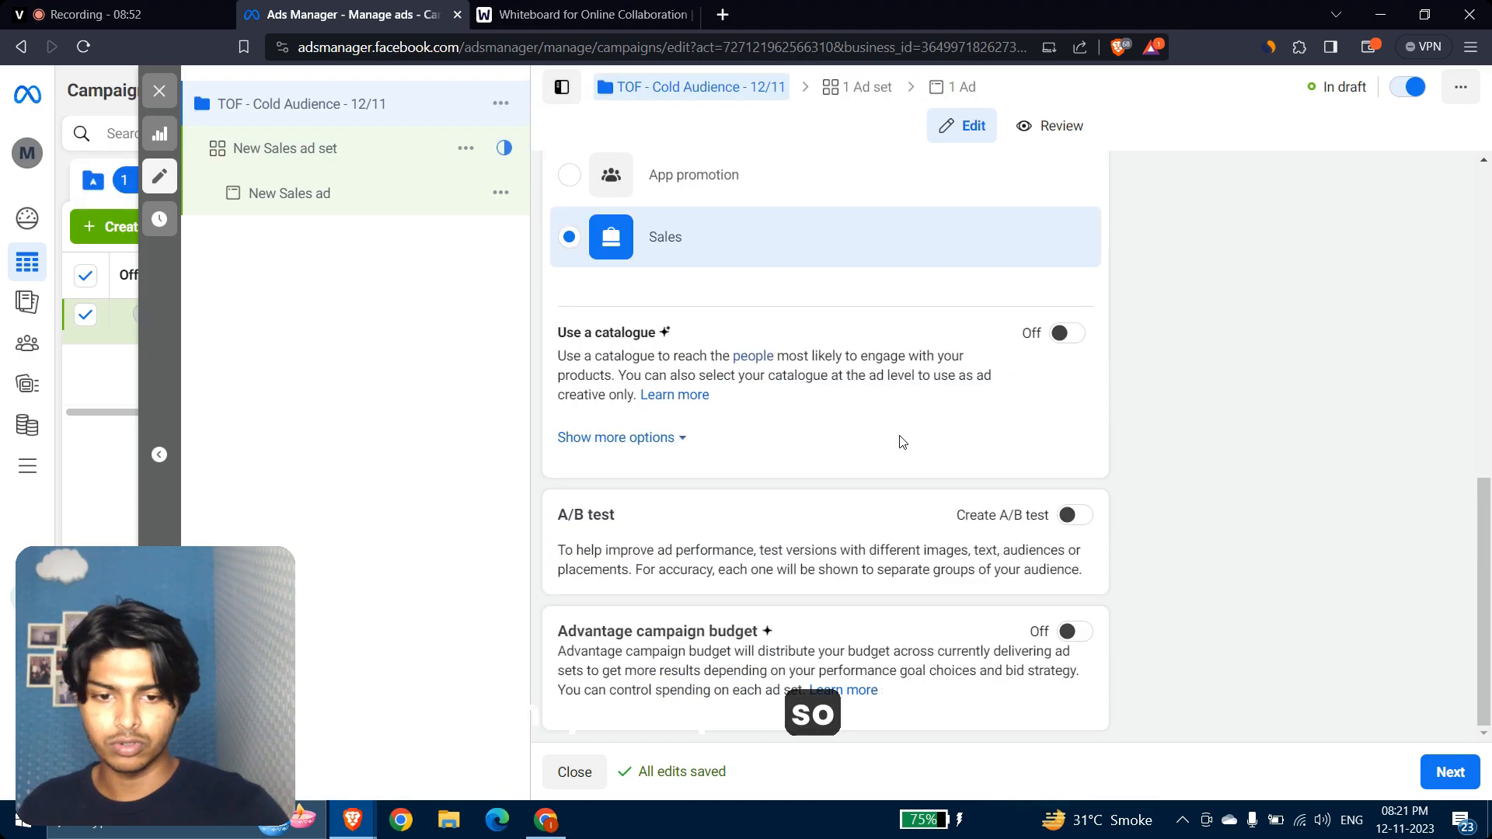
Step: Turn on Advantage campaign budget for the TOF - Cold Audience - 12/11 campaign
click(1077, 632)
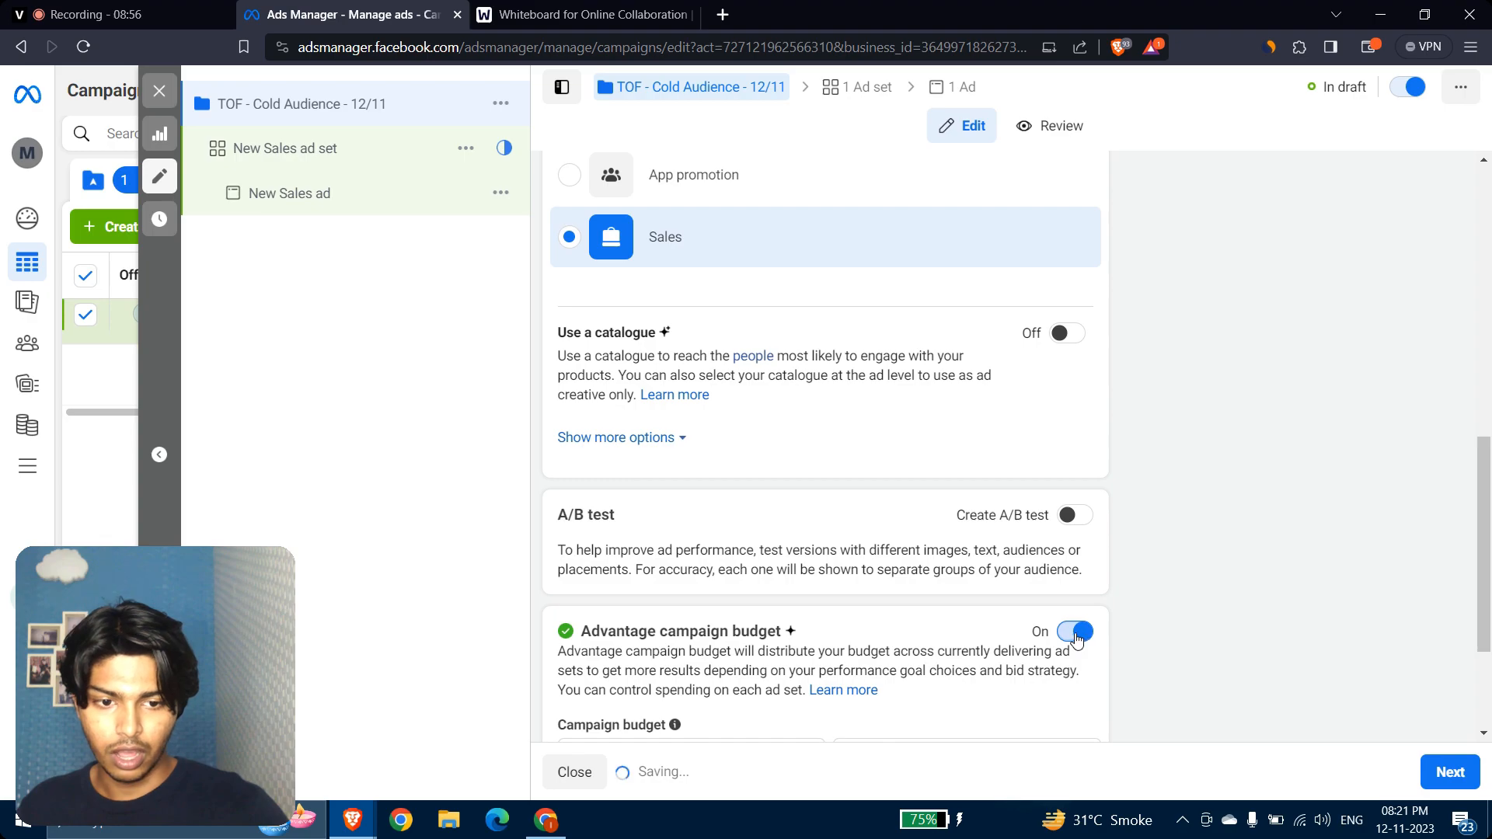
click(1076, 632)
click(1076, 631)
scroll(989, 309, up, 10)
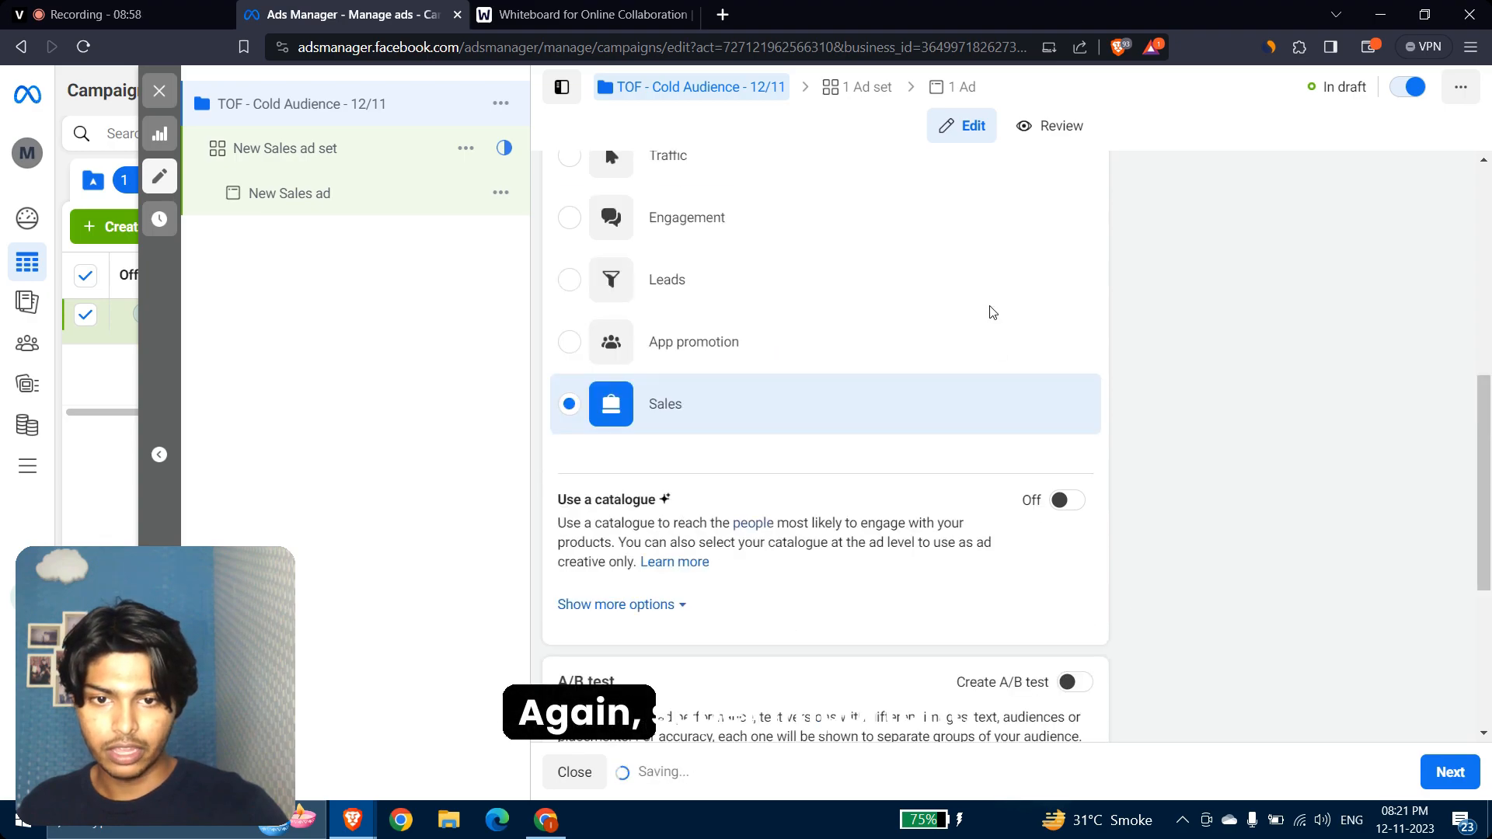
scroll(989, 309, down, 10)
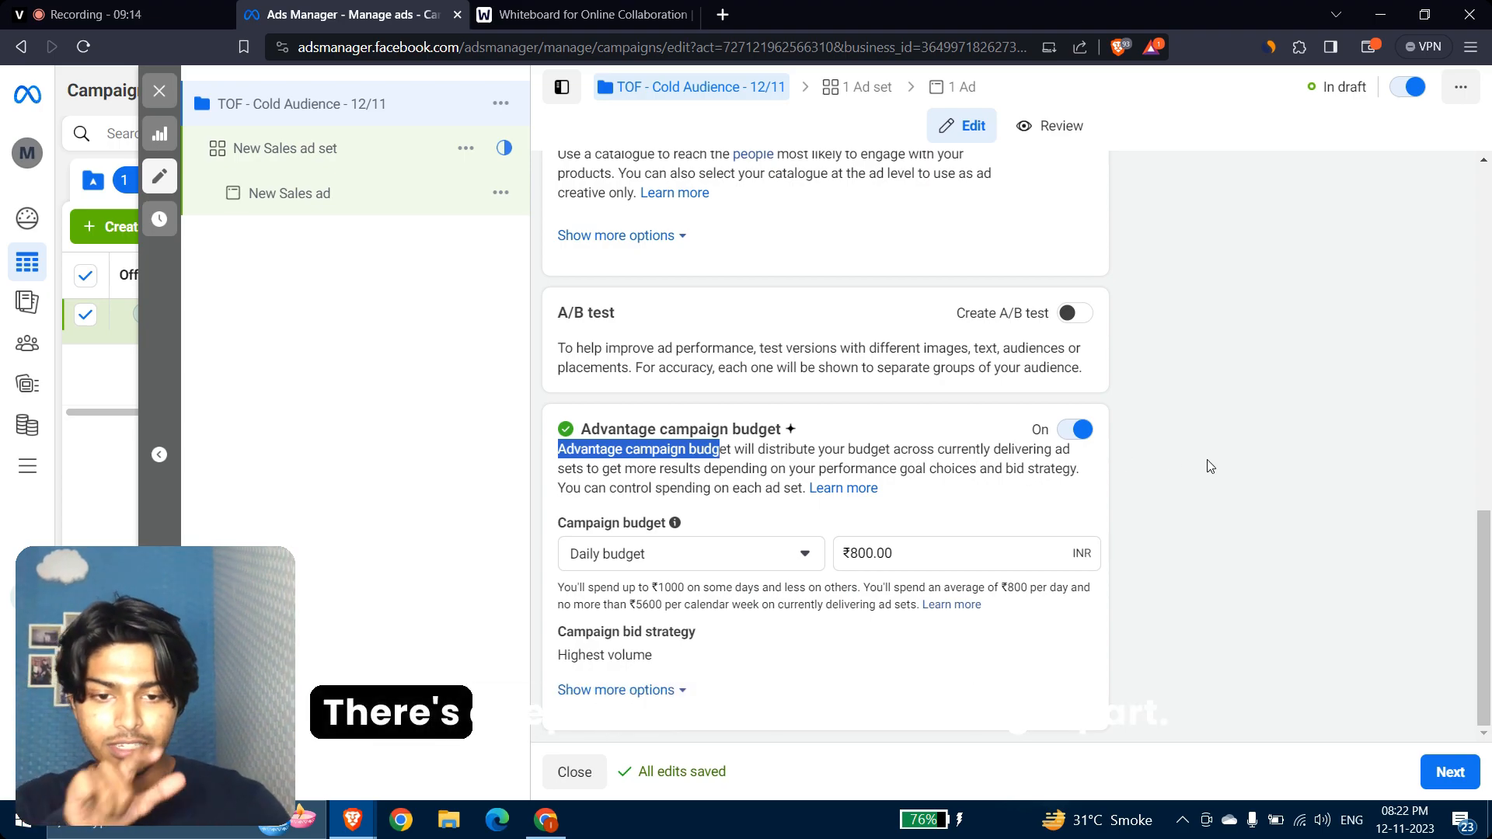
click(983, 473)
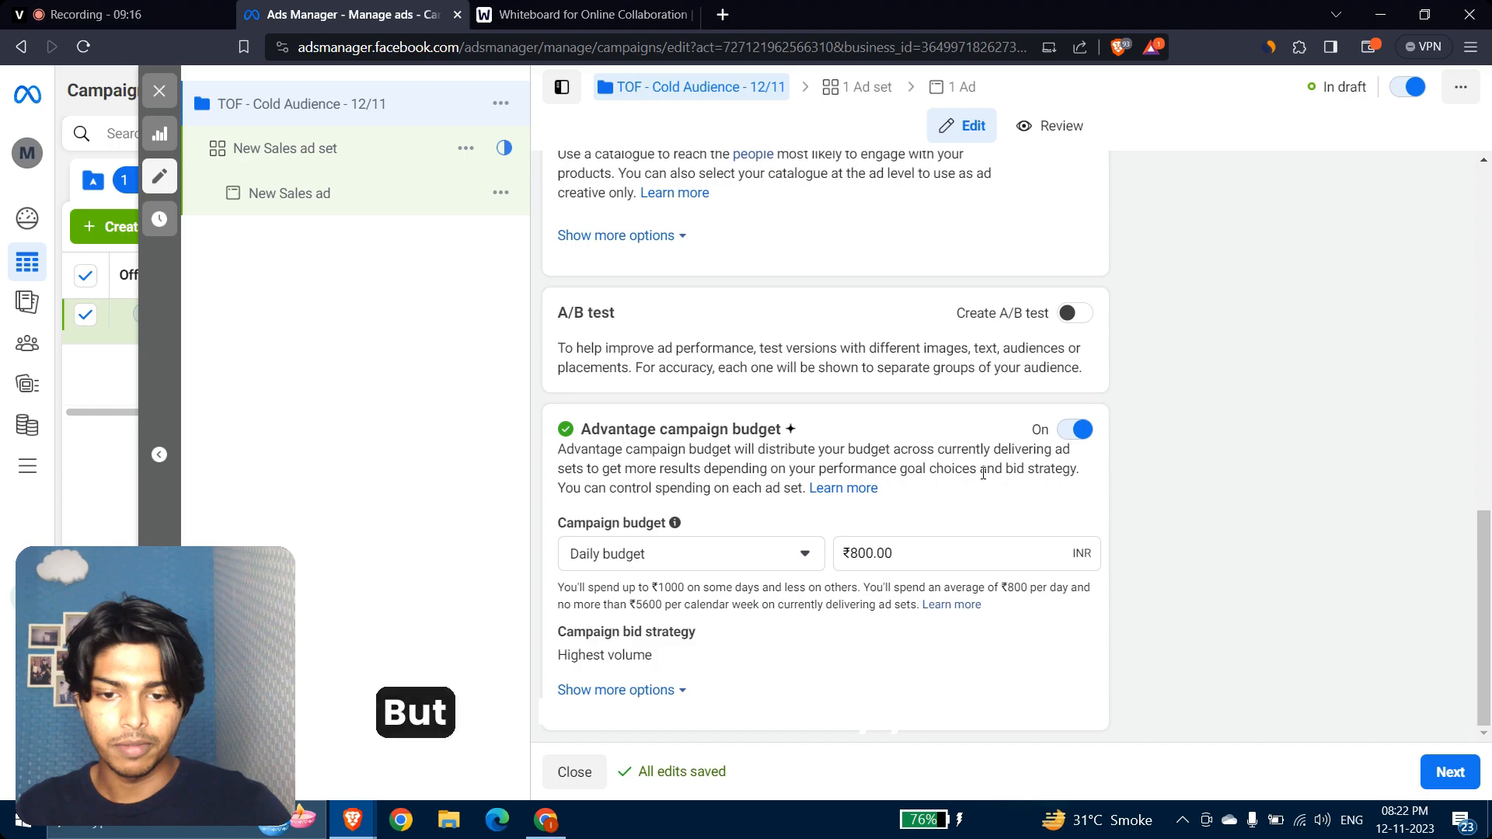
click(1081, 425)
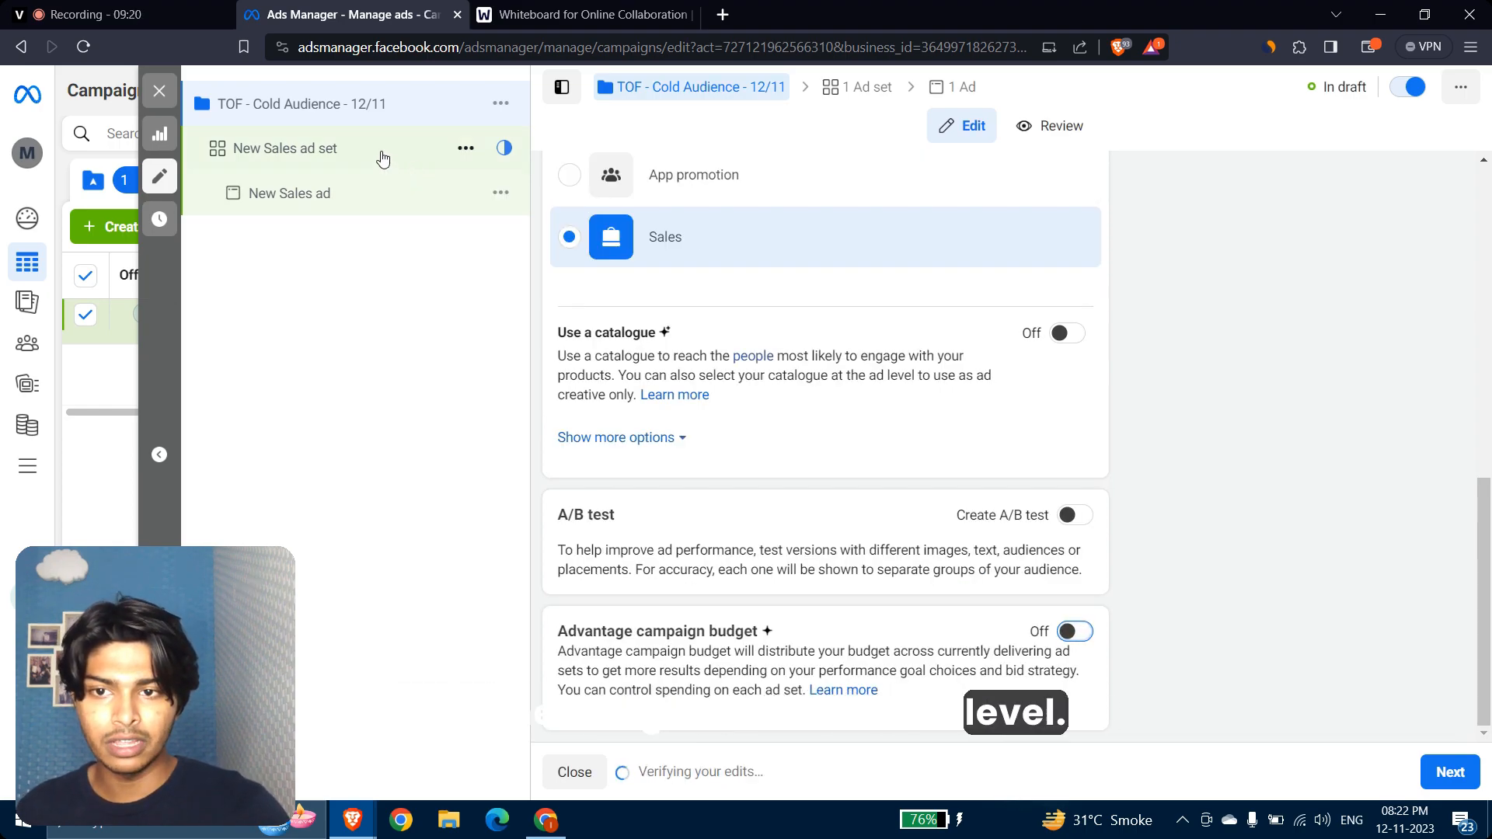
click(1073, 632)
scroll(1073, 632, down, 3)
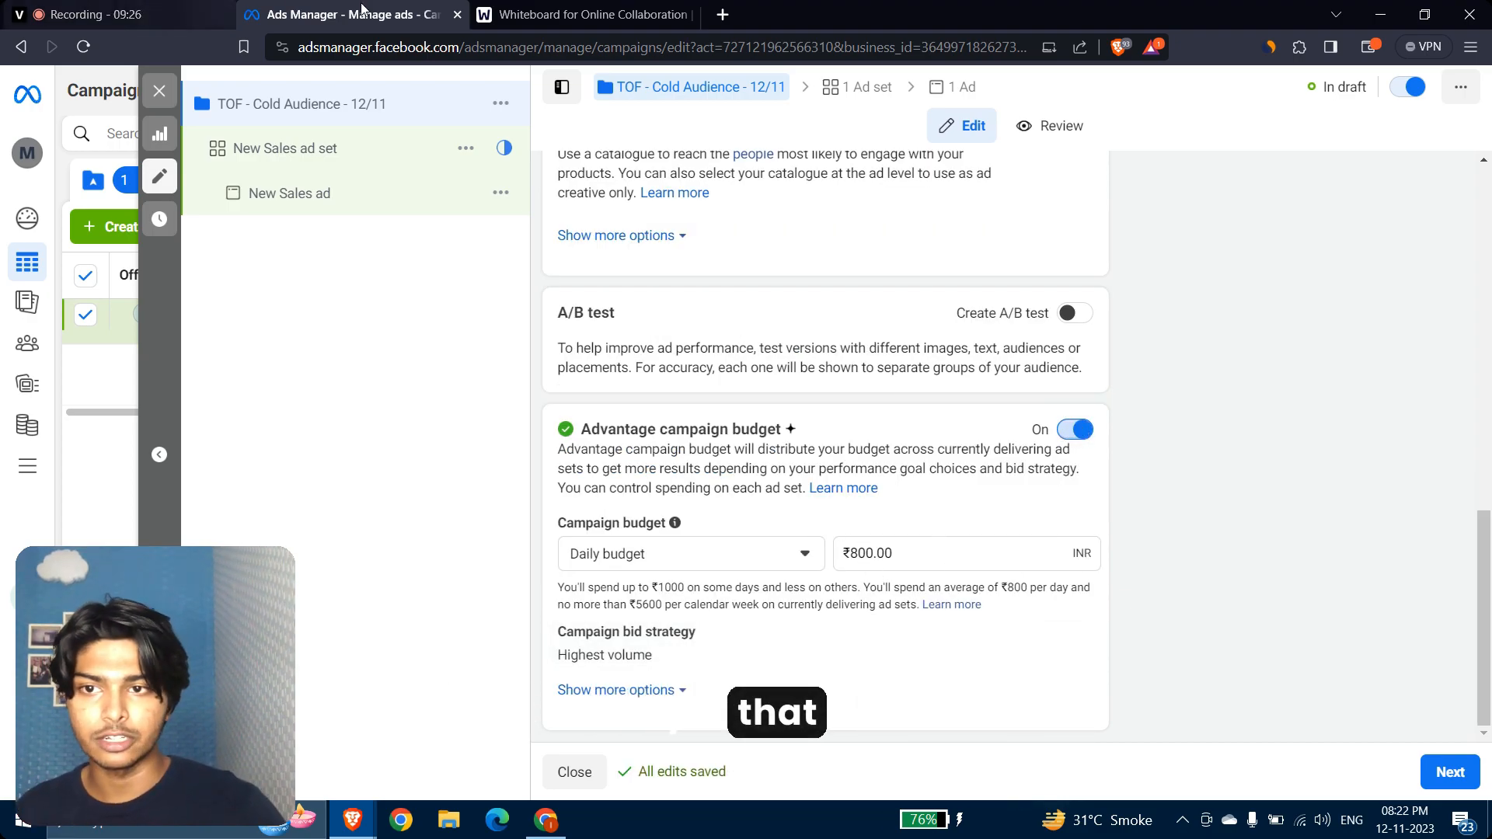
click(194, 8)
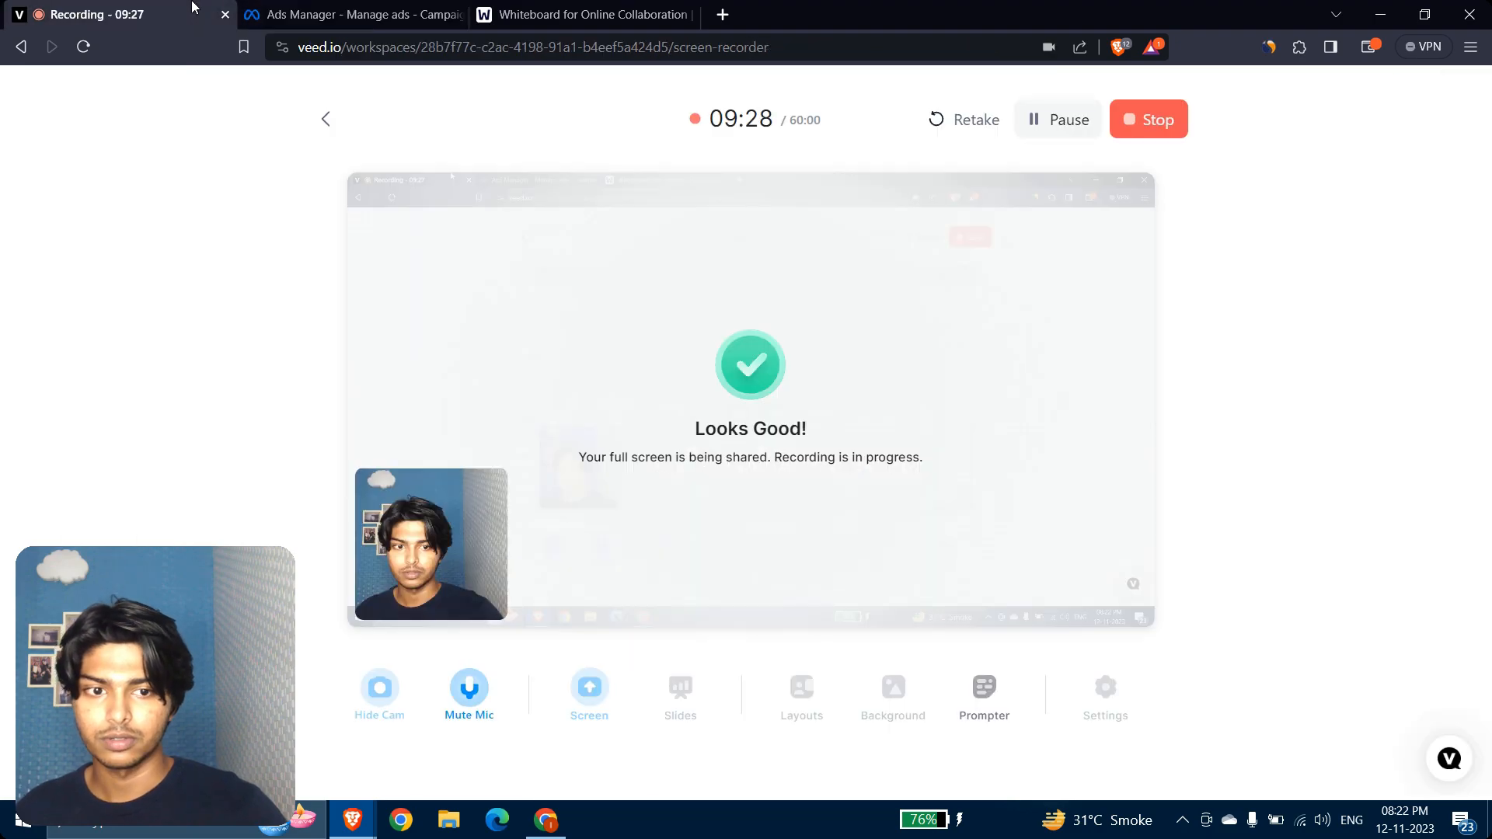
click(1084, 122)
click(1084, 122)
click(365, 9)
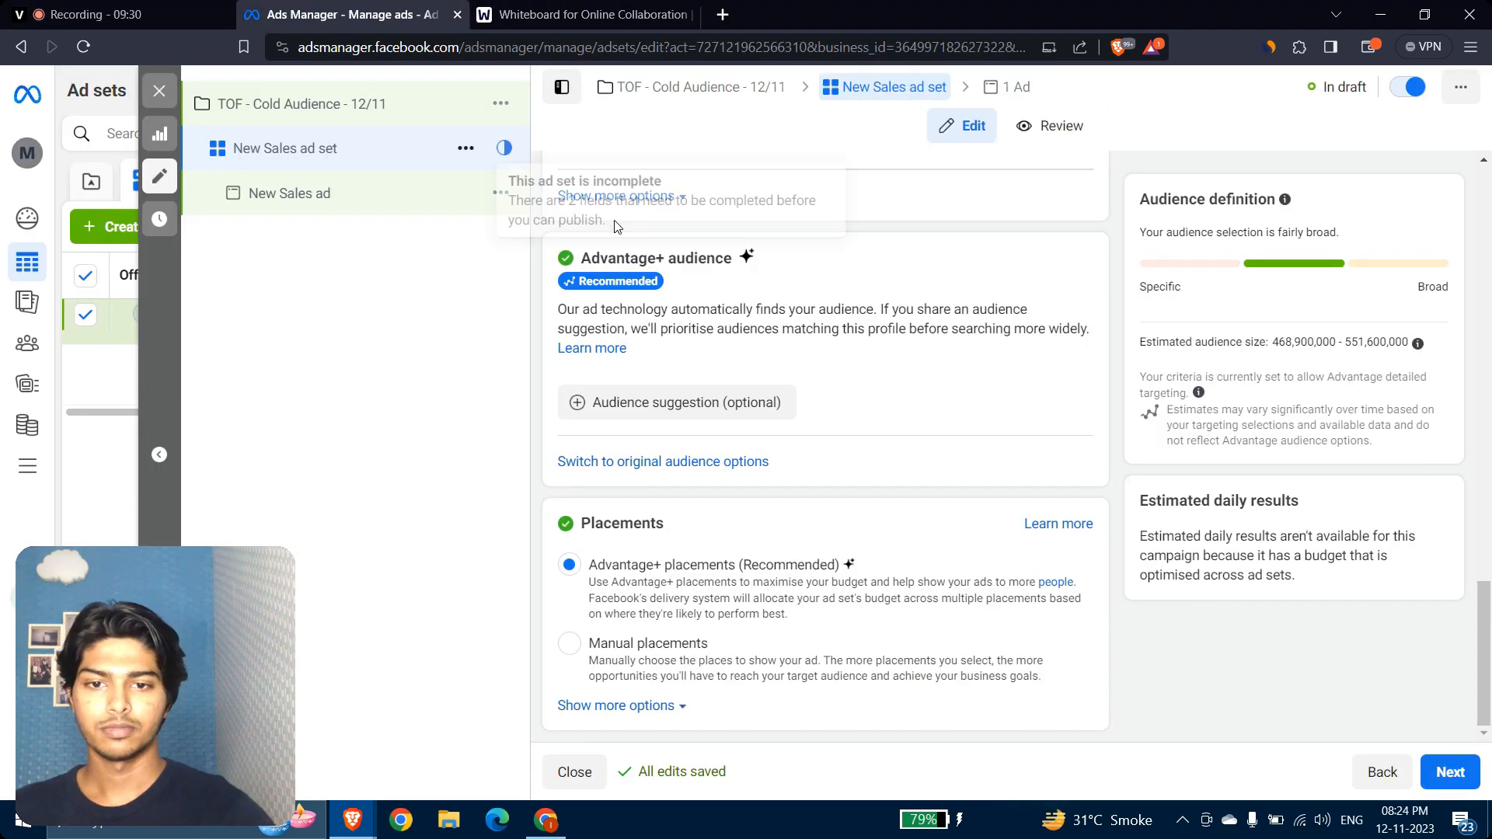
Step: Rename the New Sales ad set as "Broad - 12/11"
scroll(618, 226, up, 15)
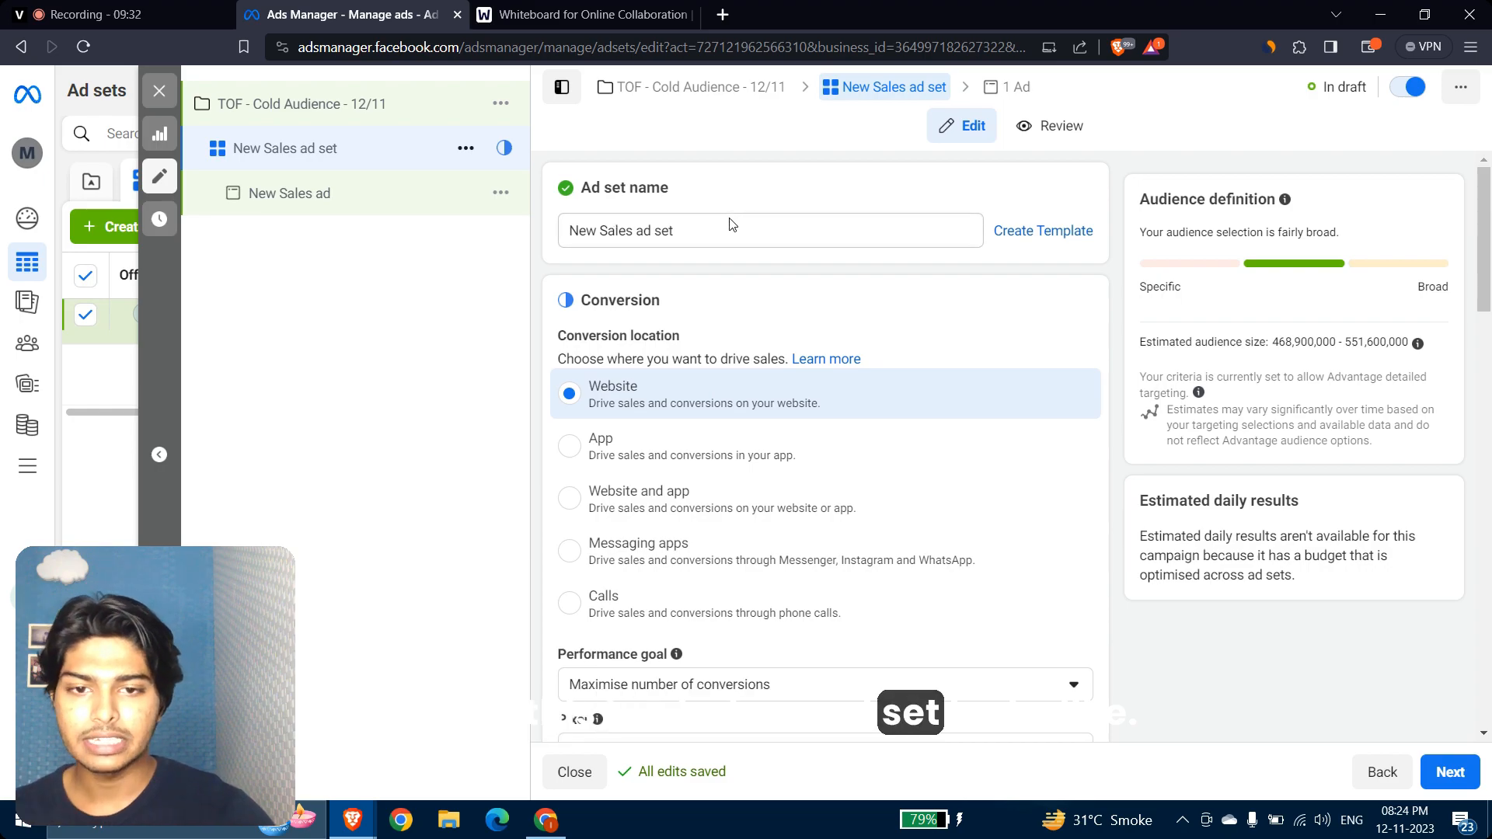
drag(719, 230, 575, 237)
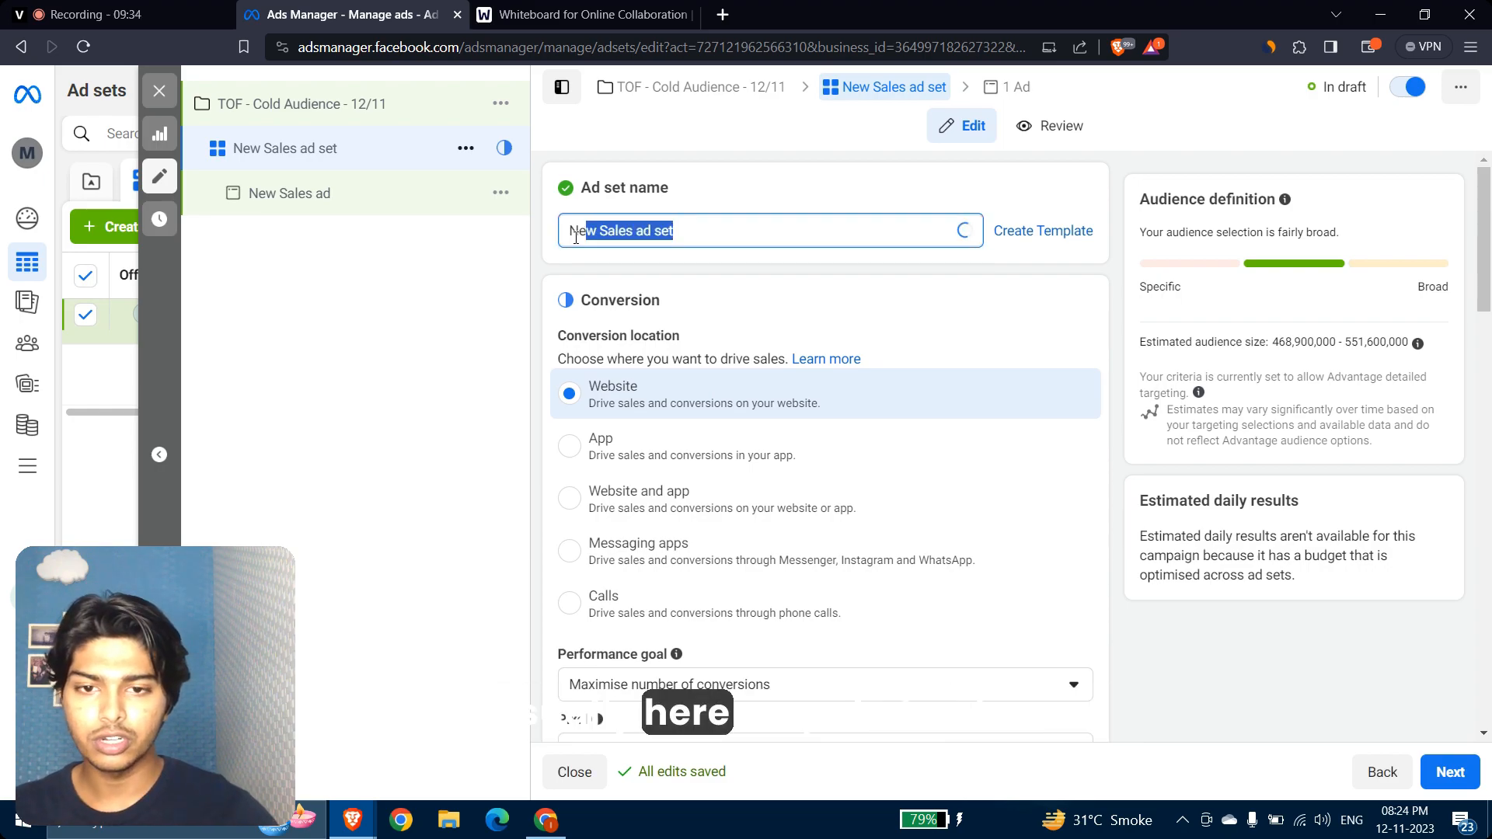
click(536, 247)
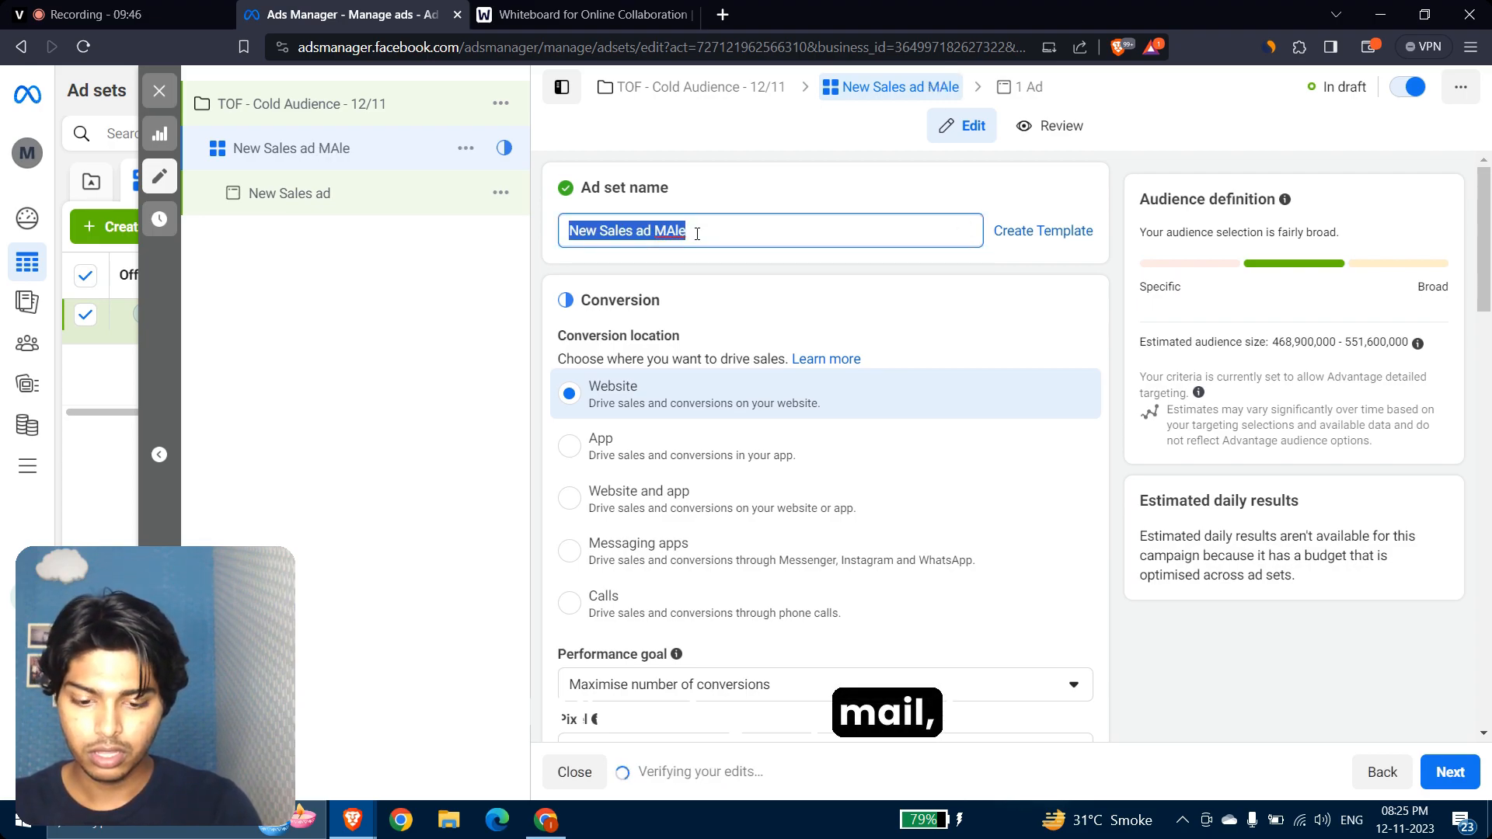
text(B)
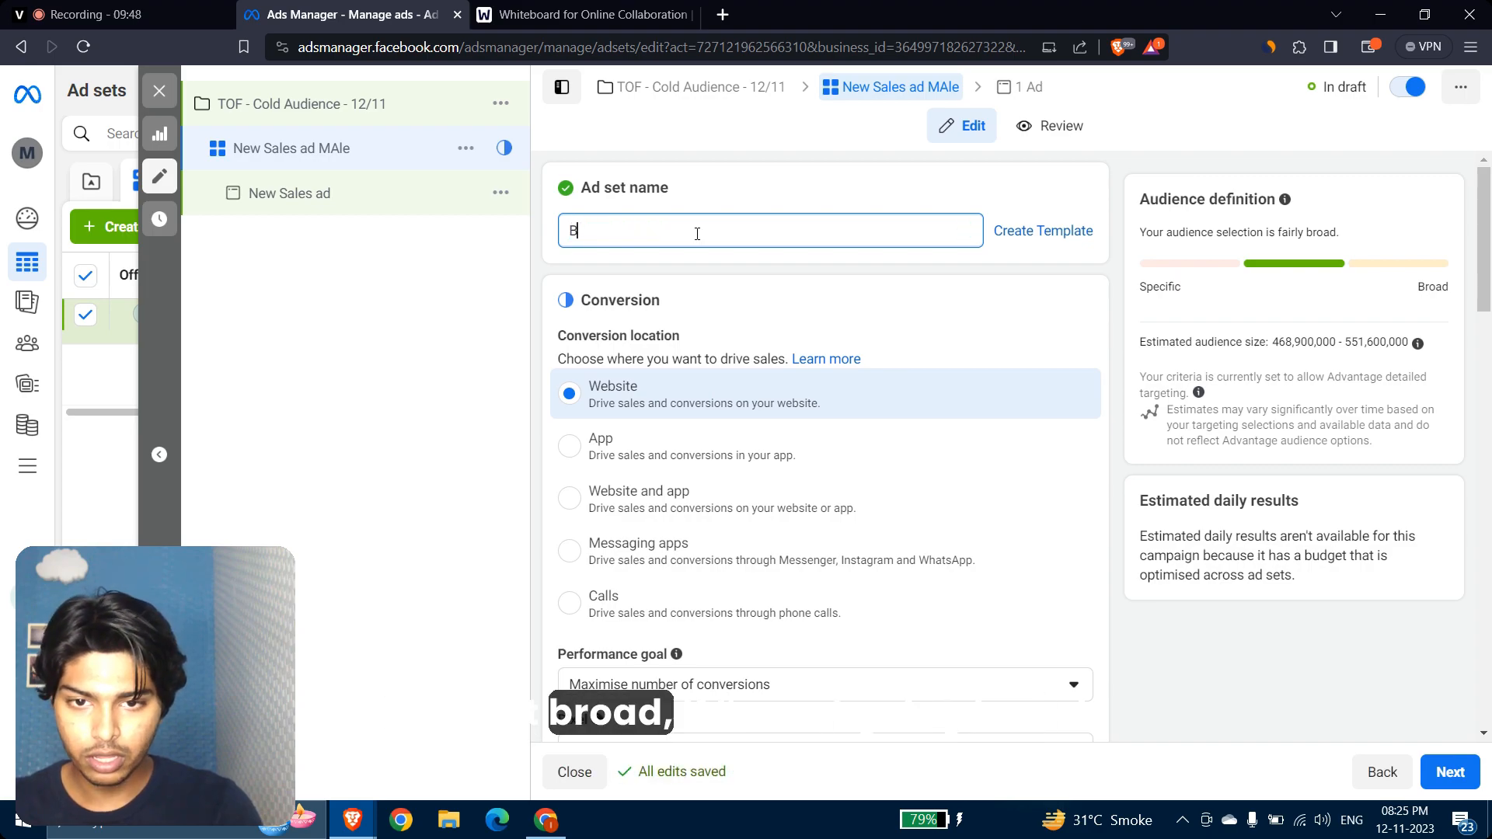
text(raroad)
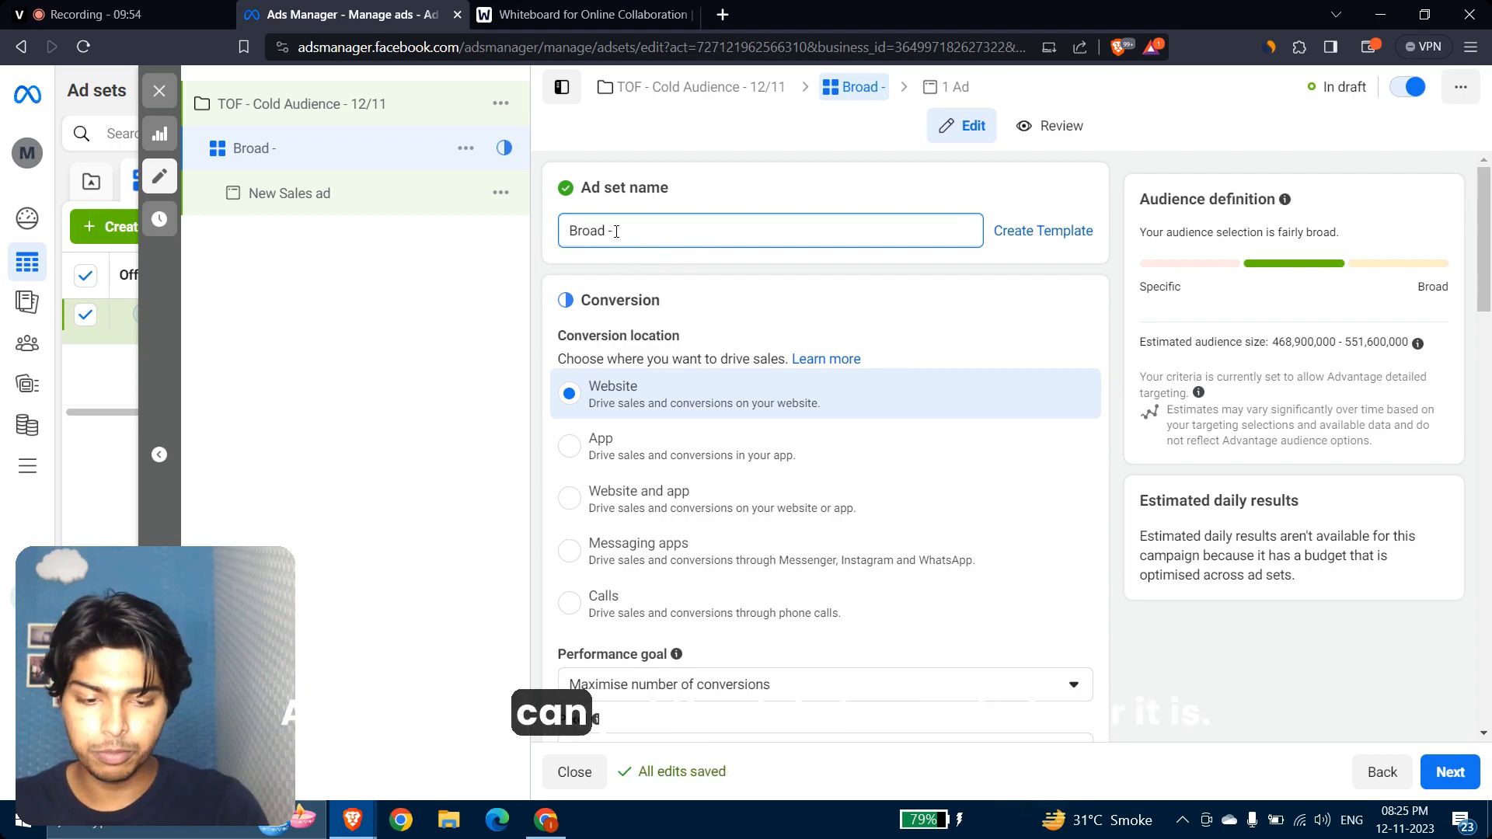
text(- 12)
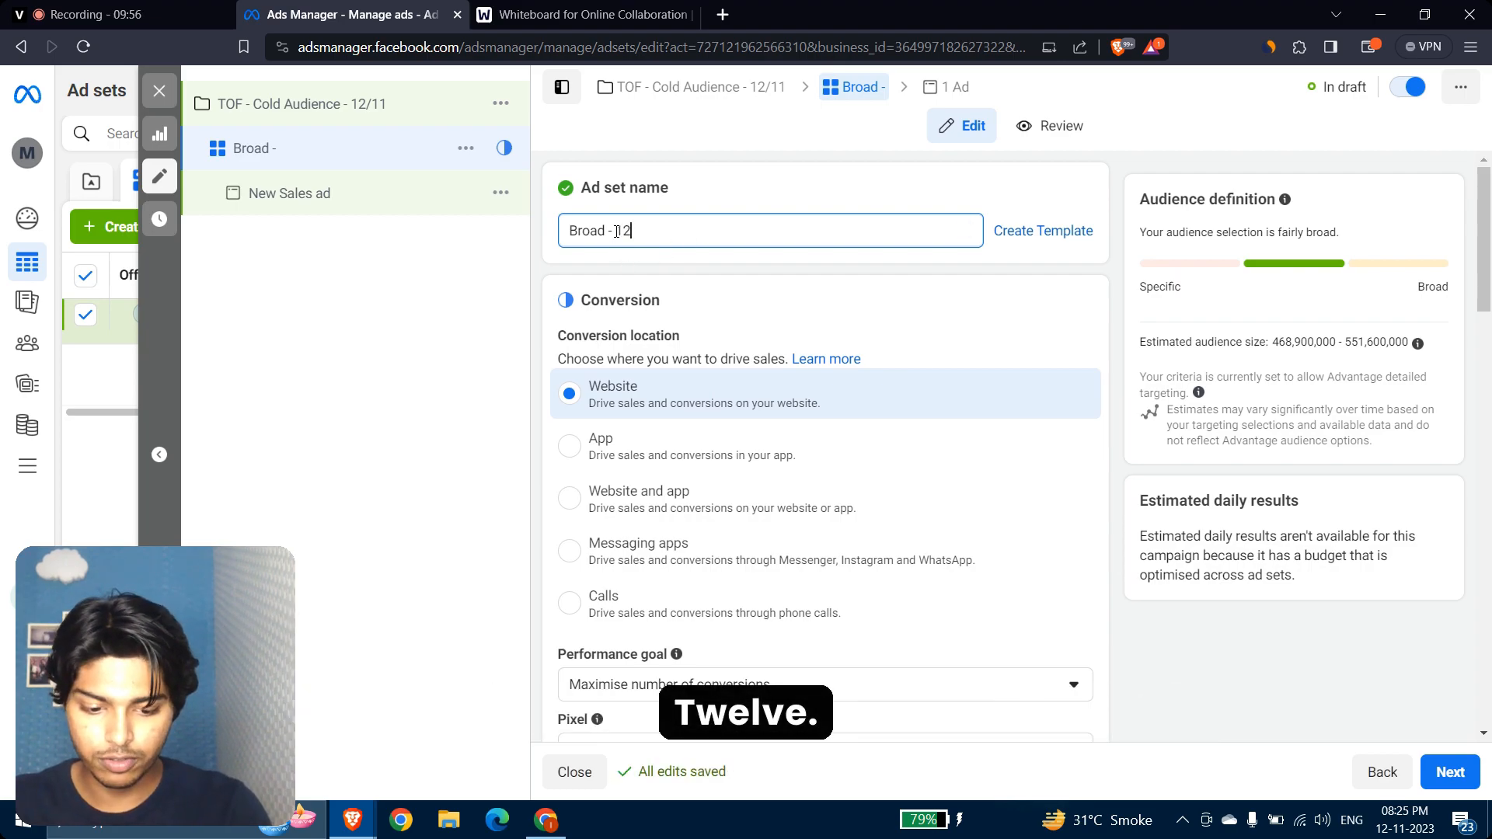
text(/11)
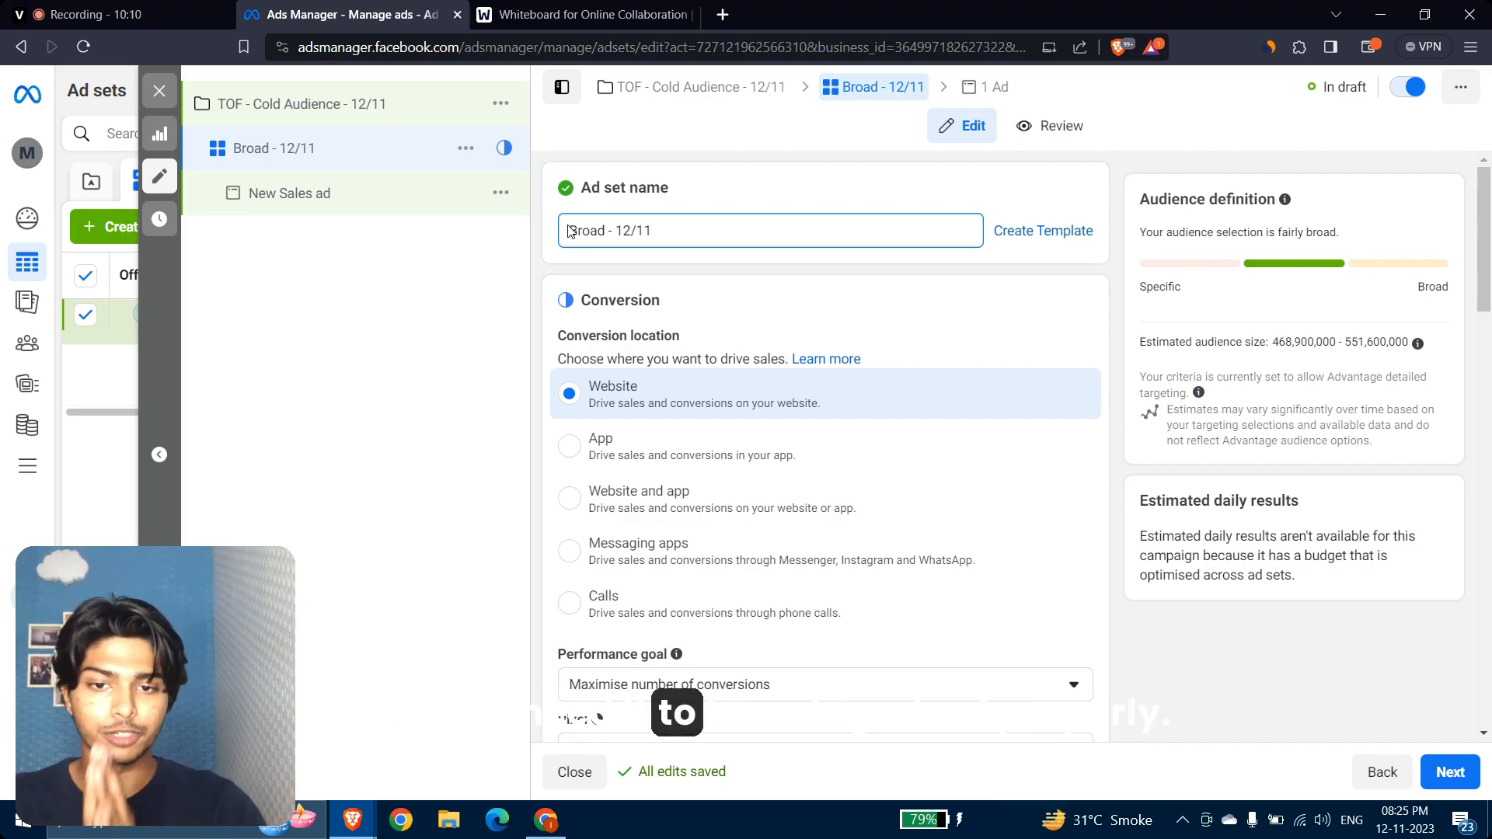
click(693, 289)
Step: Try App and Website and app as the ad set's conversion location, and set it back to Website
scroll(760, 261, down, 2)
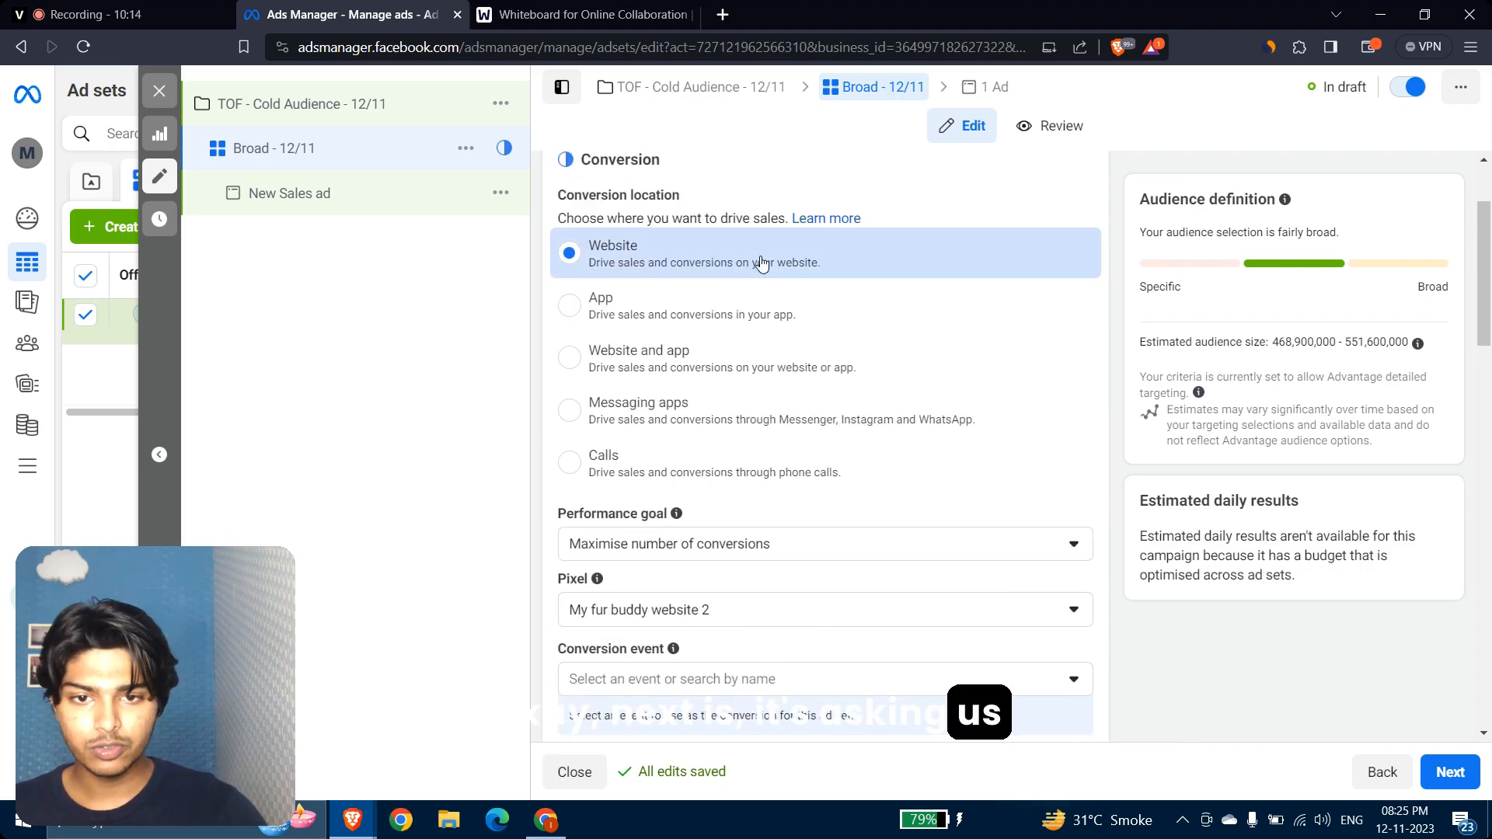
click(580, 268)
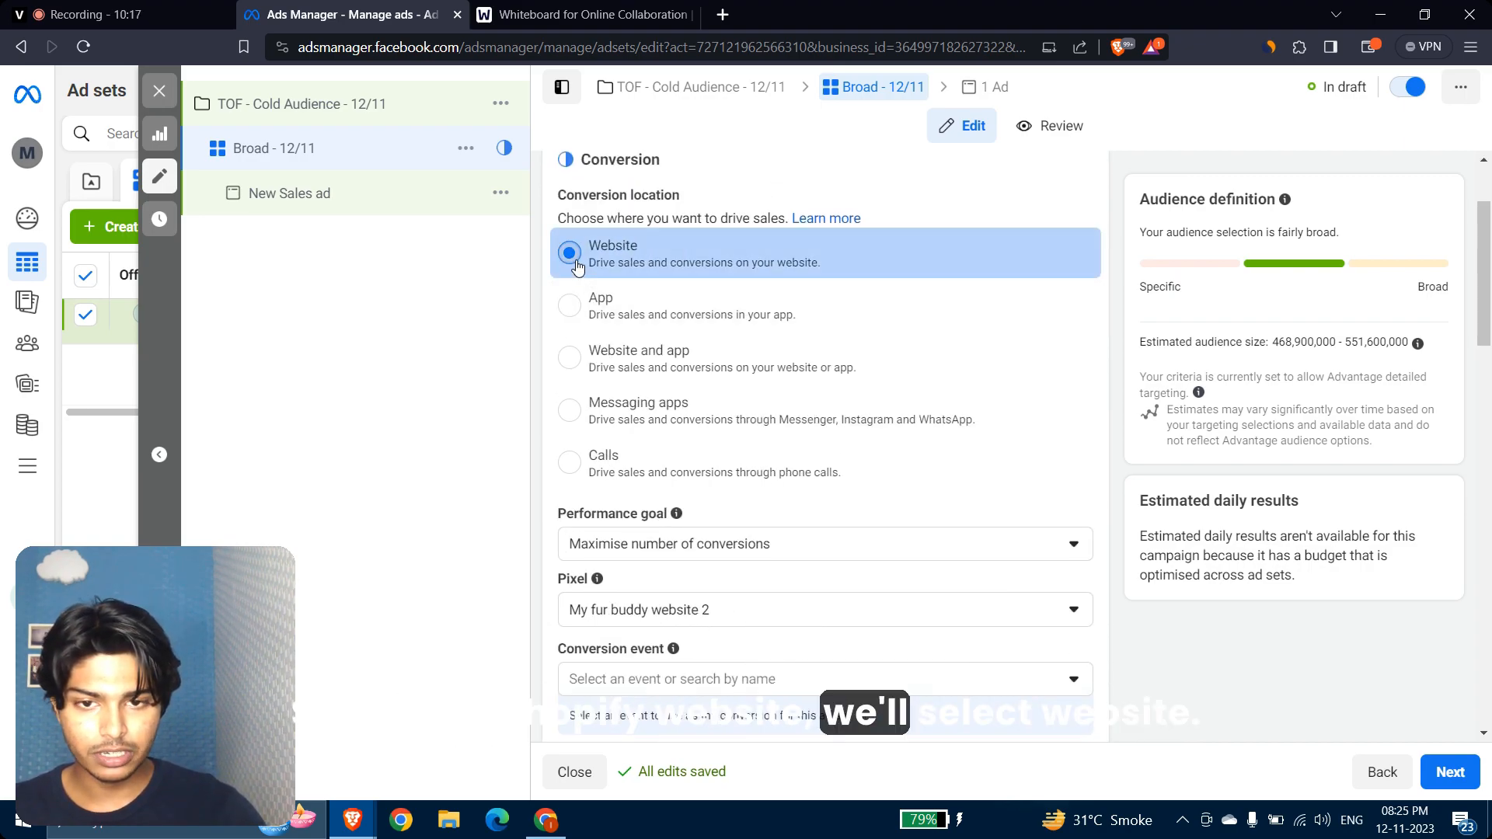
click(573, 309)
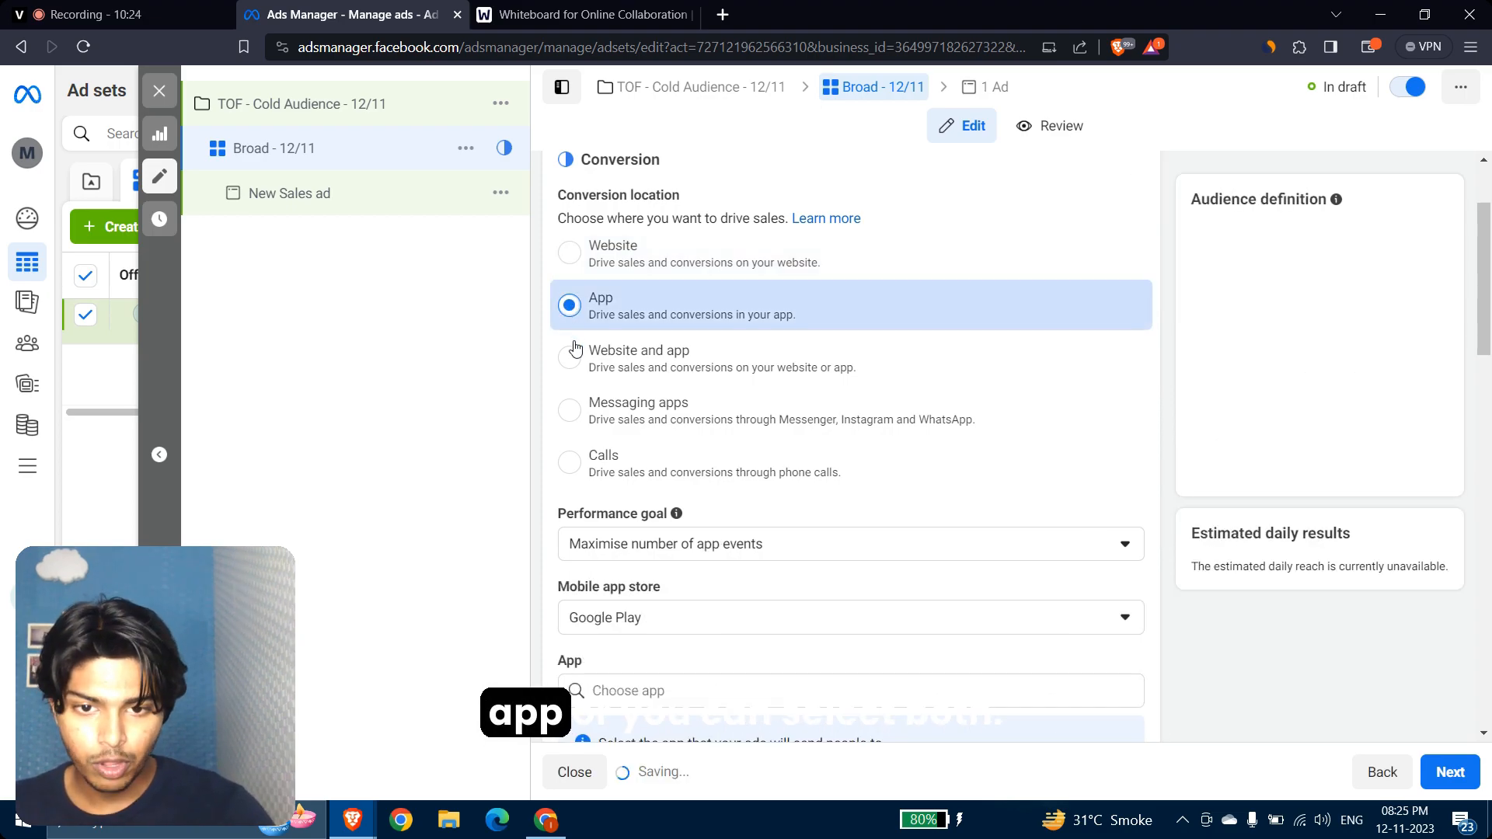
click(573, 350)
scroll(573, 353, up, 1)
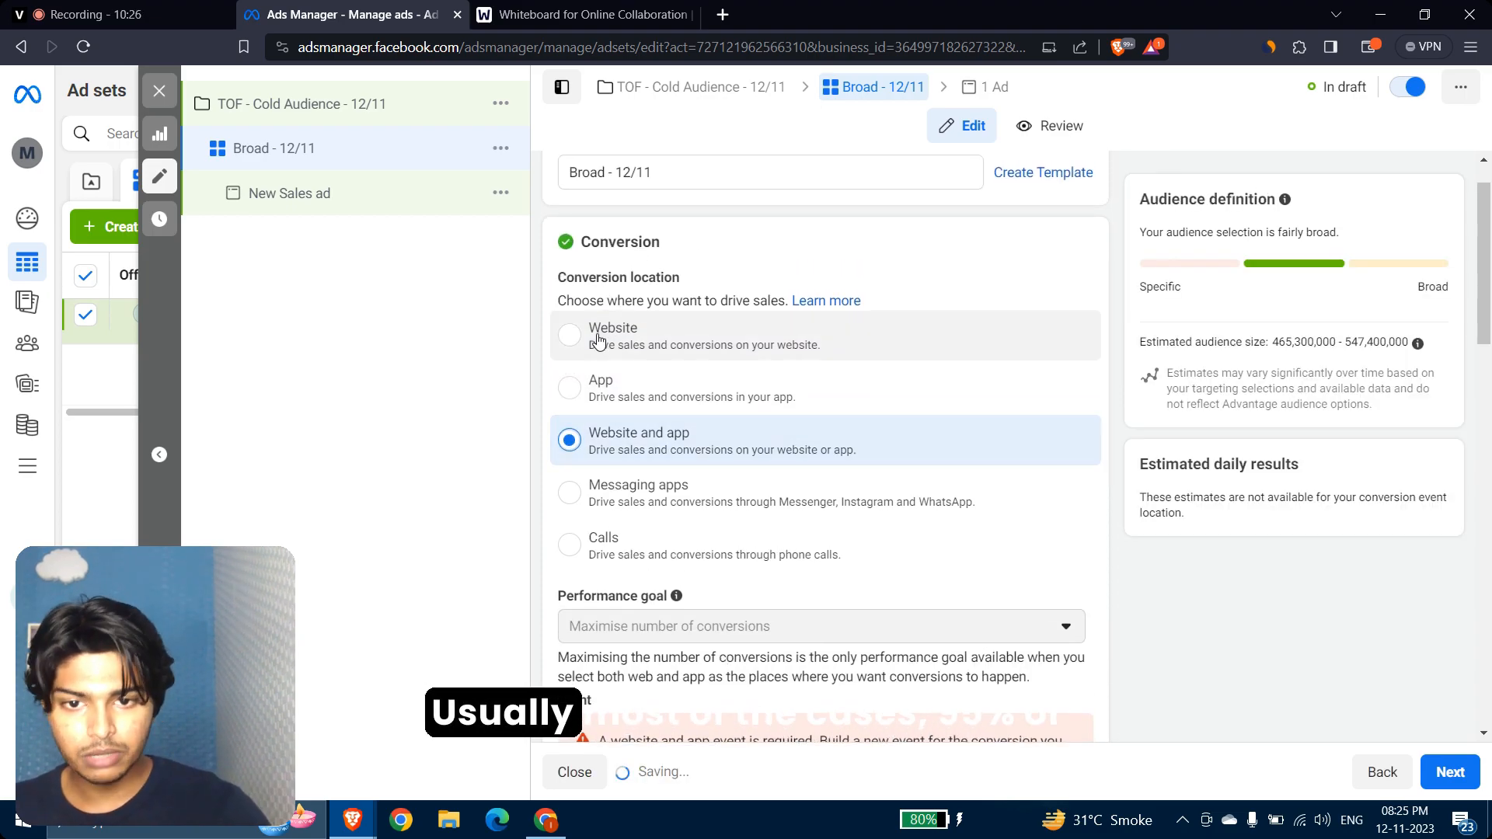
click(564, 336)
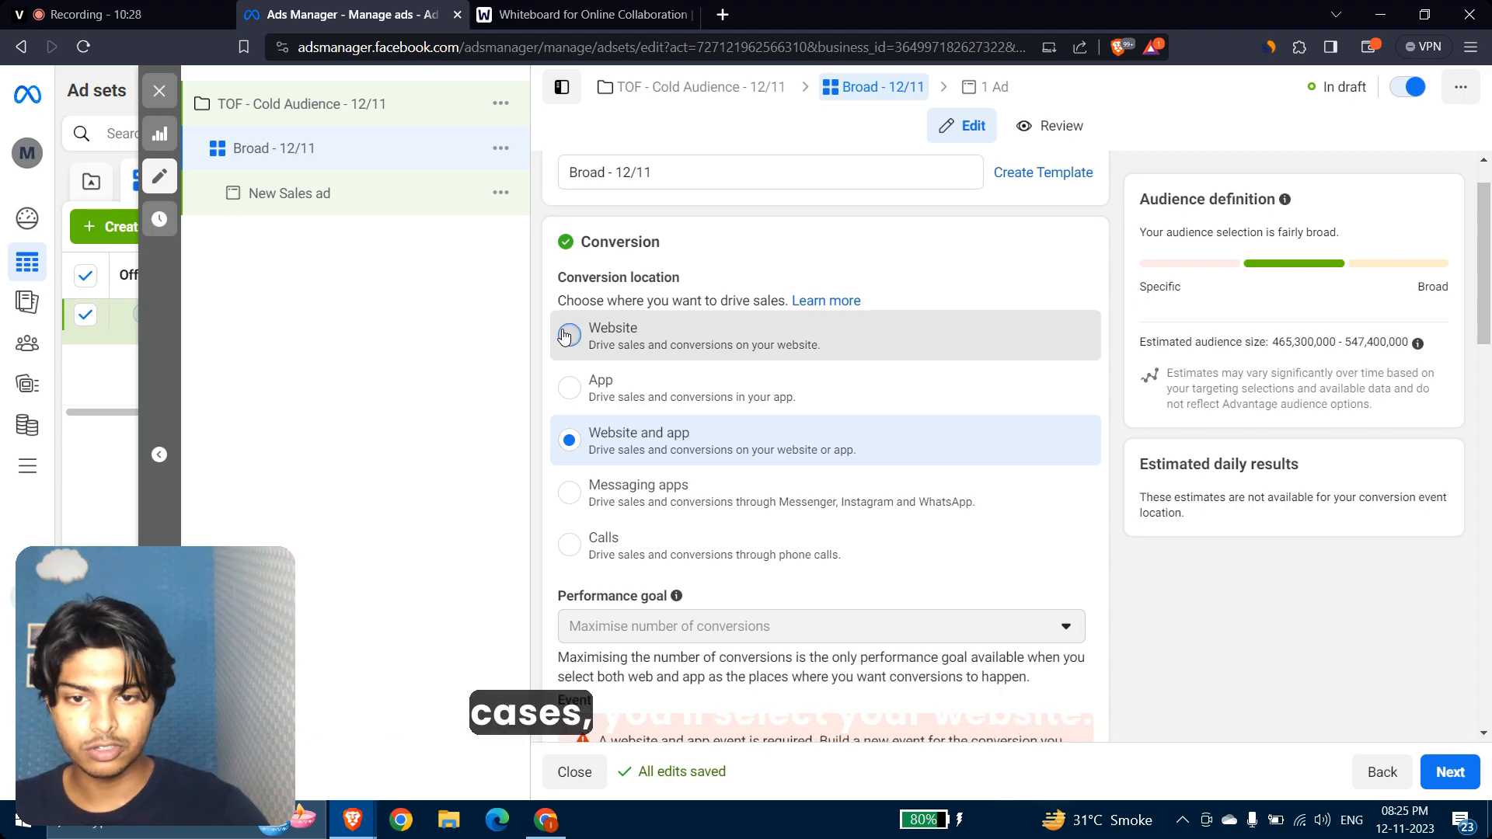
Step: Expand the other performance goals for the ad set and choose Maximise number of conversions
scroll(565, 335, down, 3)
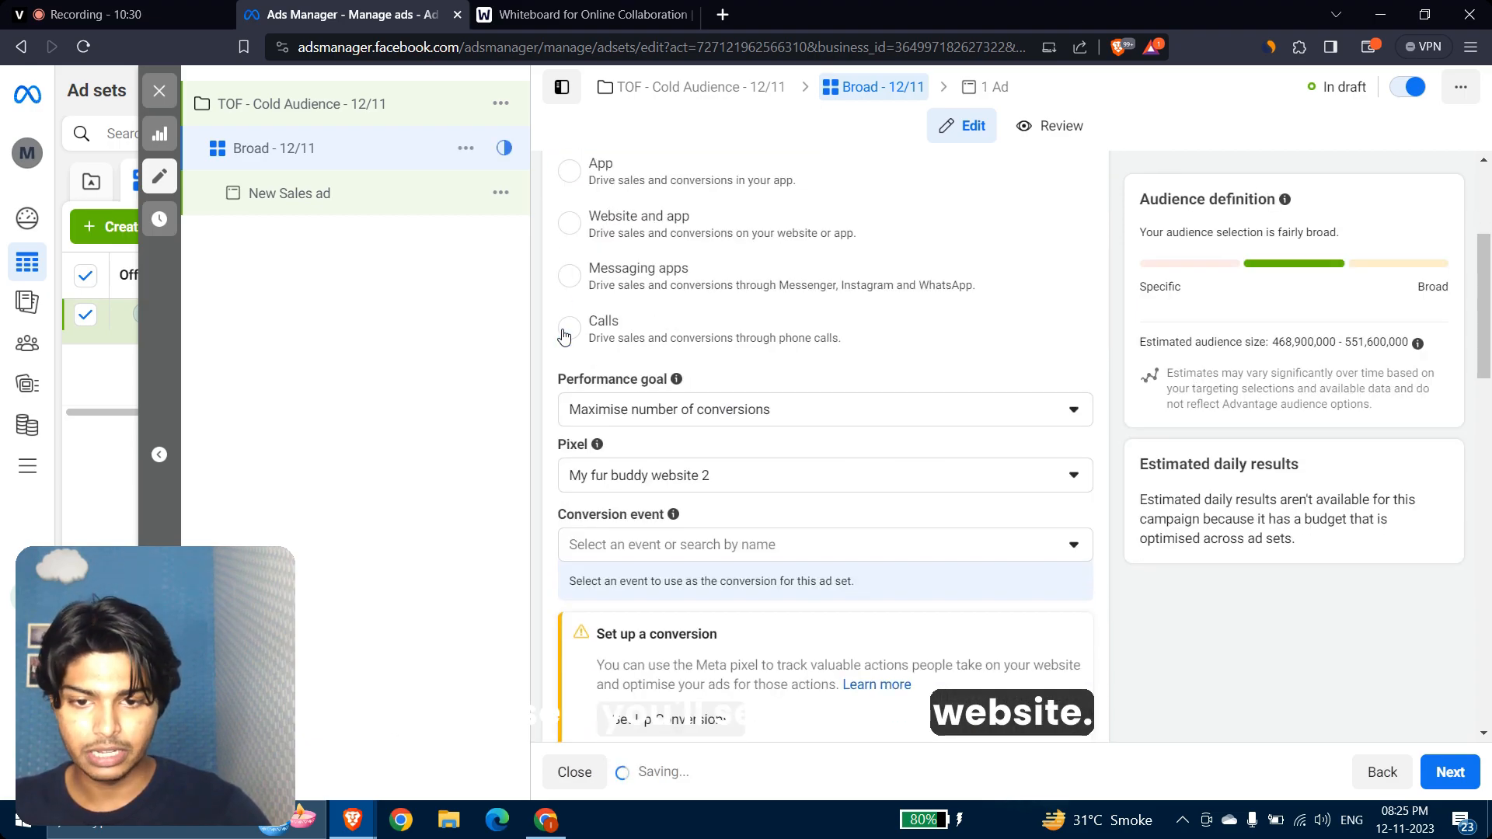
click(633, 419)
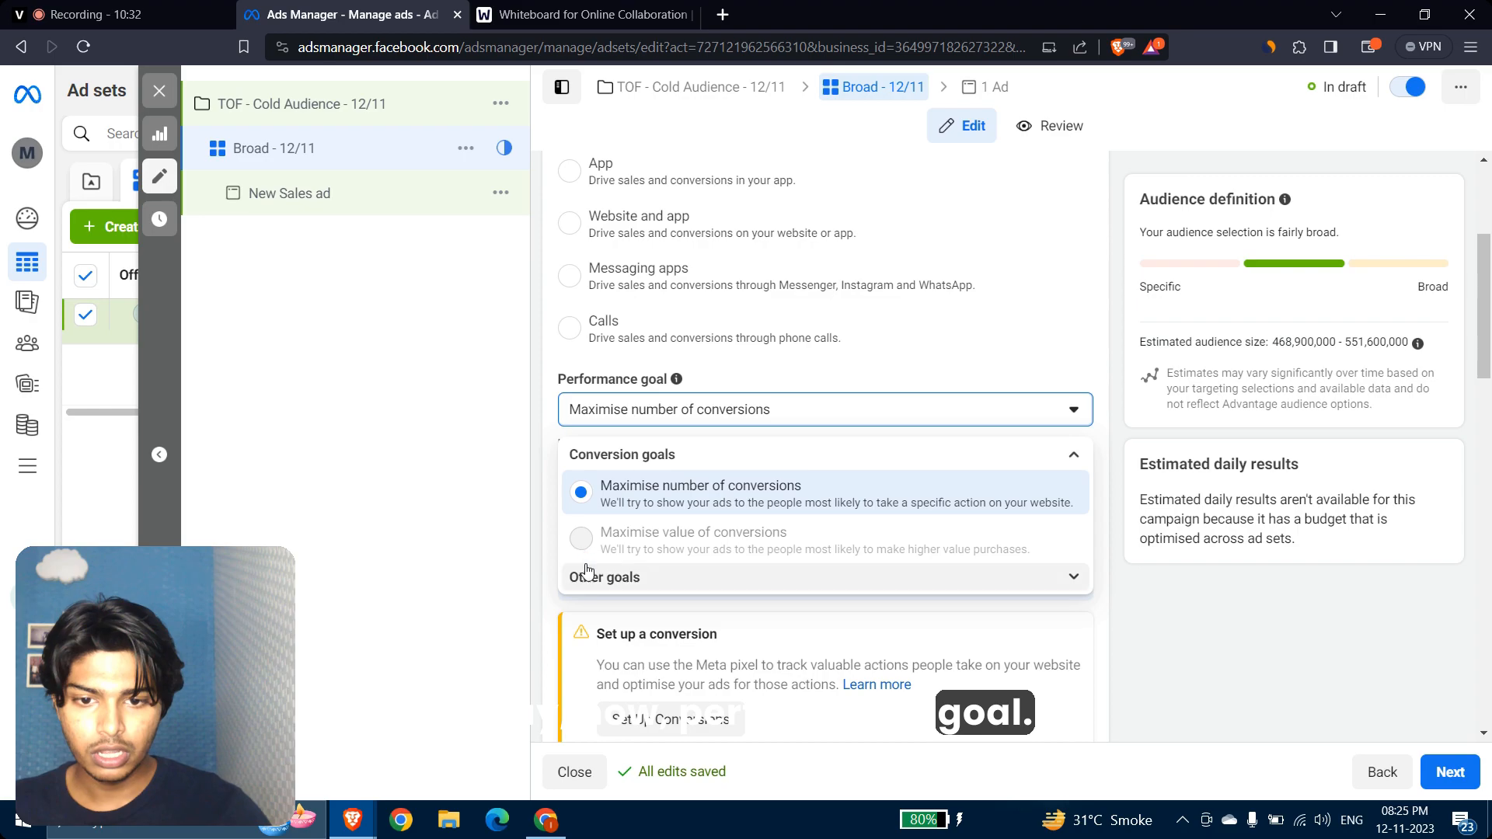
click(629, 579)
scroll(629, 582, down, 3)
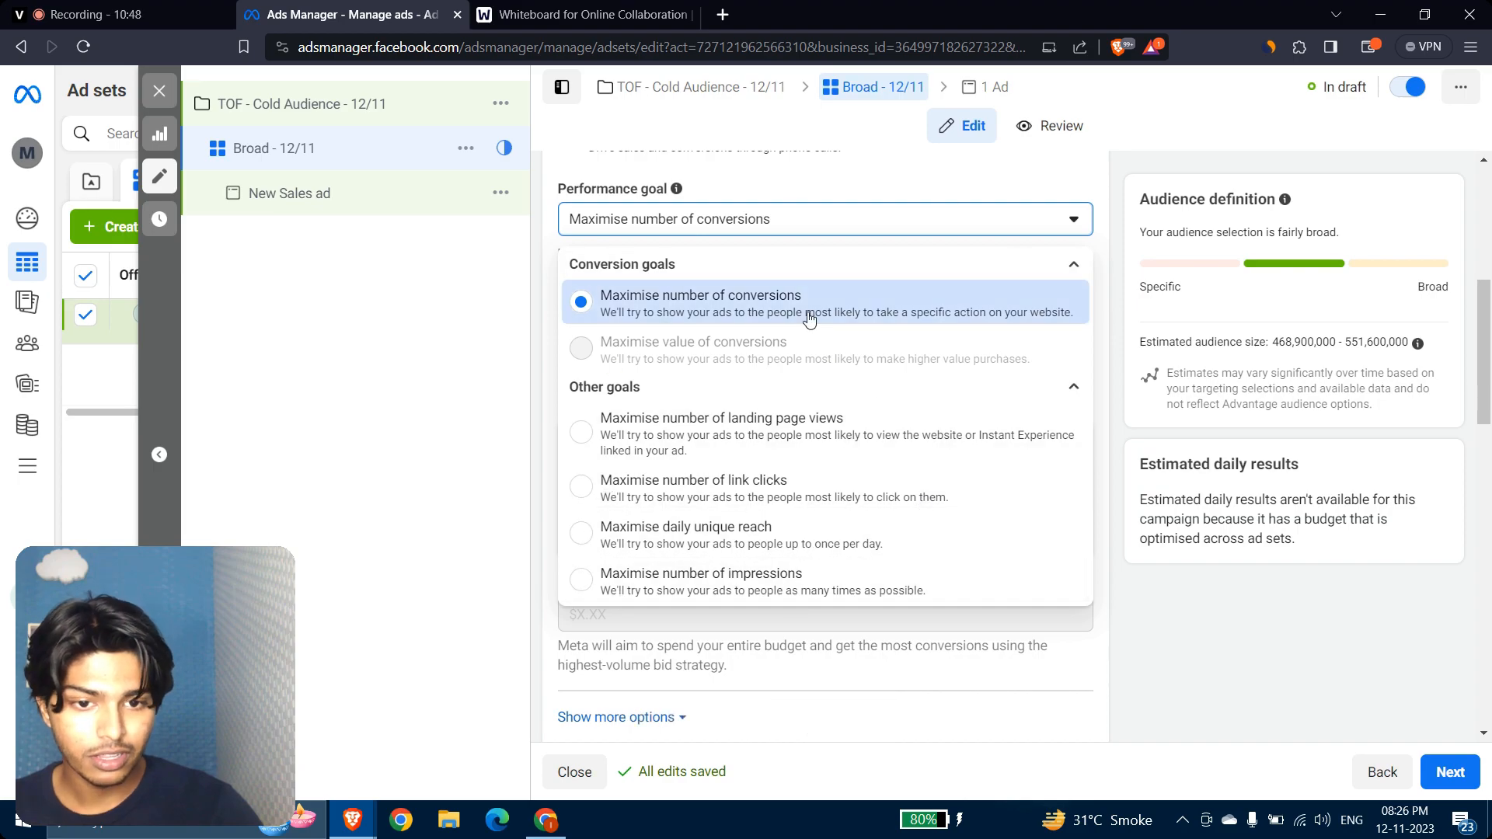
click(590, 299)
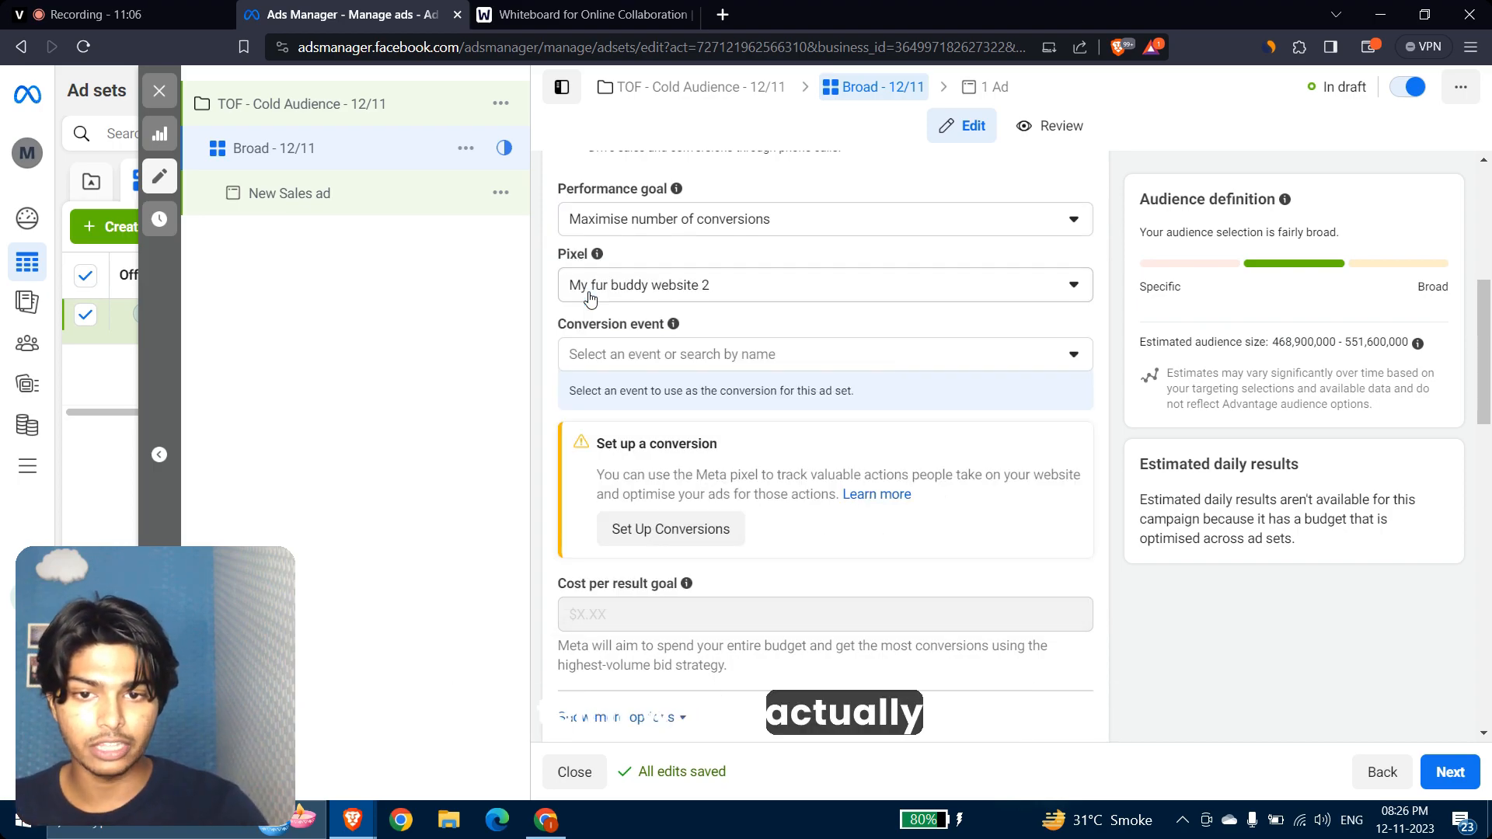
Step: Choose My fur buddy website 2 as the ad set's pixel
scroll(544, 338, down, 1)
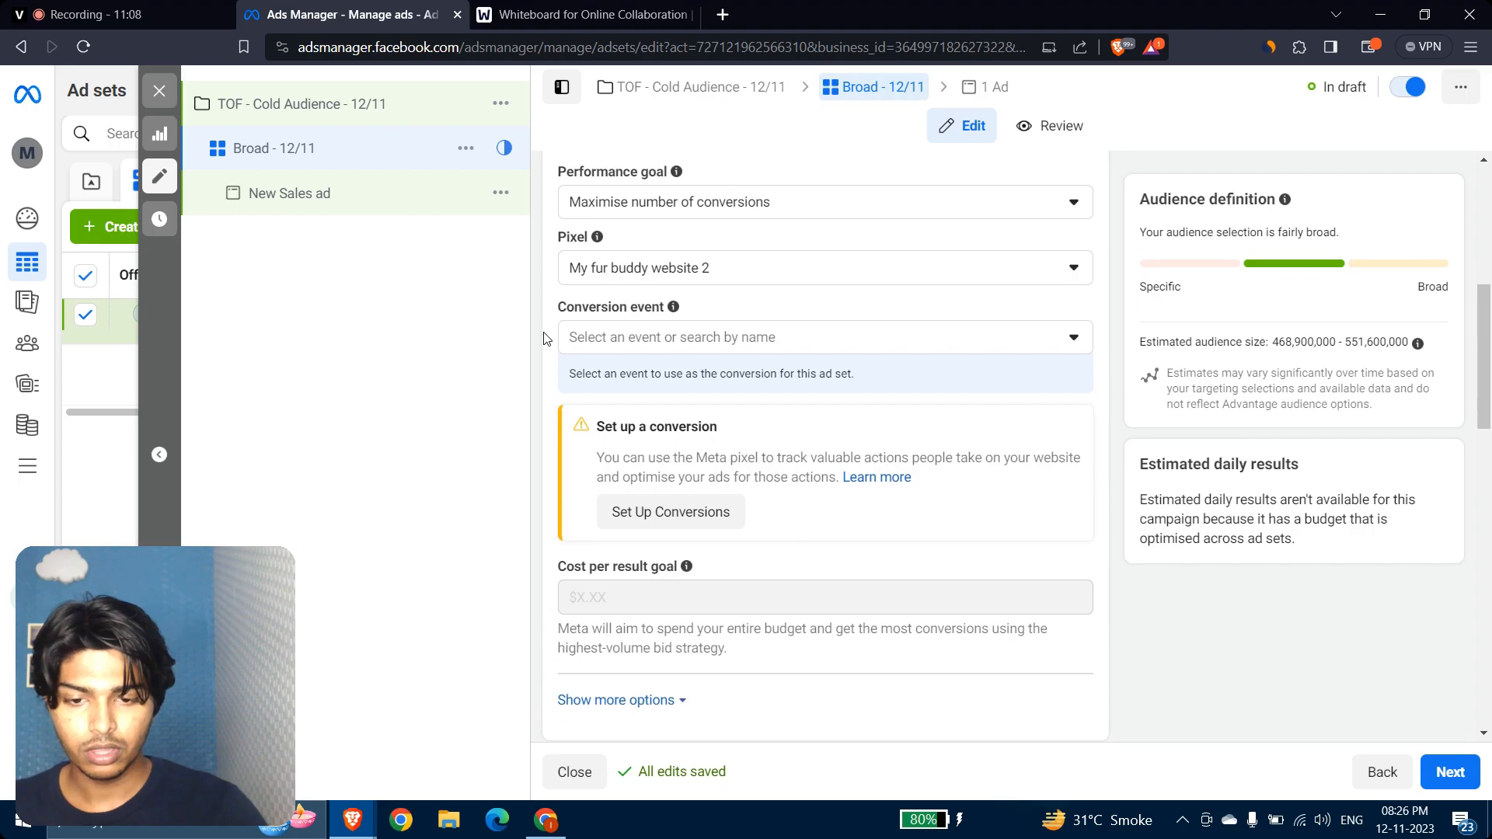
scroll(544, 339, up, 2)
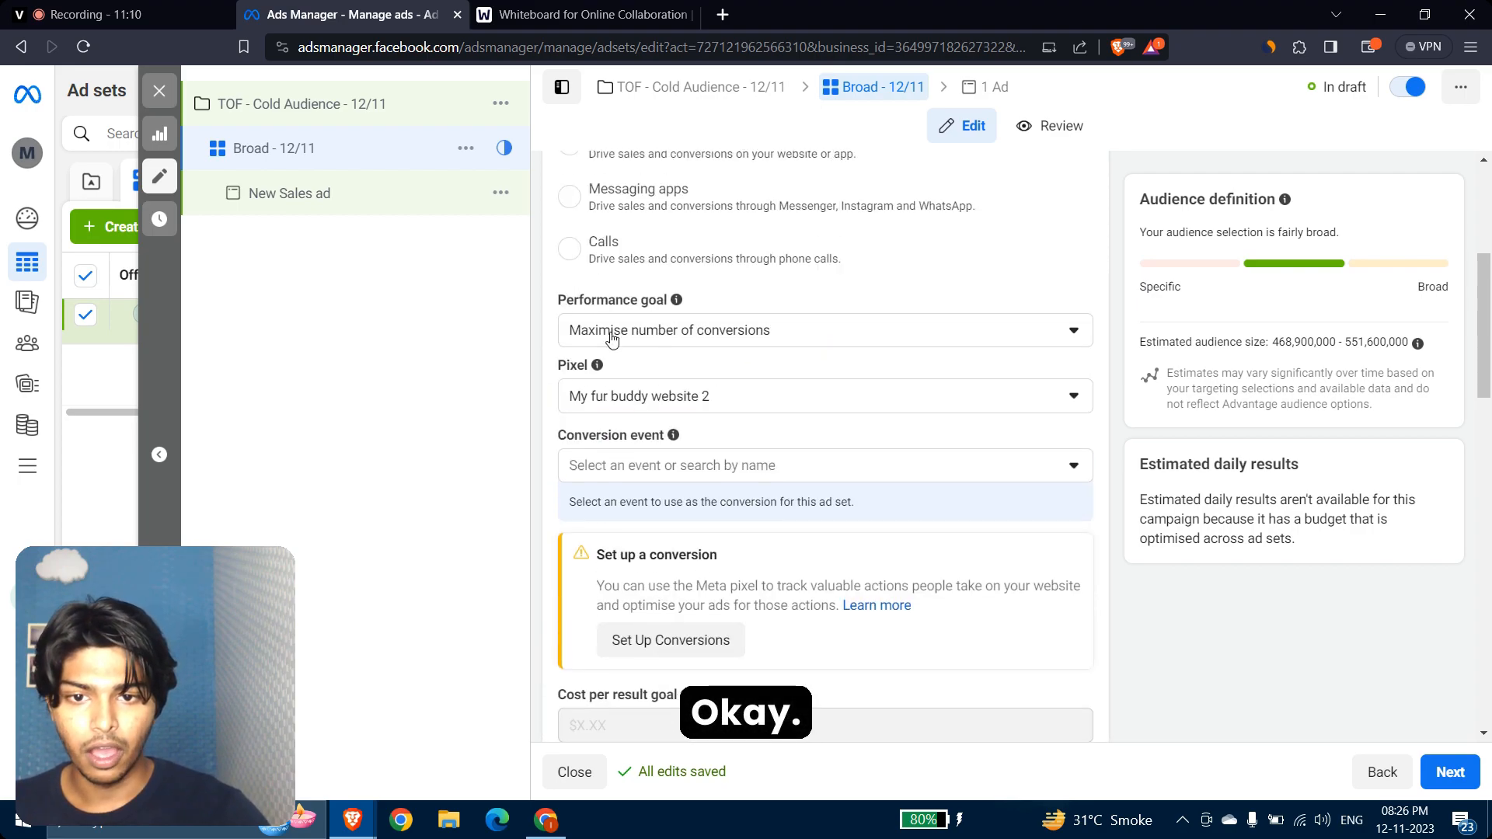
click(619, 399)
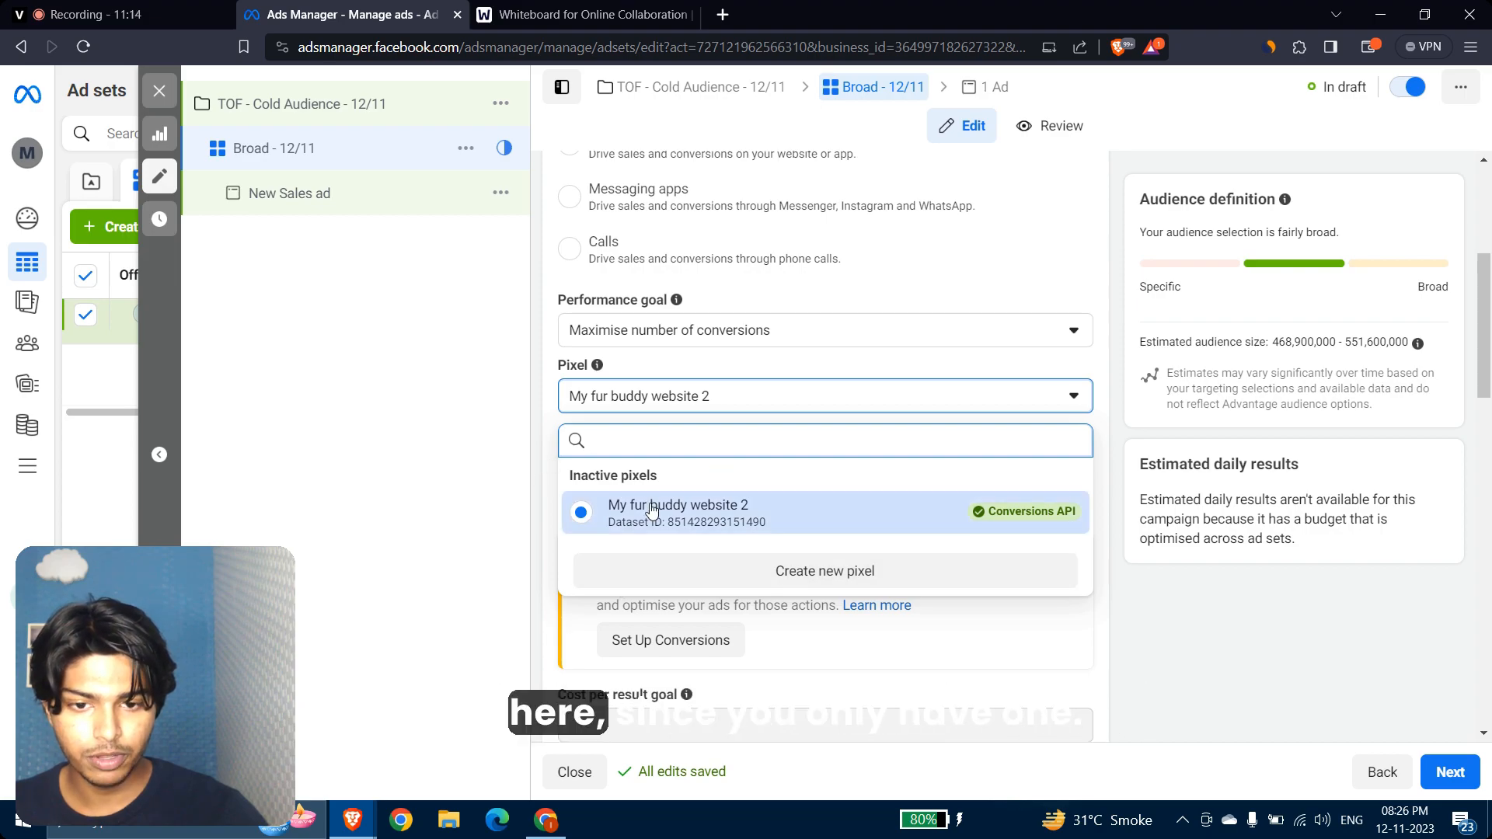
click(579, 514)
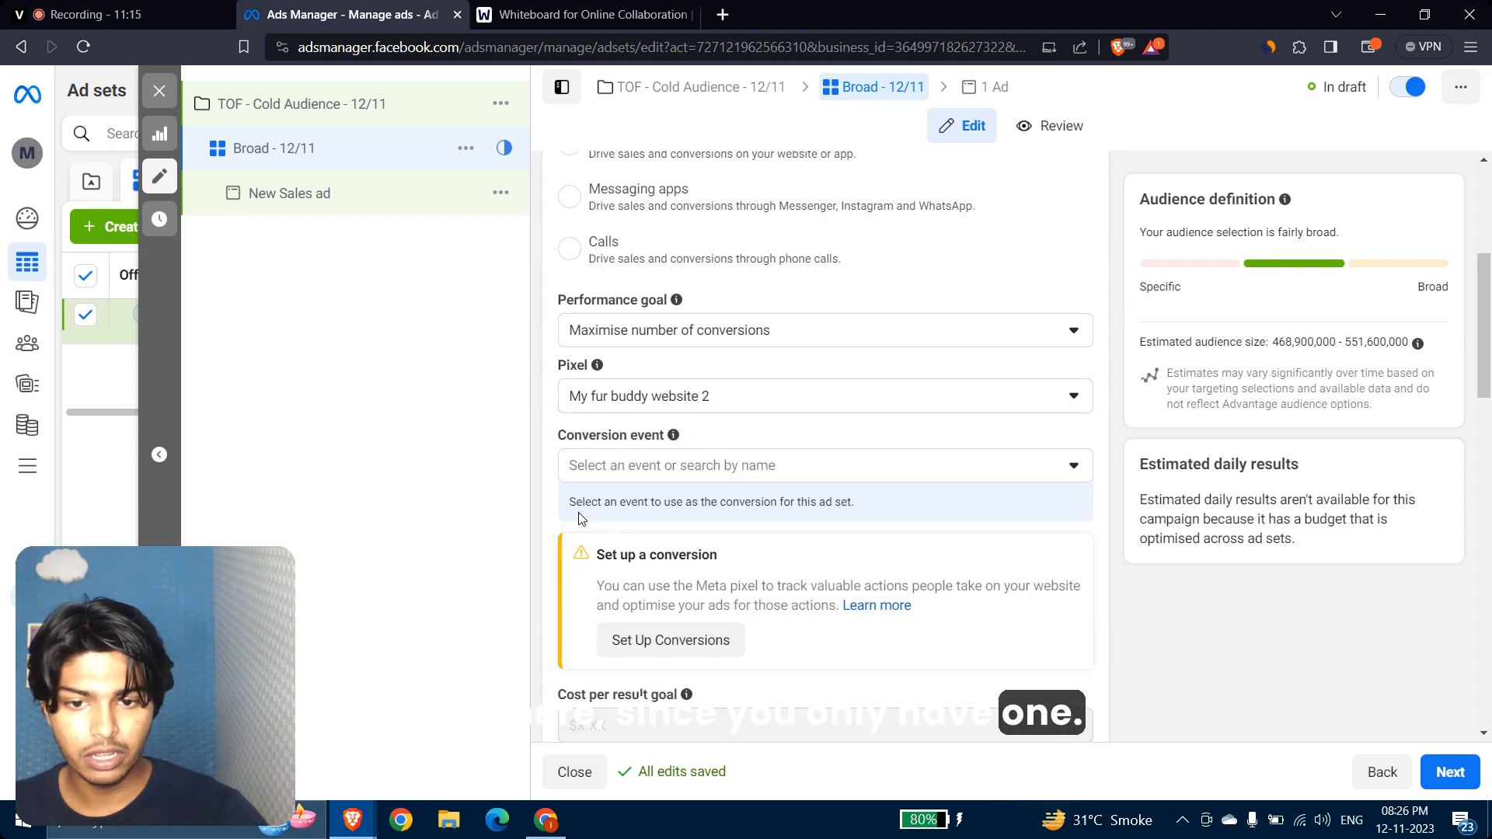
Step: Look through the available conversion events and set the ad set's conversion event to Purchase
click(645, 476)
scroll(725, 505, down, 4)
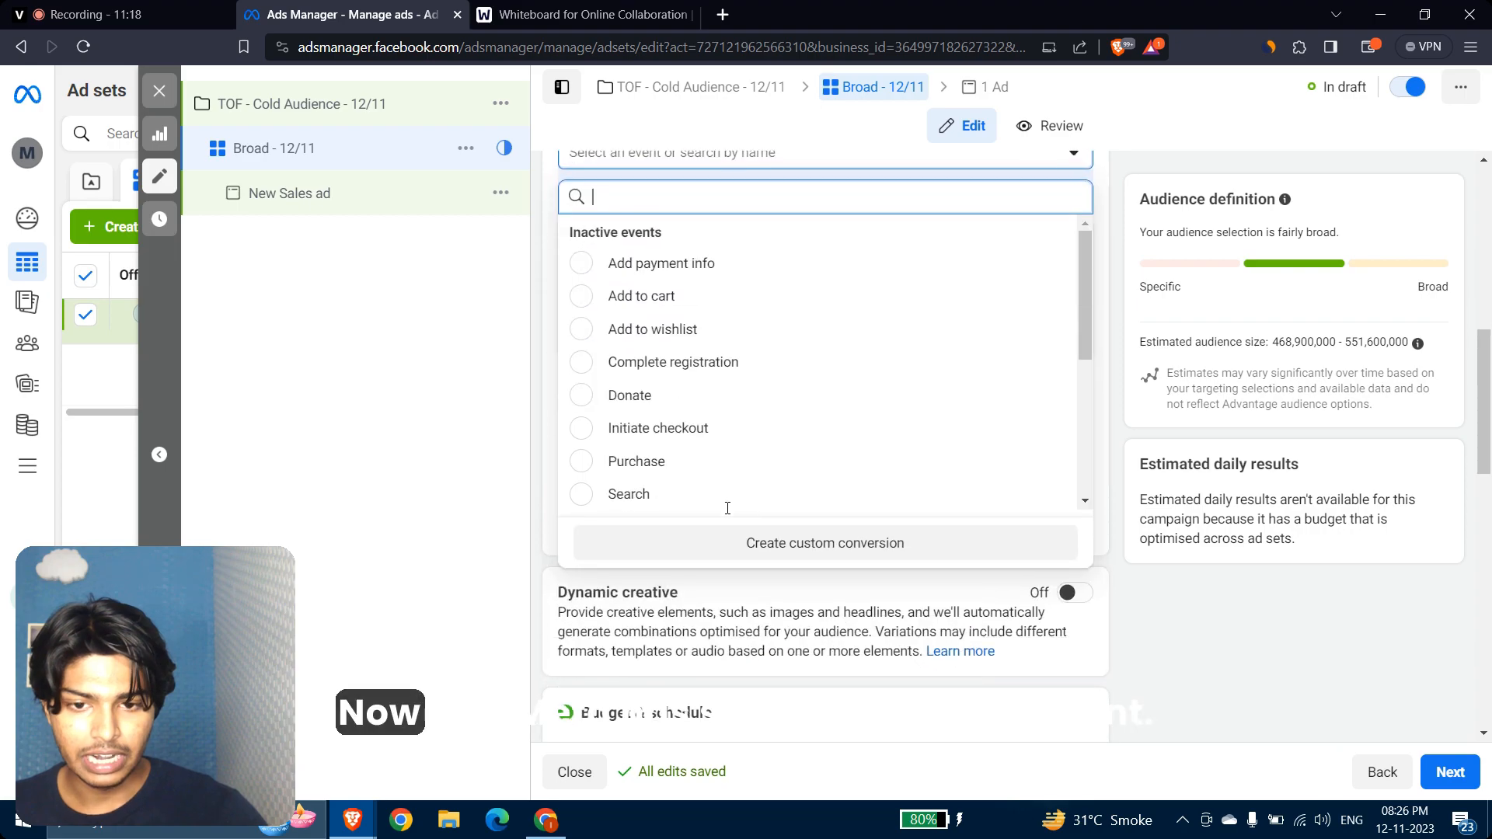
scroll(842, 350, down, 7)
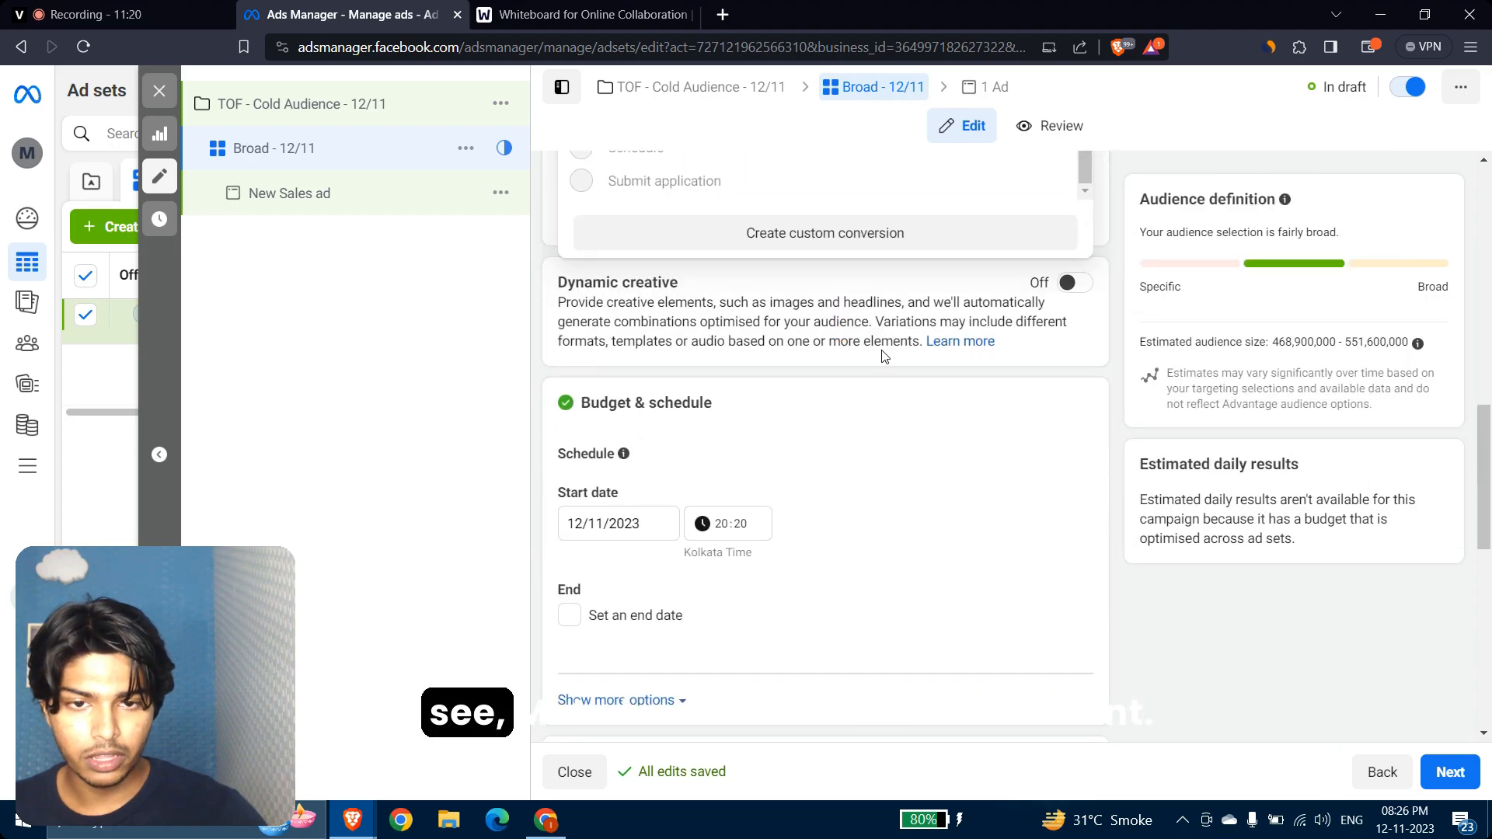
scroll(882, 356, up, 4)
scroll(803, 403, up, 5)
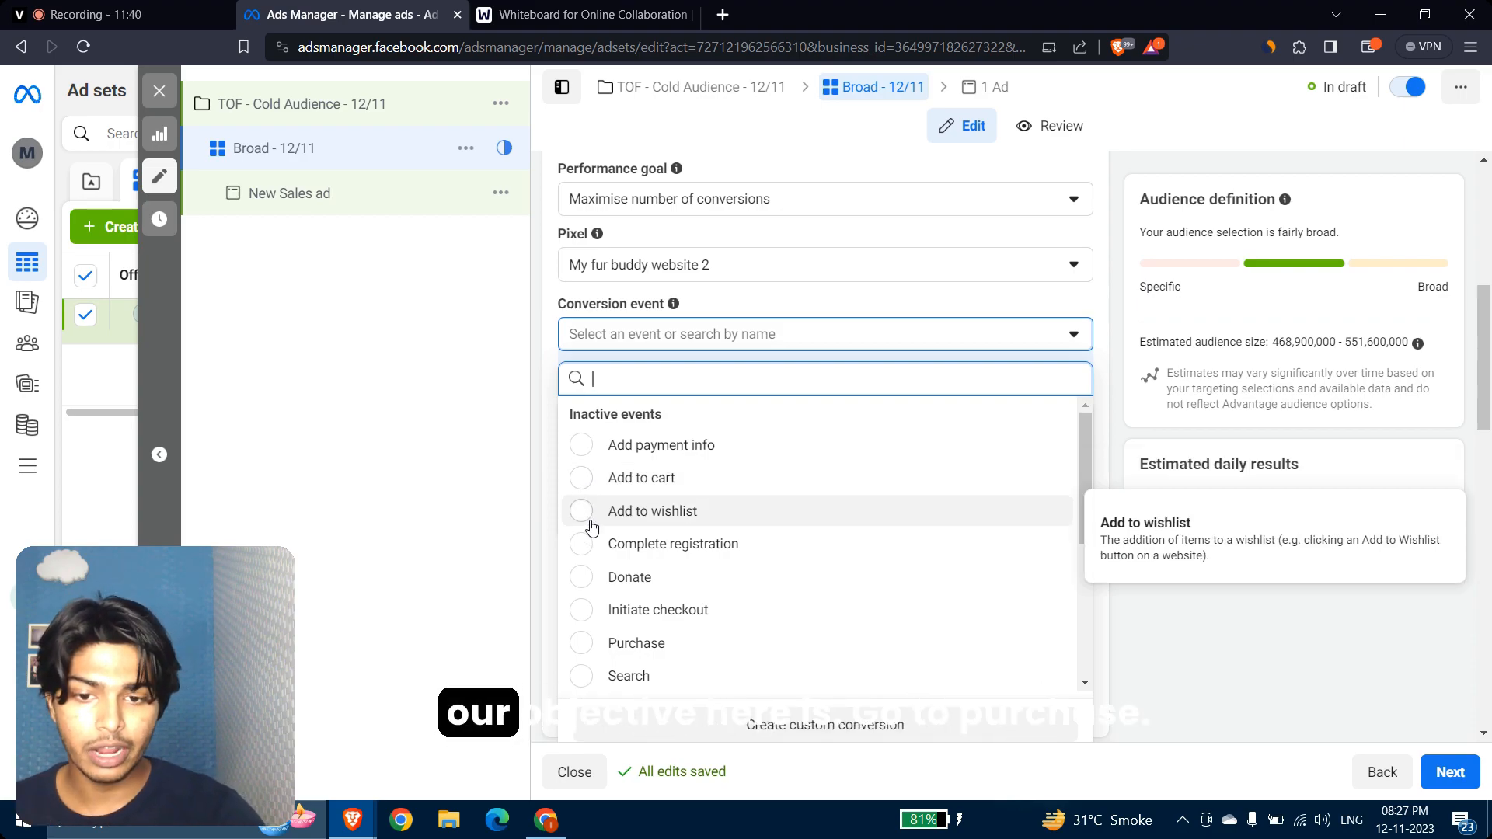
scroll(592, 533, down, 1)
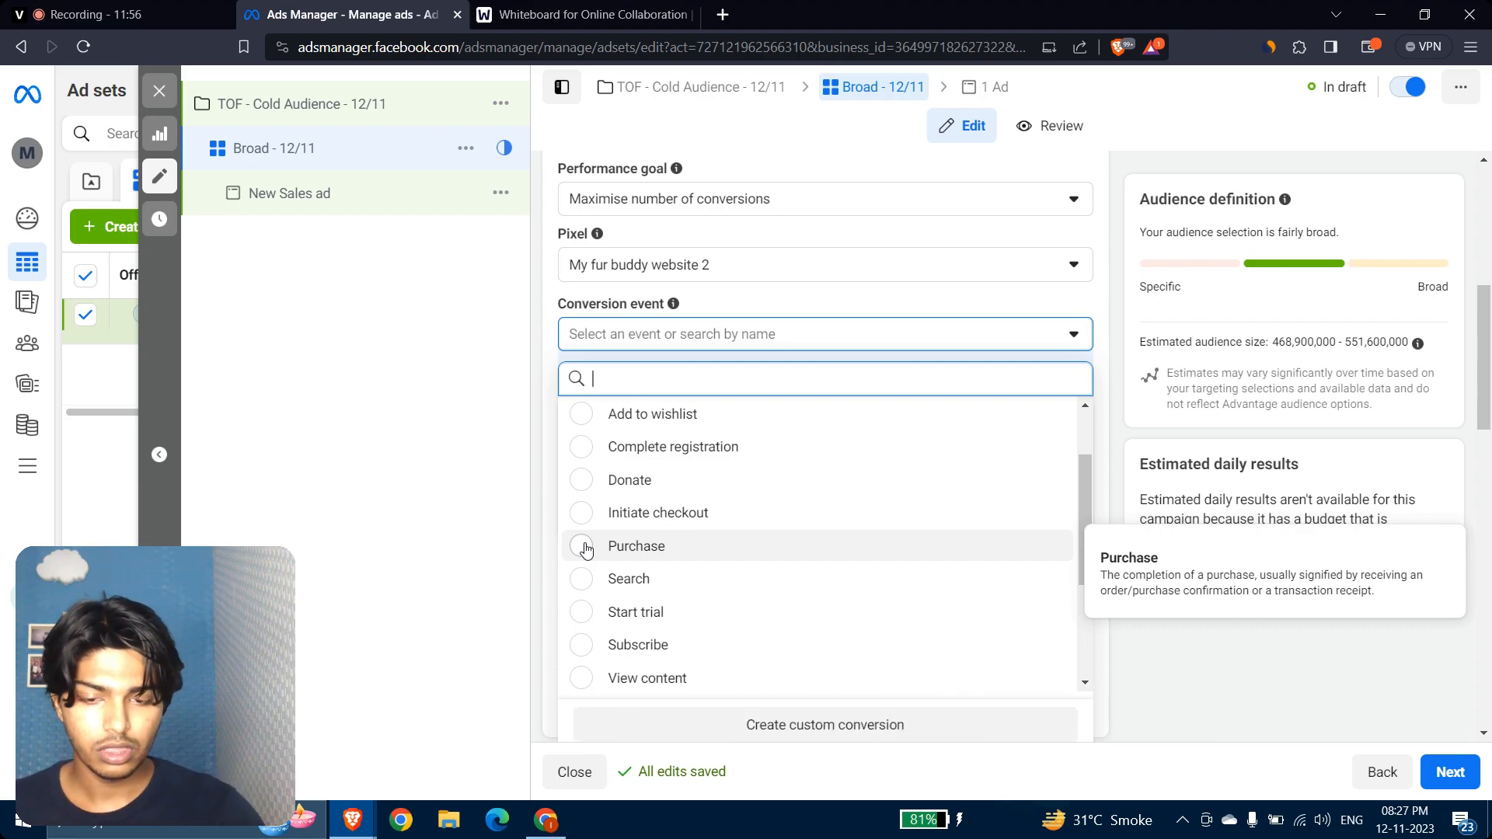
click(586, 549)
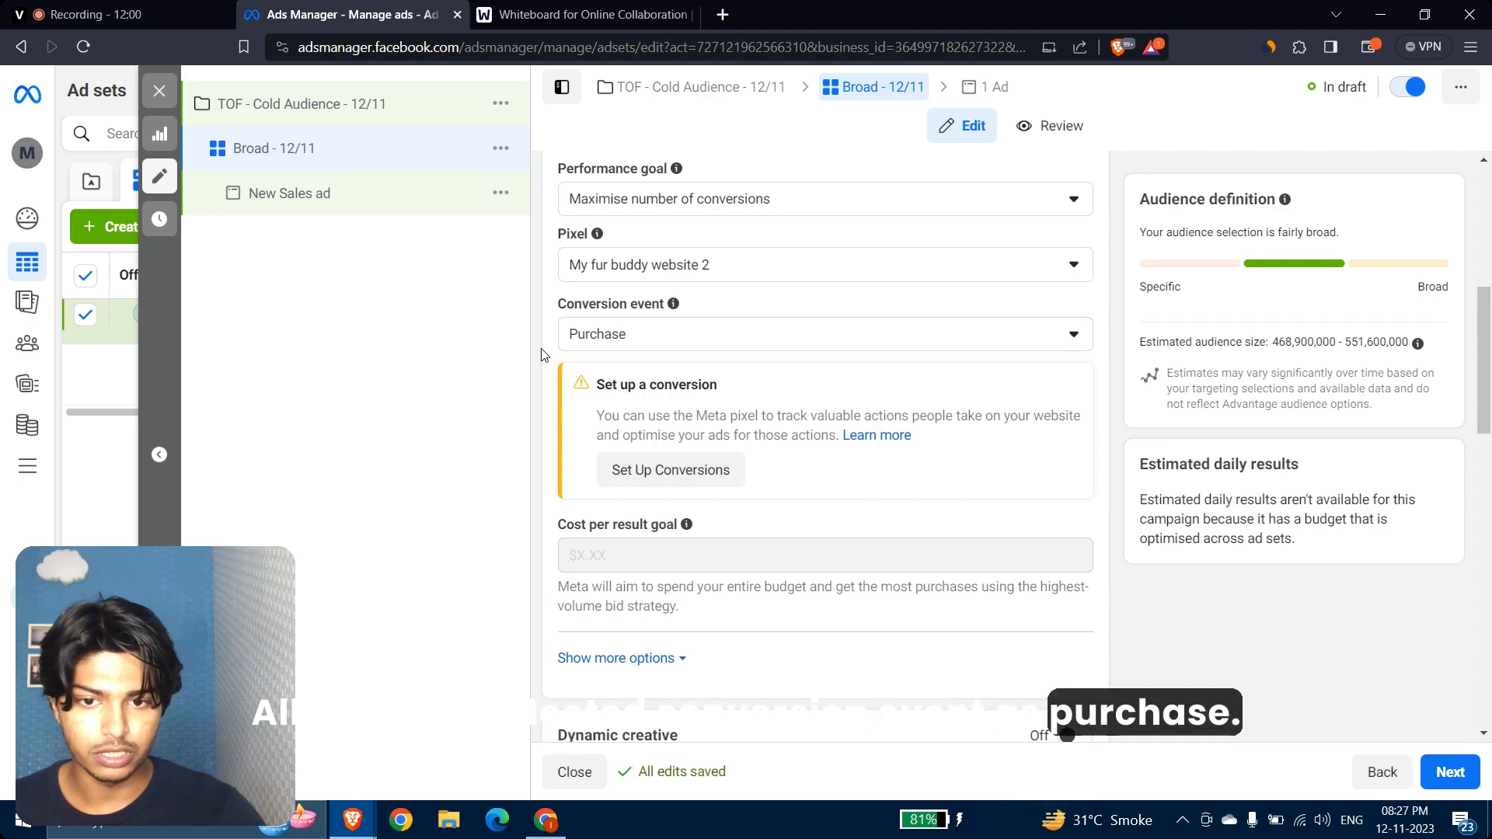
Step: Open the conversion setup for the ad set and choose to track conversions with standard events
scroll(542, 355, down, 2)
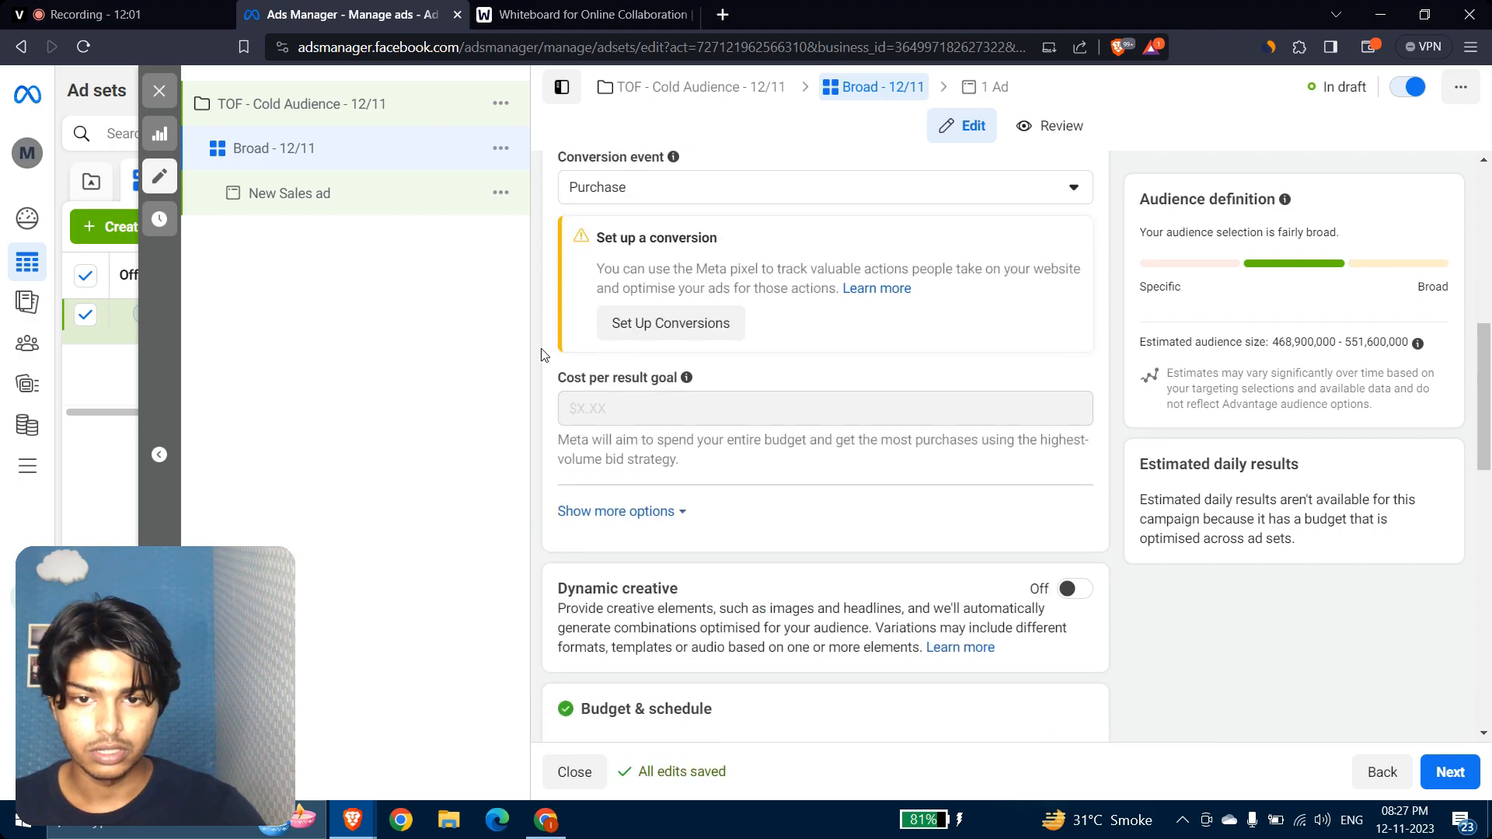
click(673, 325)
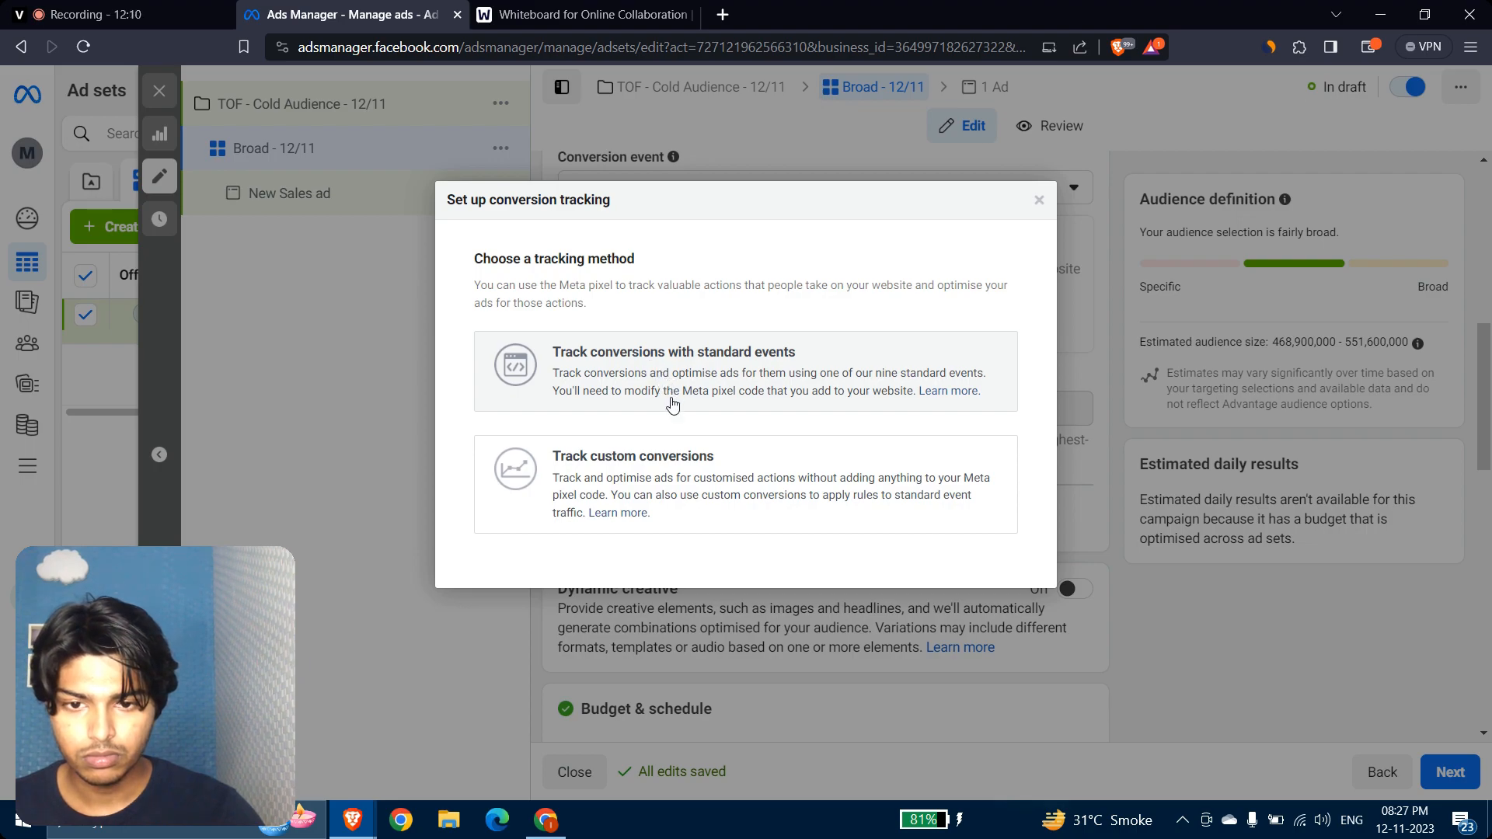
click(713, 382)
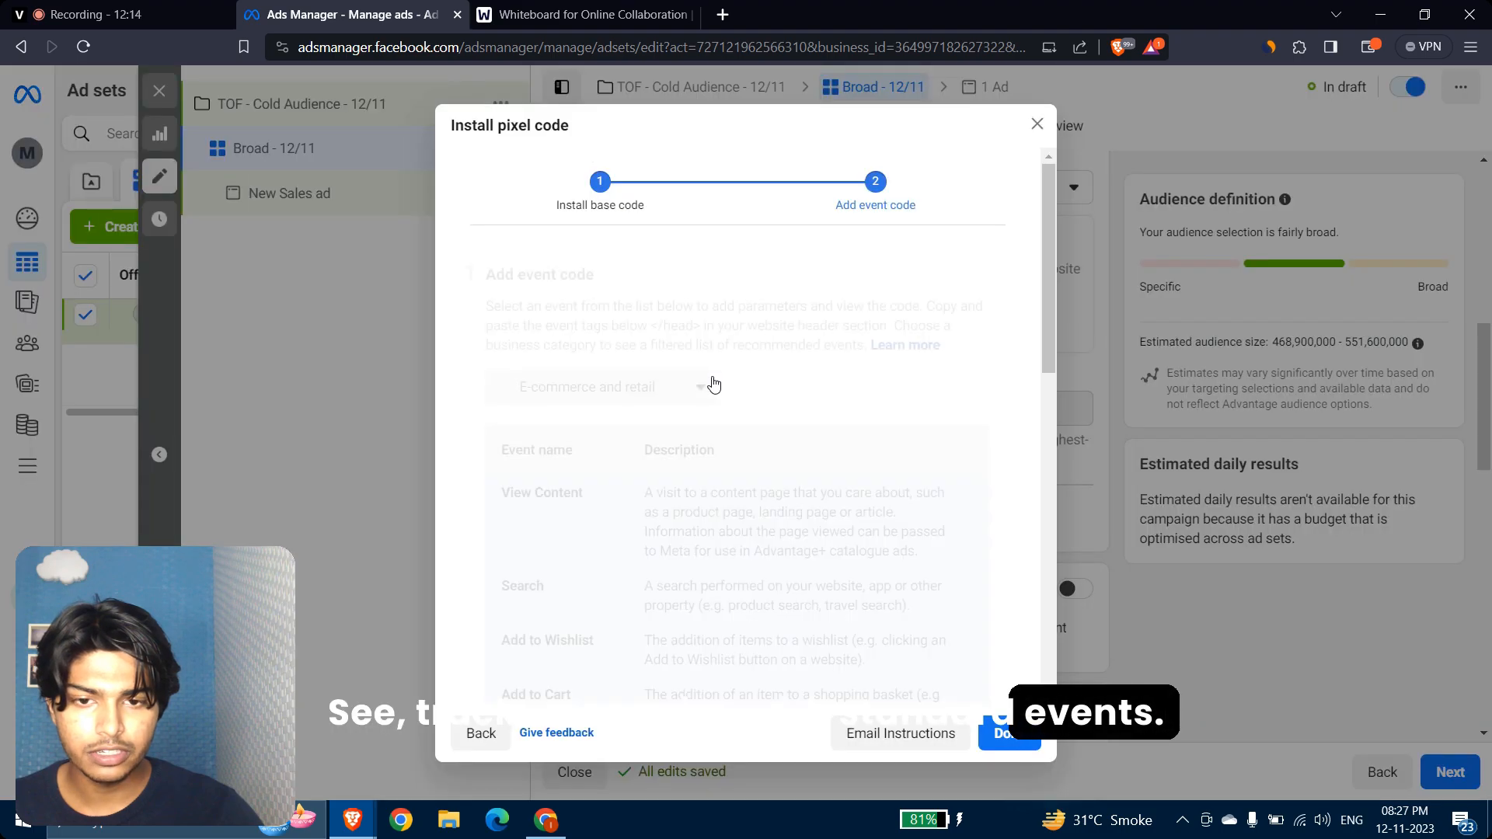
Step: Examine the E-commerce and retail standard events, their descriptions and the custom event option in the pixel's event code setup
scroll(714, 435, down, 10)
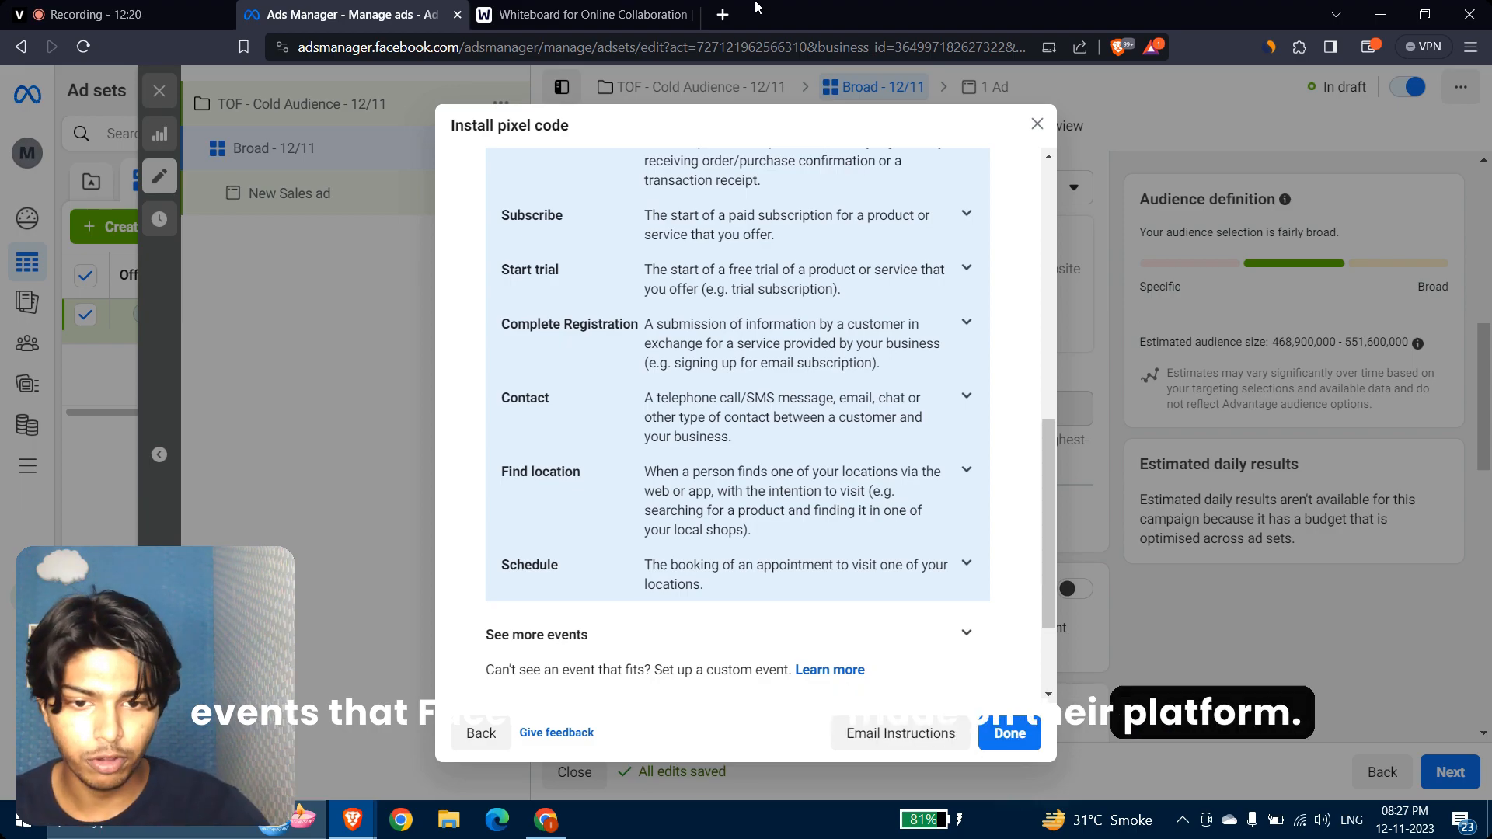
scroll(614, 333, up, 2)
scroll(614, 332, up, 5)
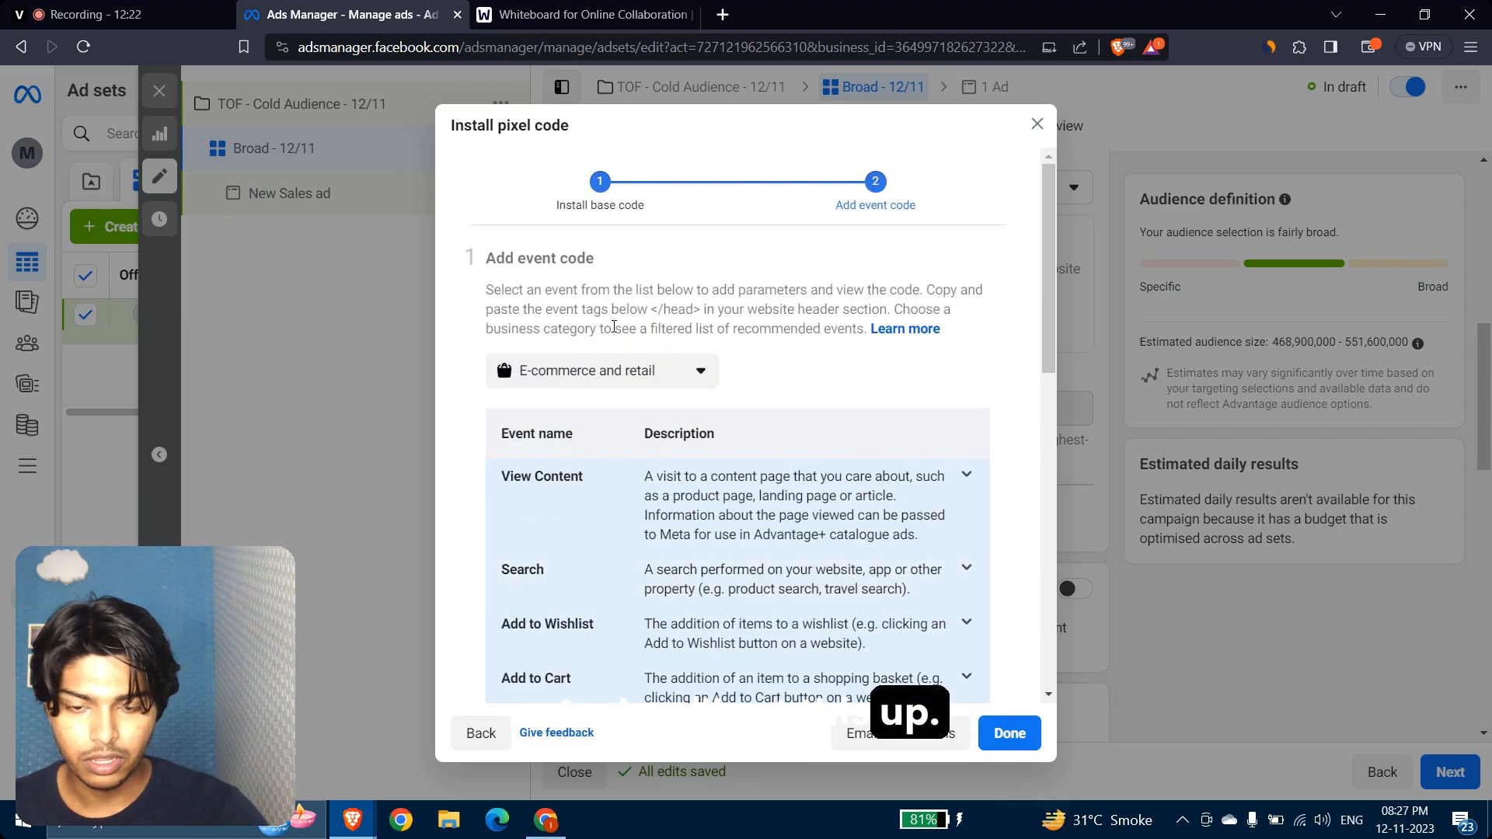
scroll(614, 333, down, 3)
scroll(614, 332, up, 1)
scroll(613, 333, up, 2)
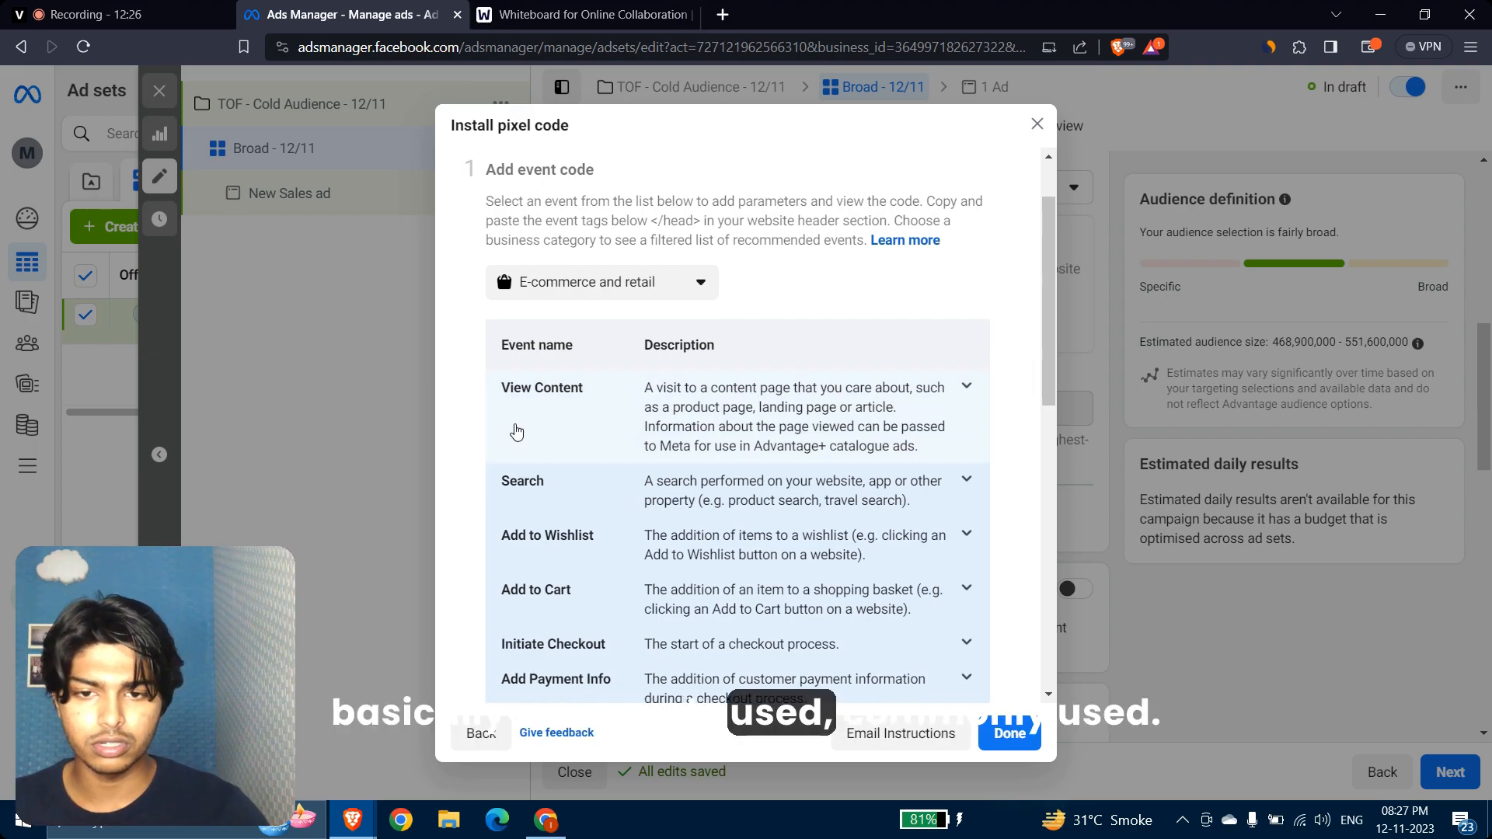
scroll(516, 431, down, 6)
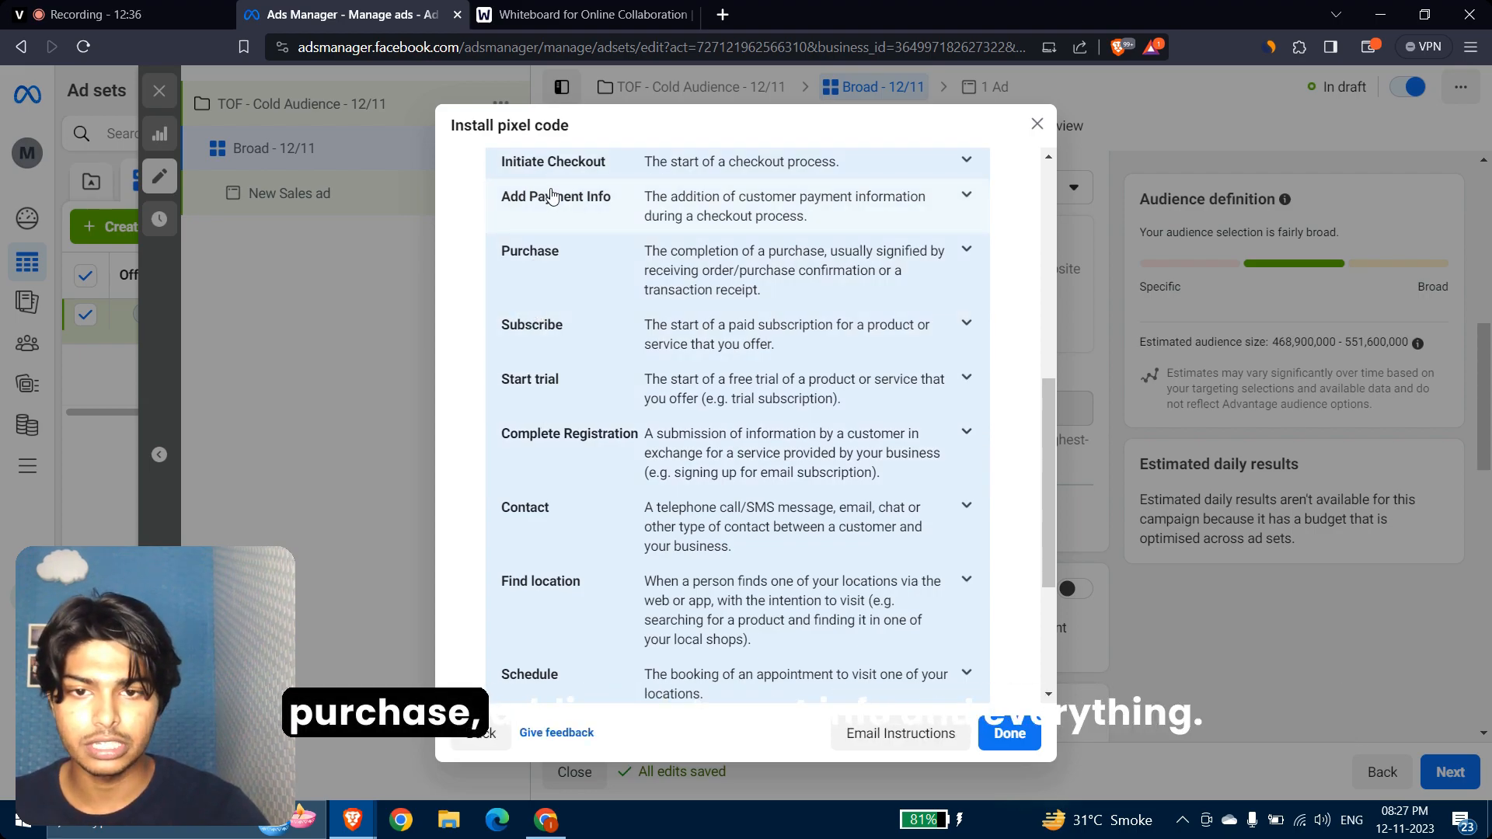
scroll(593, 457, down, 3)
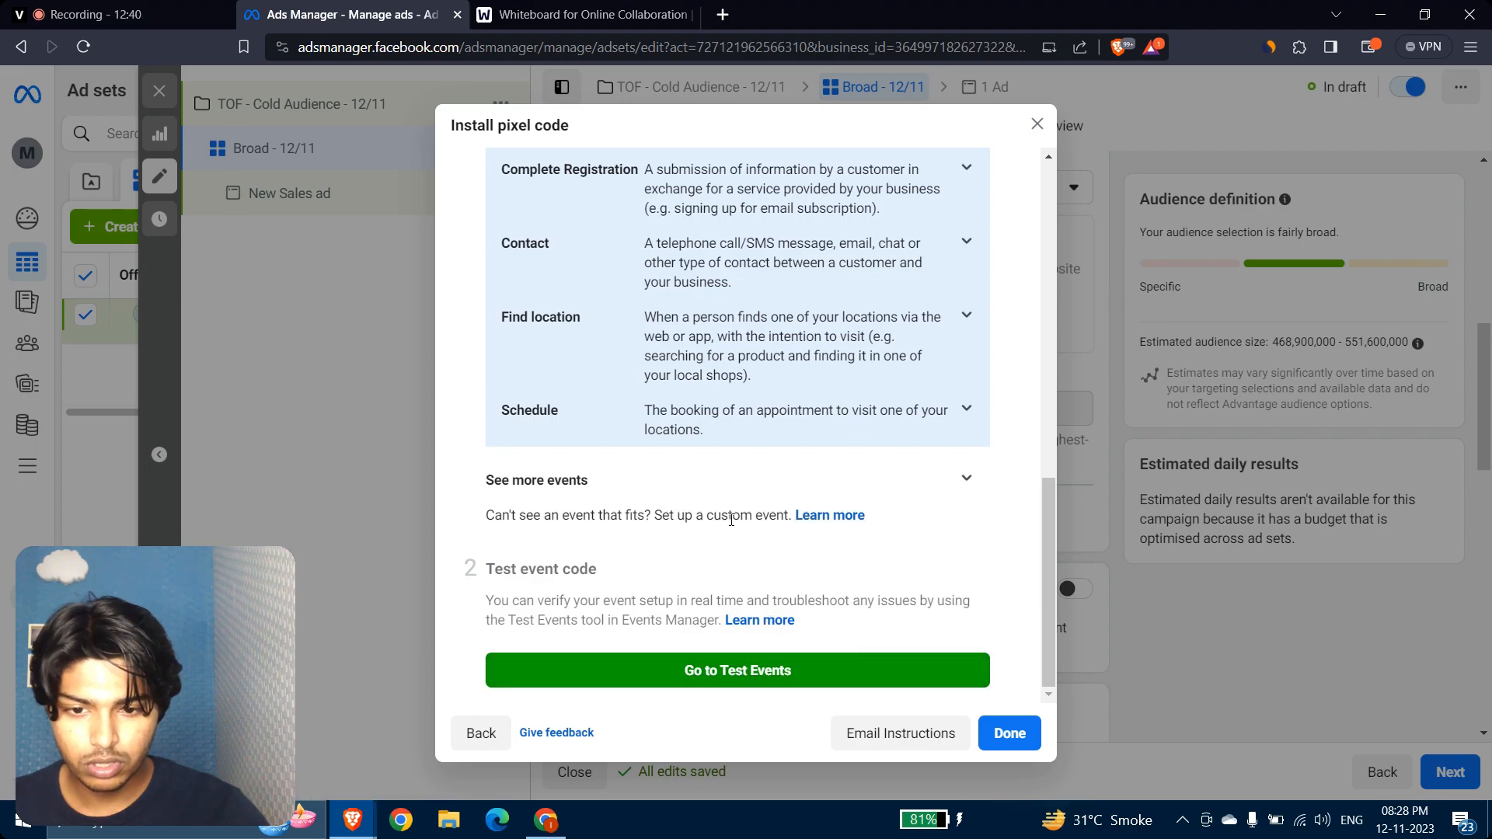
scroll(721, 487, up, 1)
scroll(723, 488, down, 1)
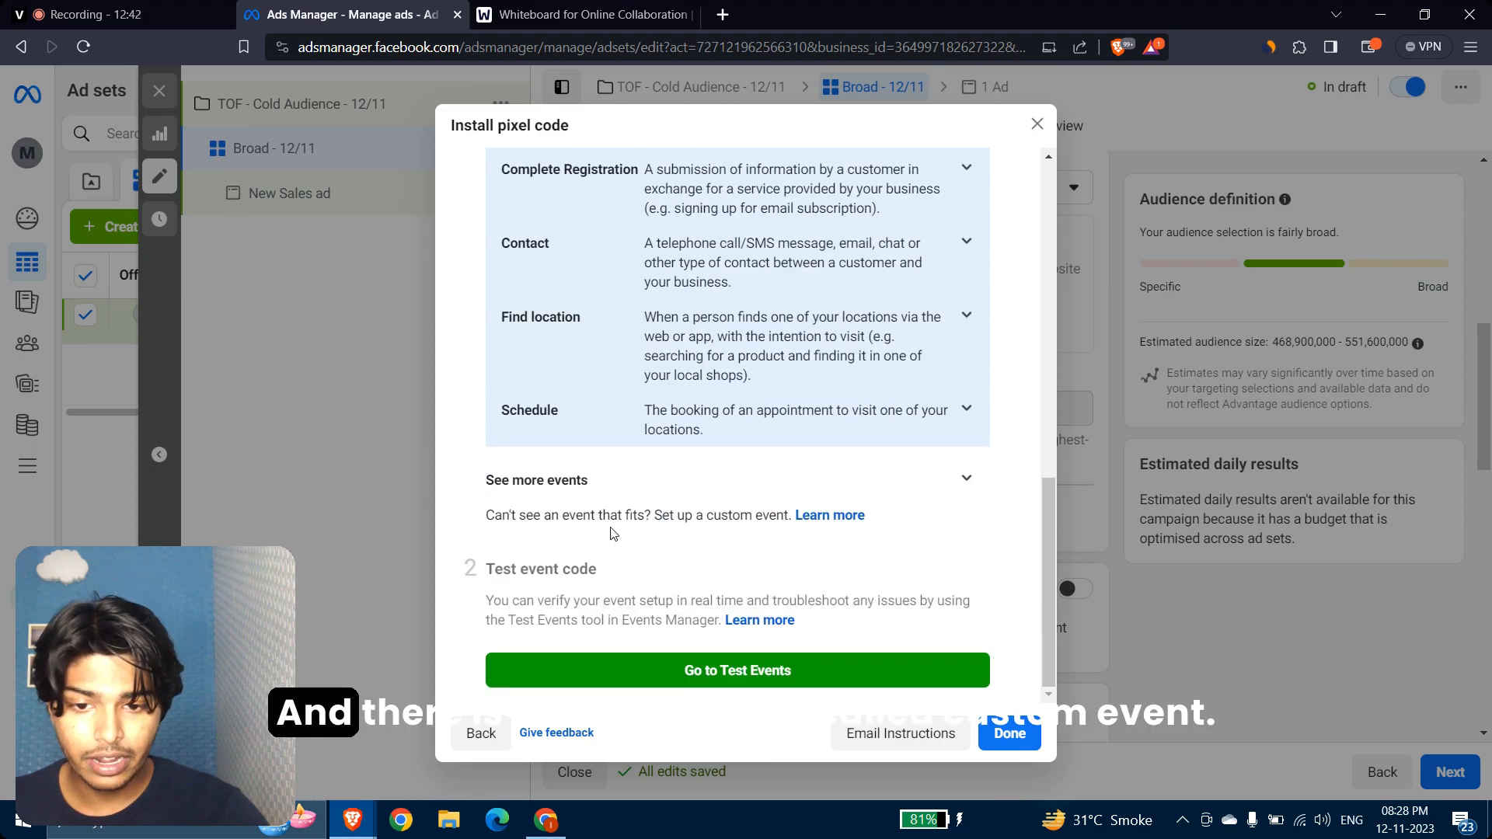
drag(707, 516, 787, 519)
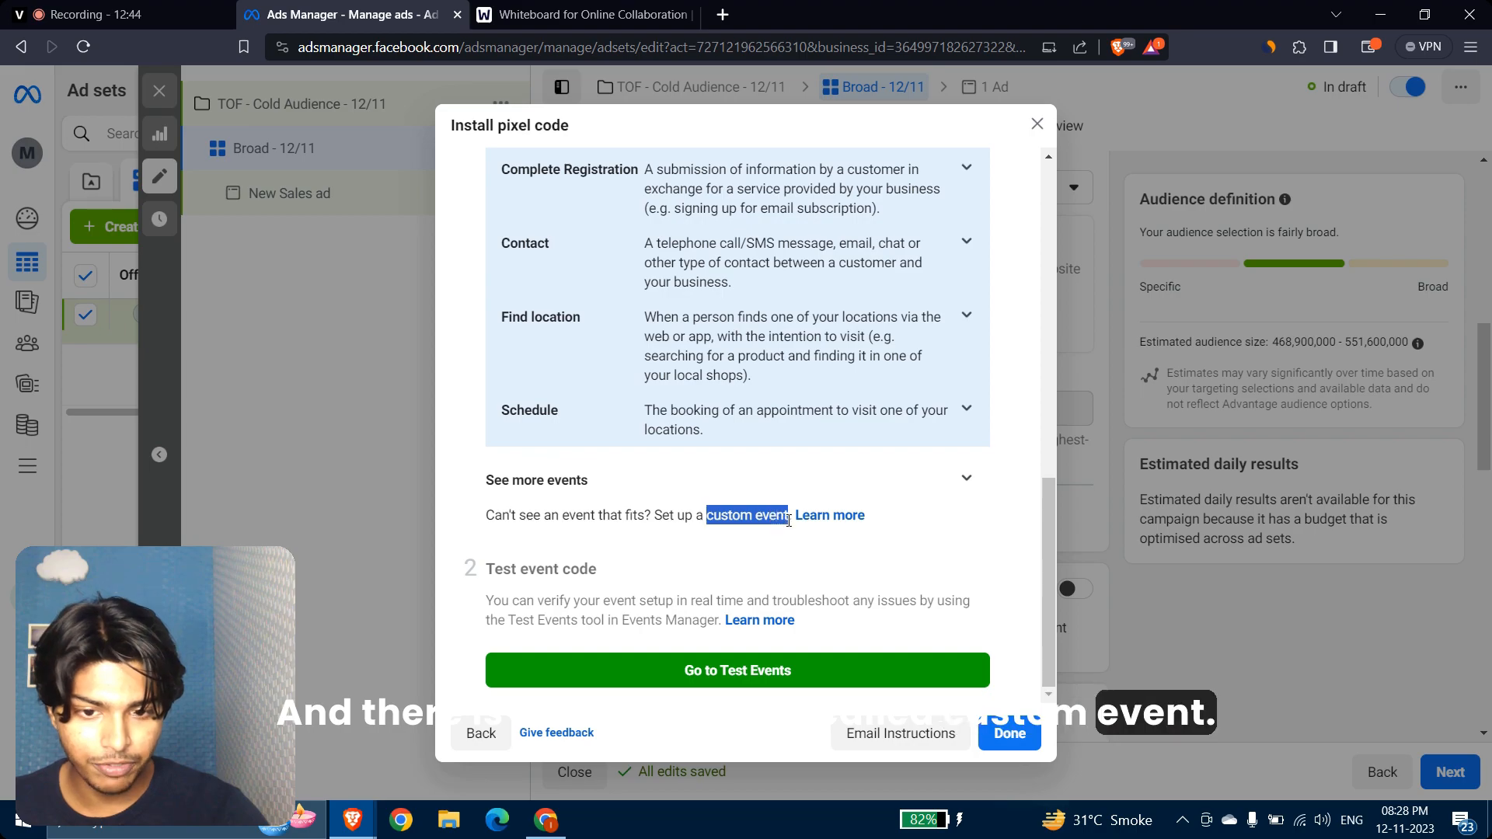
scroll(605, 333, up, 5)
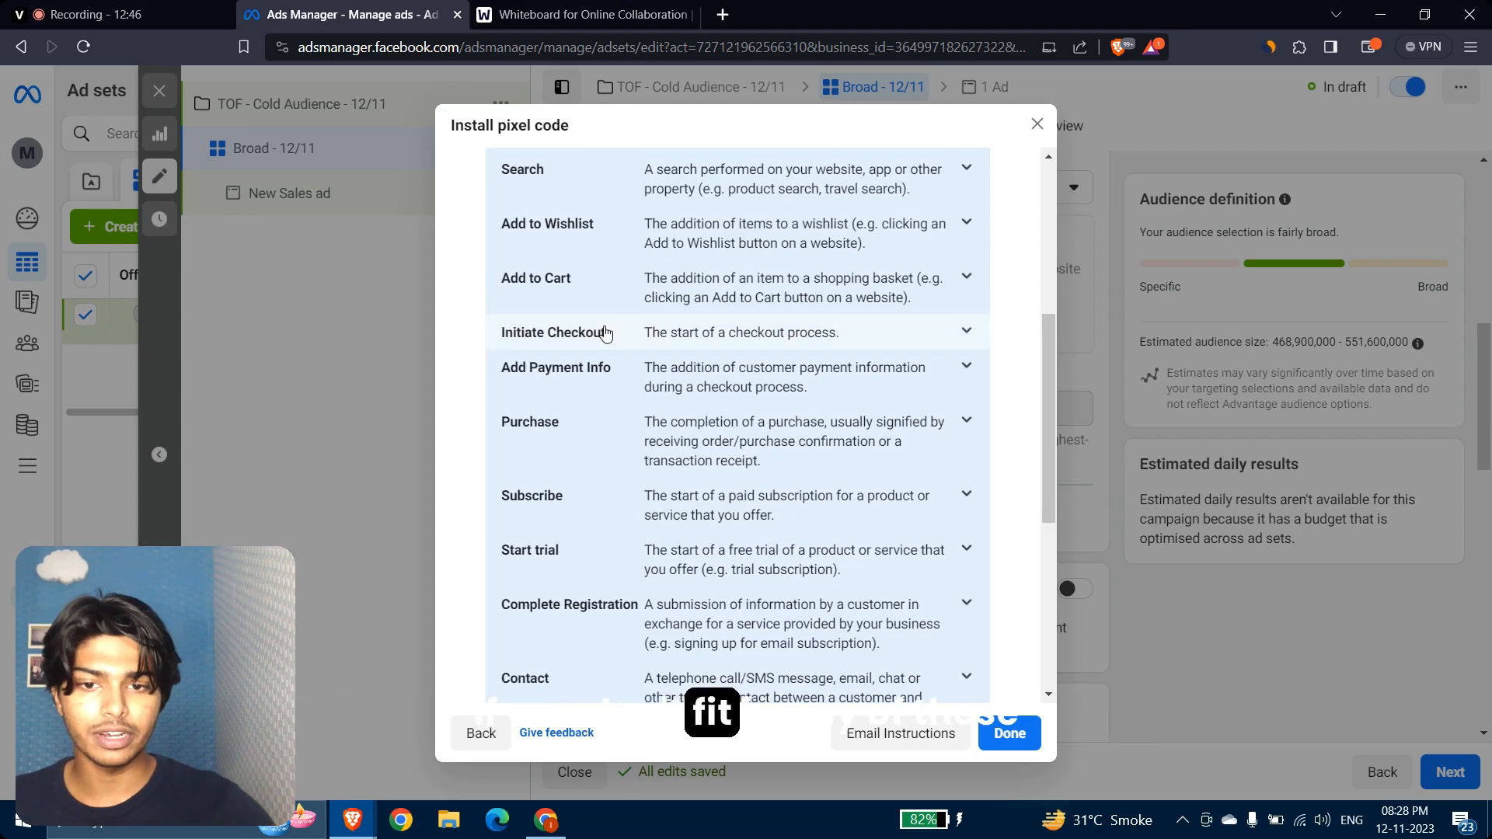
scroll(605, 333, up, 5)
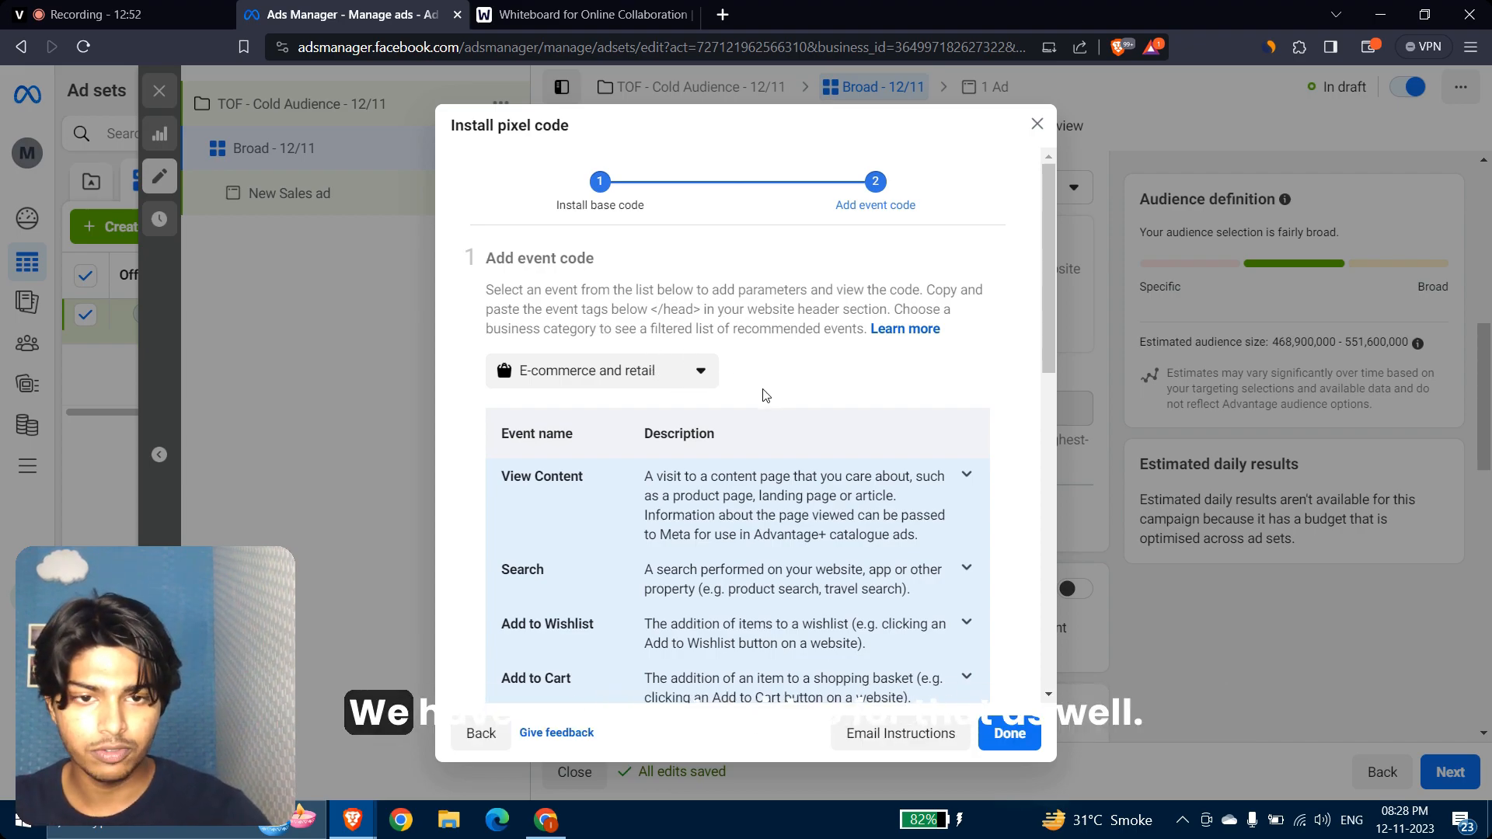
scroll(762, 389, down, 10)
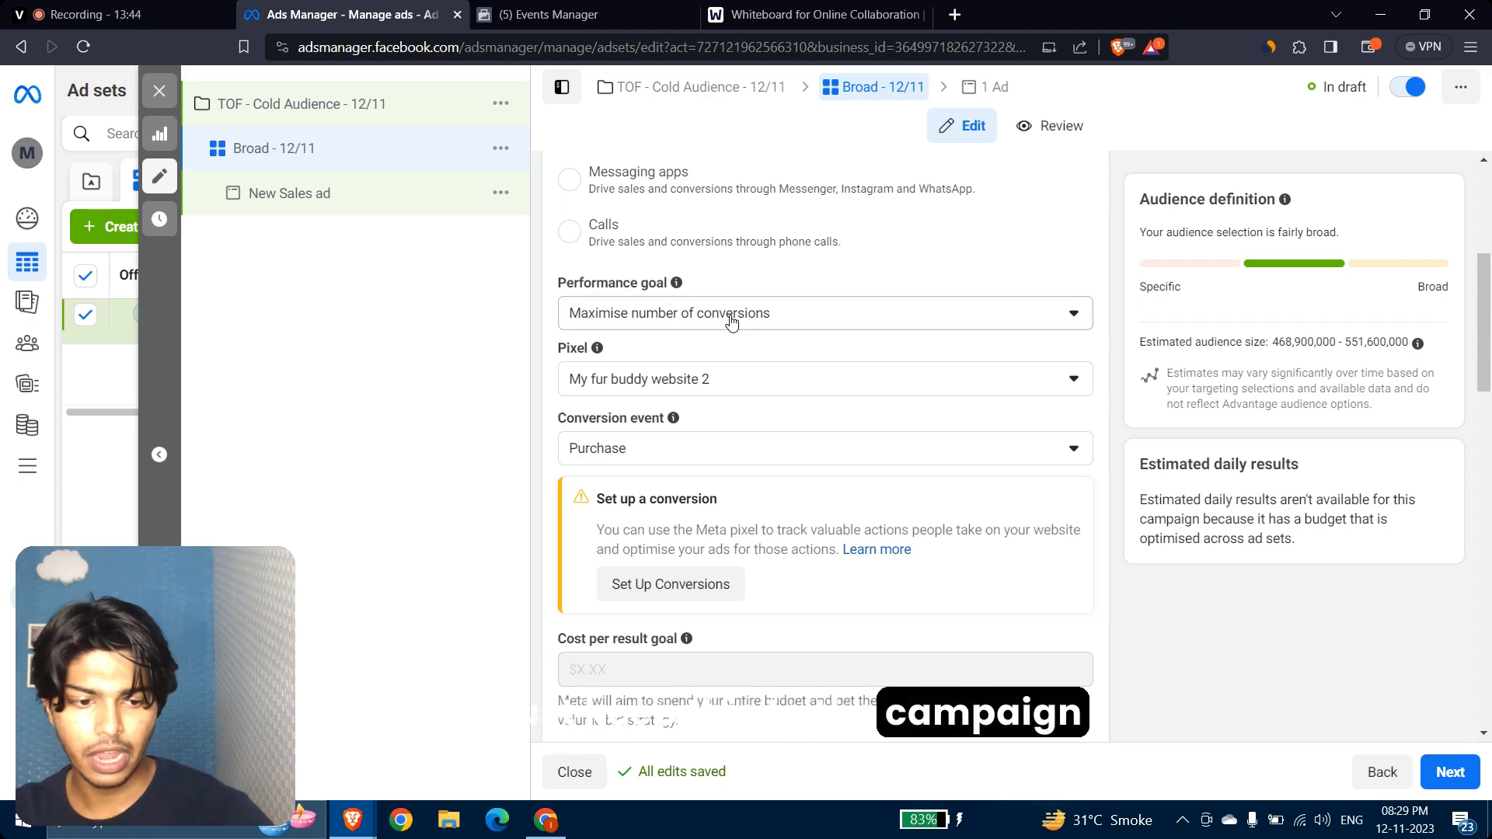
Step: Check the ad set's cost per result goal and open the TOF - Cold Audience campaign's bid strategy for editing
scroll(730, 320, down, 4)
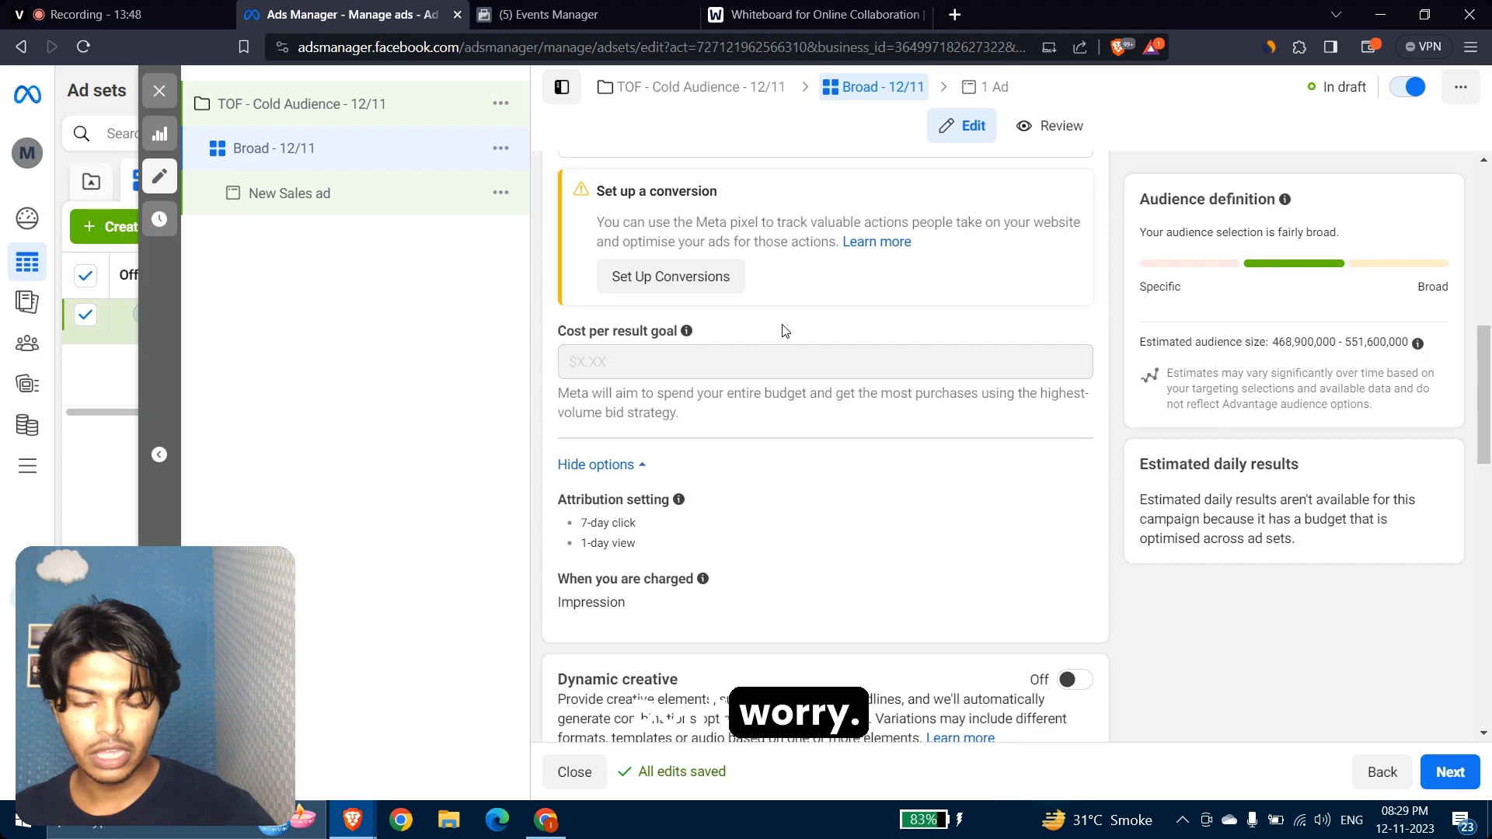
scroll(762, 303, up, 2)
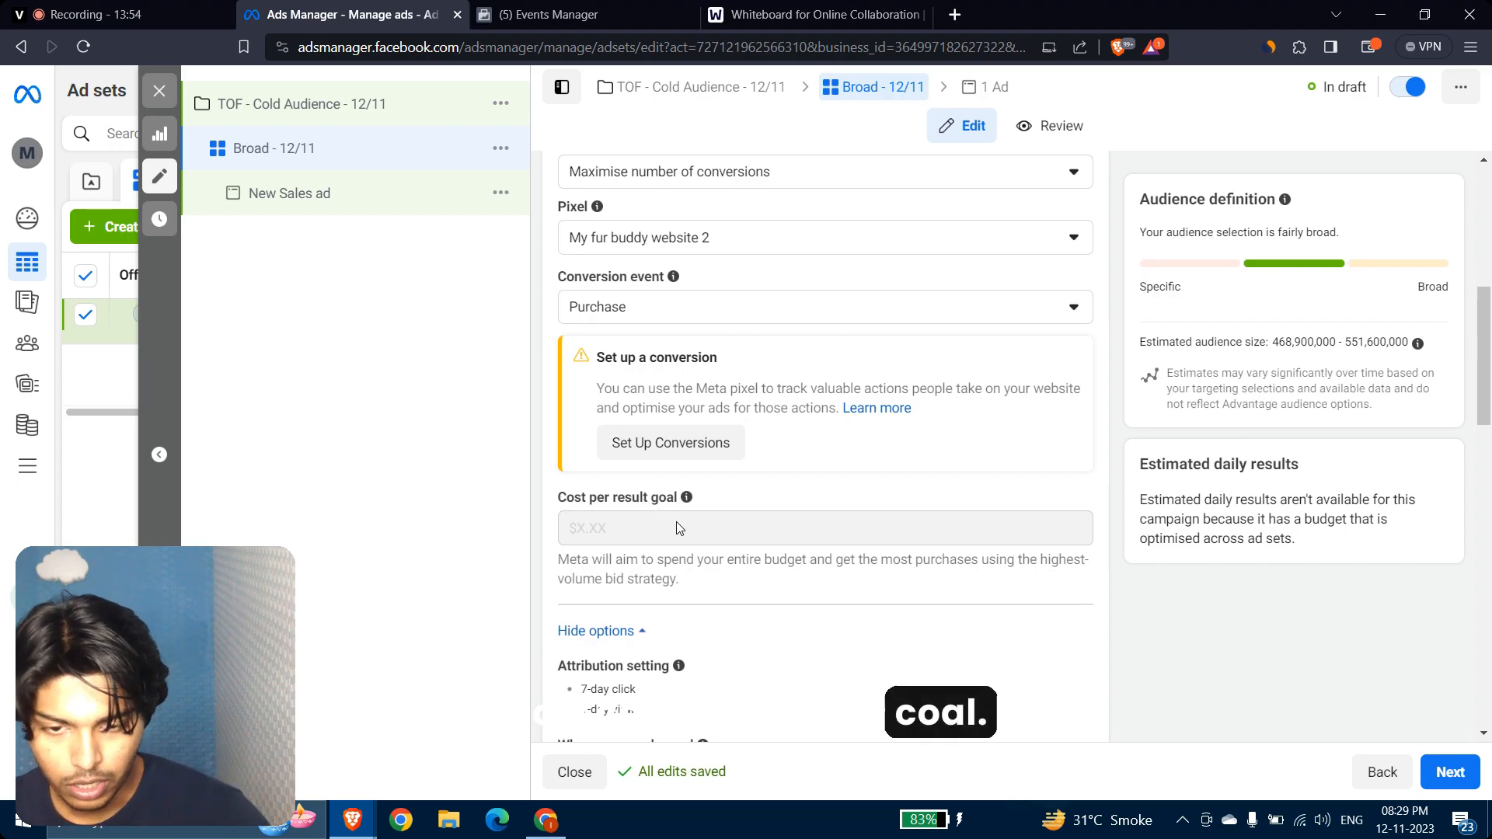
mouse_move(606, 533)
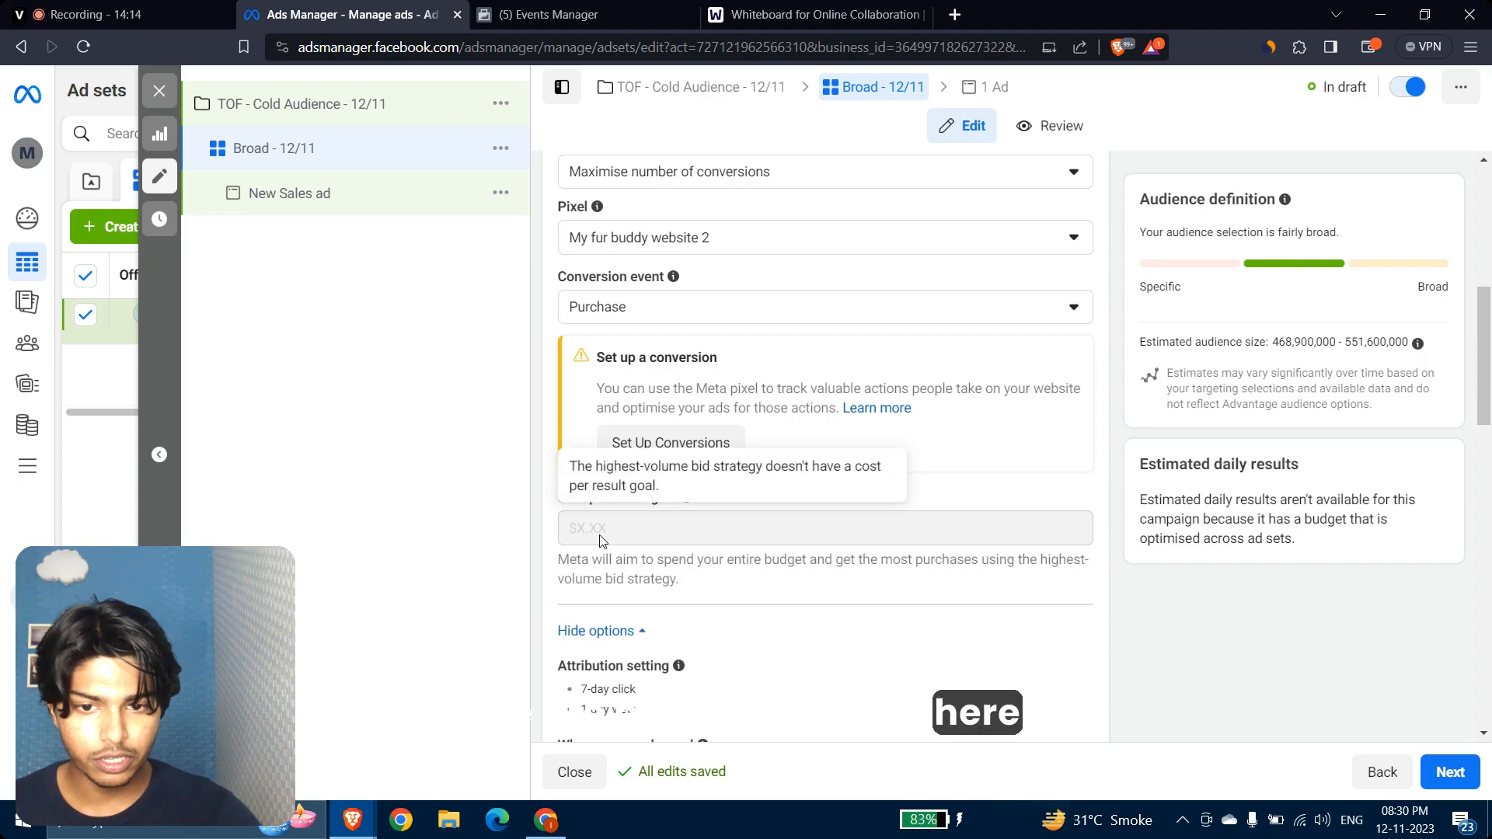
click(389, 108)
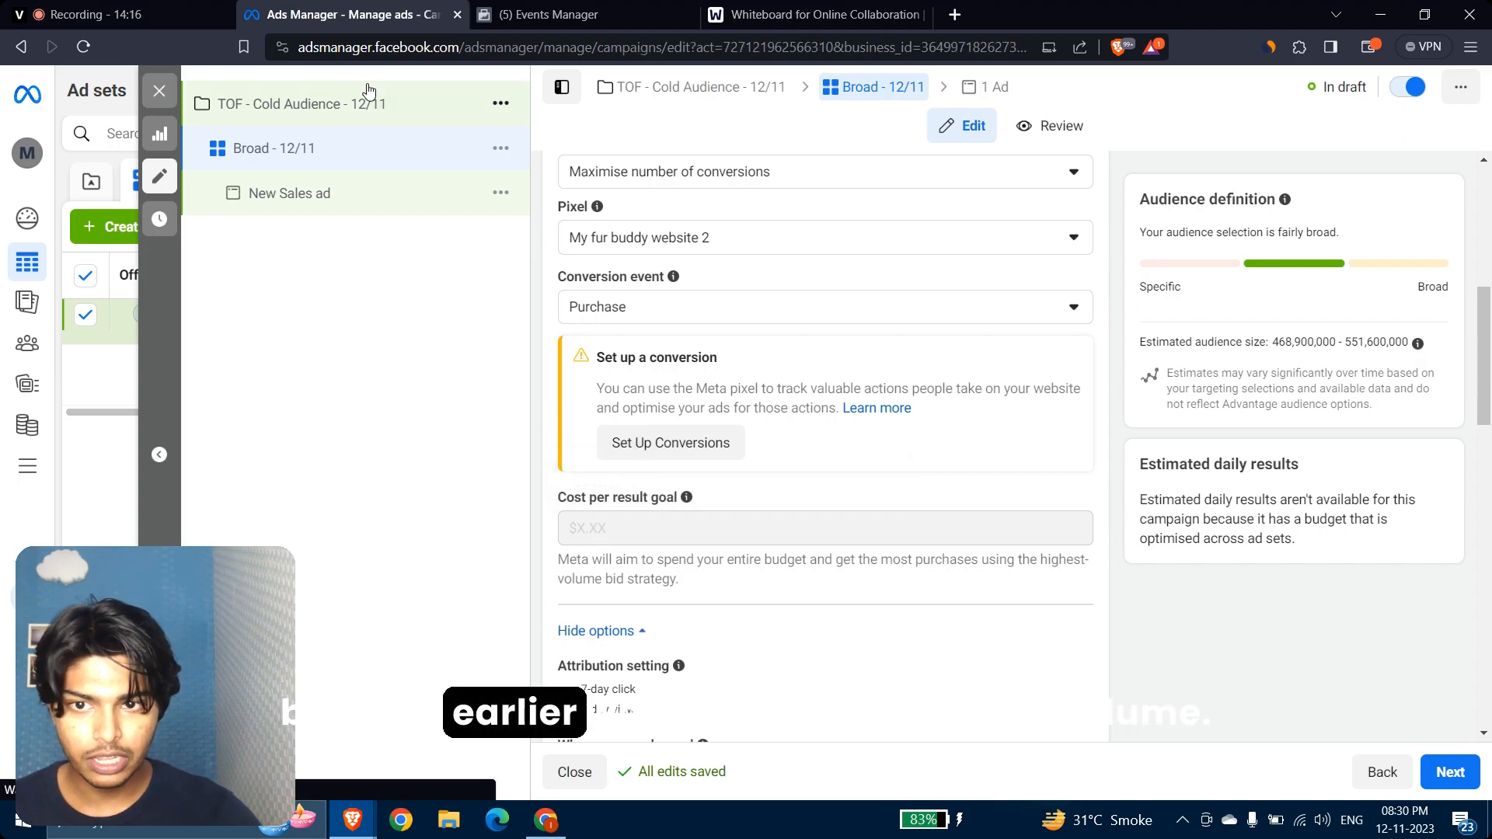
scroll(800, 506, down, 10)
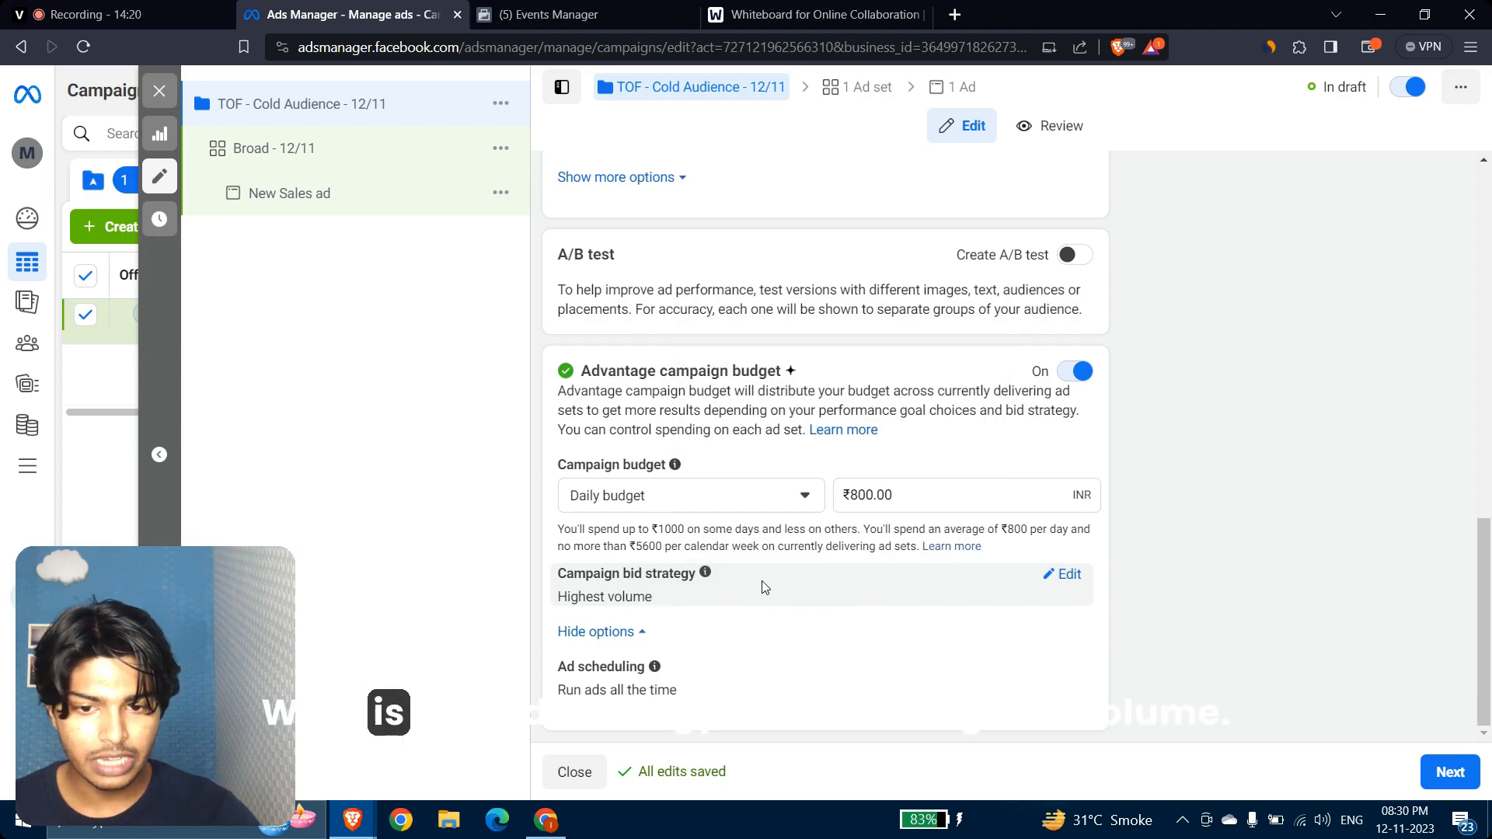
click(1069, 576)
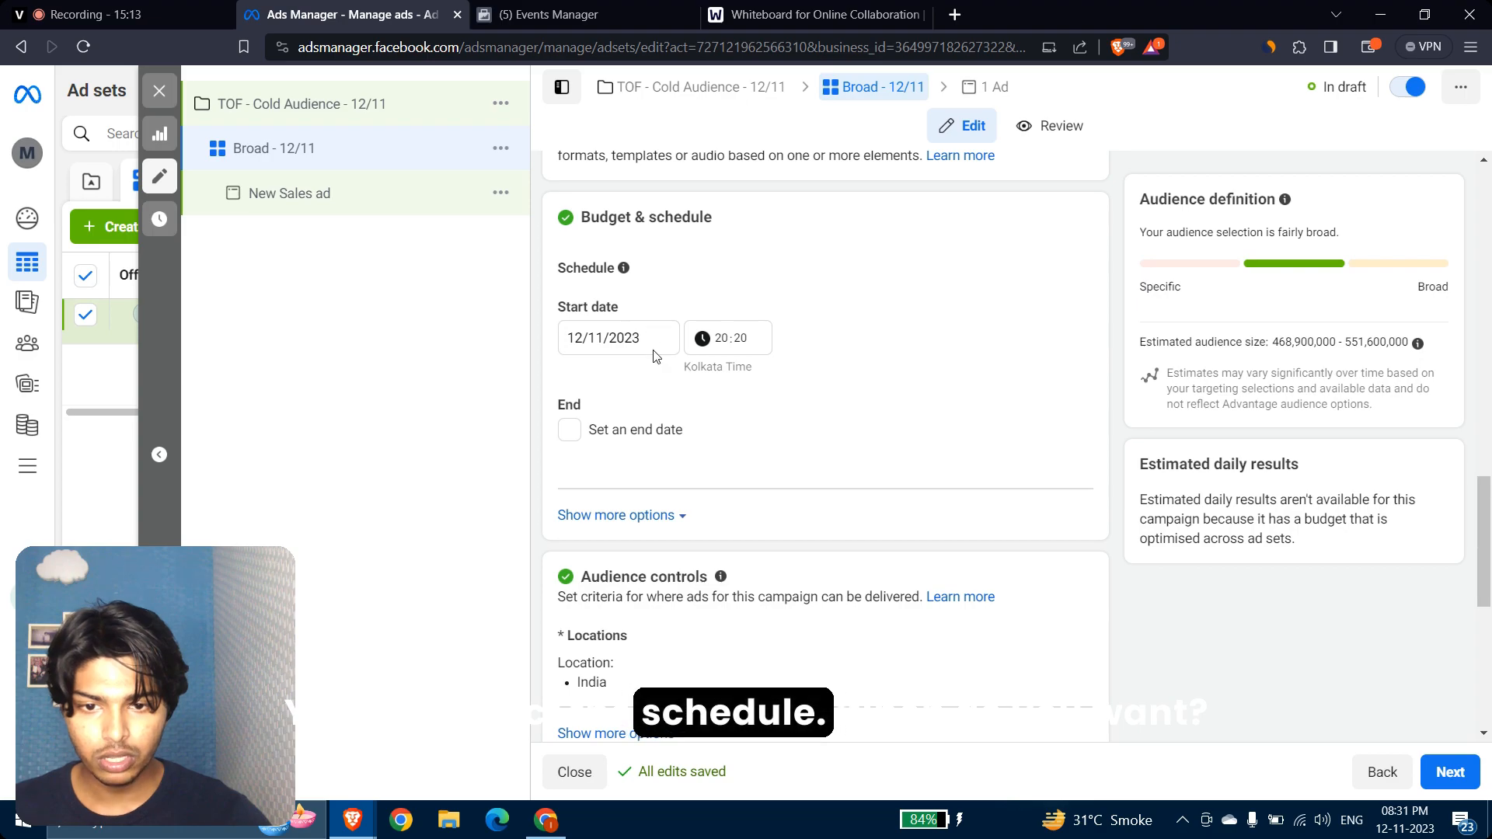
Step: Expand the Broad ad set's extra budget and schedule options and set its end date to 24/11/2023
click(654, 338)
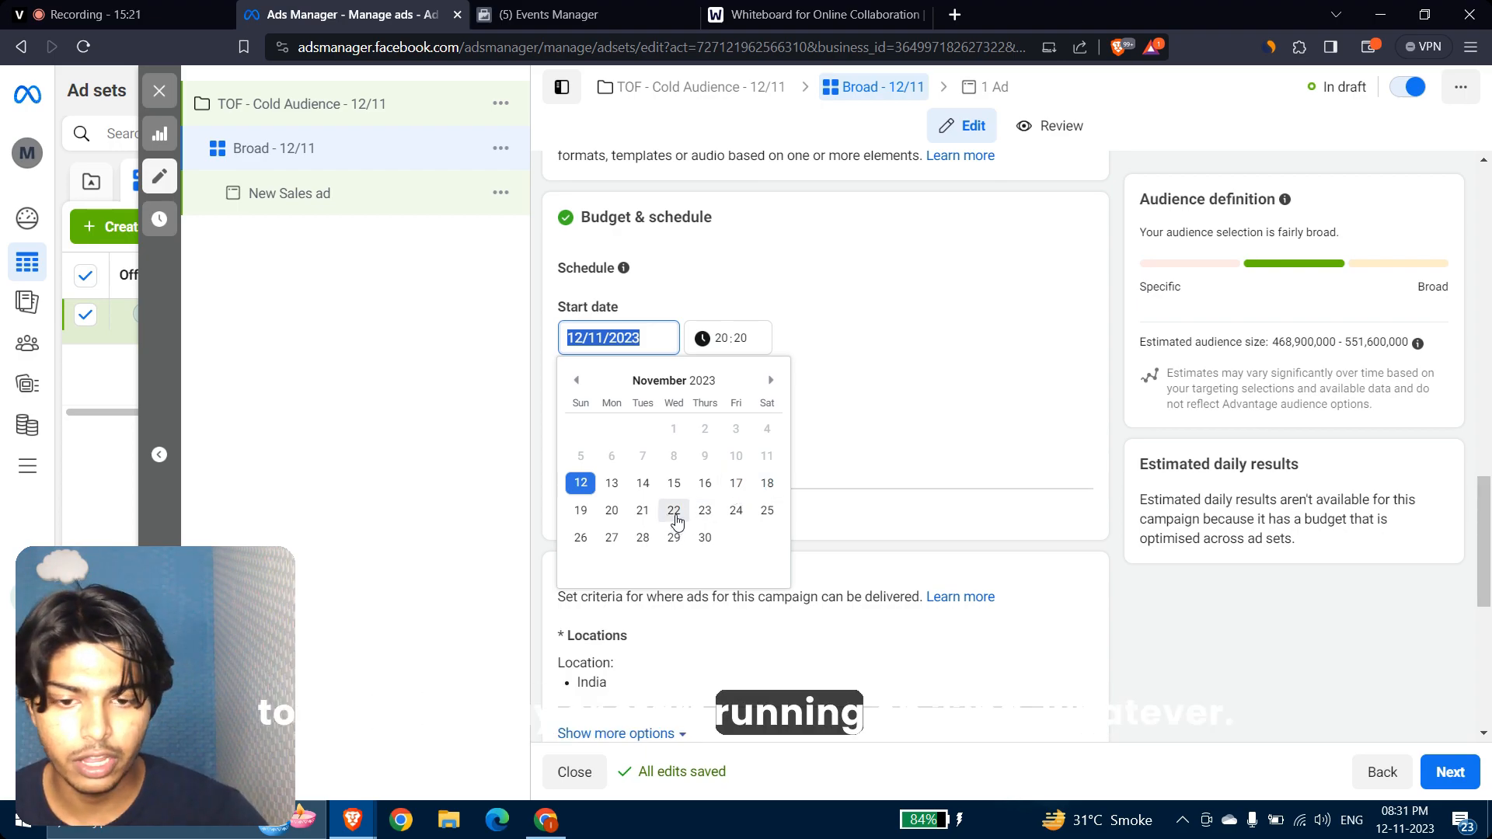
click(977, 390)
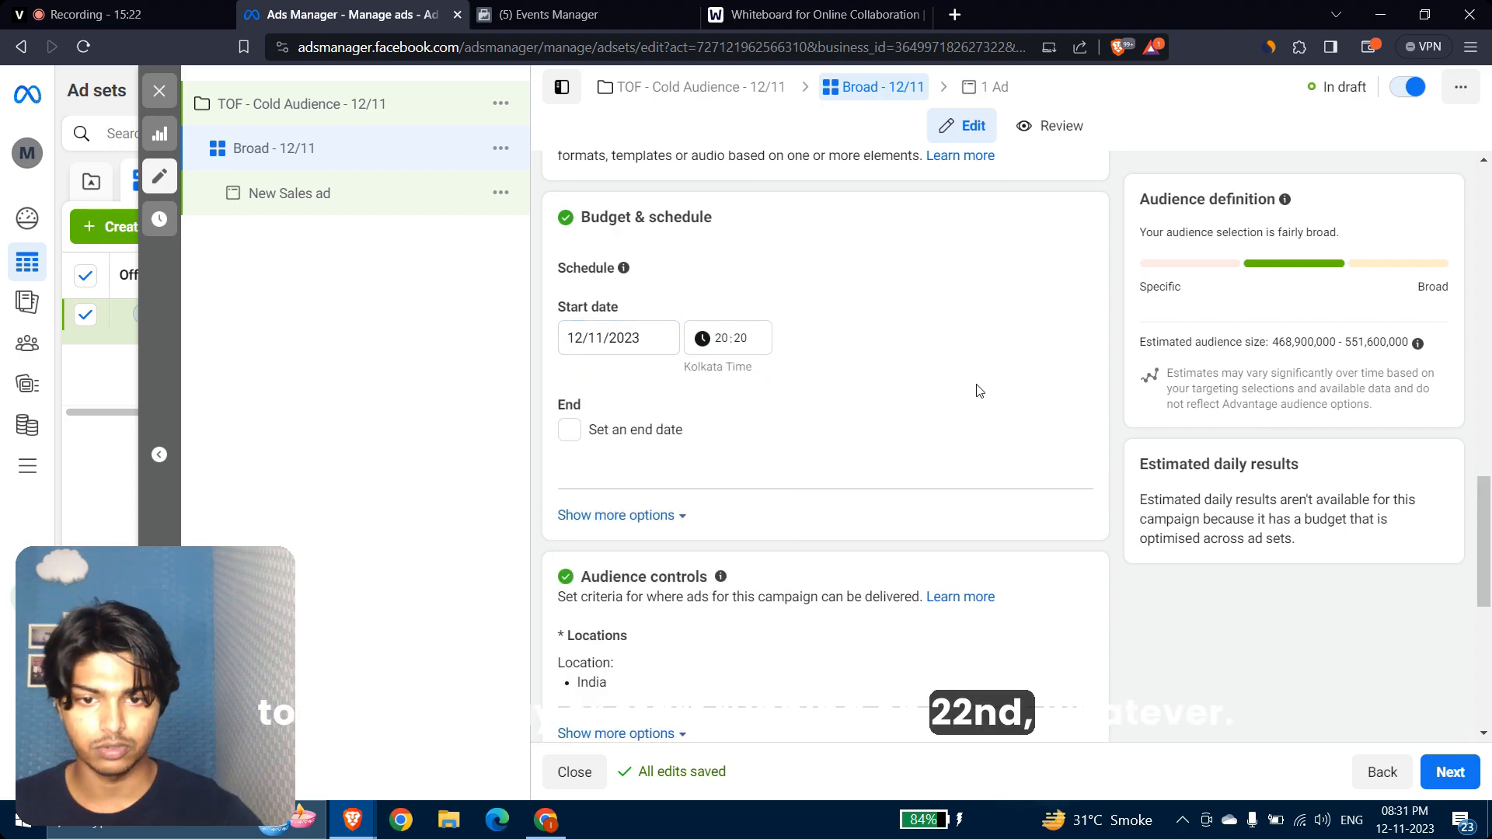
click(626, 518)
scroll(722, 409, up, 1)
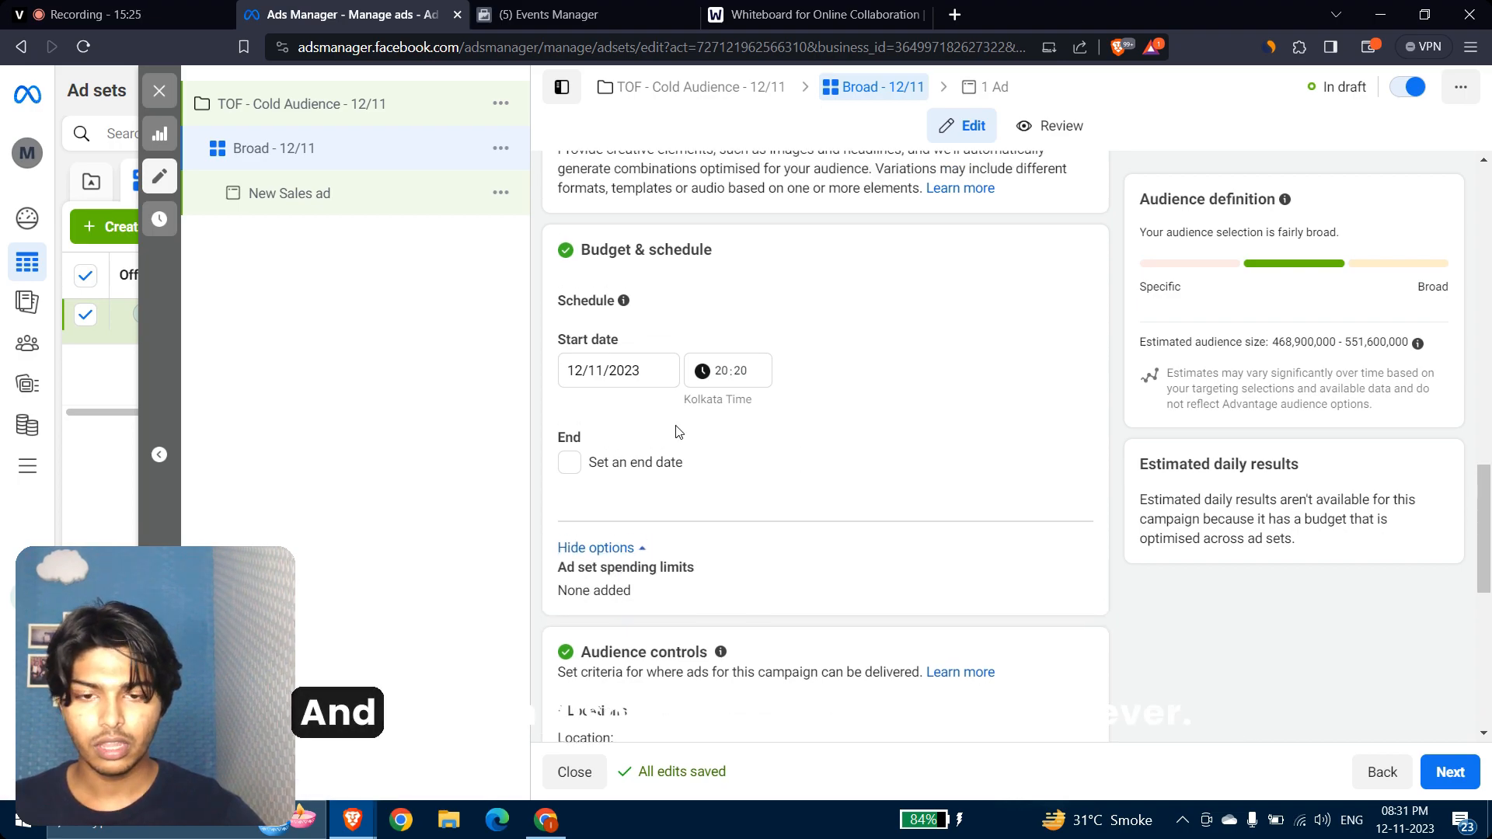
click(570, 465)
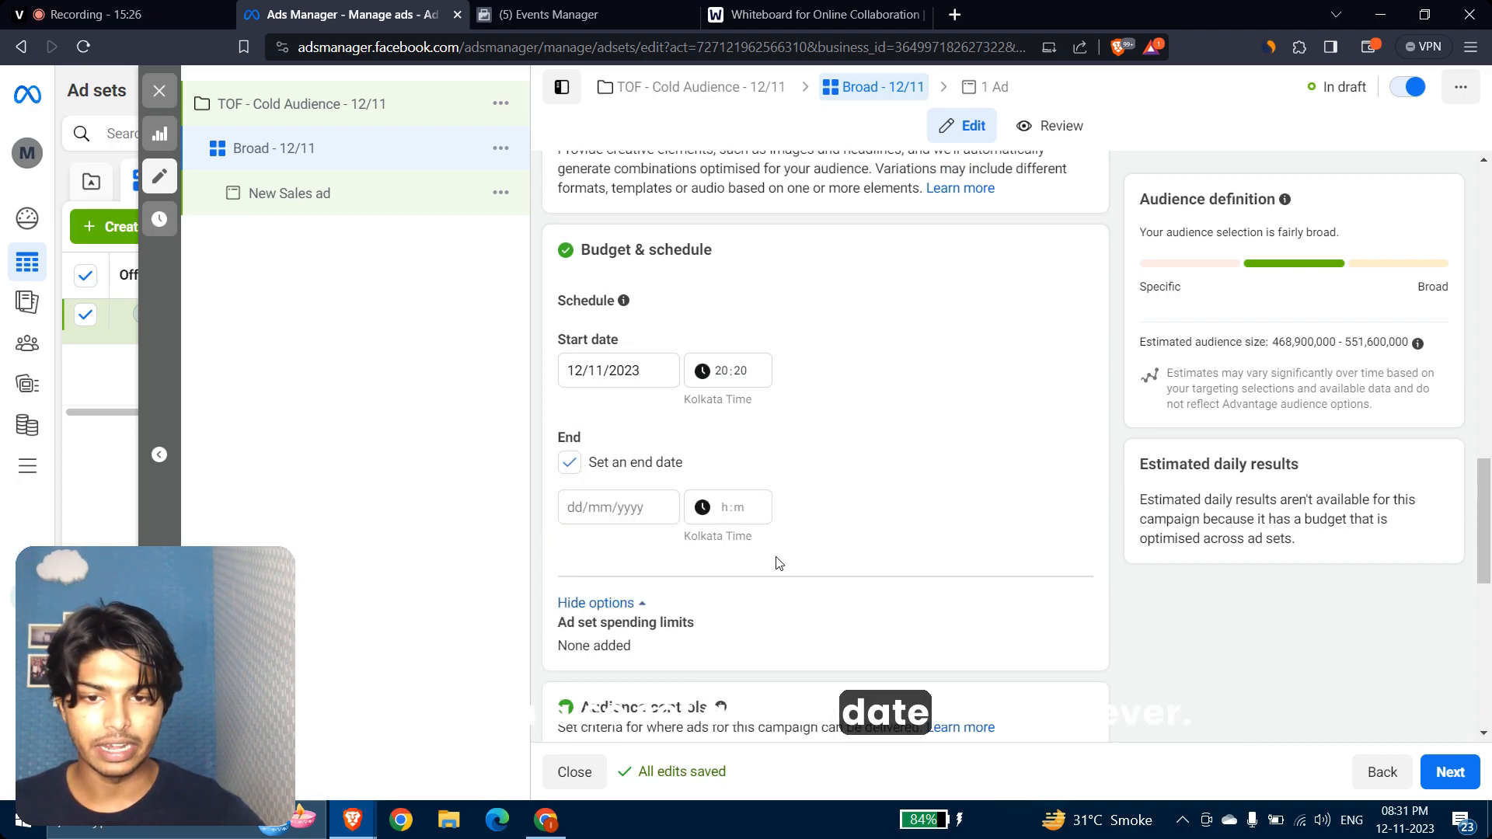
click(607, 510)
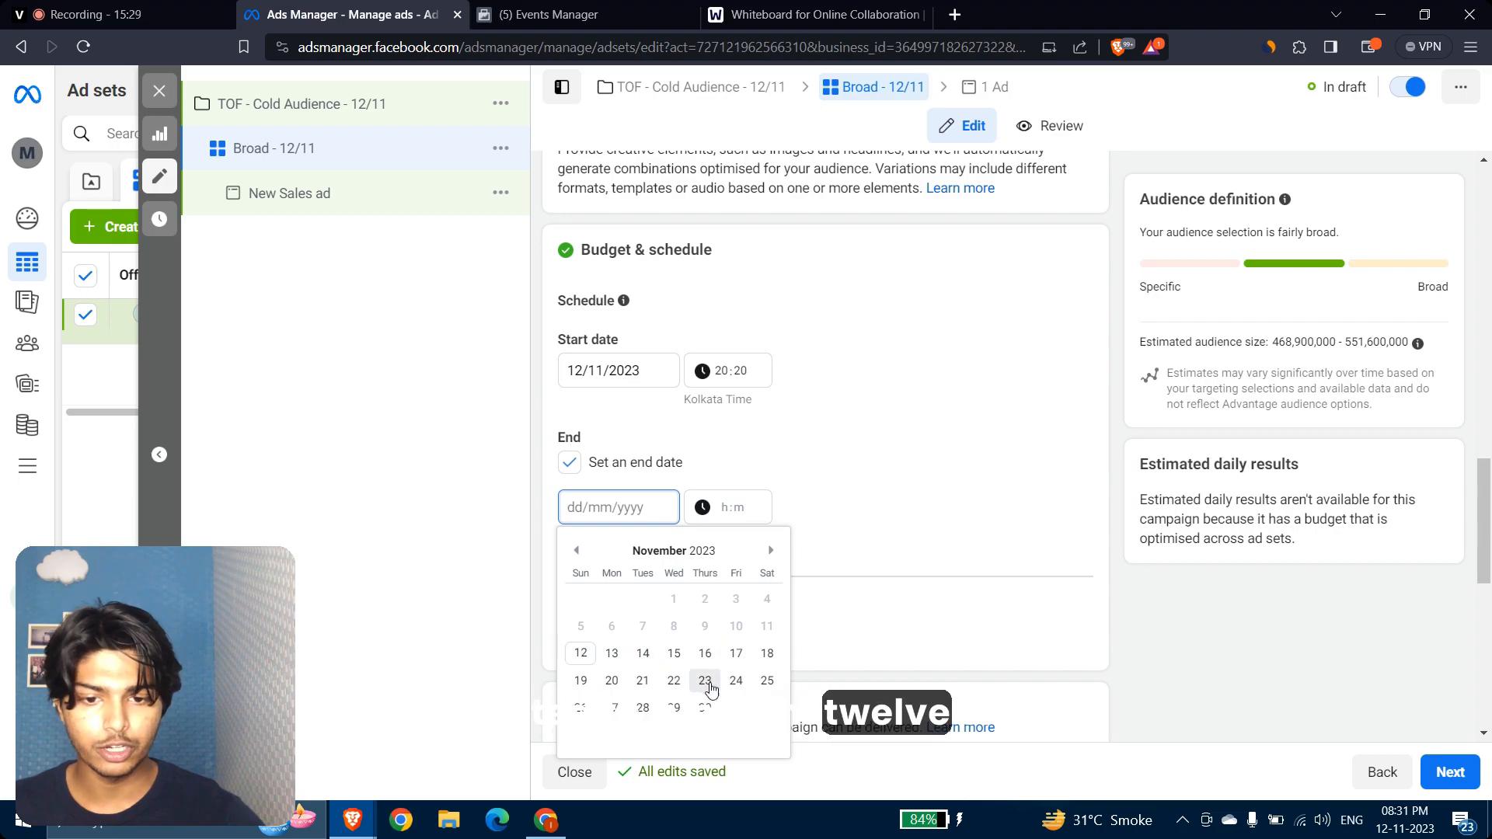
click(736, 683)
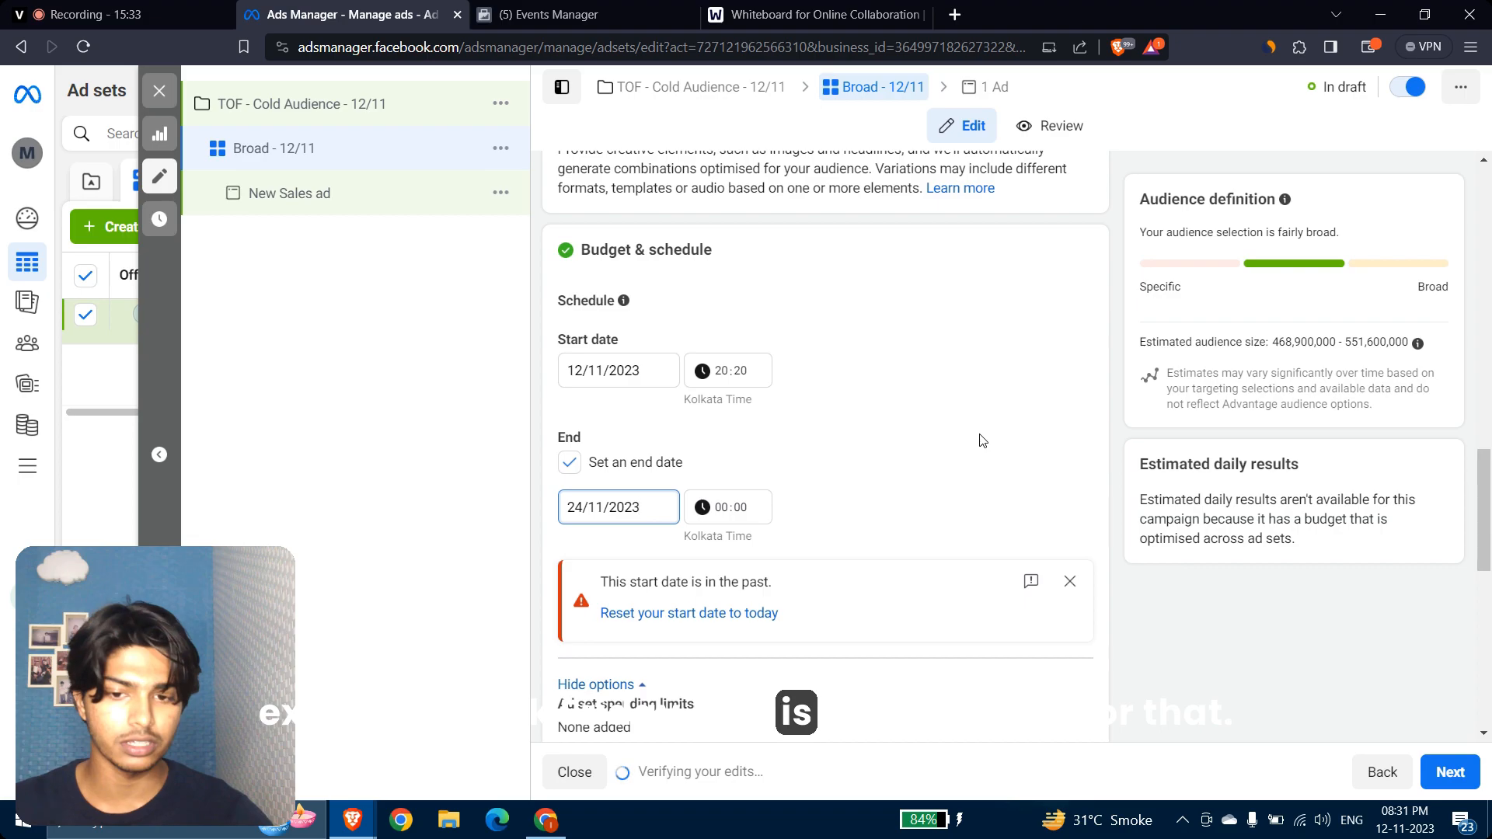
Step: Expand the extra options of the Broad ad set's audience controls and open its locations for editing
scroll(981, 441, down, 4)
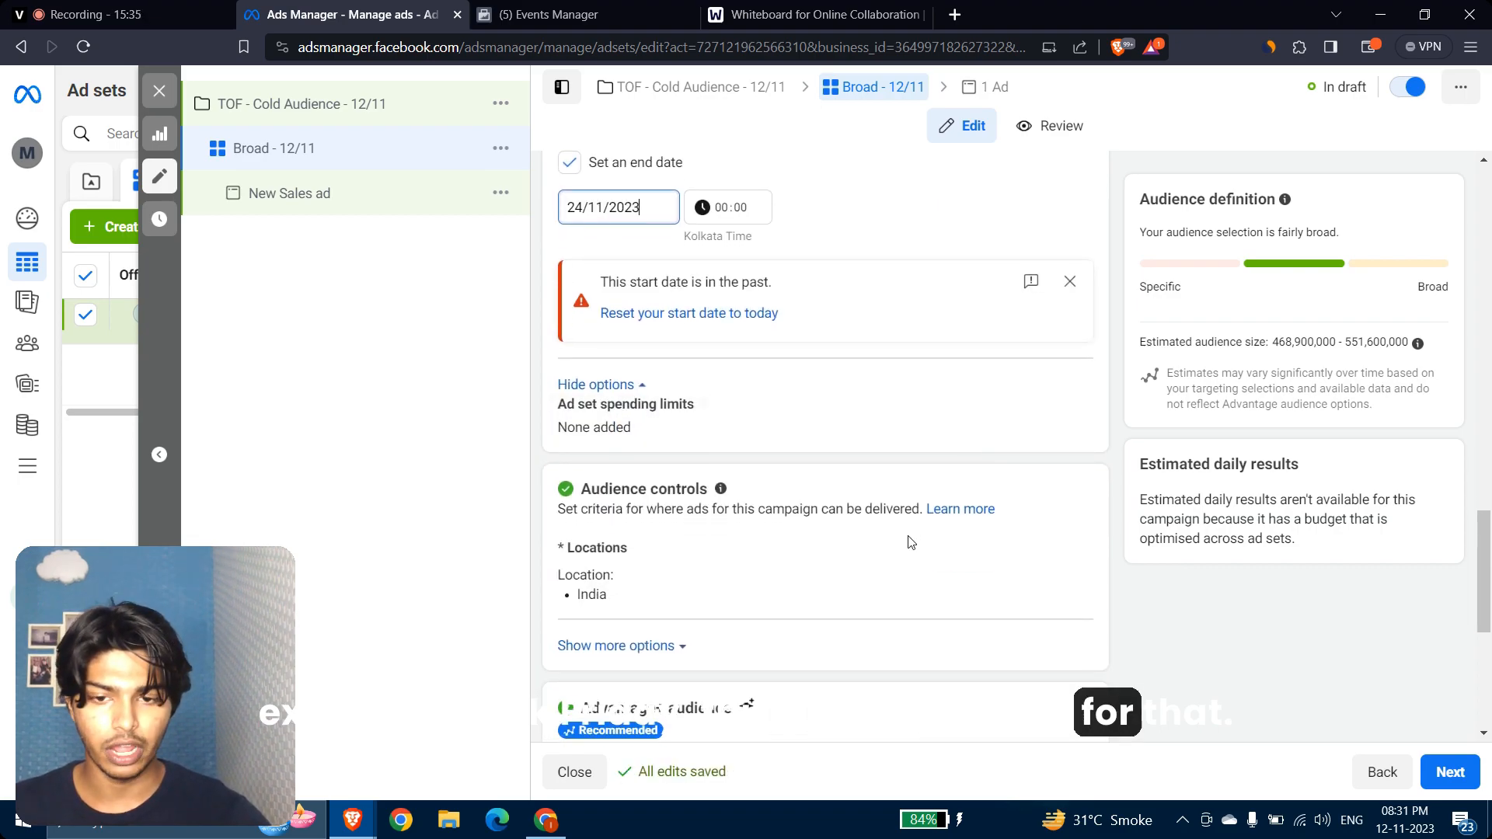
scroll(906, 539, down, 3)
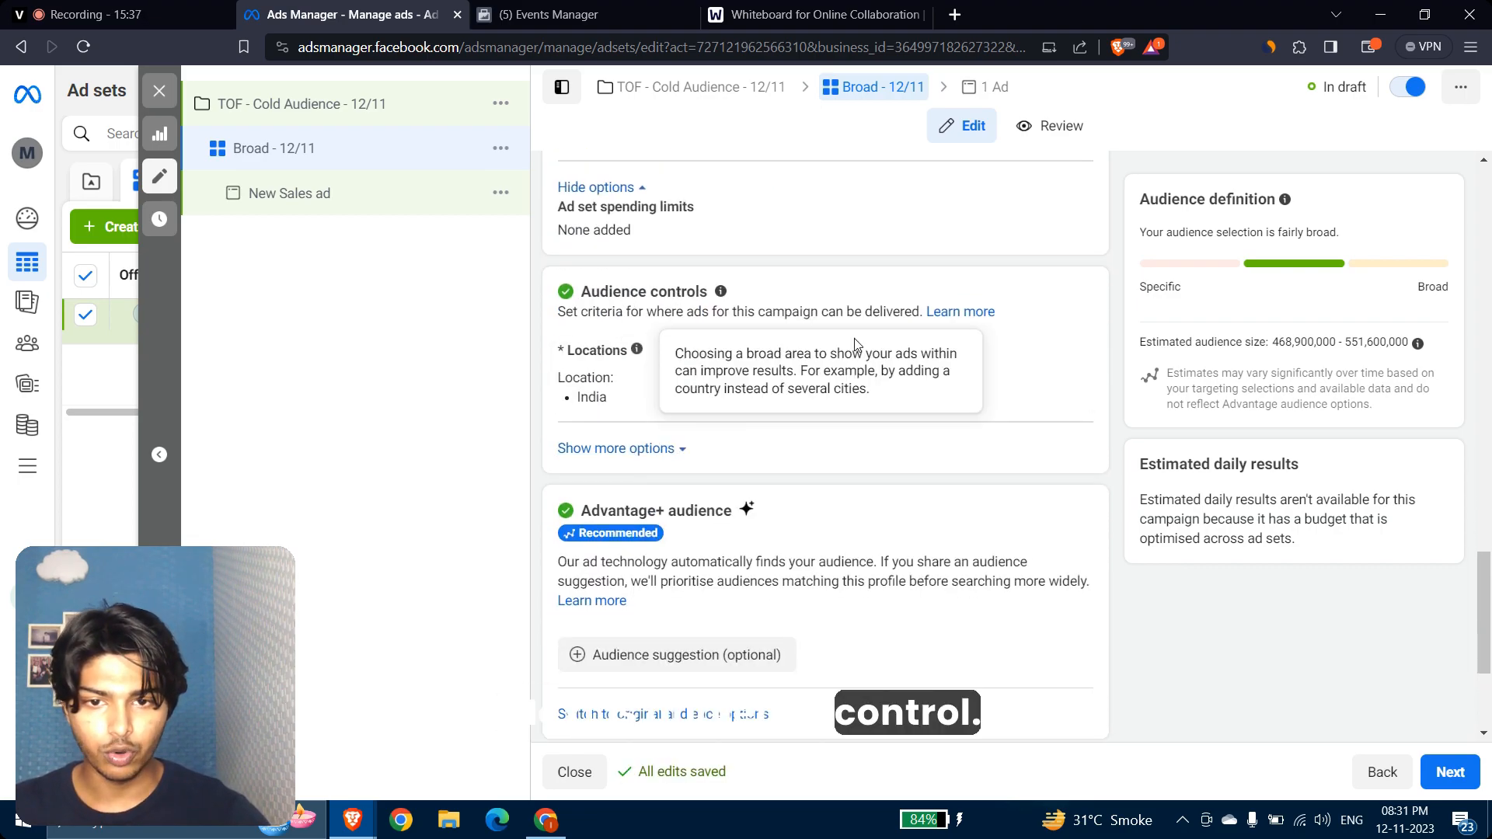
mouse_move(1064, 364)
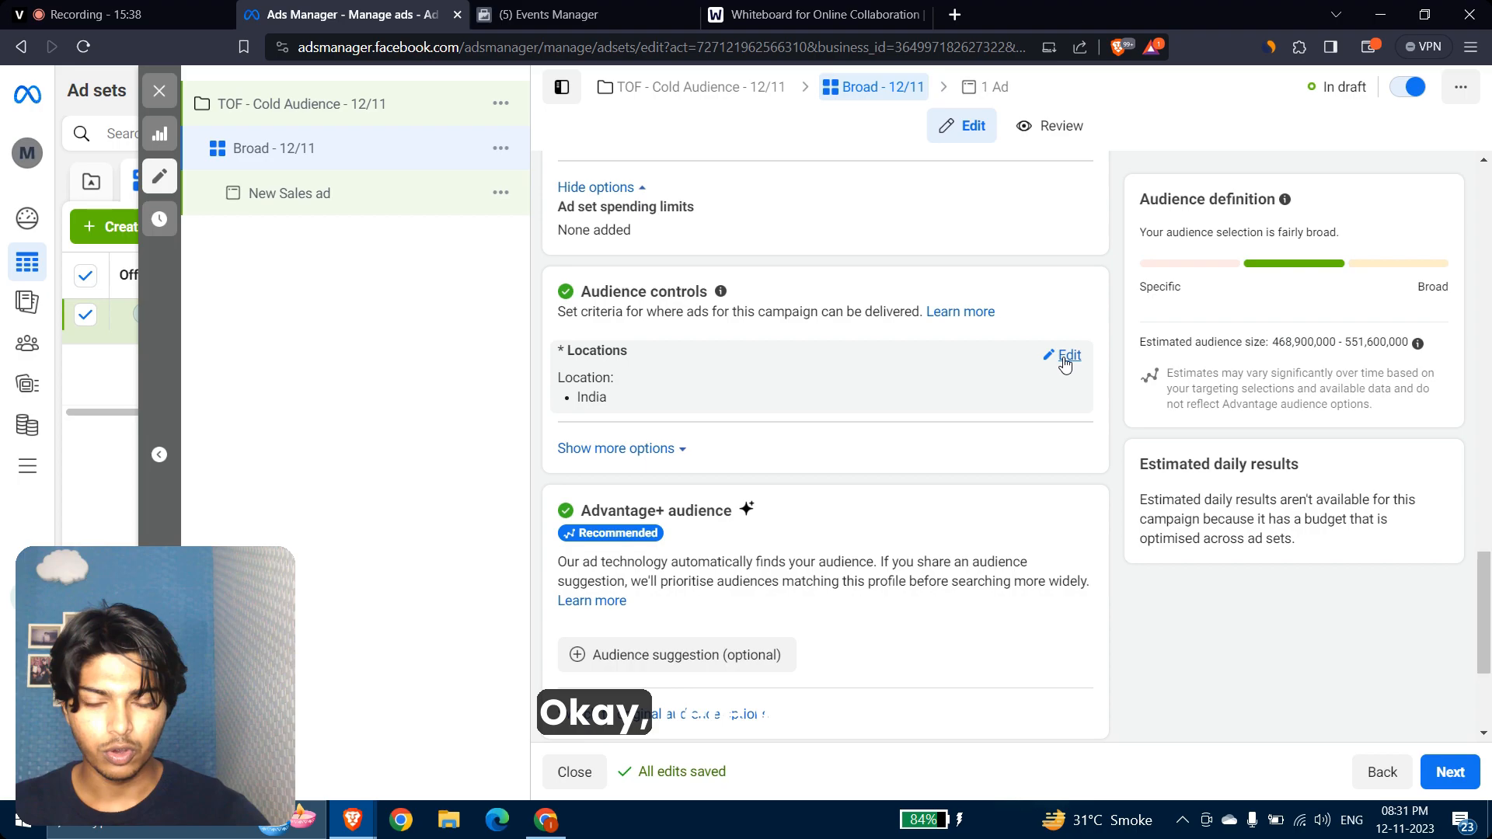
click(616, 449)
mouse_move(1037, 380)
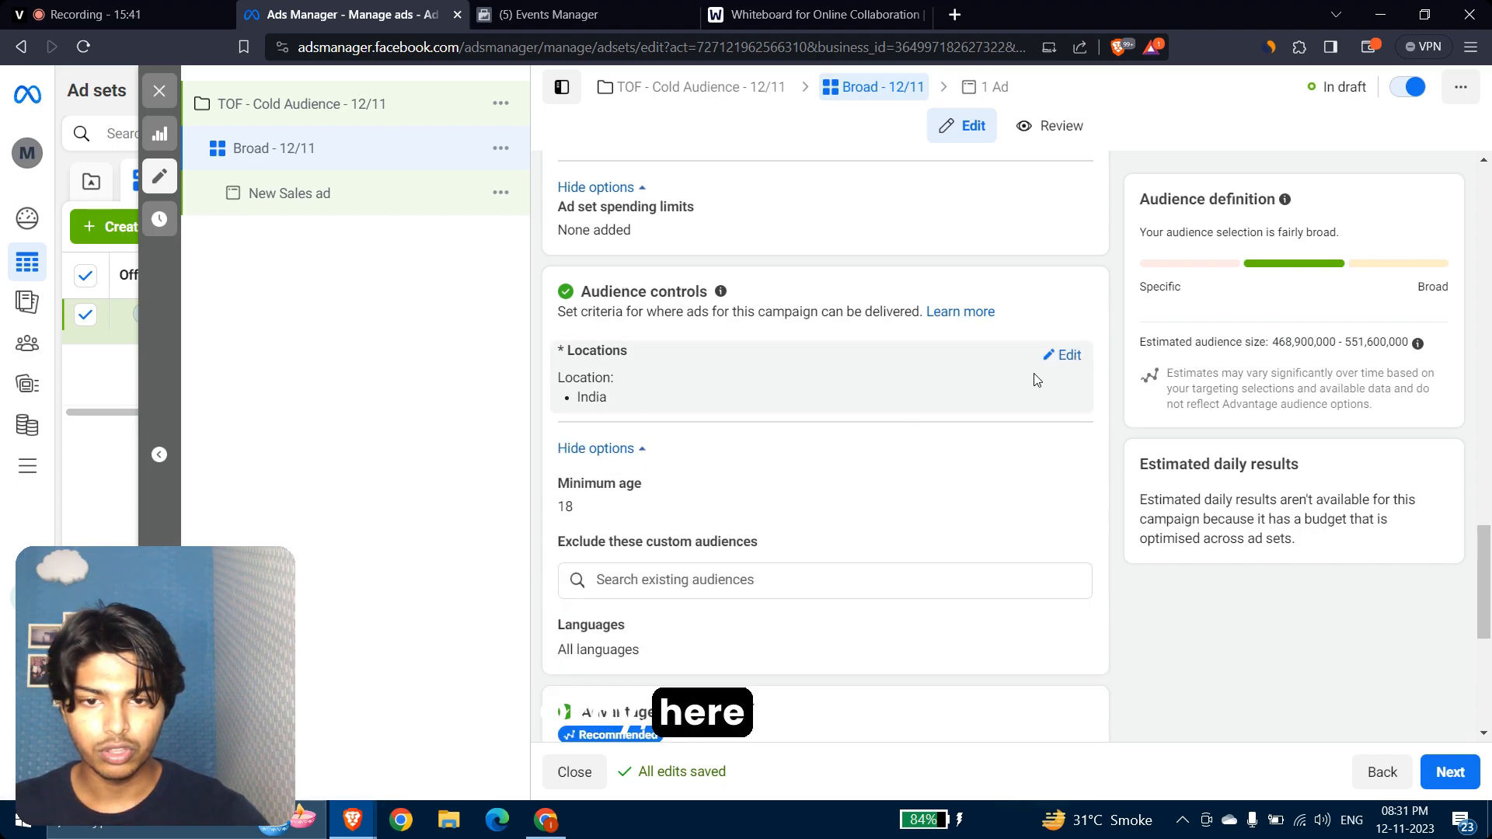
click(1066, 359)
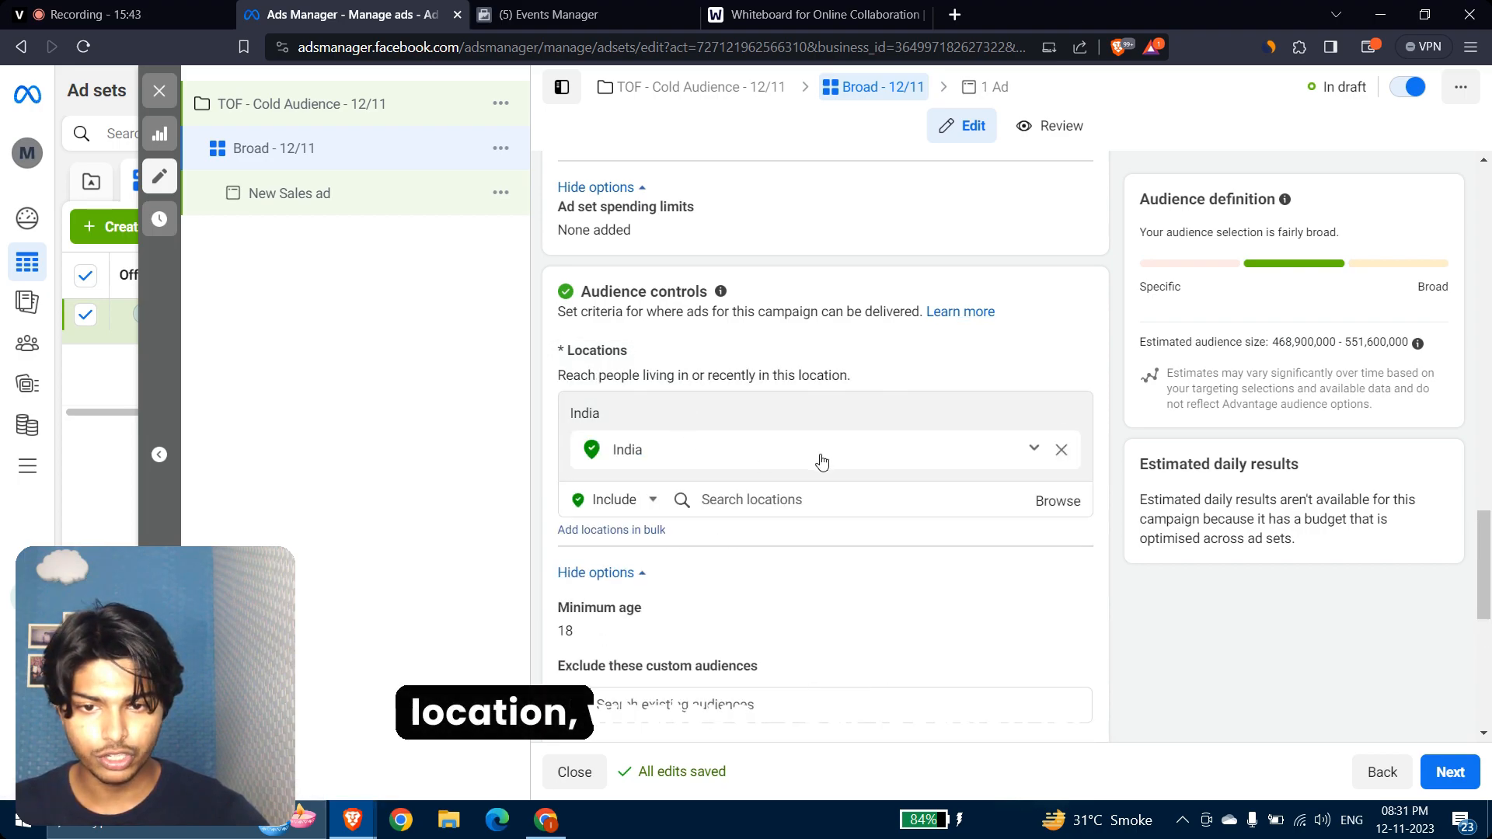
Step: Search the locations to include for Usa, then dismiss the suggestions
click(777, 503)
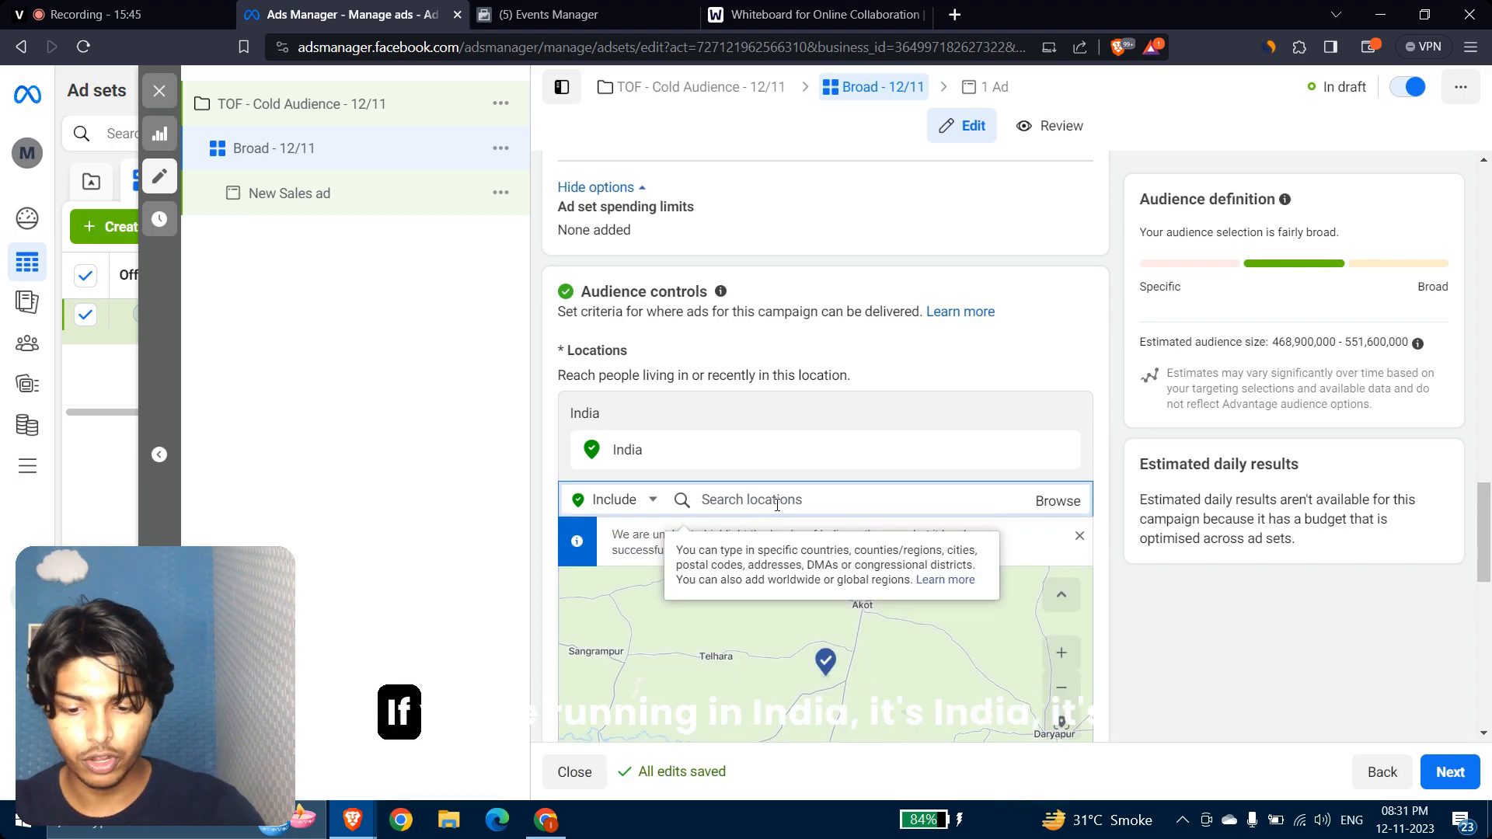
text(Usa)
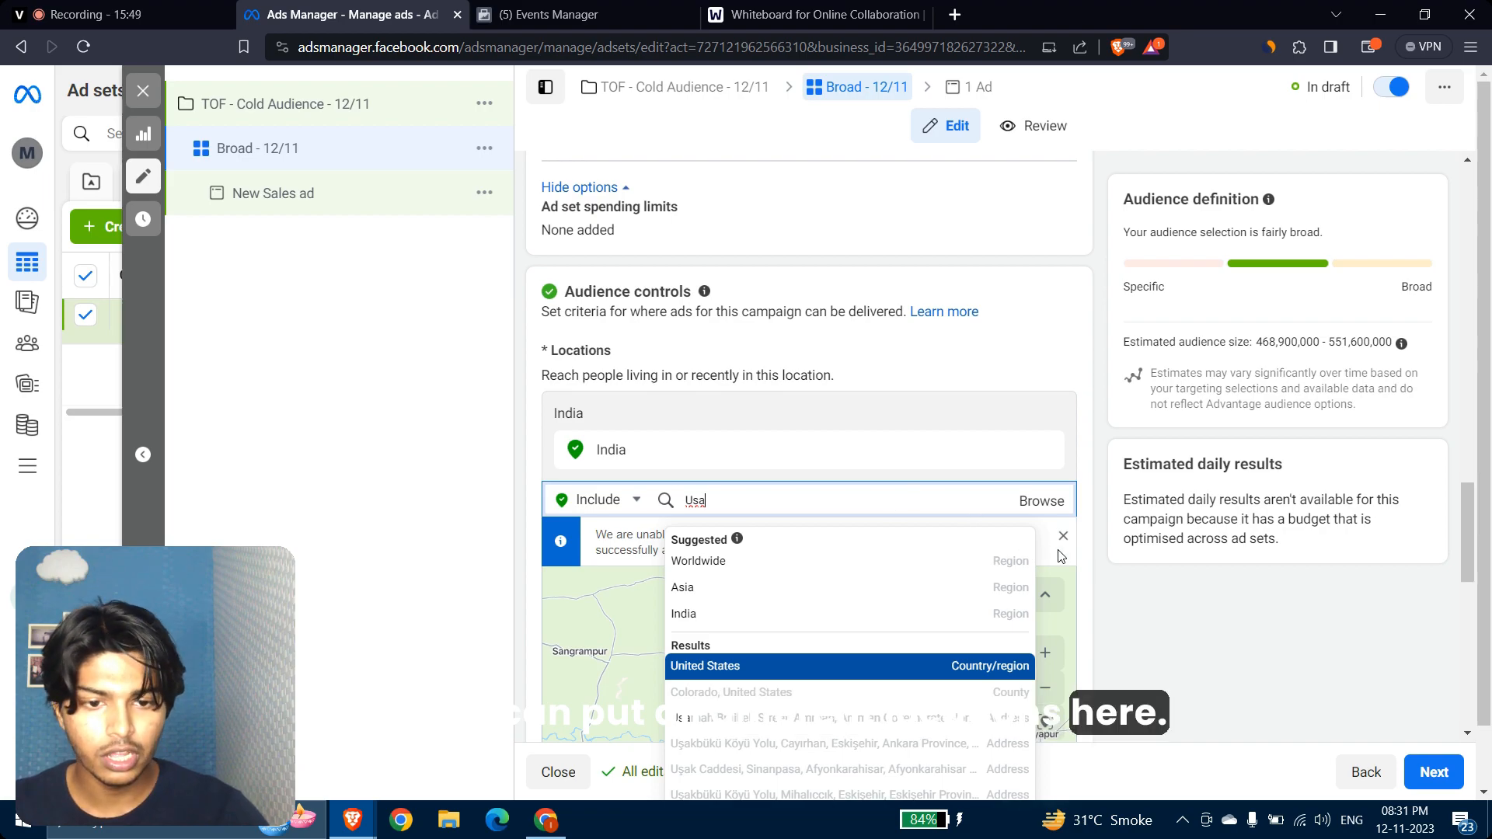
click(1130, 579)
Step: Replace the India location with a pin dropped on the map east of Nagpur, at about (21.2356, 79.6772)
scroll(1130, 579, down, 4)
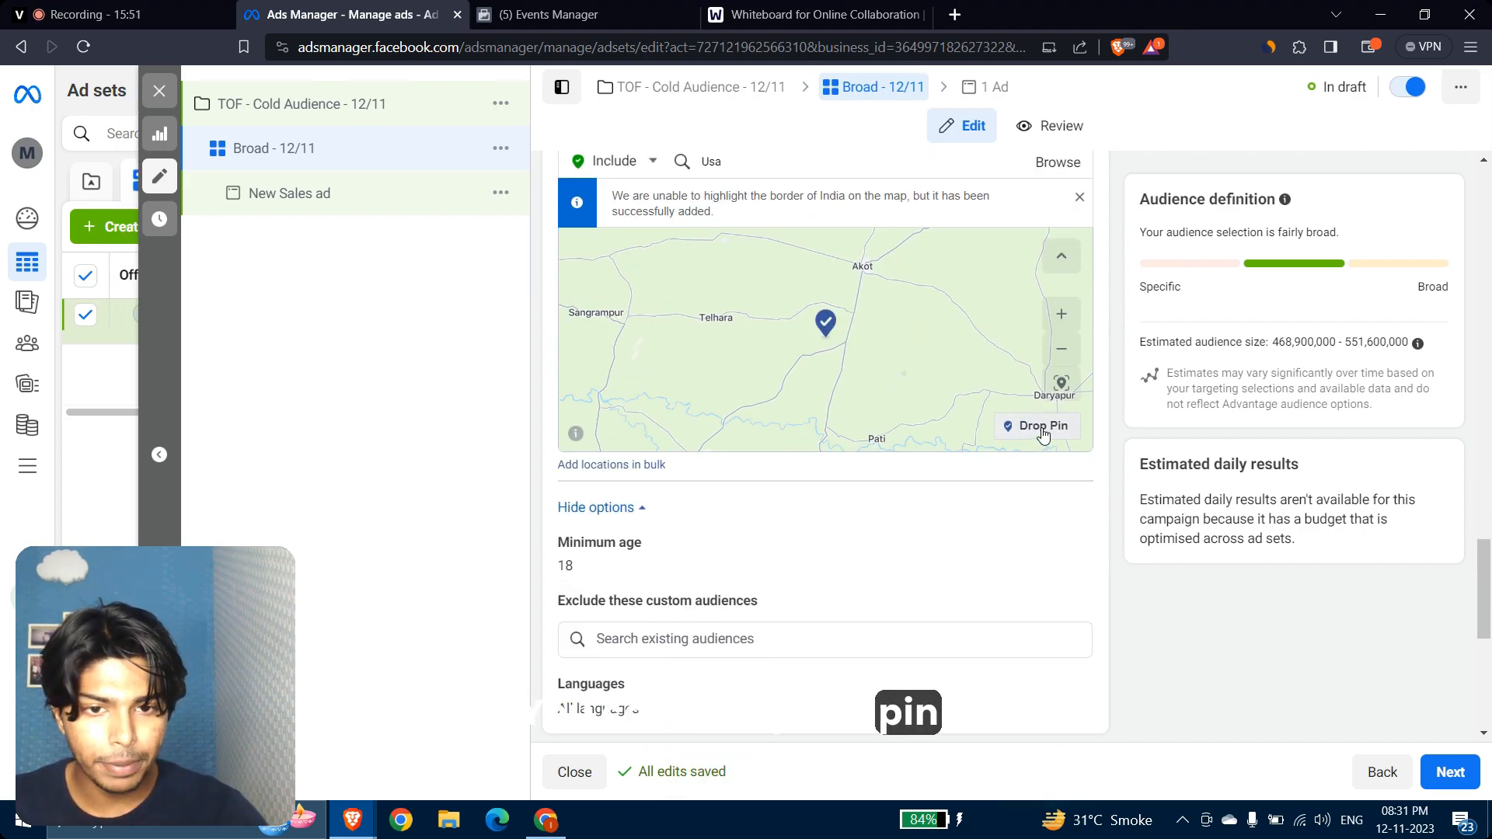
click(1062, 348)
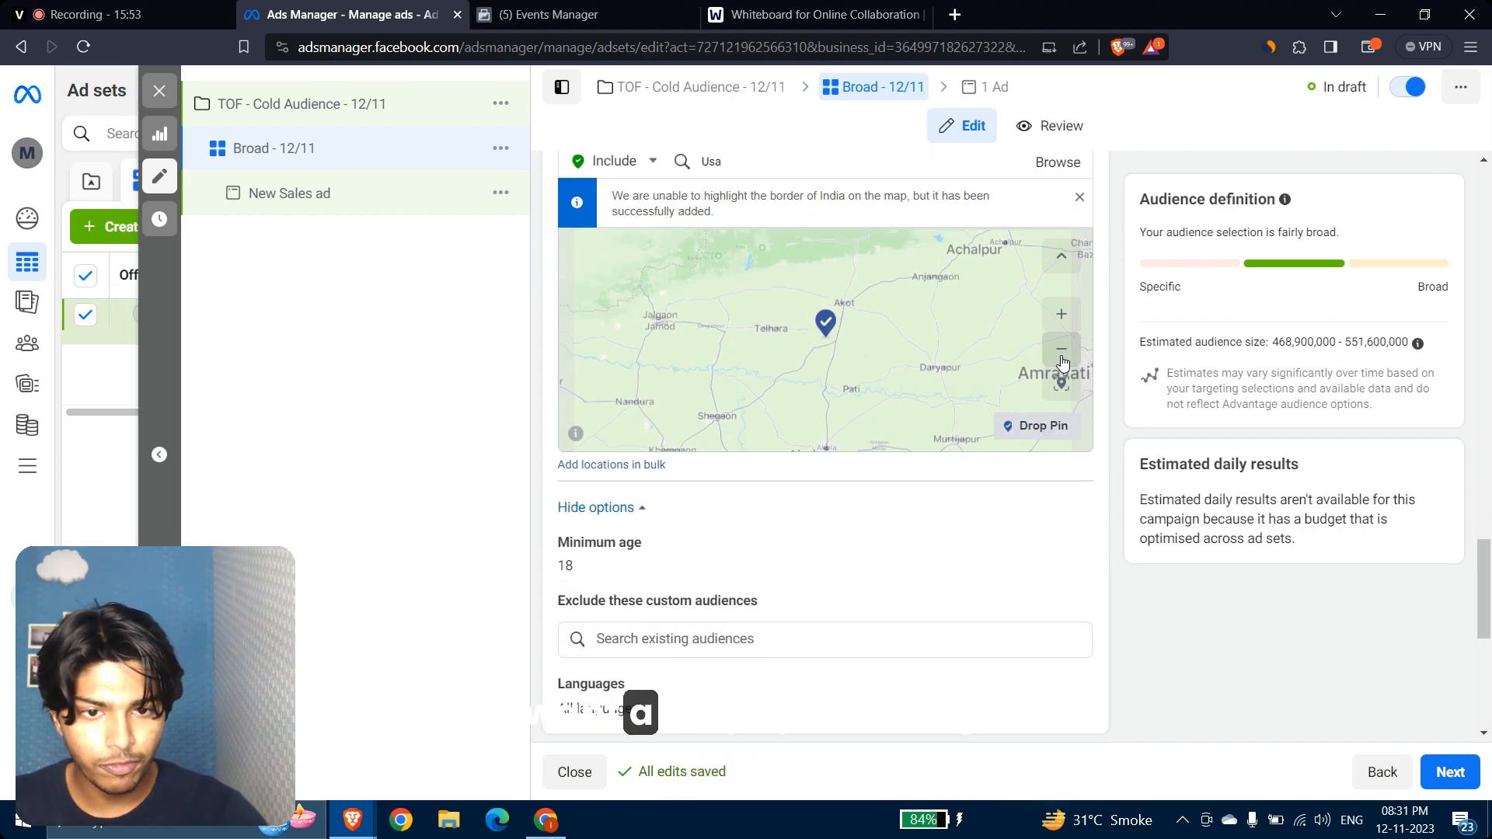
click(1062, 349)
click(1061, 349)
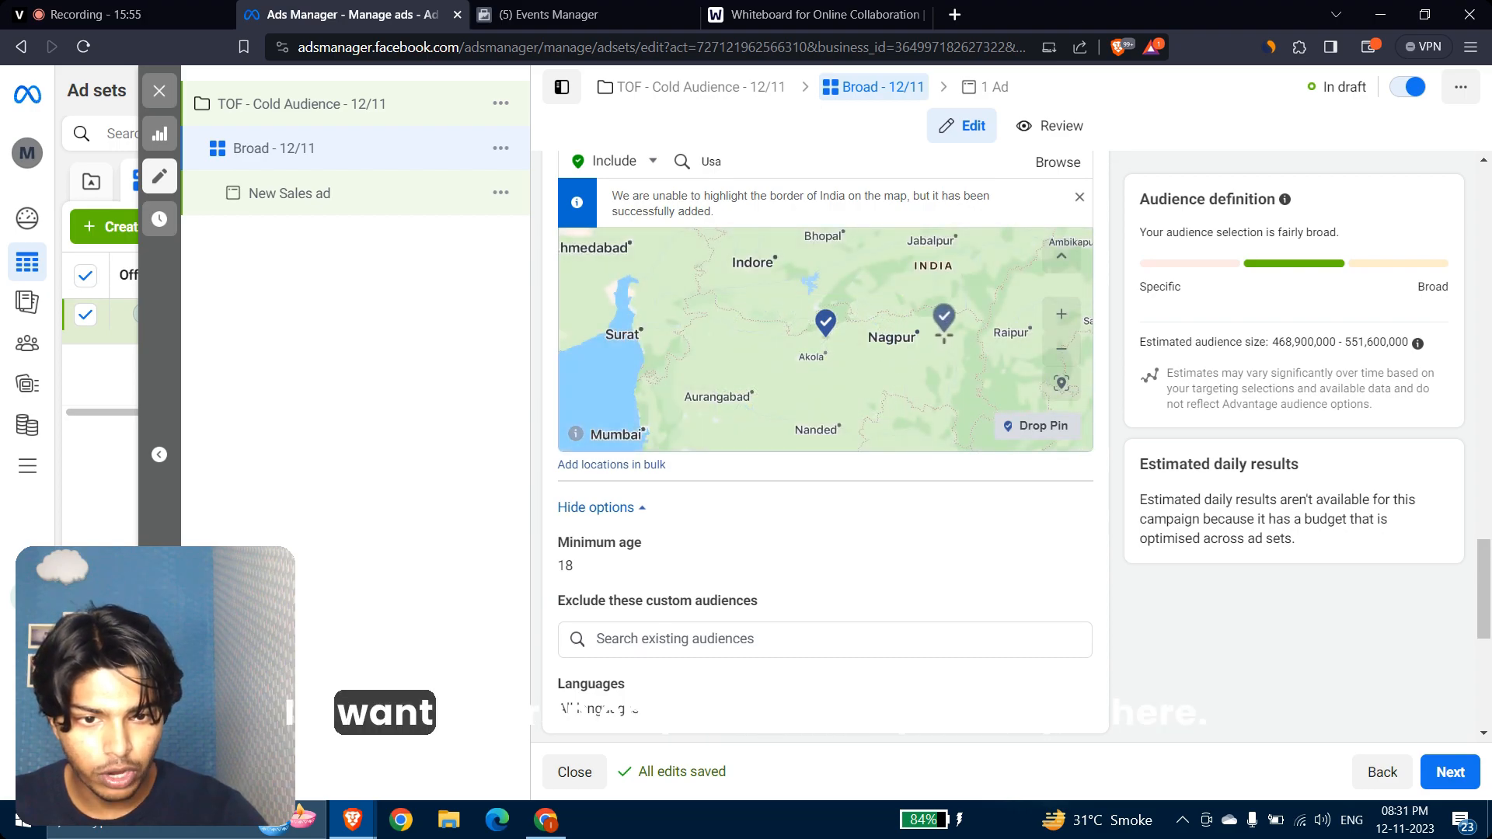
click(944, 327)
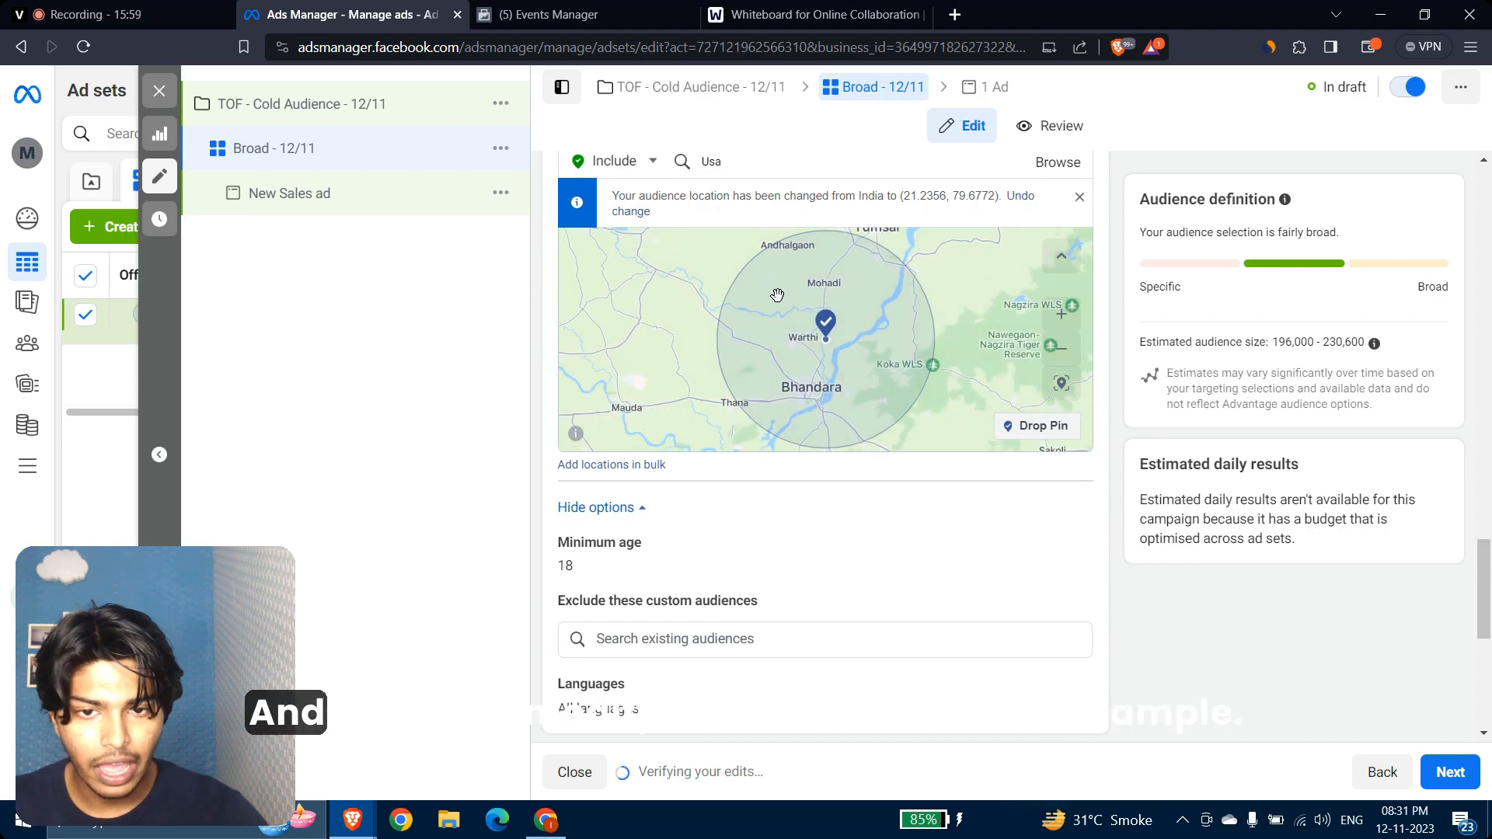
Step: Set the radius around the dropped pin to 80 km
scroll(777, 296, up, 1)
scroll(1009, 226, up, 3)
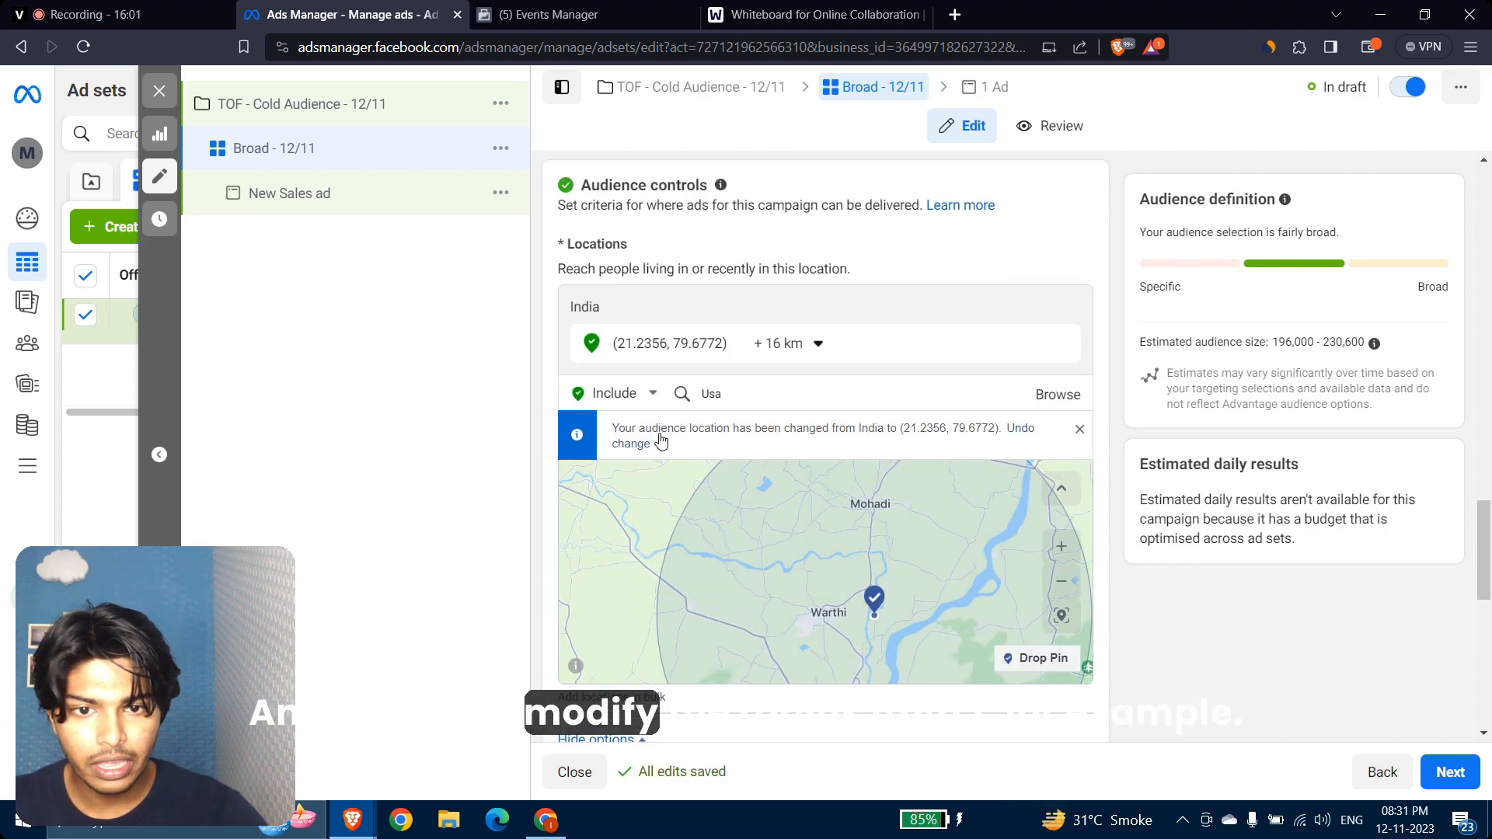
click(809, 343)
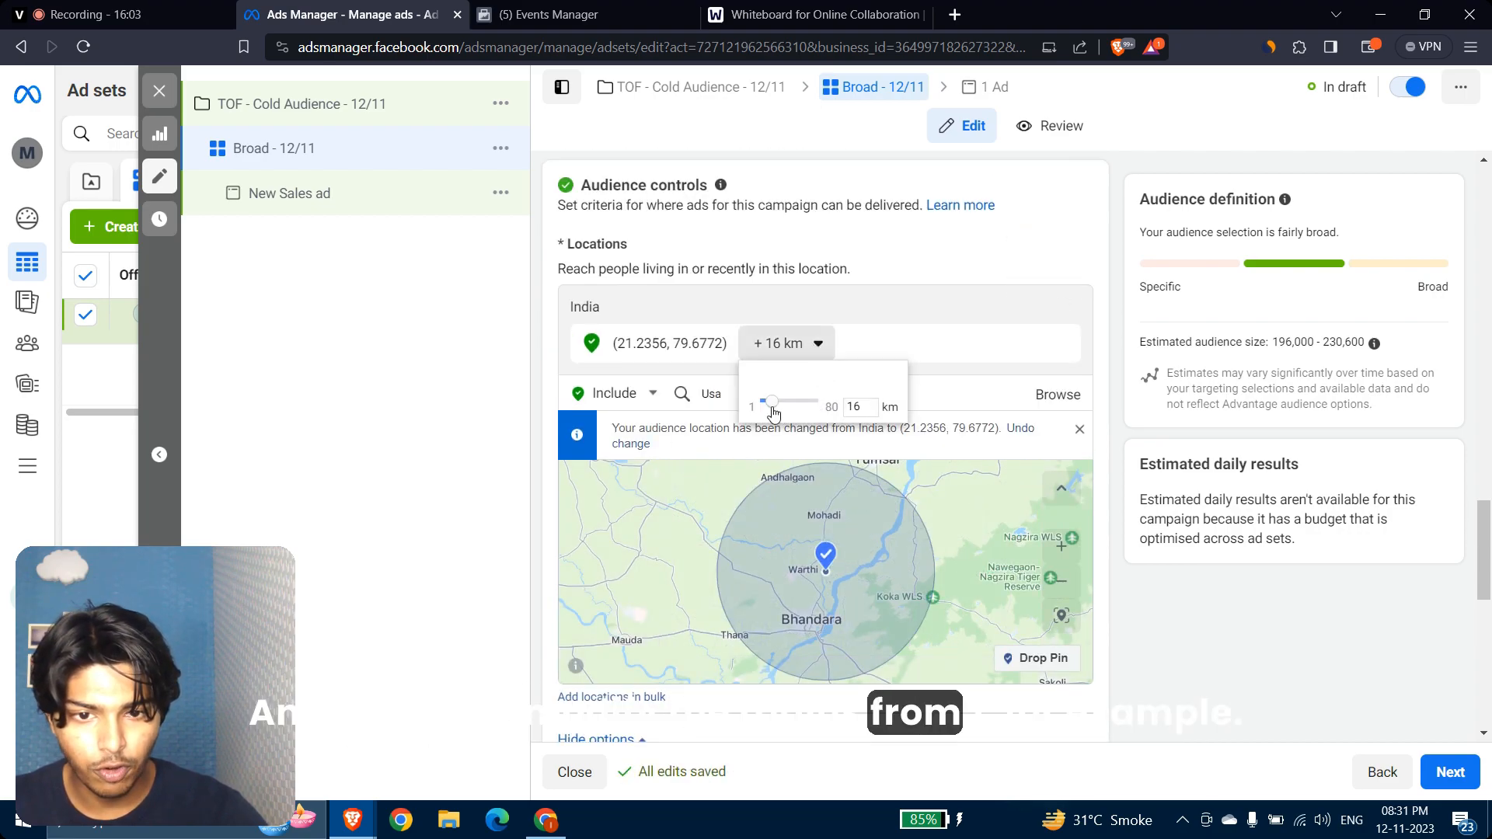
click(1013, 395)
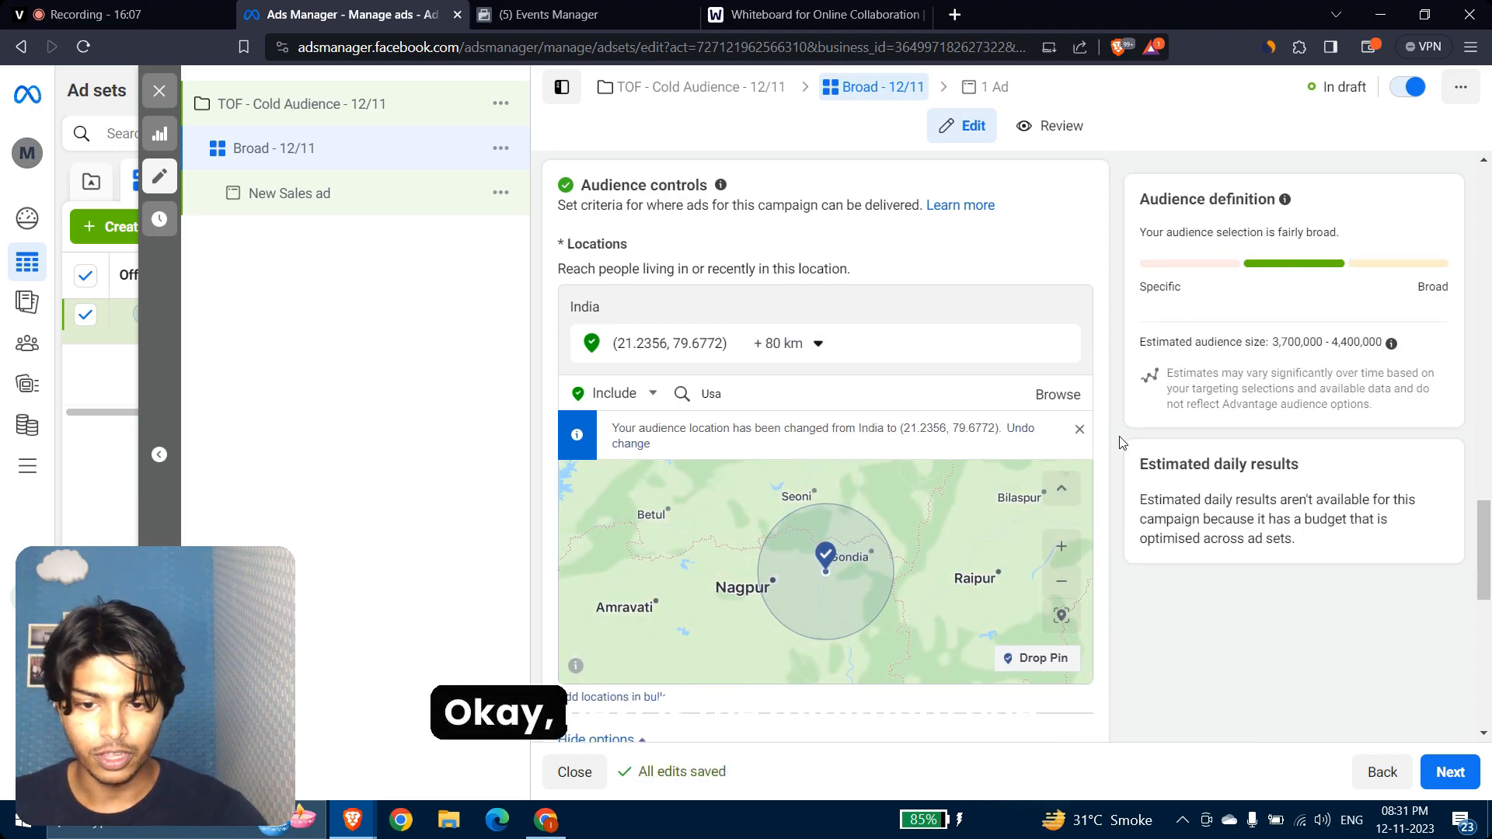
Step: Examine the minimum age choices and the custom audience exclusion setting in the audience controls
scroll(1119, 442, down, 4)
scroll(1120, 442, down, 1)
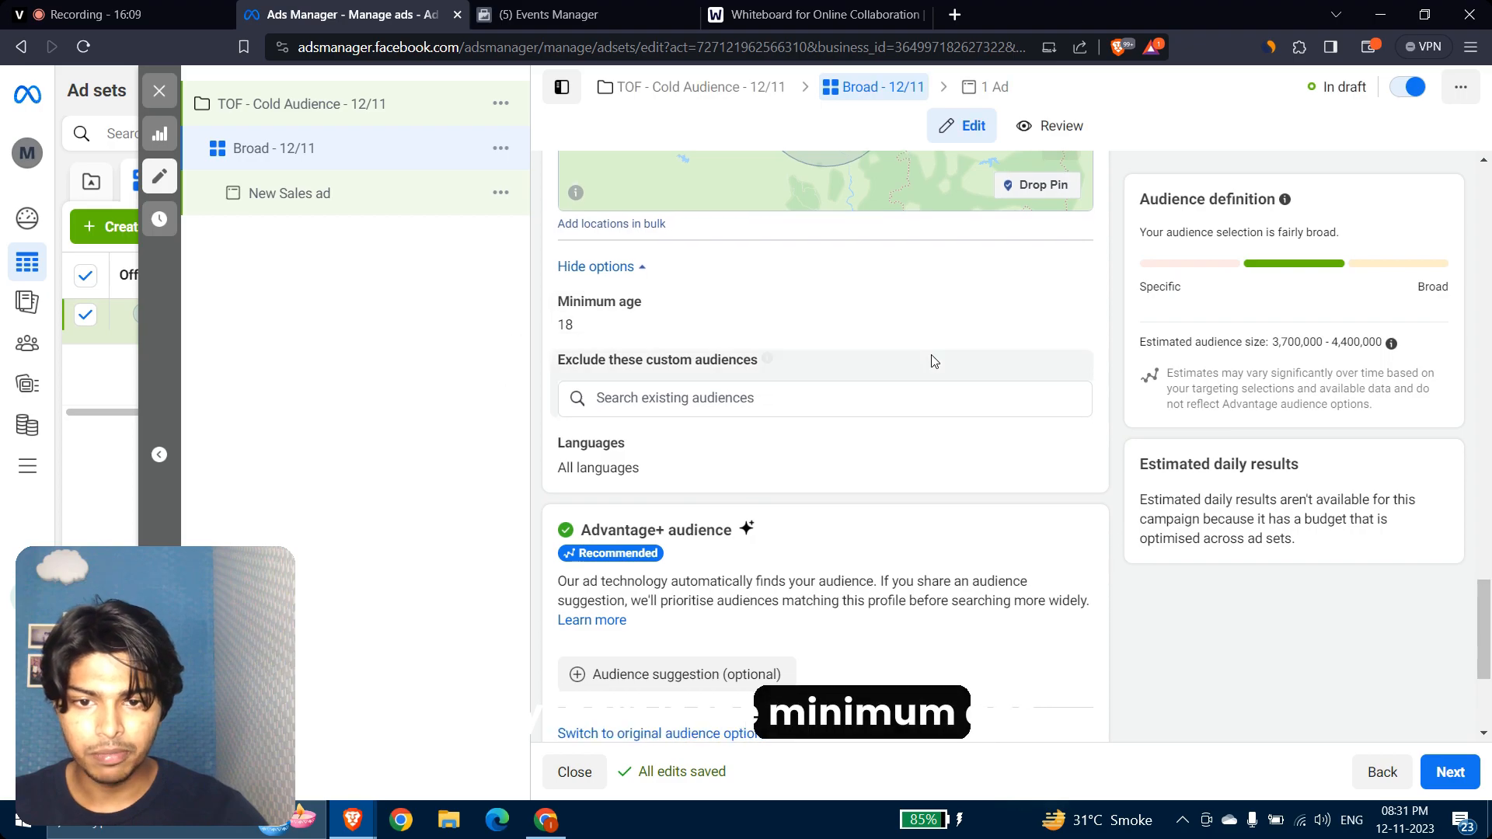
click(1067, 308)
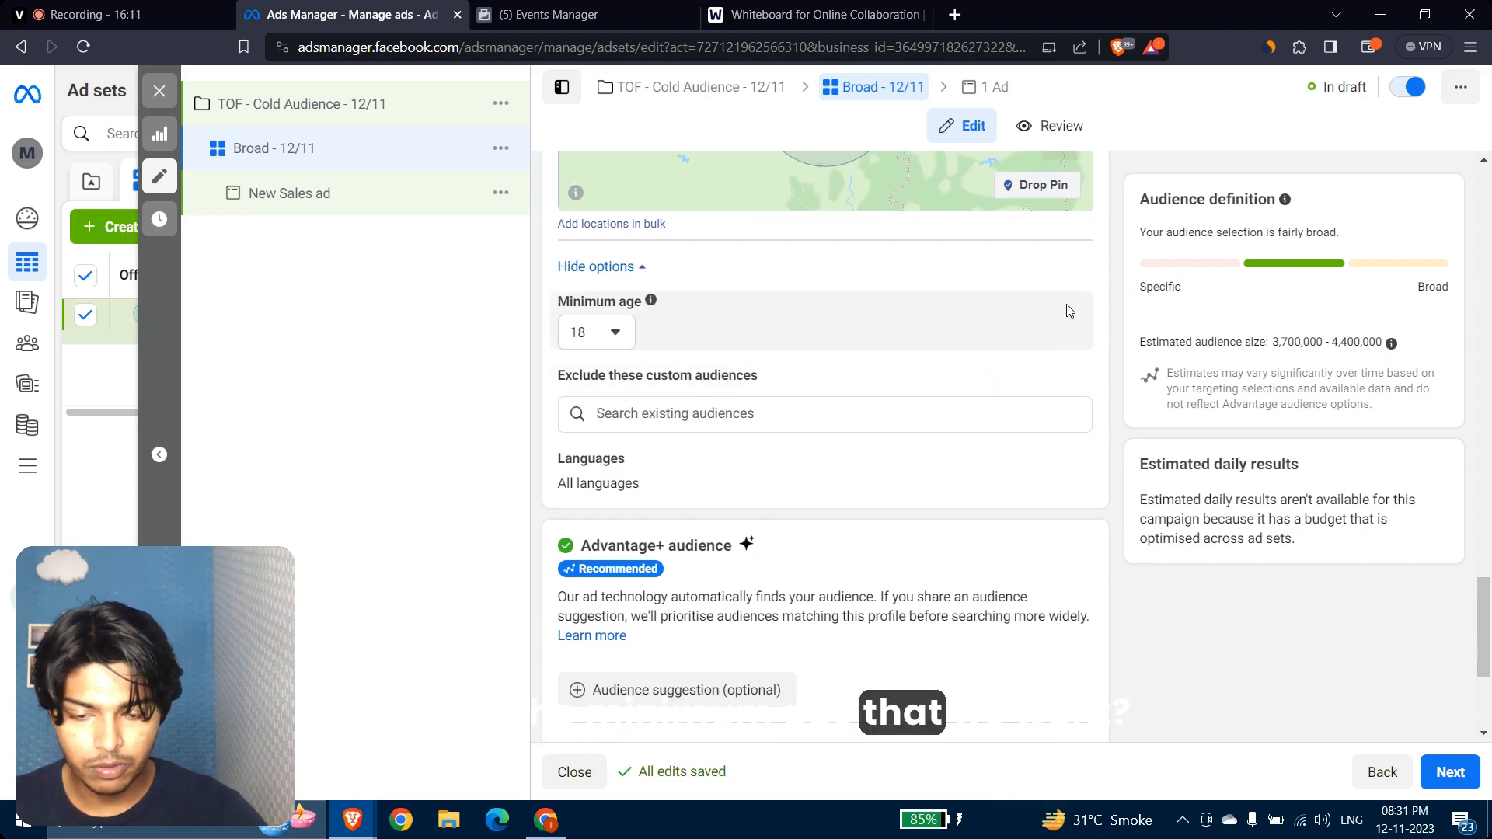
click(610, 333)
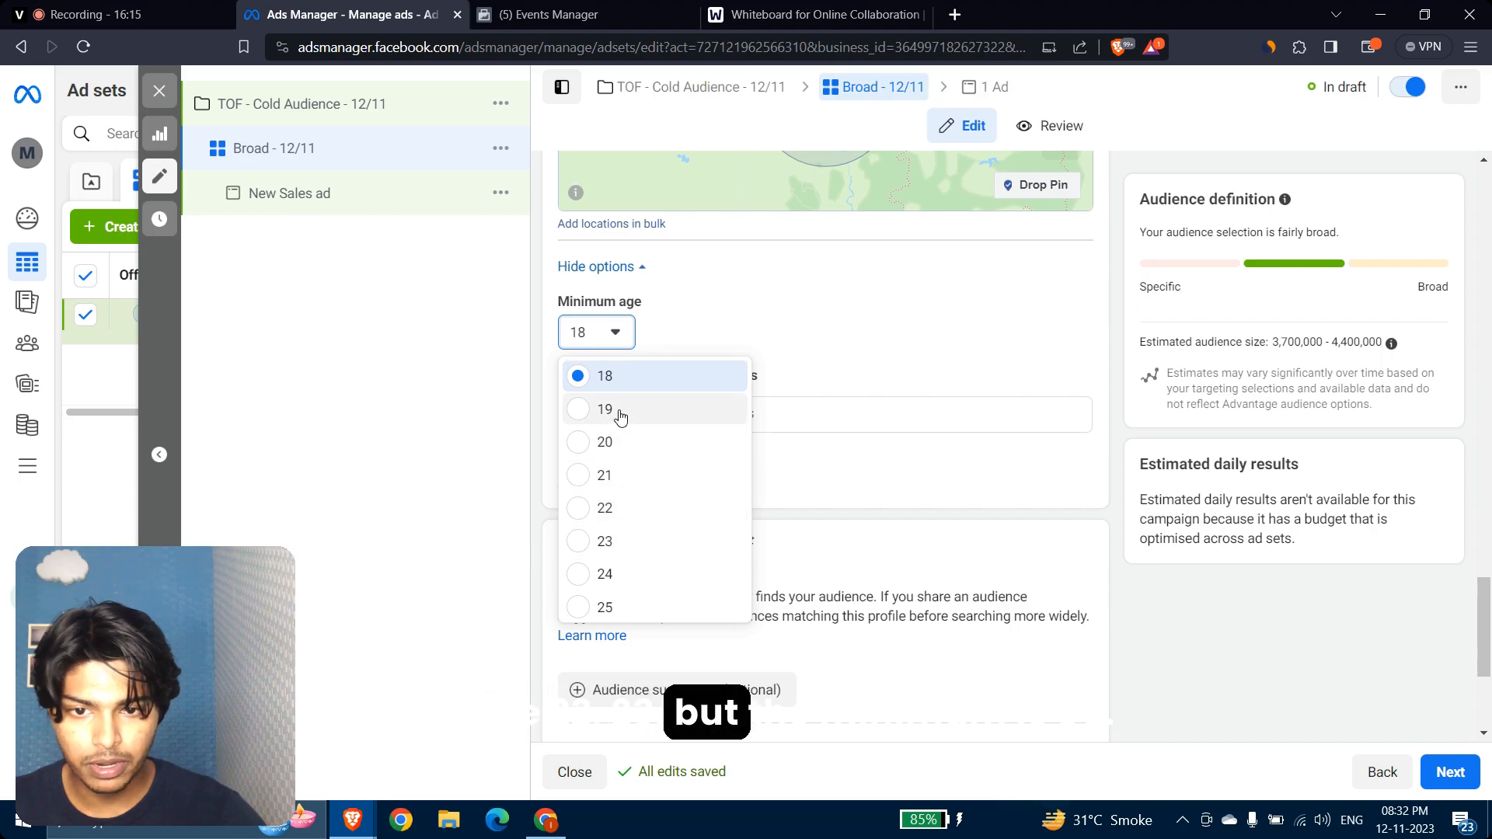
click(891, 292)
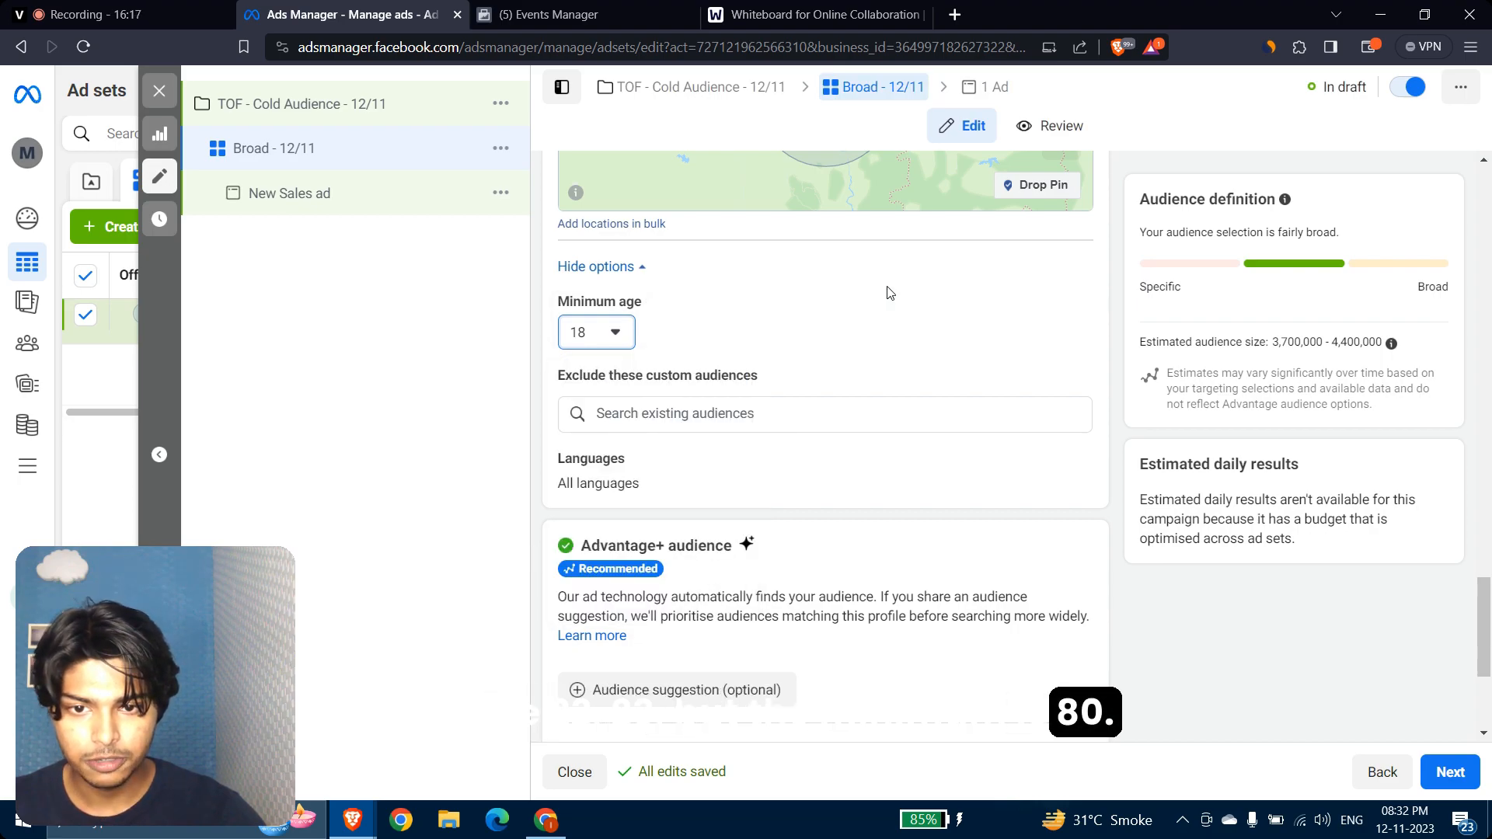
scroll(890, 292, down, 4)
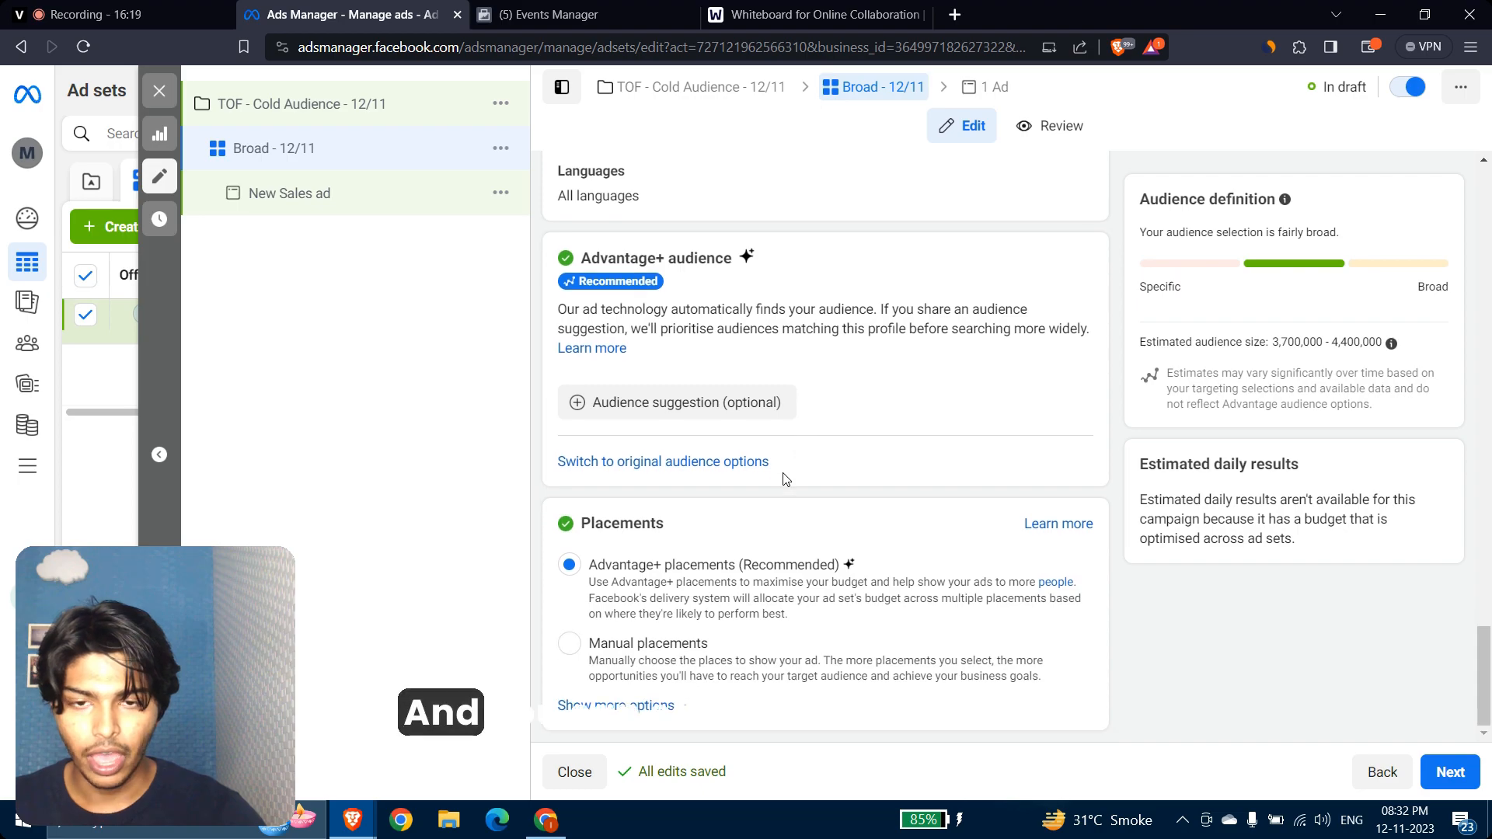
scroll(784, 479, up, 3)
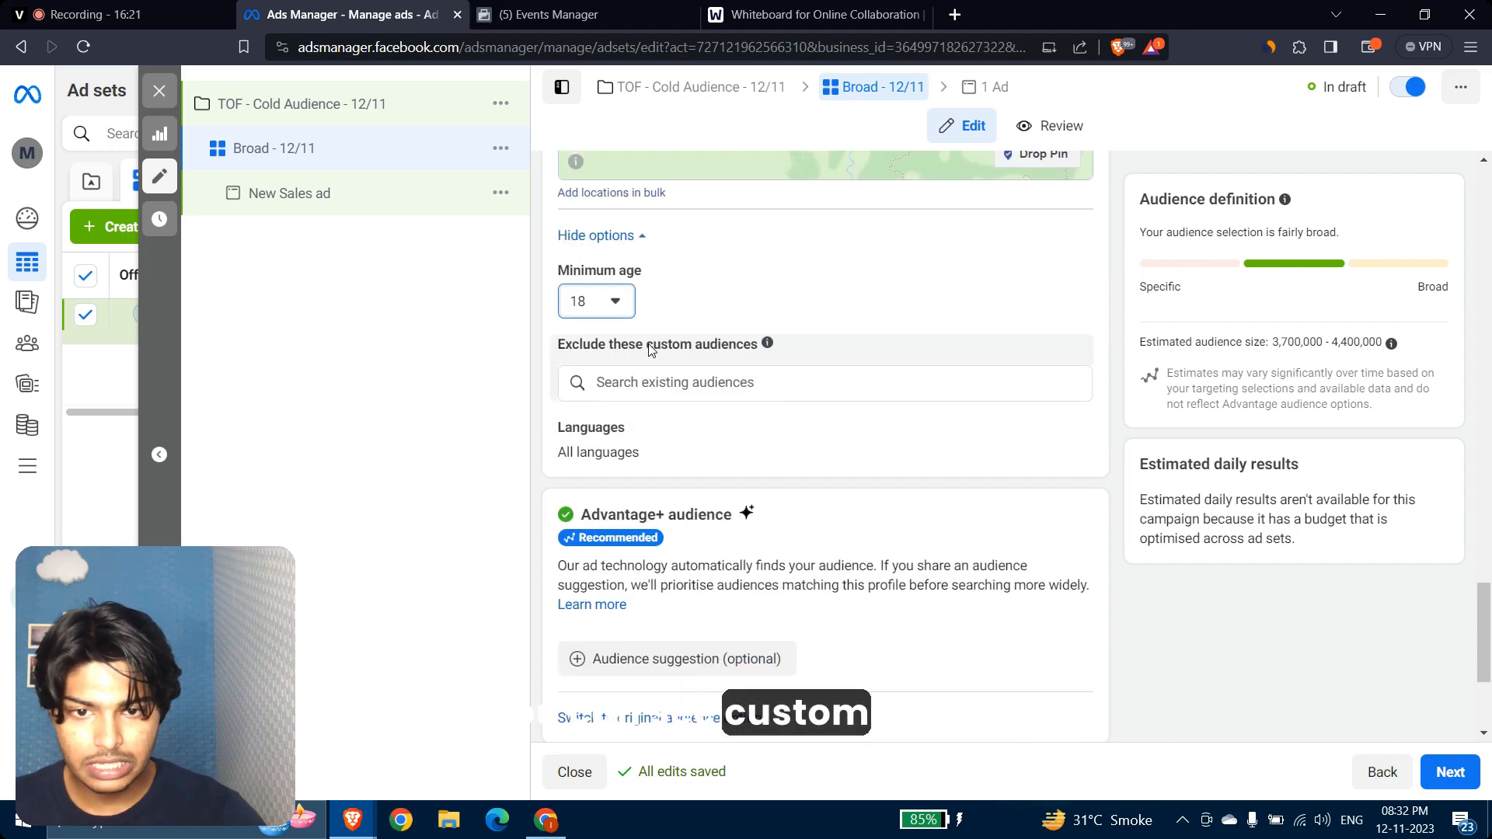
drag(647, 346, 753, 347)
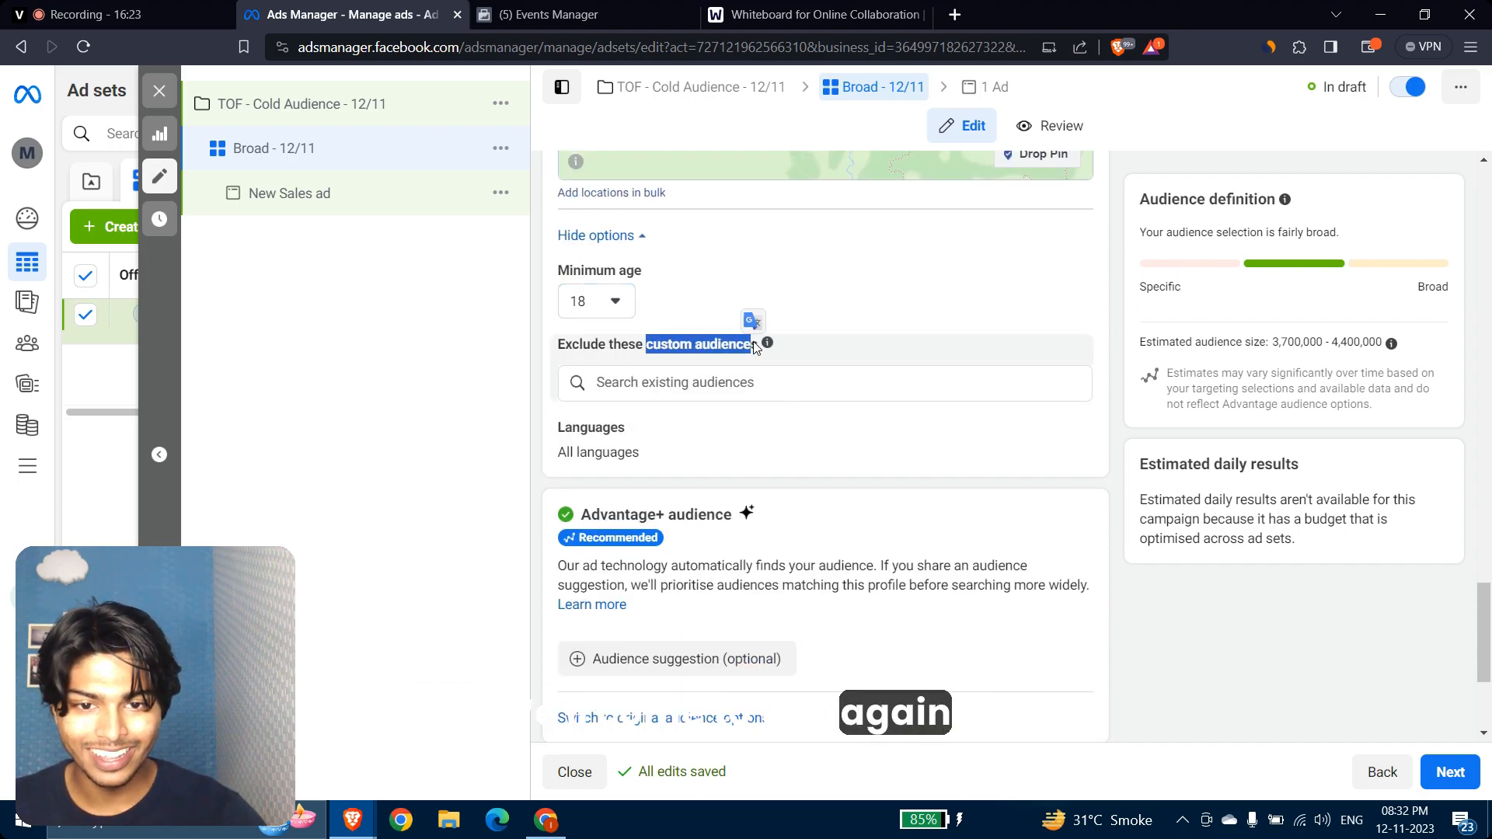
click(542, 356)
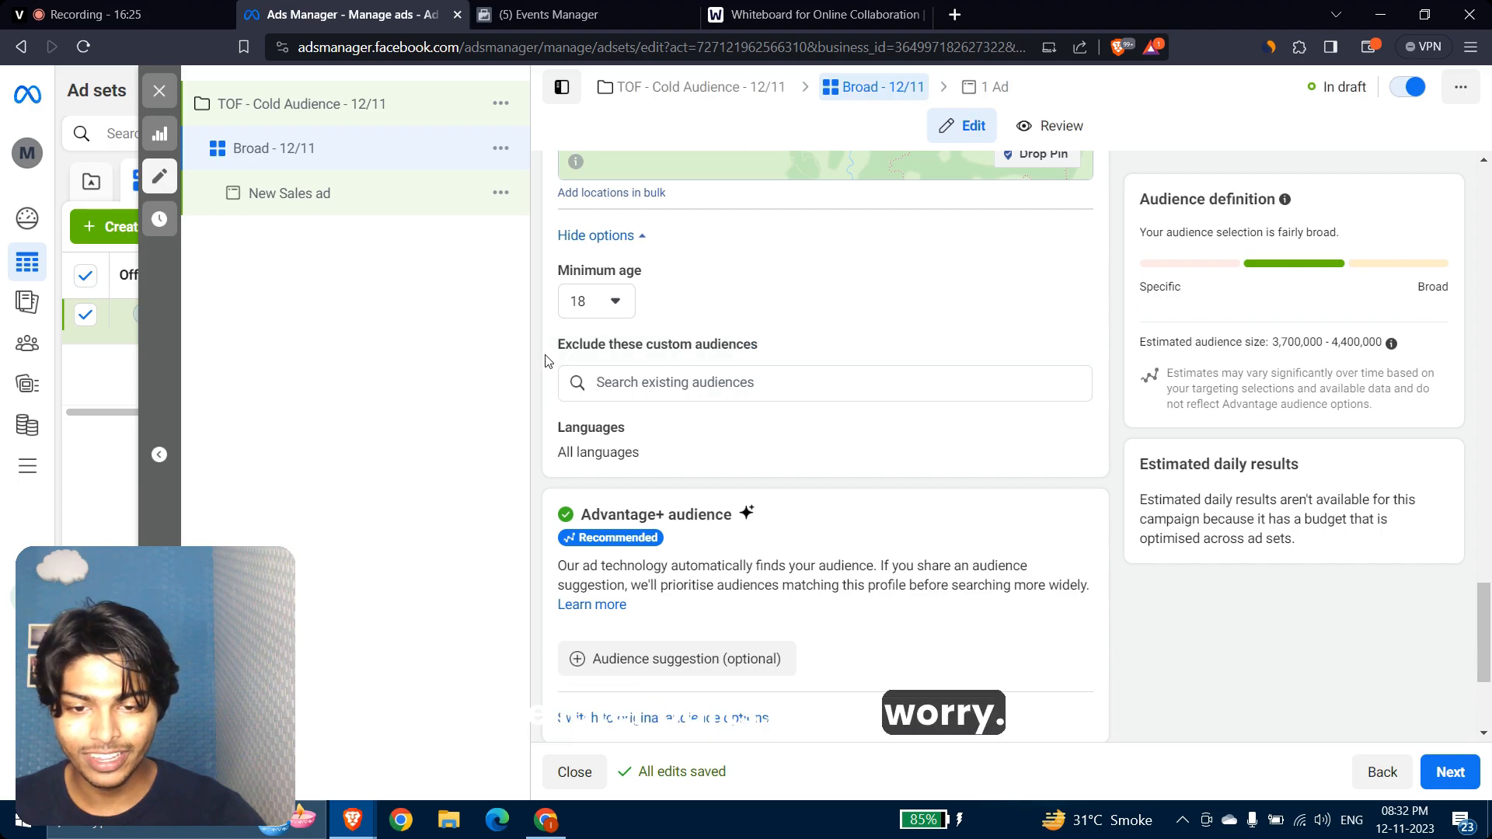
Step: Switch the ad set from Advantage+ audience to the original audience options, and confirm using the original audience
scroll(772, 426, down, 3)
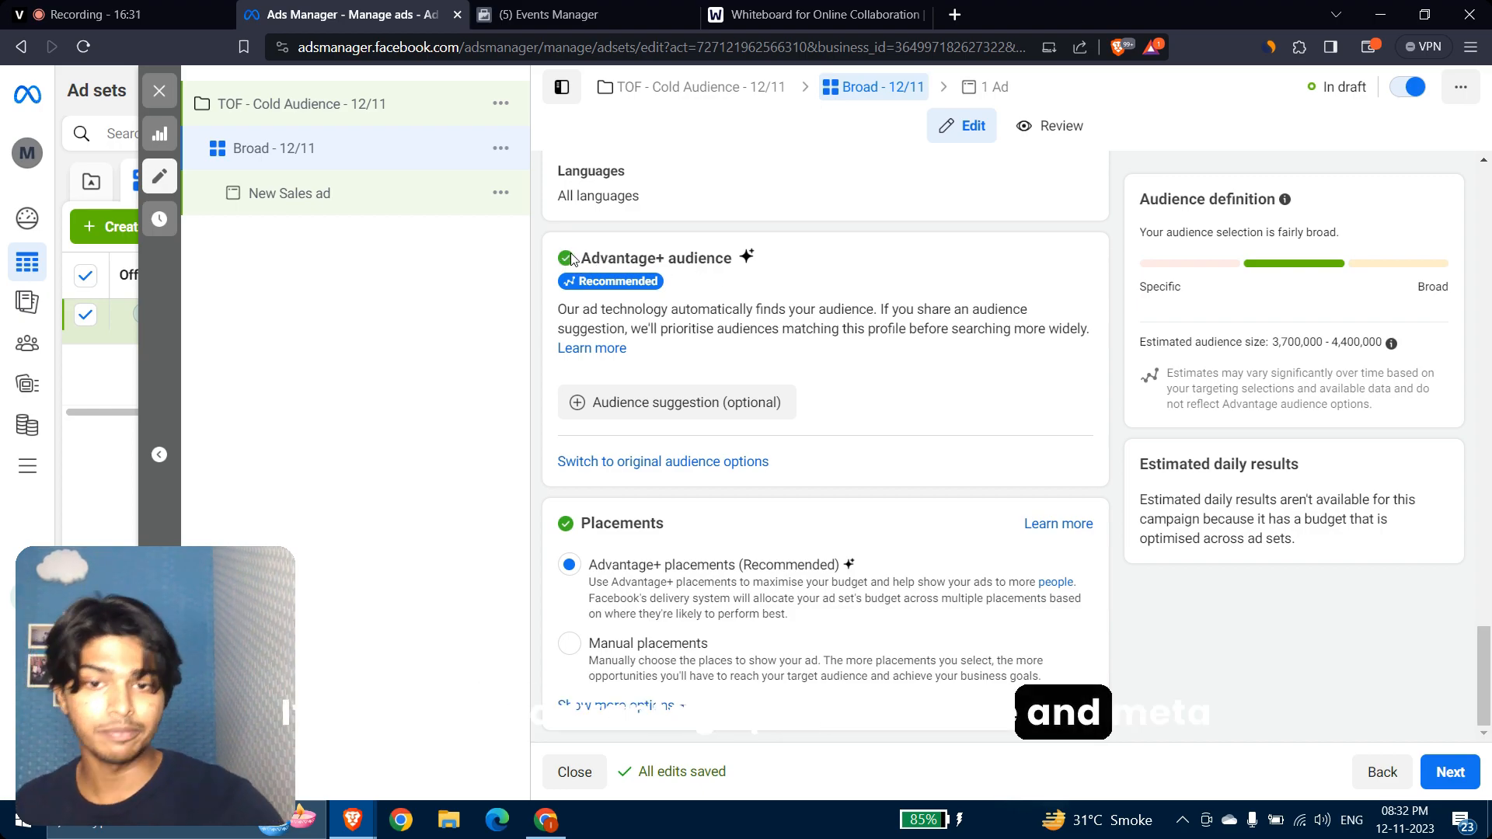
mouse_move(571, 258)
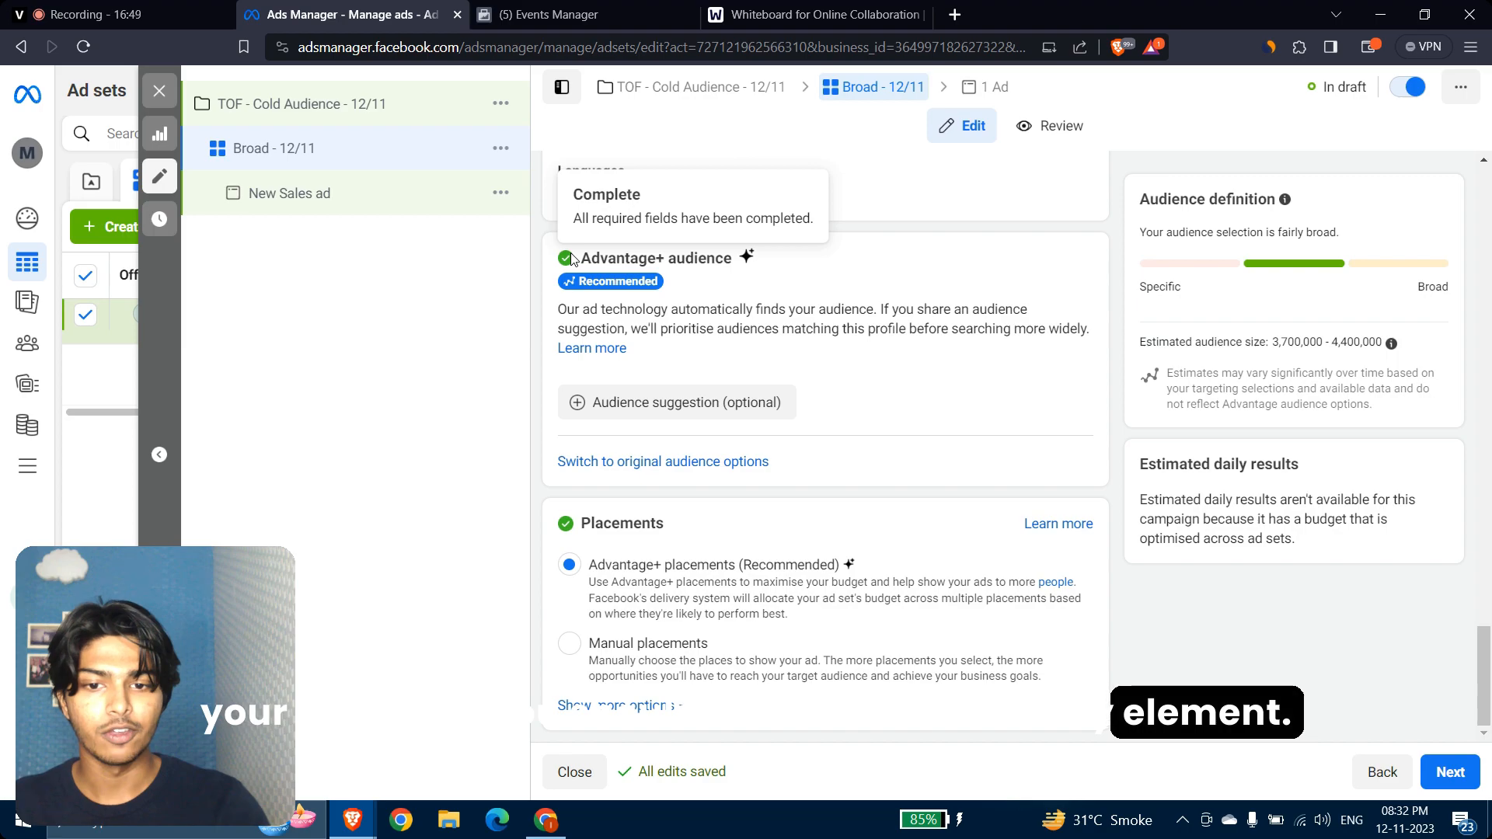
click(588, 467)
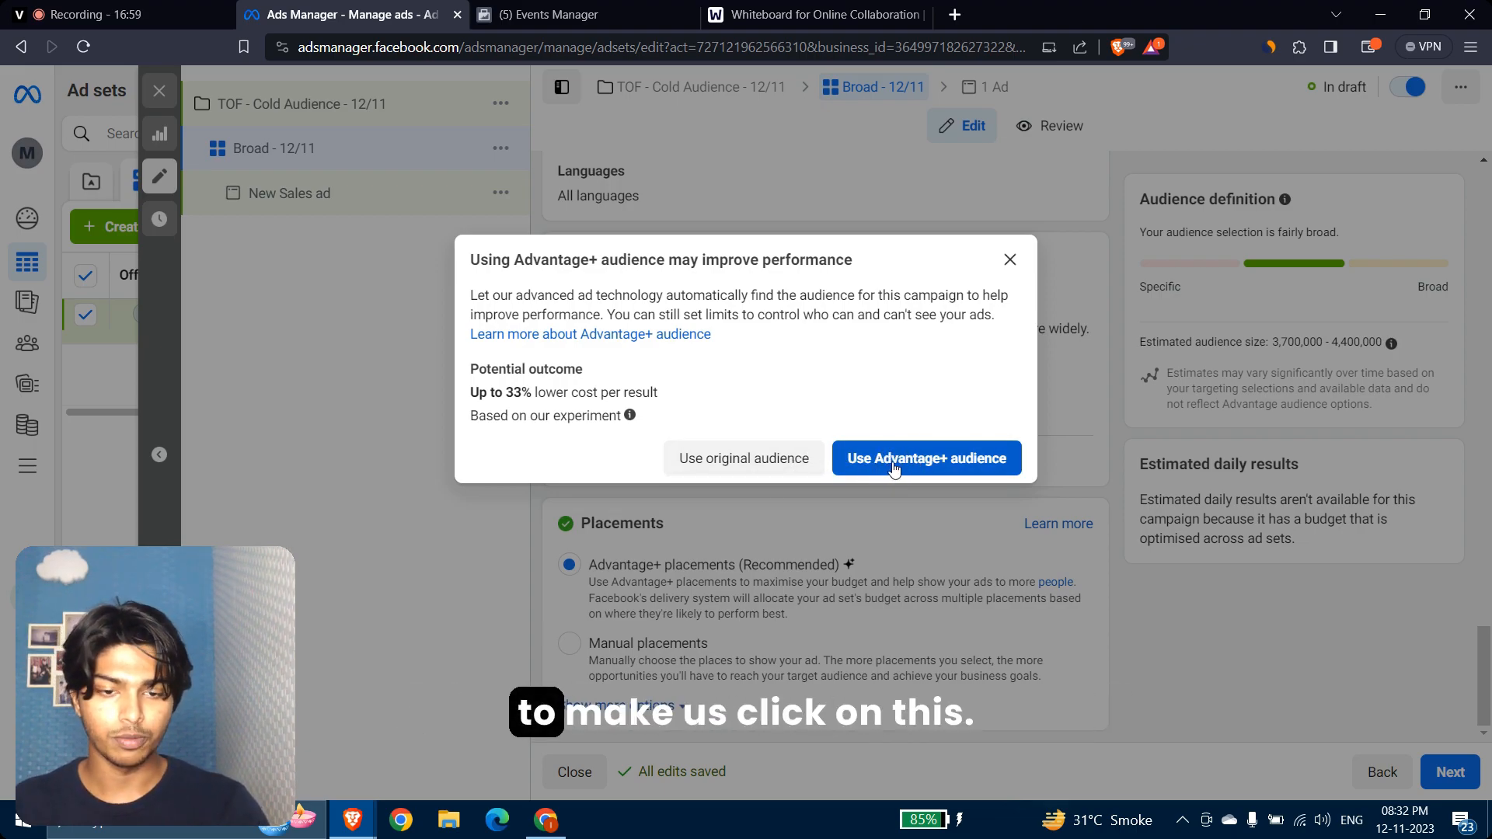
click(767, 457)
Step: Set the audience's maximum age to 42 and its gender to Women
scroll(767, 457, down, 12)
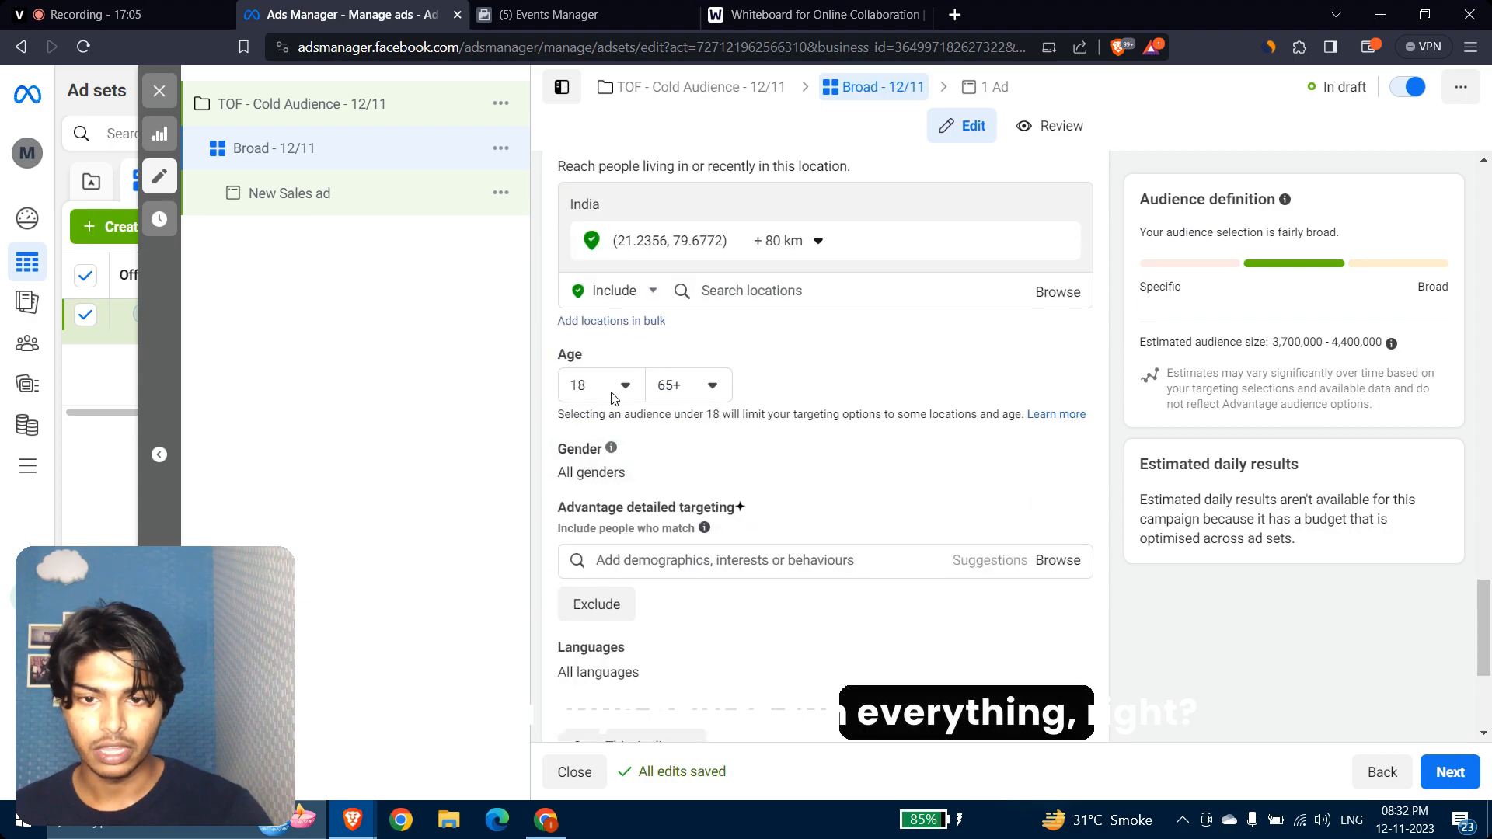
click(622, 386)
click(700, 386)
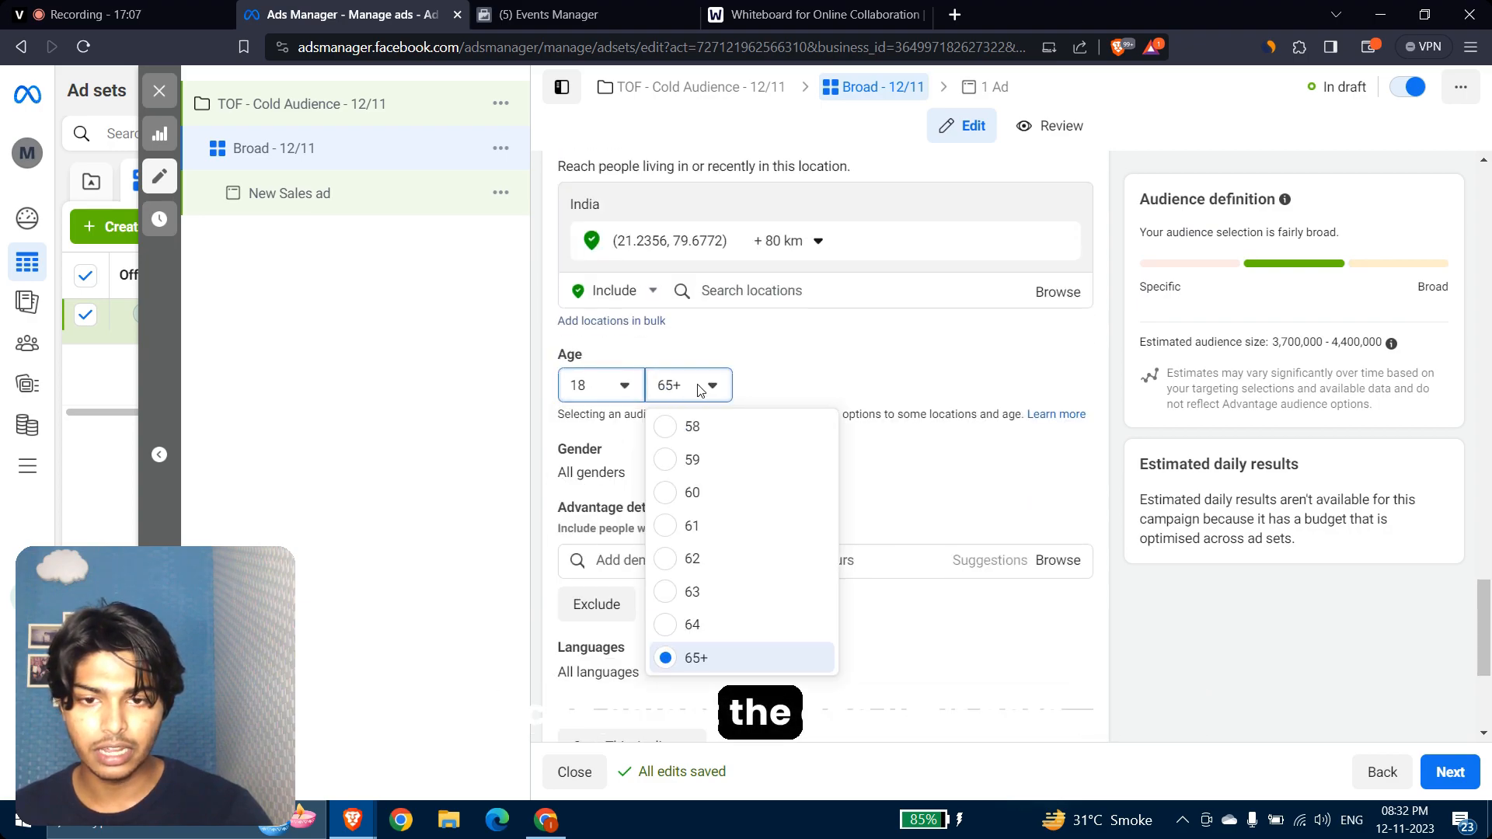
scroll(700, 469, up, 7)
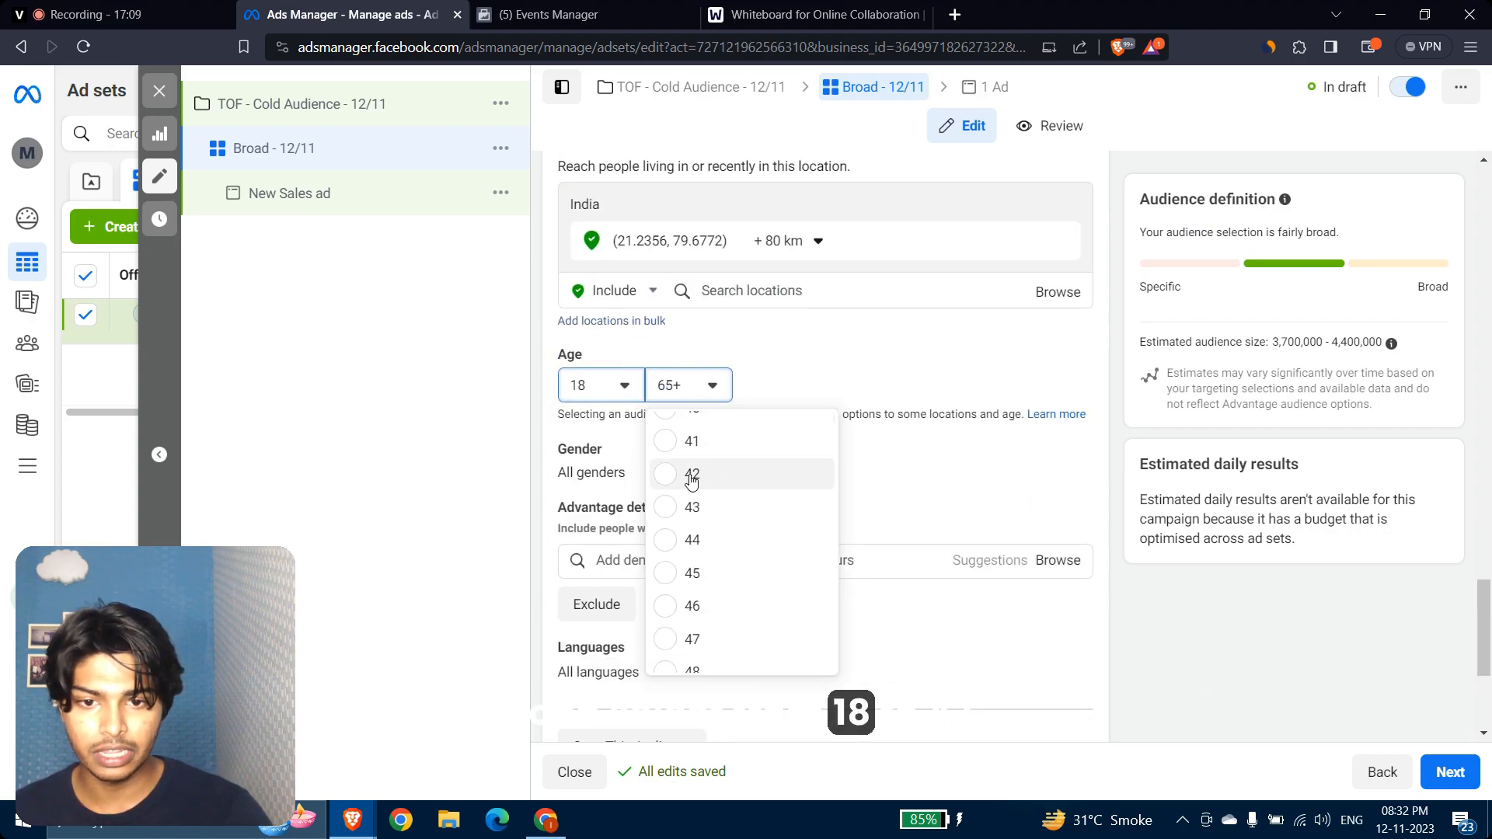
click(677, 477)
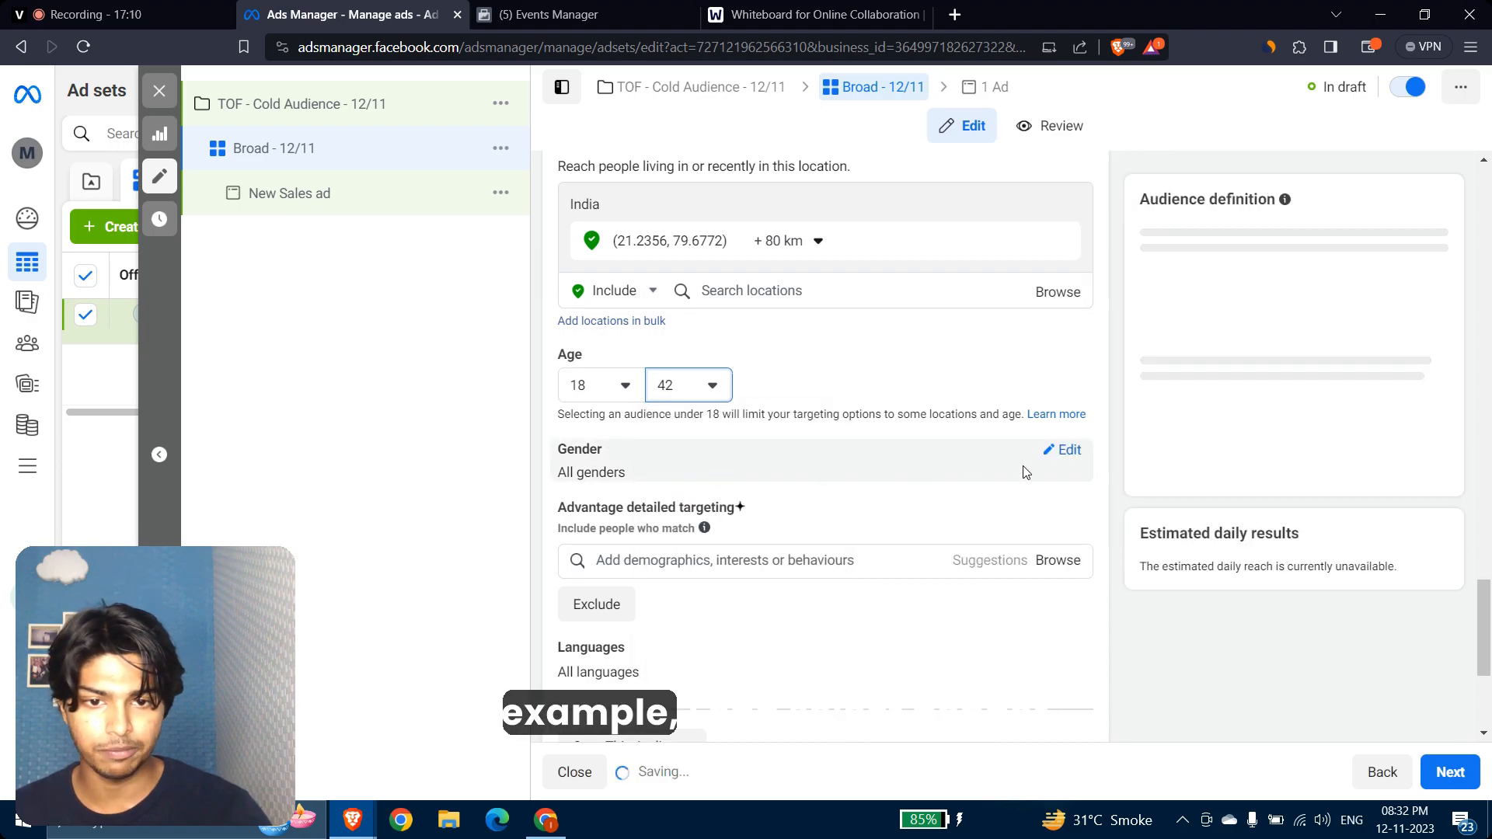
click(1067, 450)
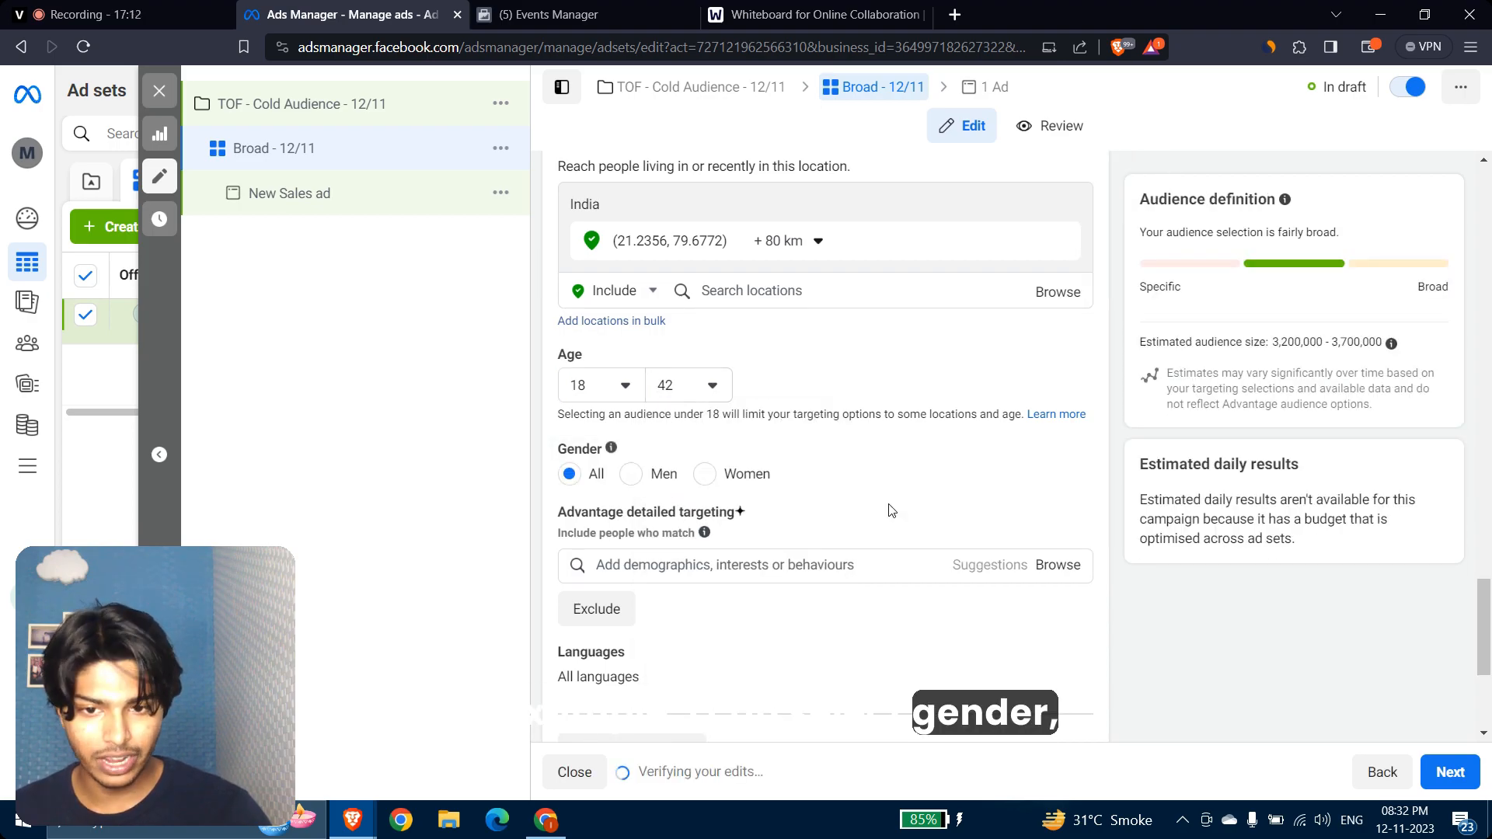
click(704, 474)
Step: Browse the top-level categories available for Advantage detailed targeting
scroll(713, 476, down, 3)
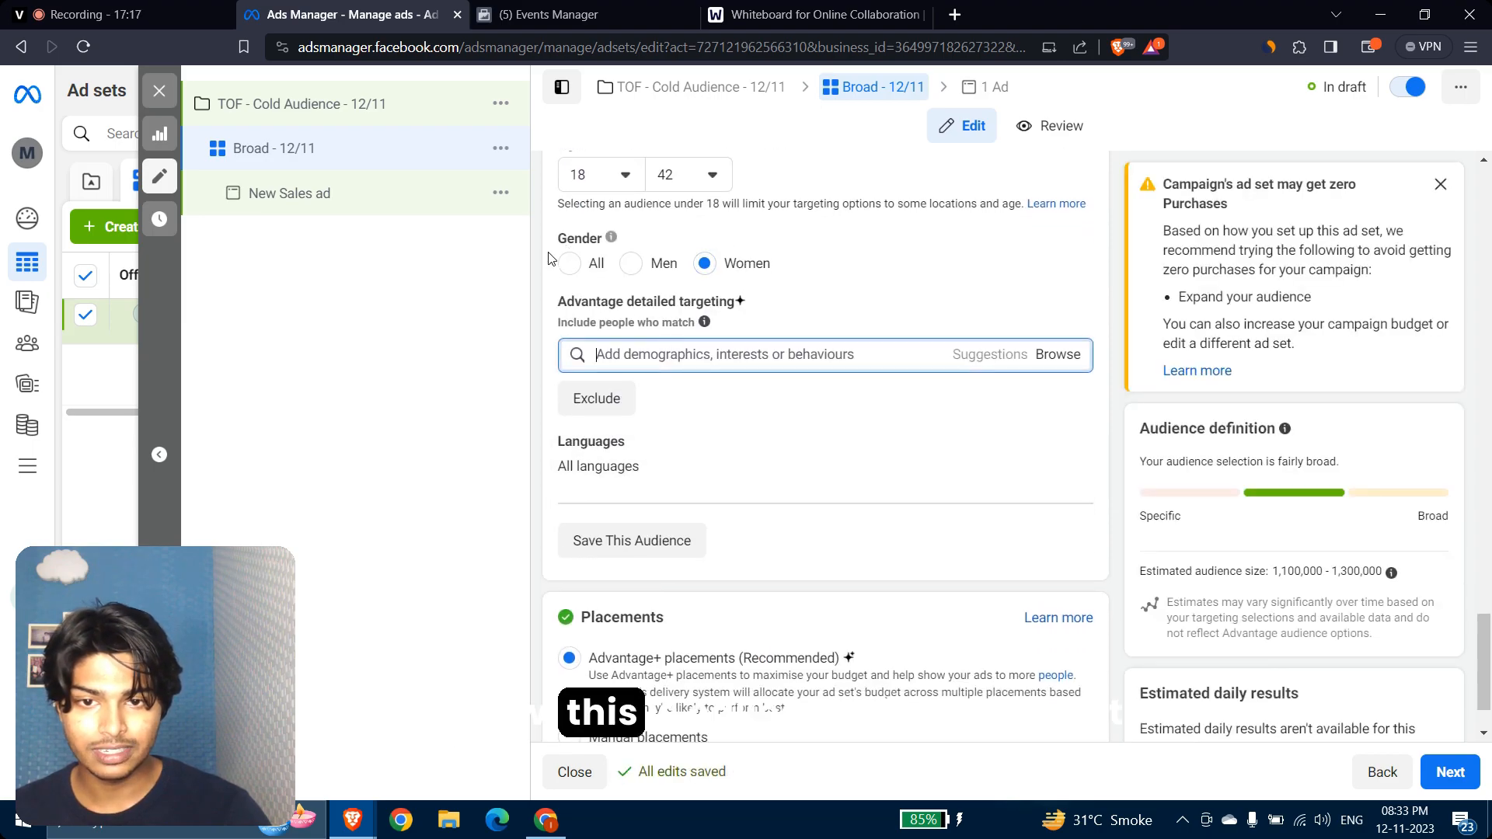
click(1058, 359)
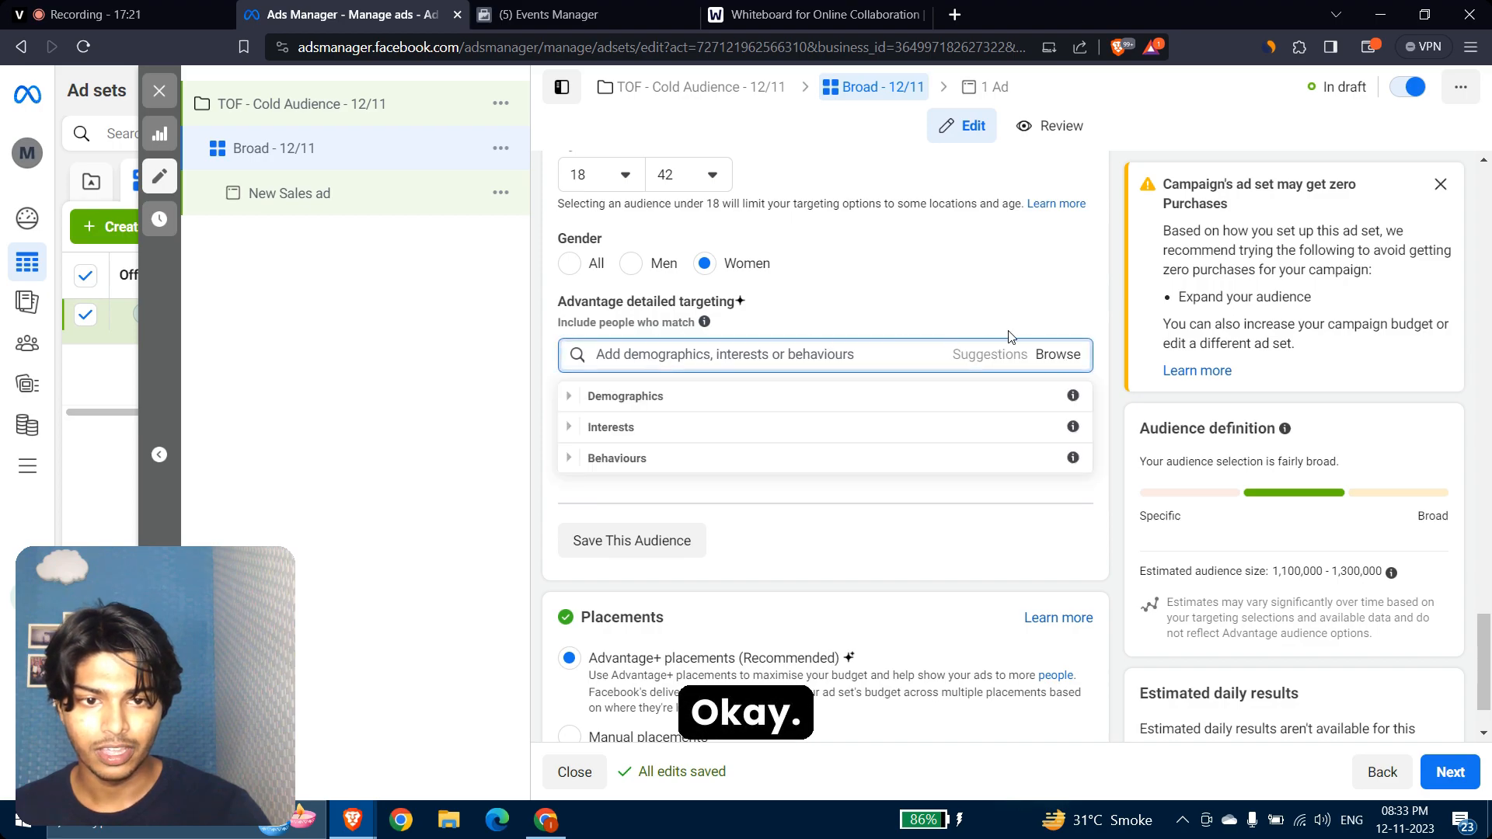
click(1055, 290)
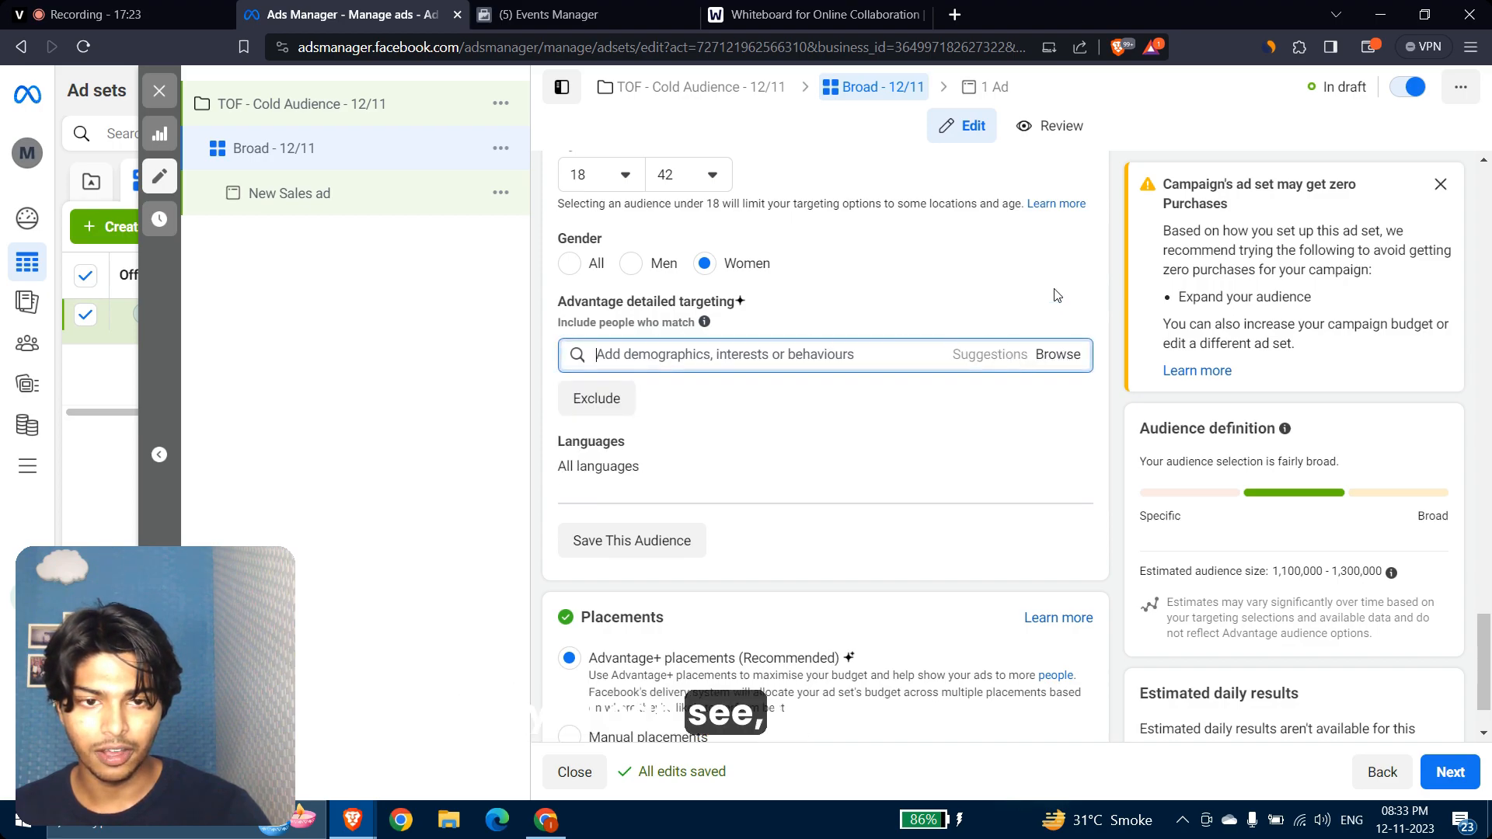
click(1059, 359)
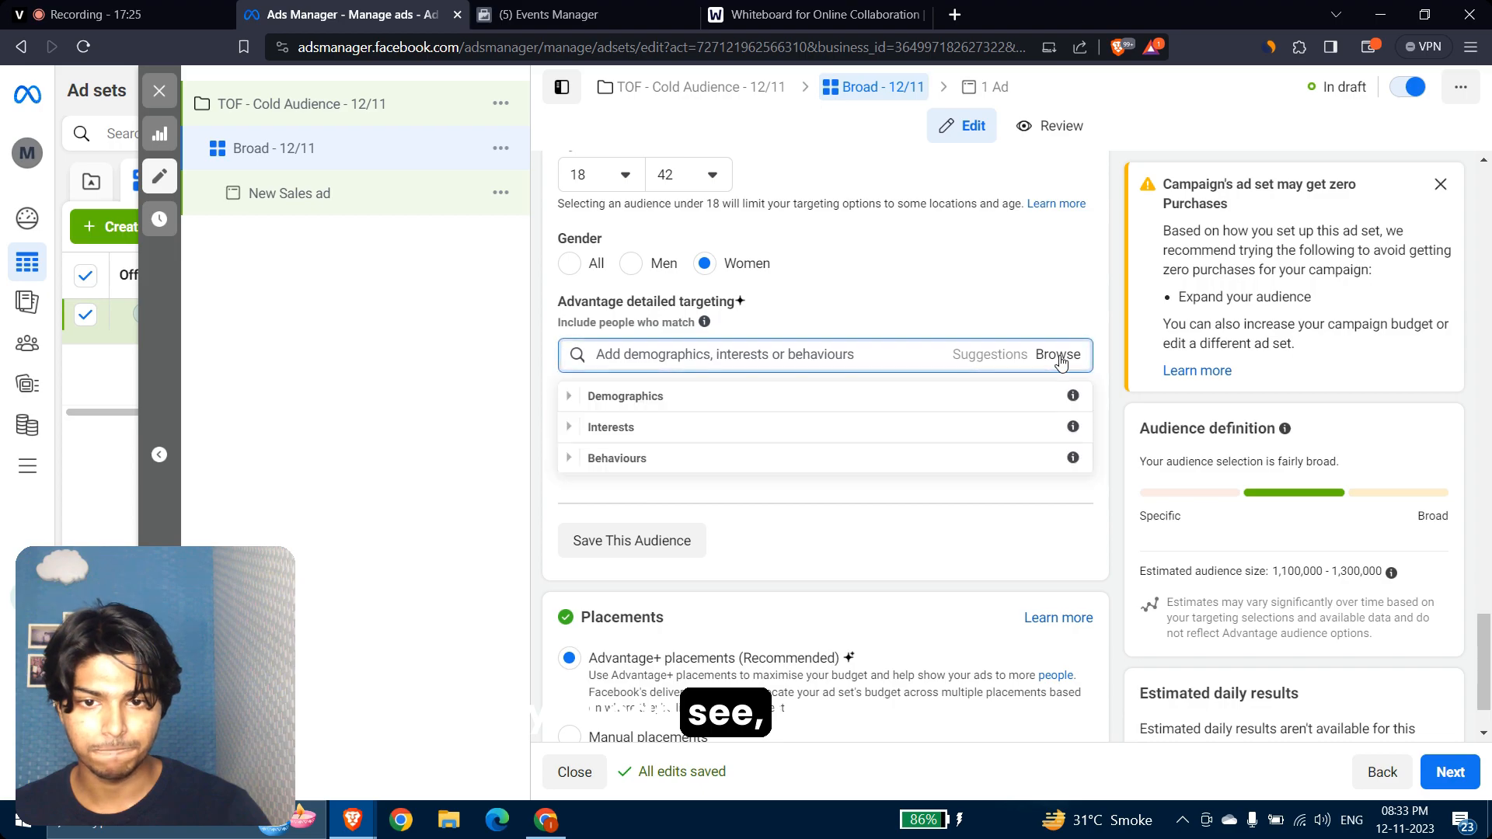
click(1061, 325)
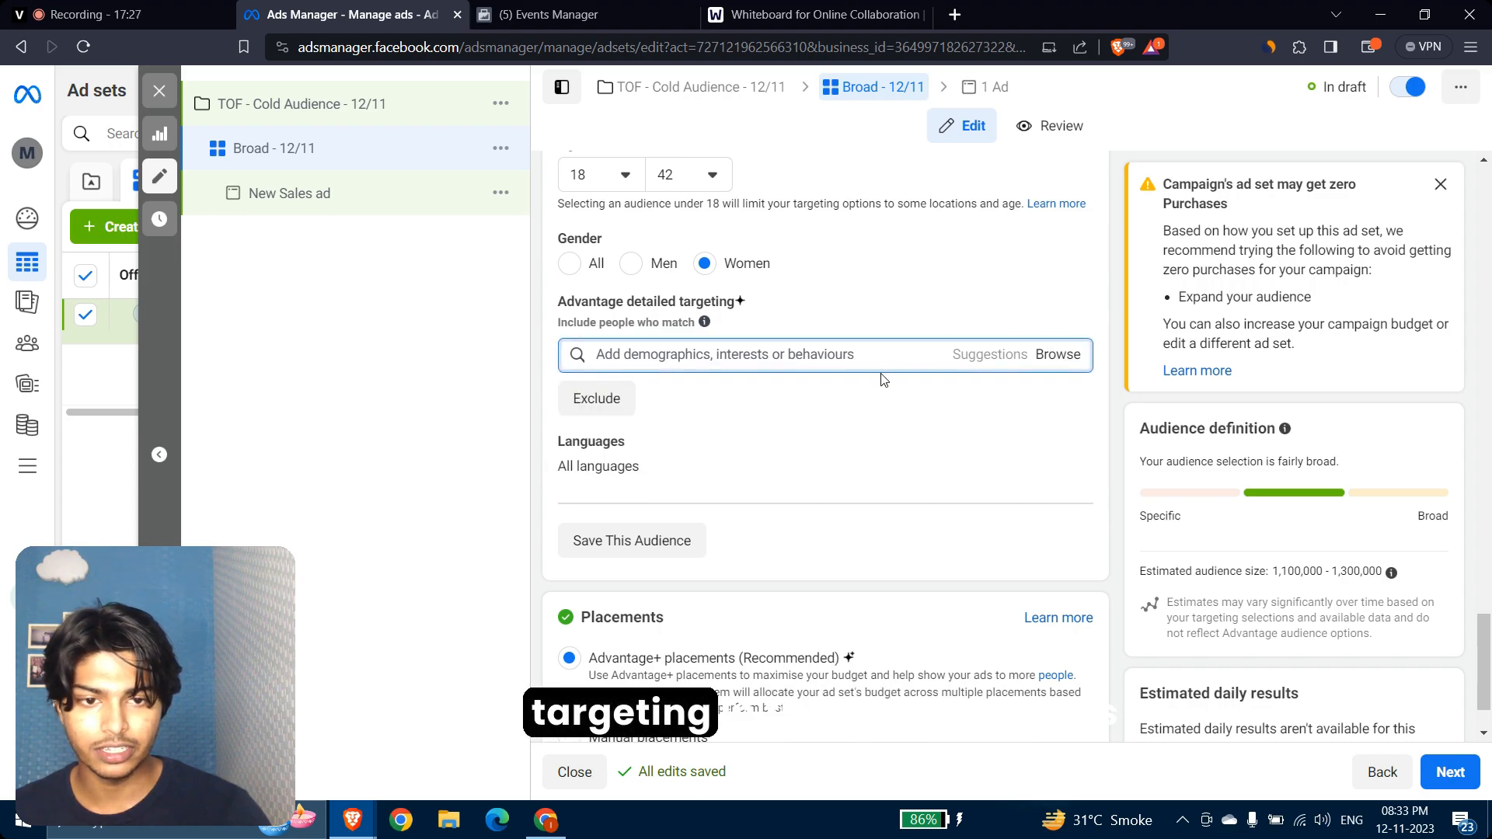
Step: Check the search suggestions for Advantage detailed targeting, and open the audience's language selection
click(1057, 354)
click(793, 354)
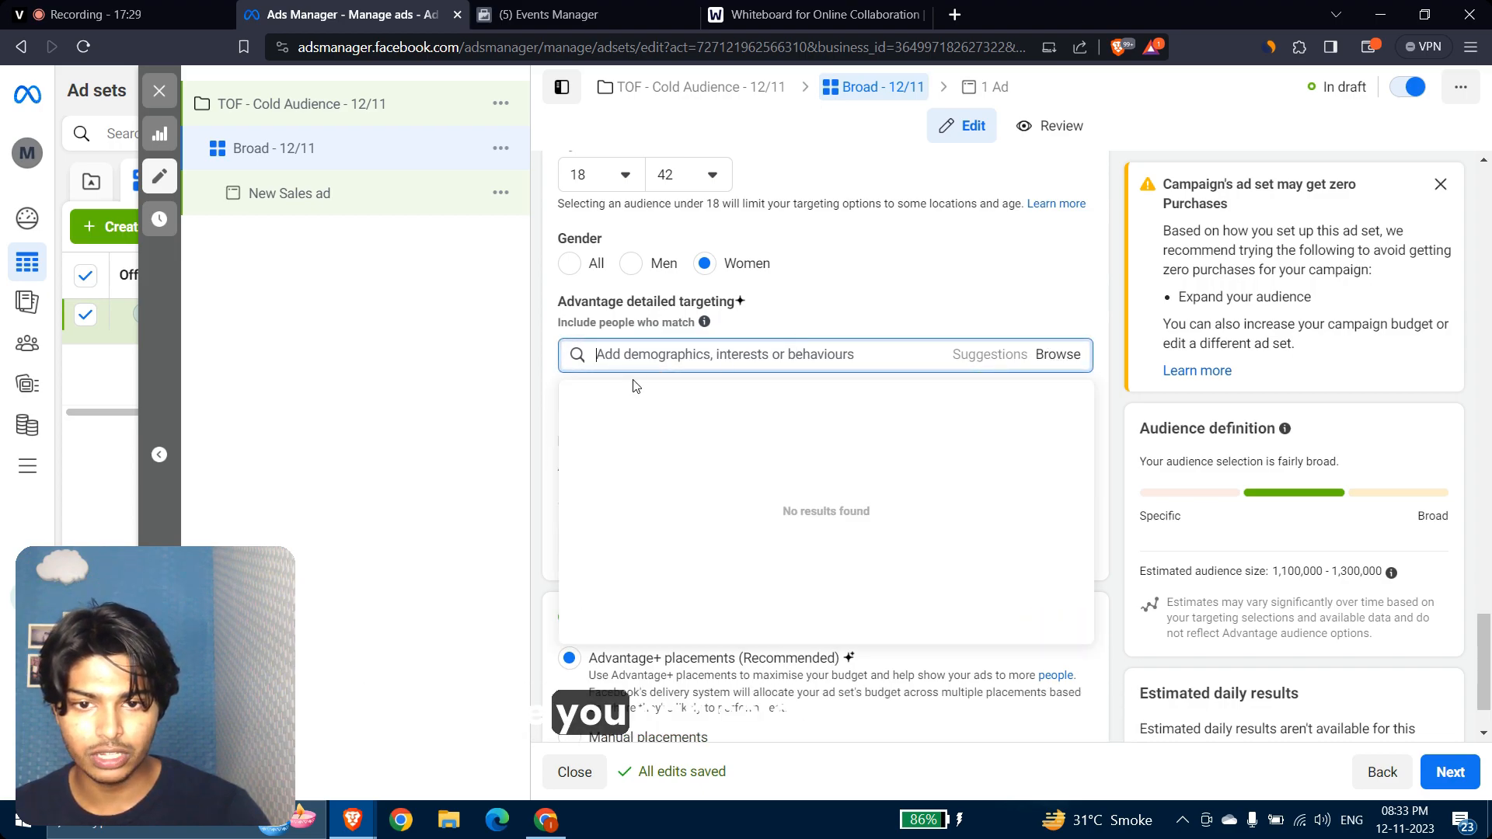
click(885, 310)
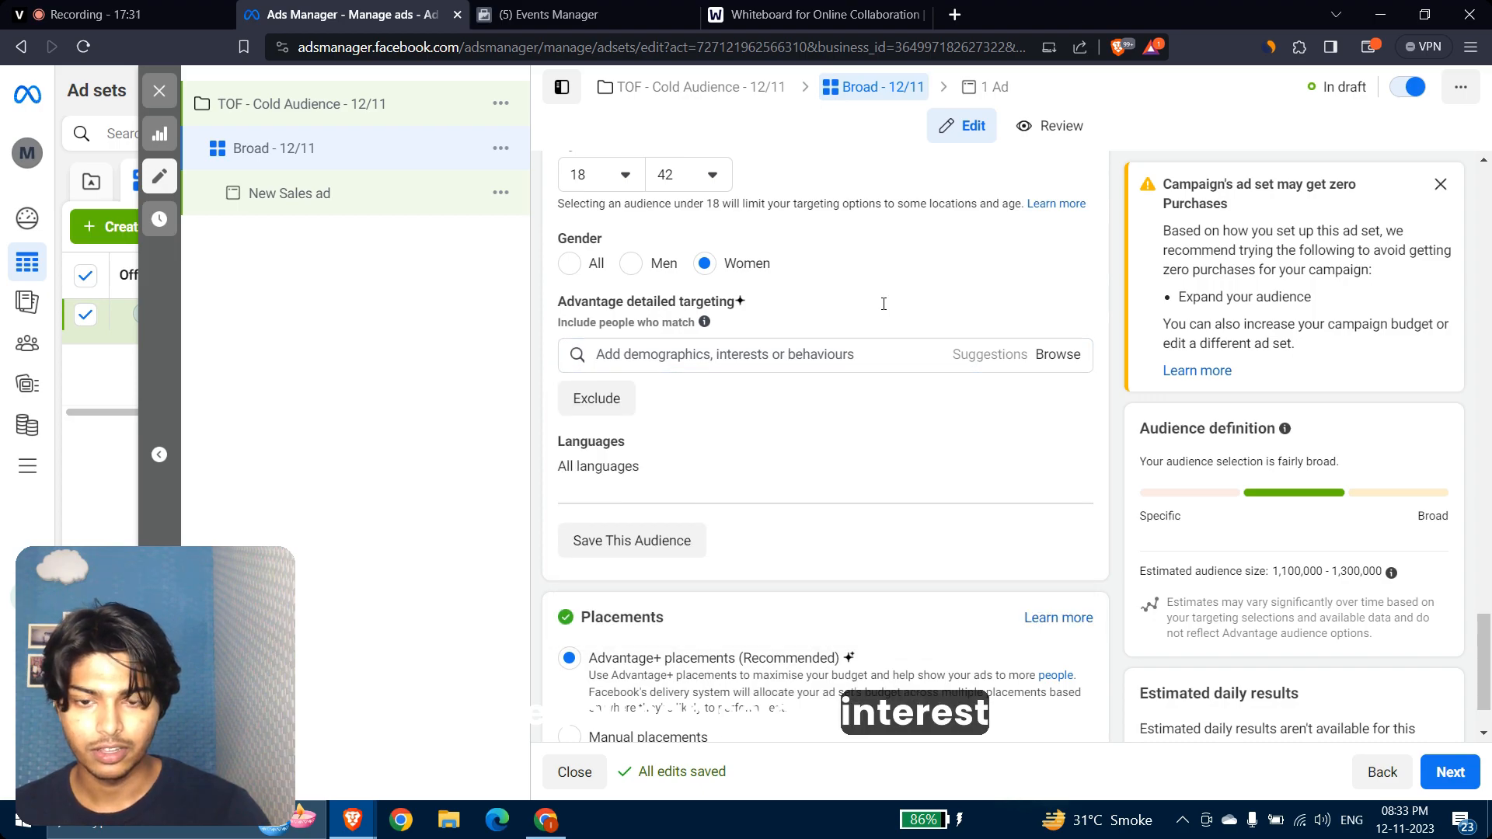
scroll(855, 335, down, 1)
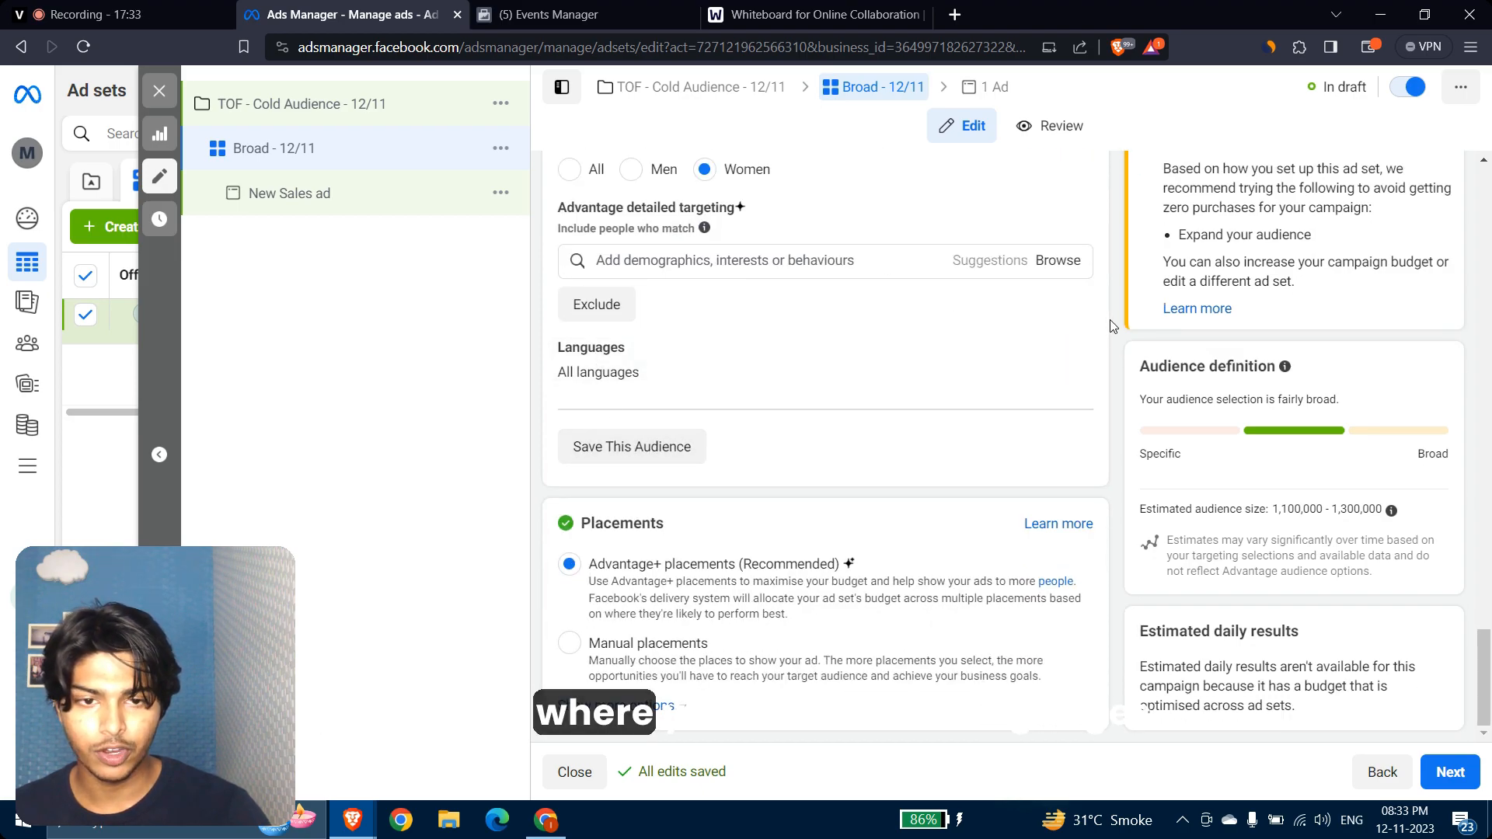
click(1057, 348)
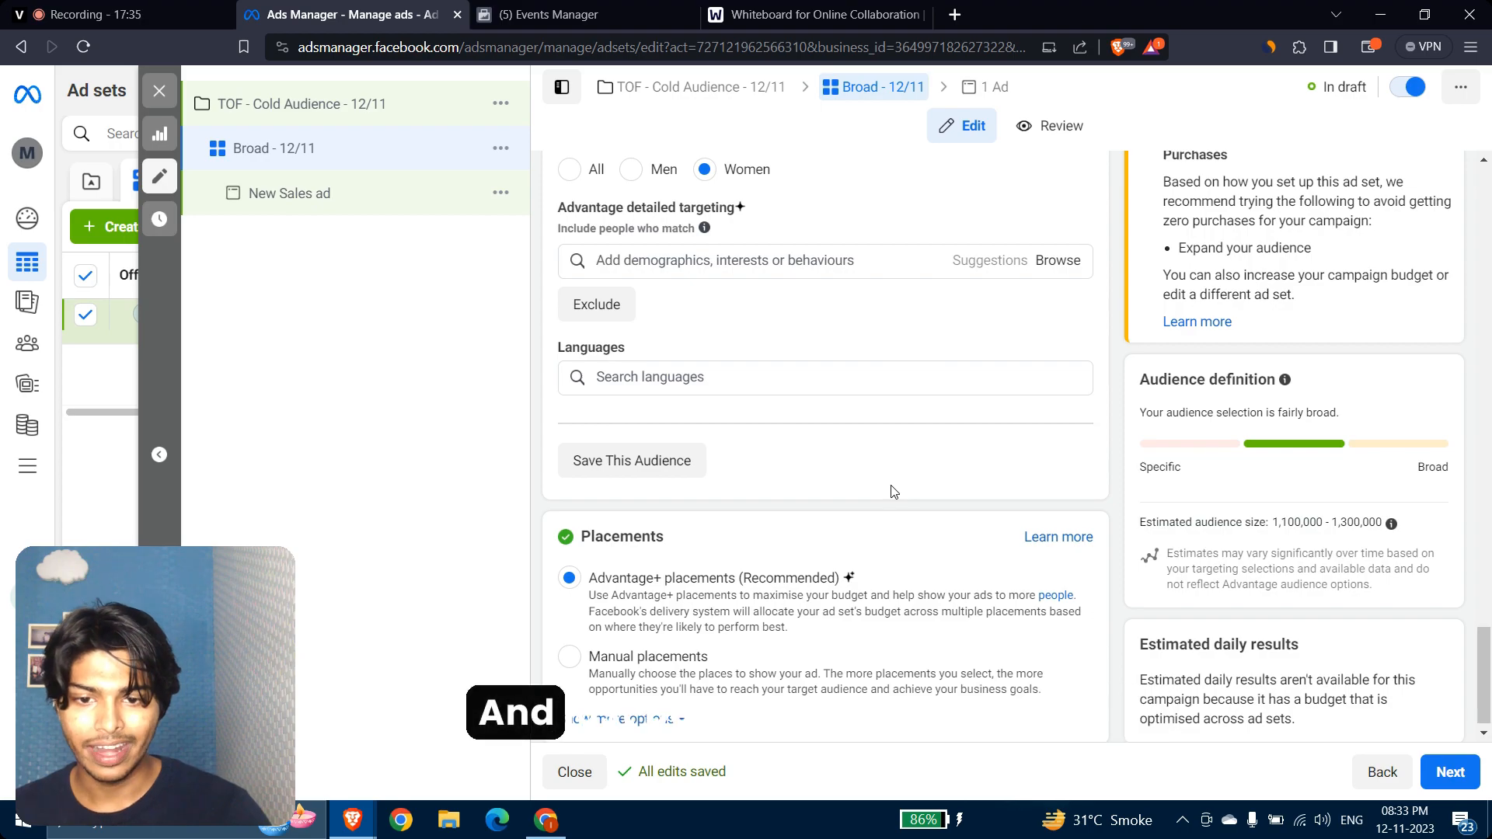
Step: Switch the ad set from Advantage+ to manual placements, and exclude the Messenger and Audience Network platforms
scroll(893, 493, down, 1)
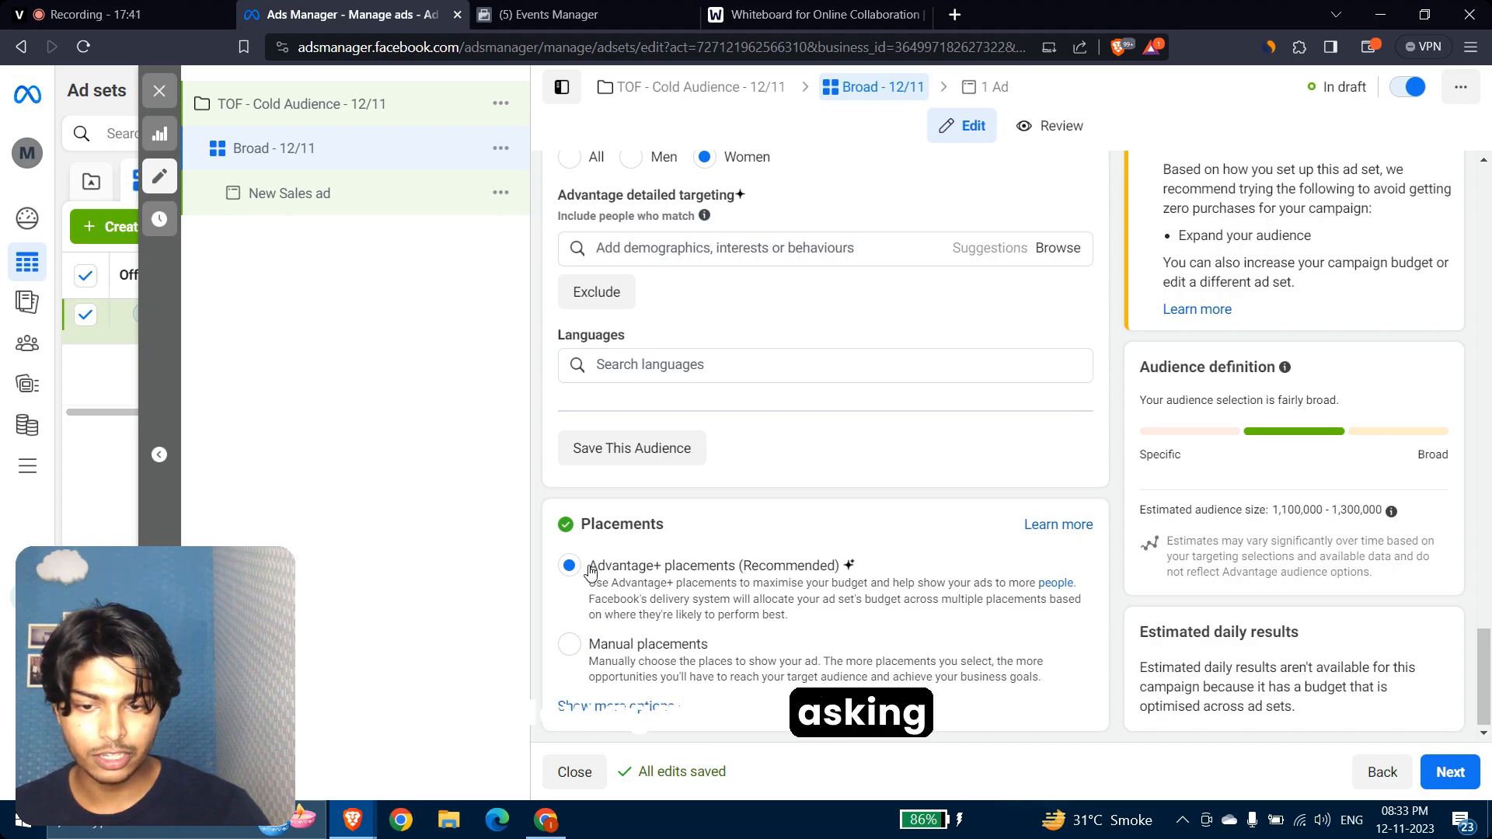
drag(676, 567, 871, 583)
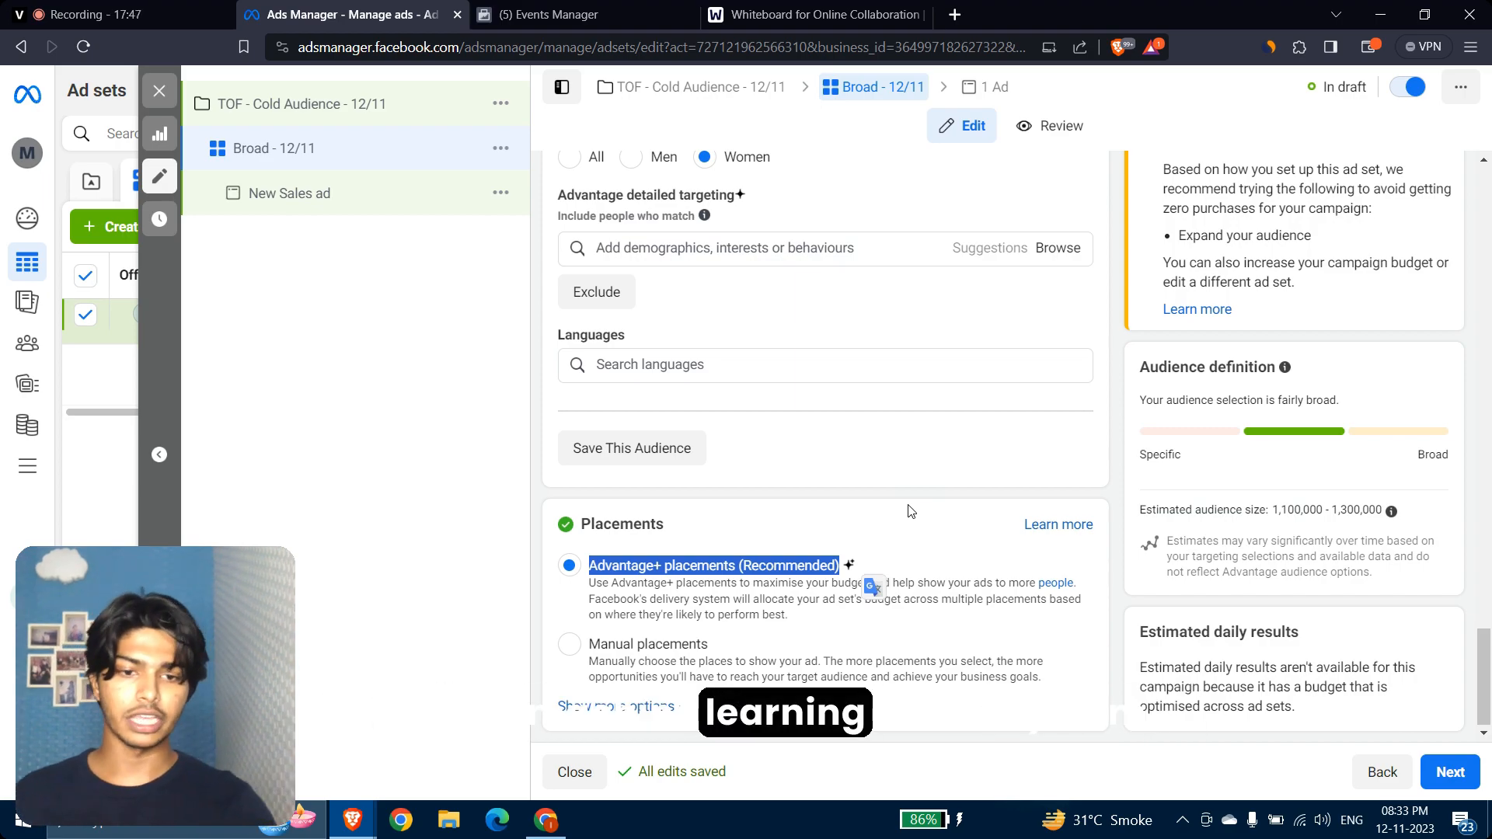
click(571, 641)
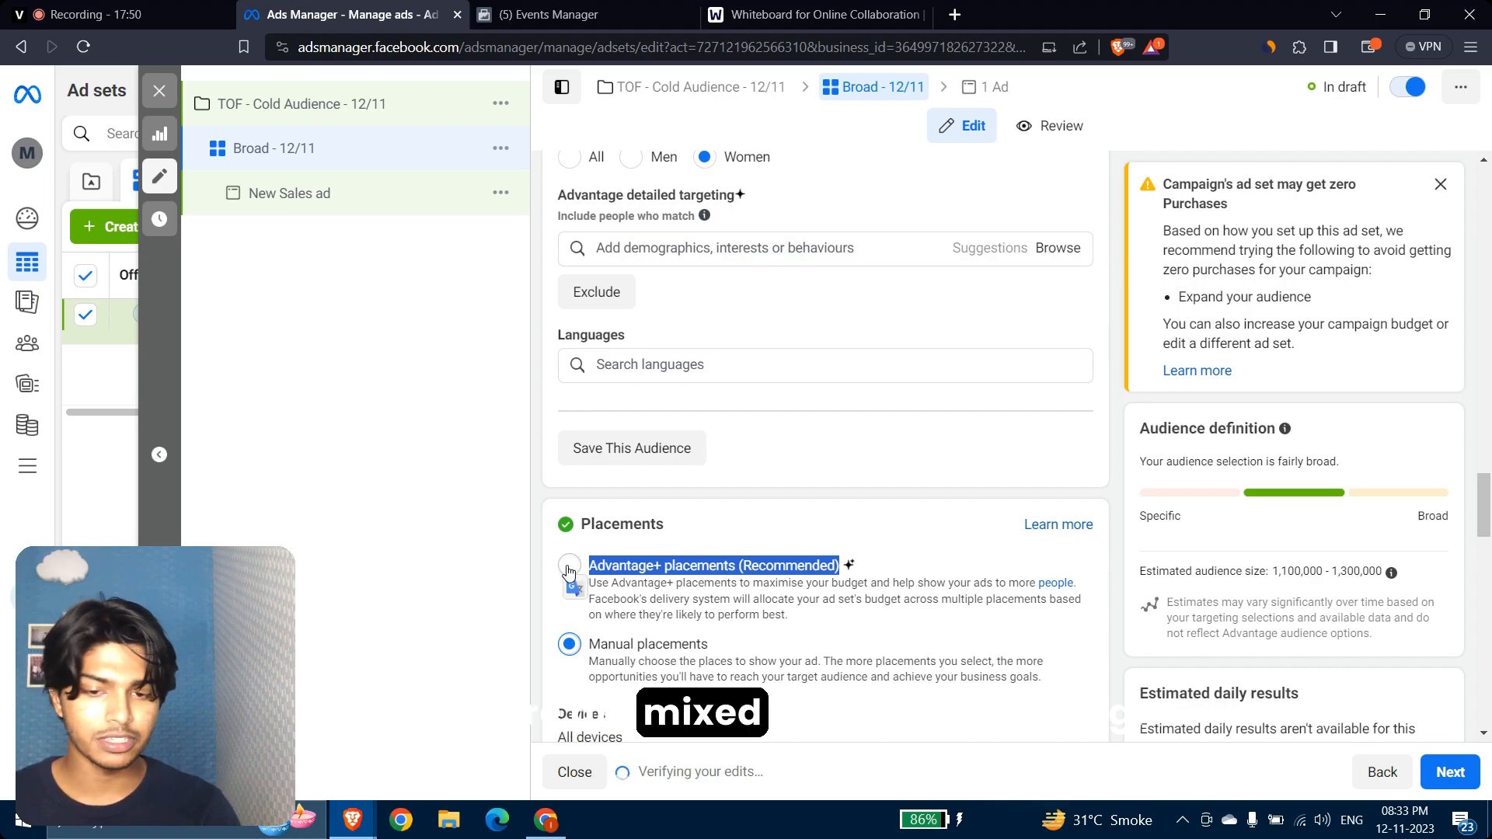
click(806, 495)
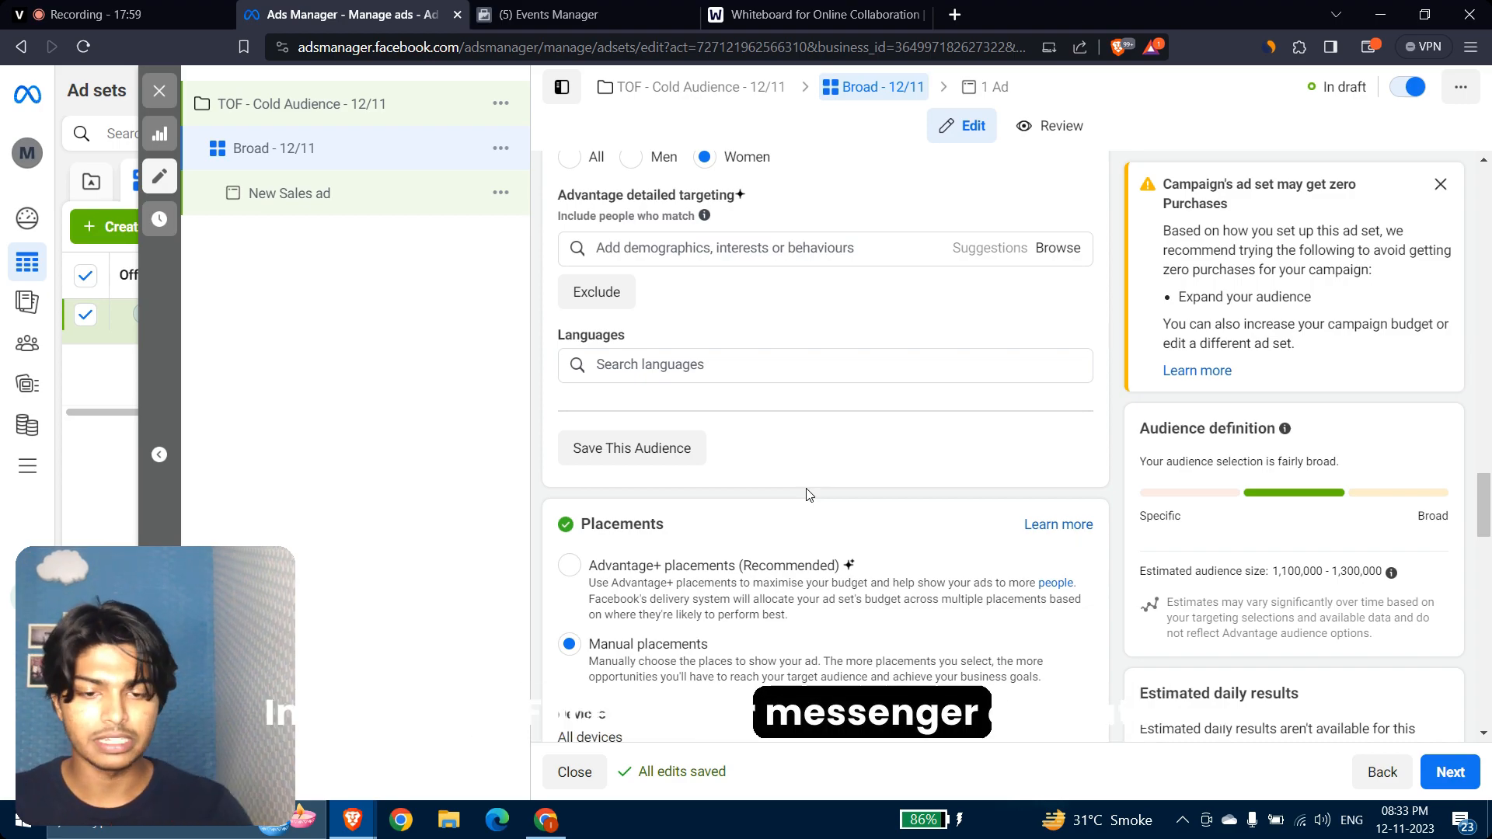
scroll(806, 495, down, 5)
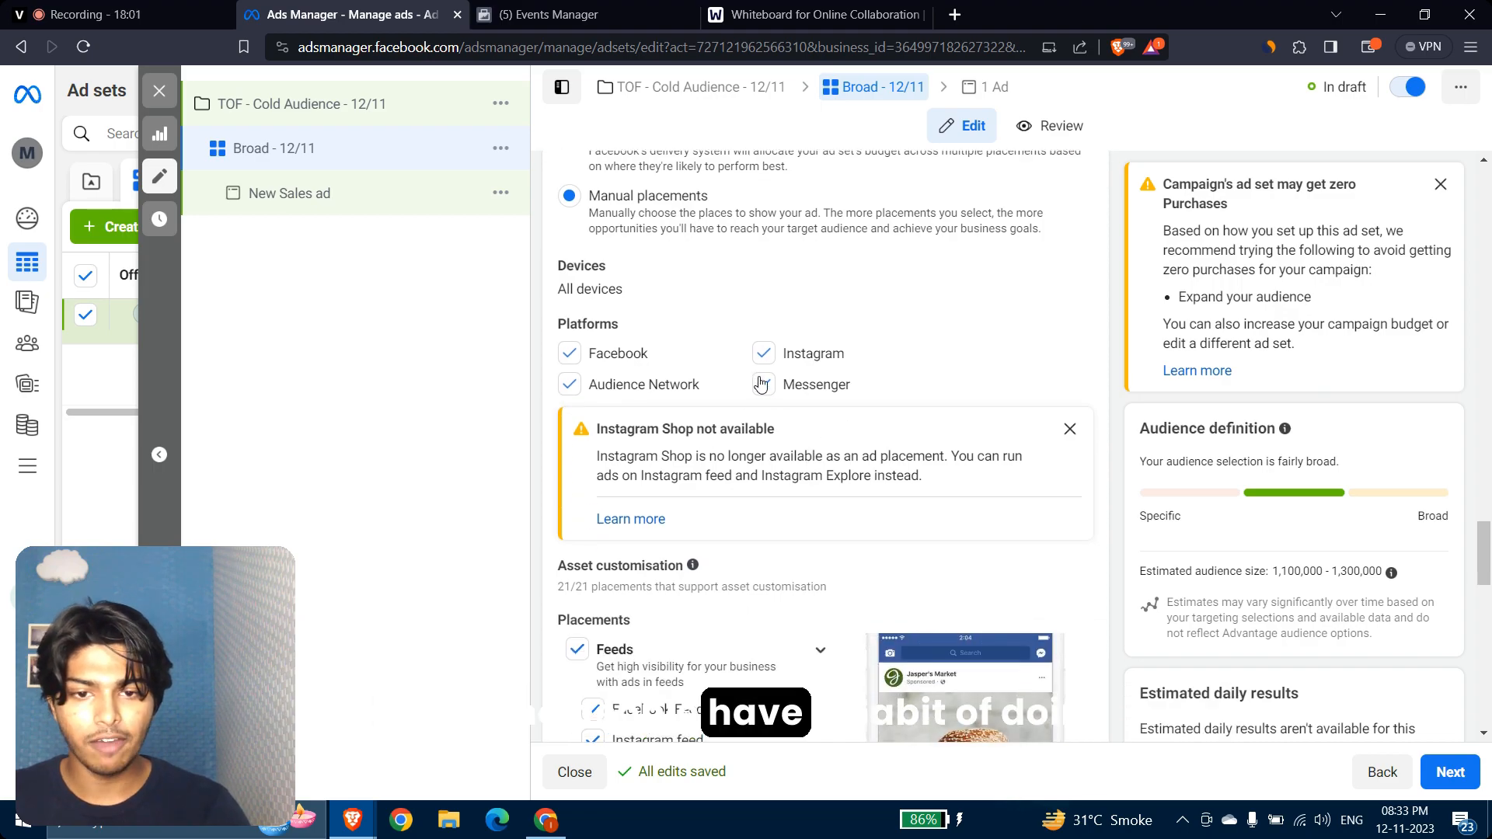
click(763, 383)
click(564, 388)
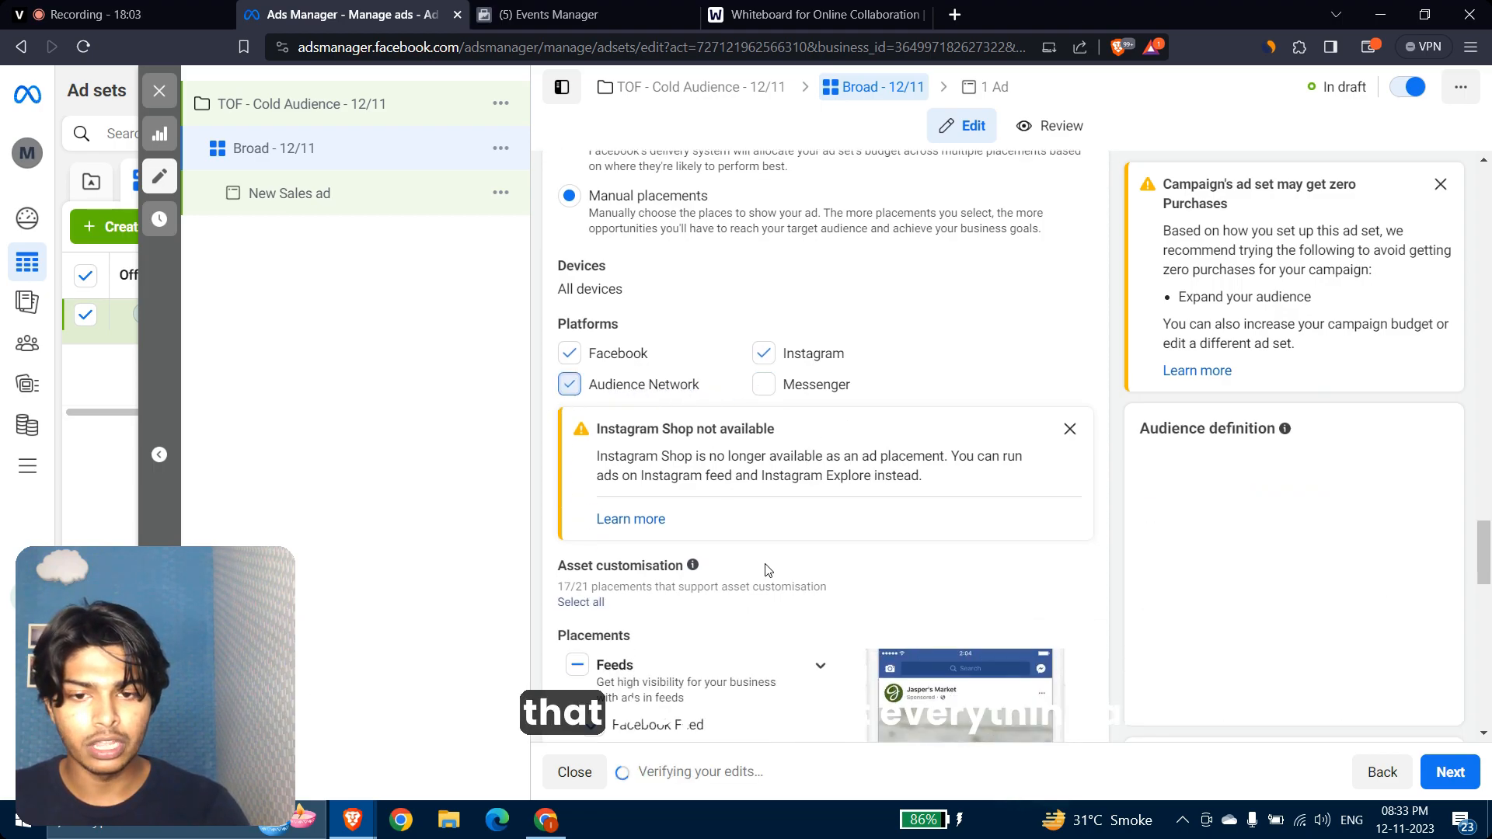
click(1069, 430)
Step: Exclude the Instagram profile feed, Facebook Marketplace, Facebook video feeds, Facebook right column, Instagram Explore and Instagram Explore home feed placements
scroll(845, 493, down, 3)
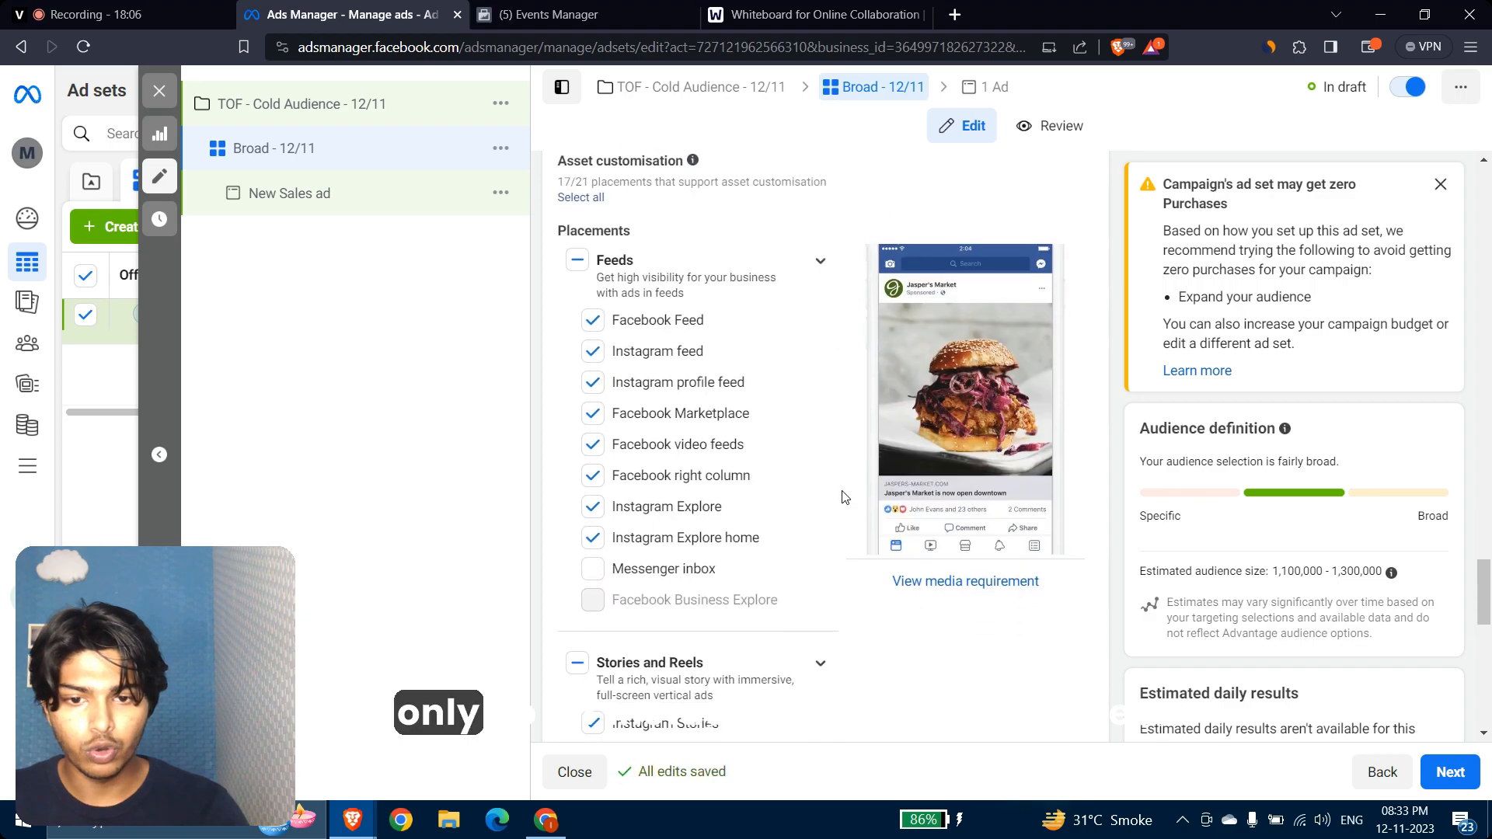
click(592, 383)
click(592, 412)
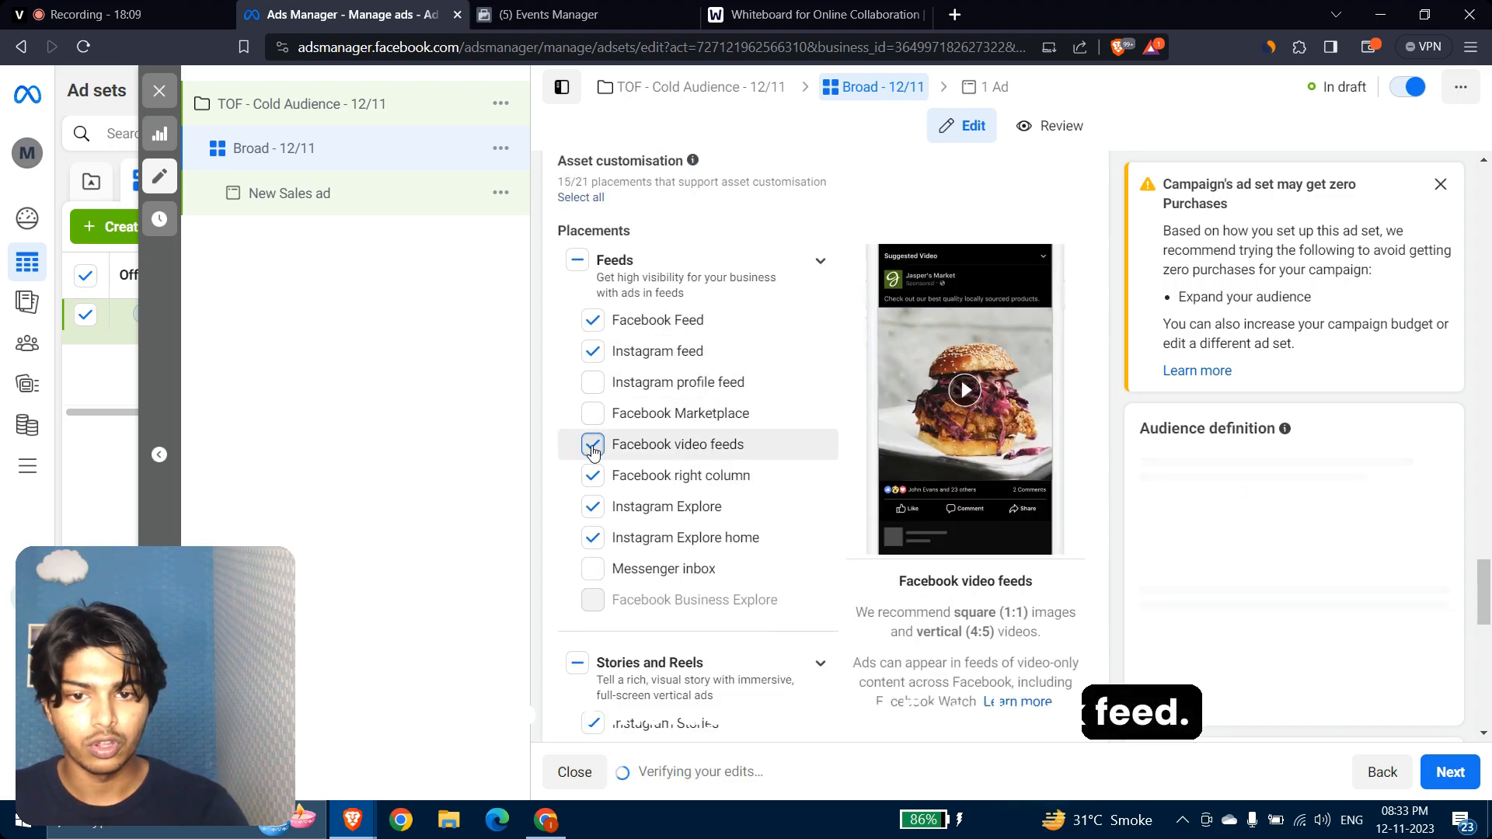
click(593, 444)
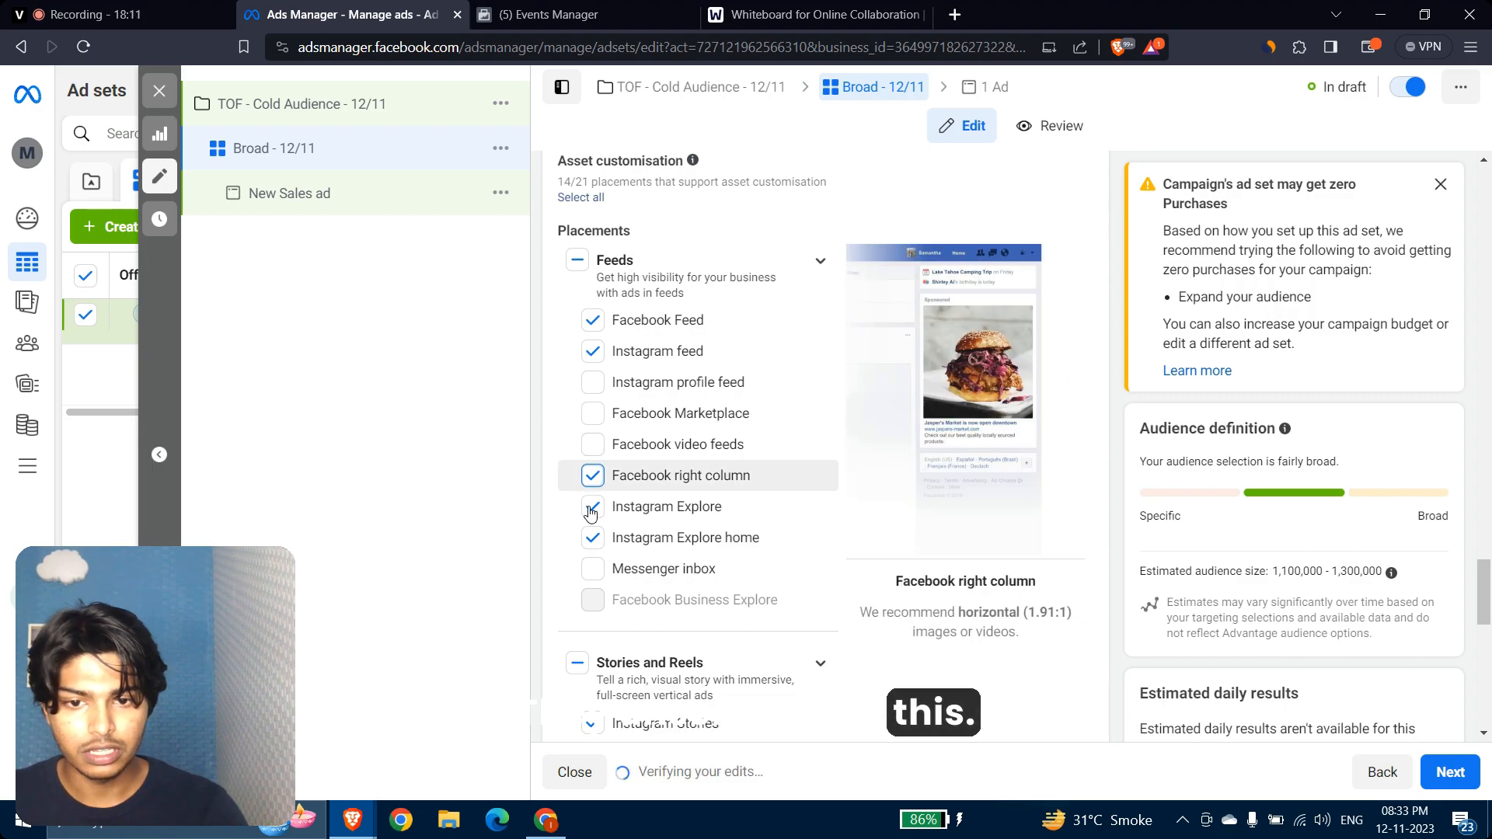
click(592, 538)
click(592, 507)
click(592, 476)
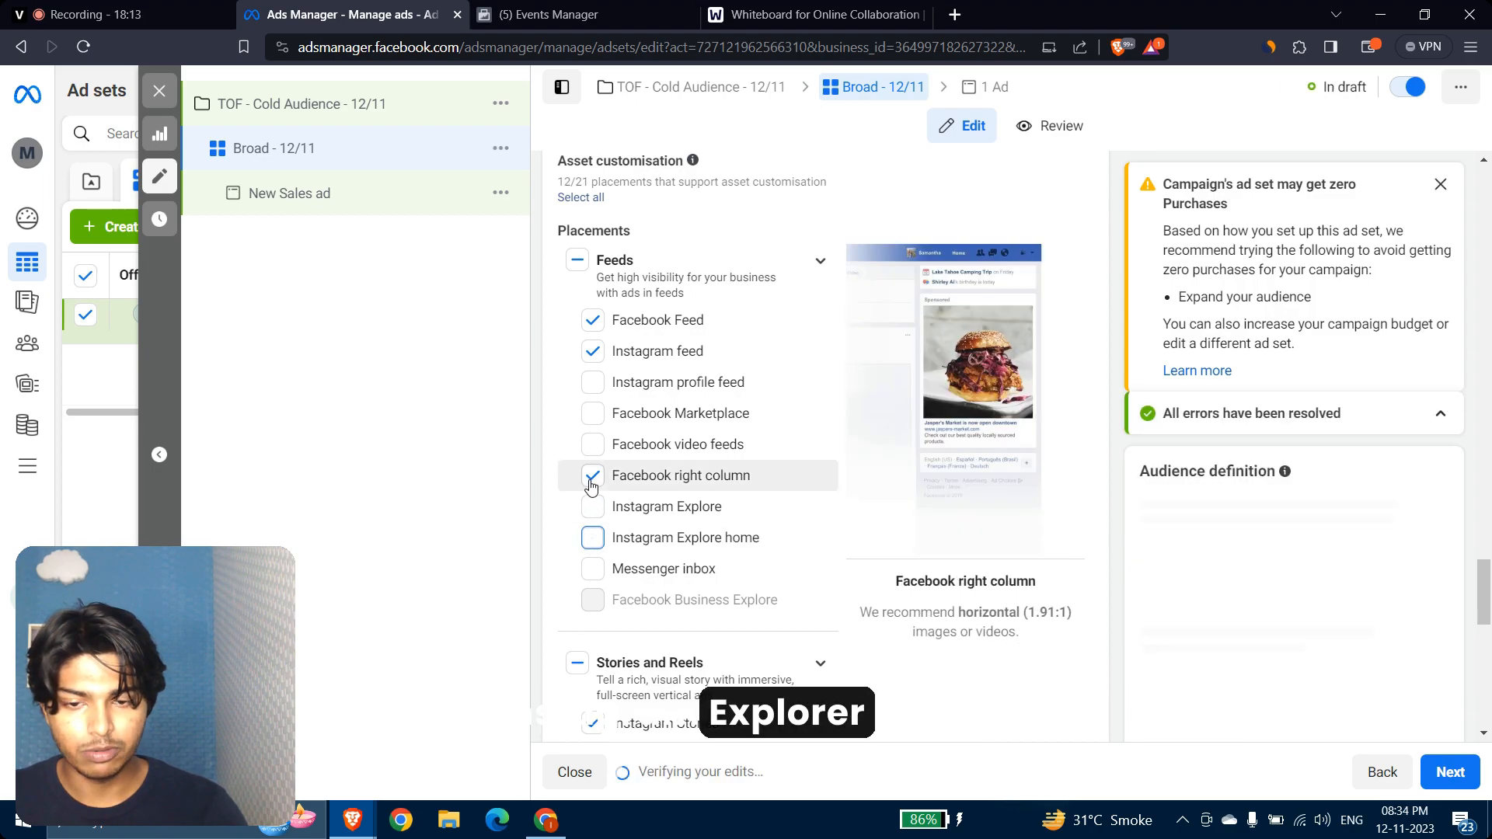
Step: Exclude all in-stream ads for videos and reels, and review the remaining placement groups
scroll(589, 486, down, 4)
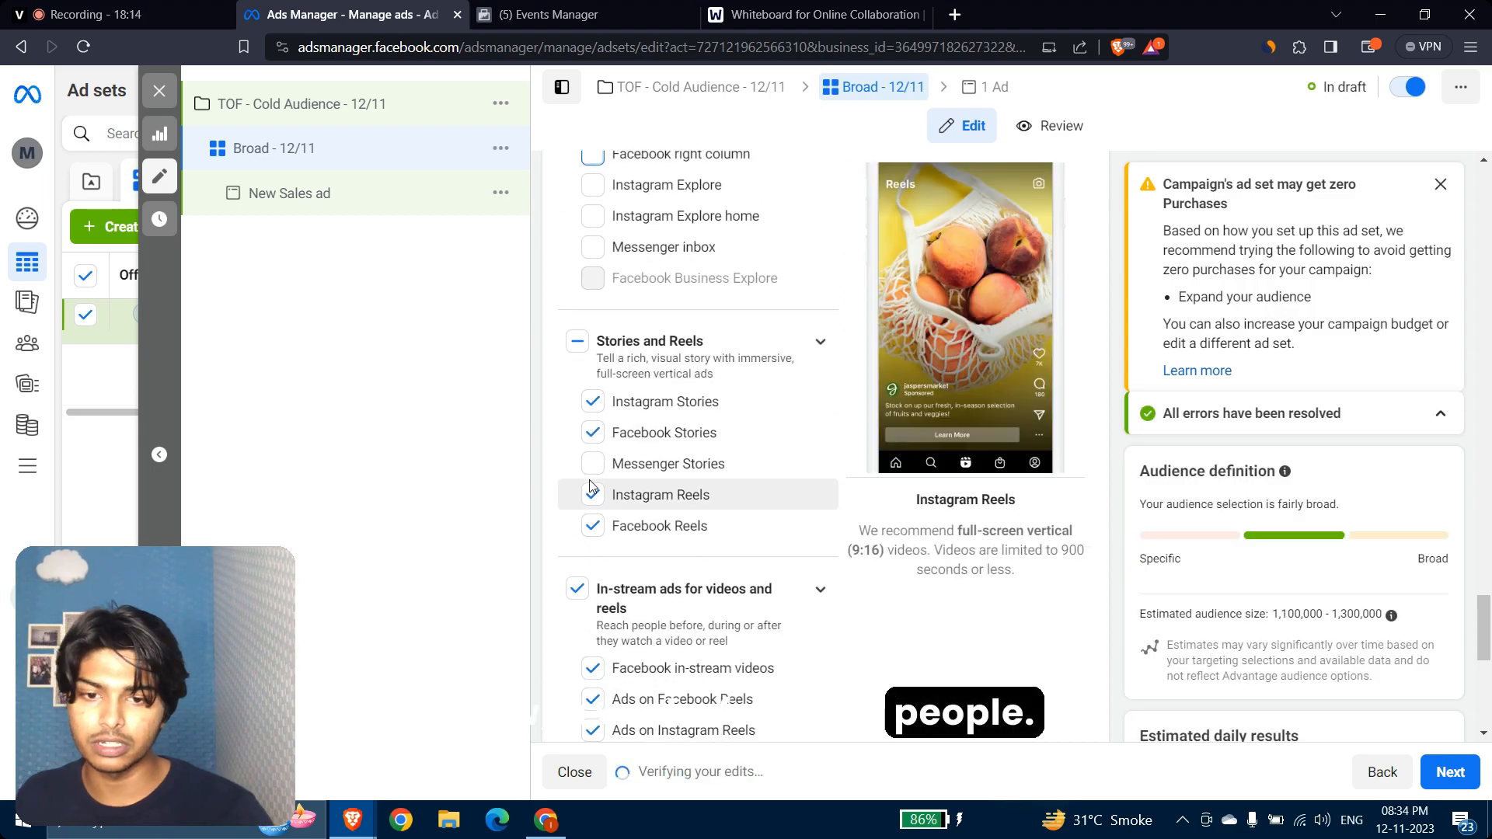
scroll(589, 486, down, 2)
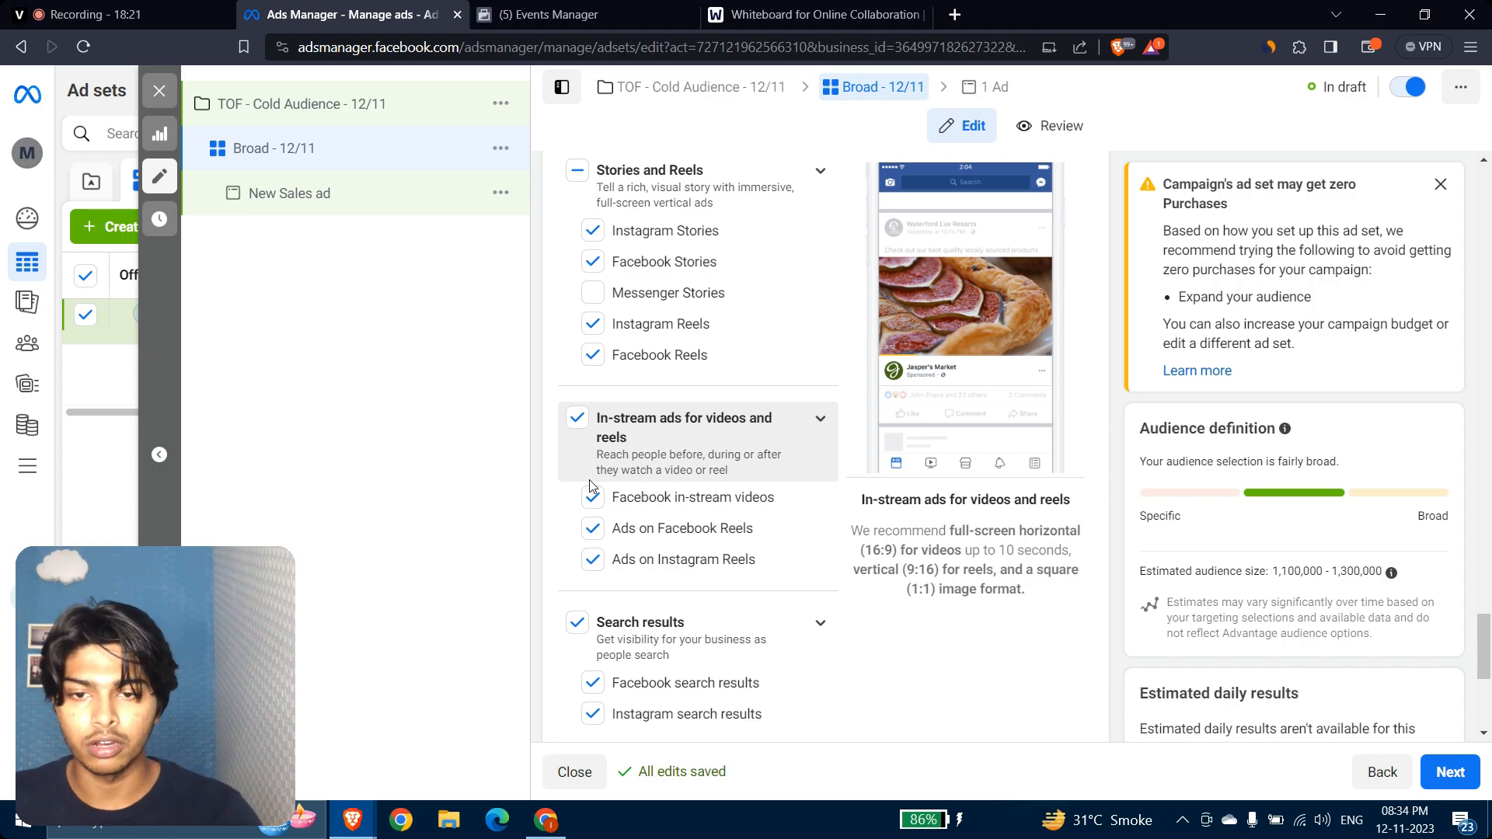
click(582, 427)
scroll(684, 273, down, 5)
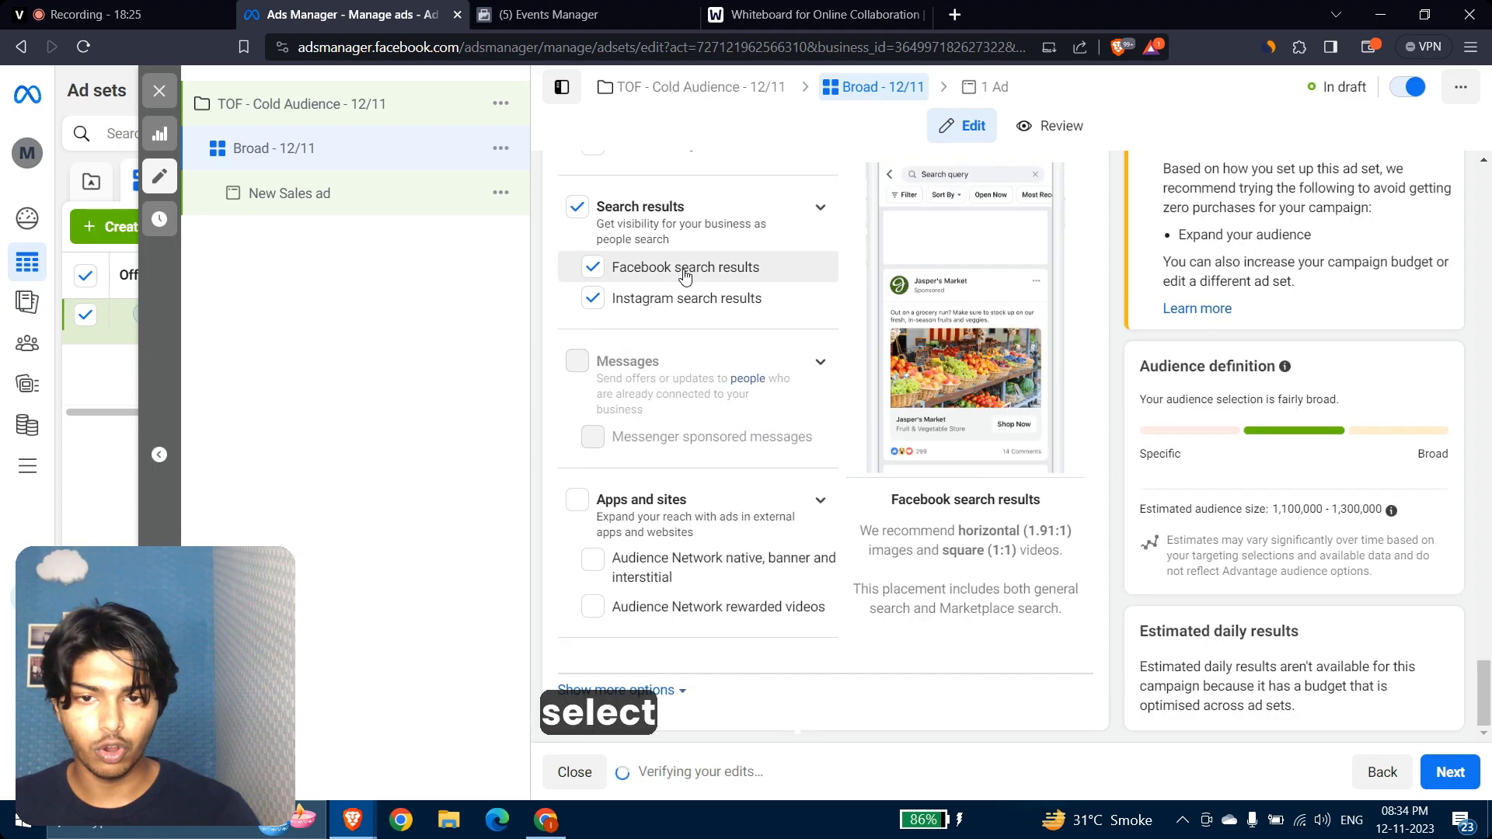
scroll(684, 276, up, 4)
scroll(683, 276, down, 4)
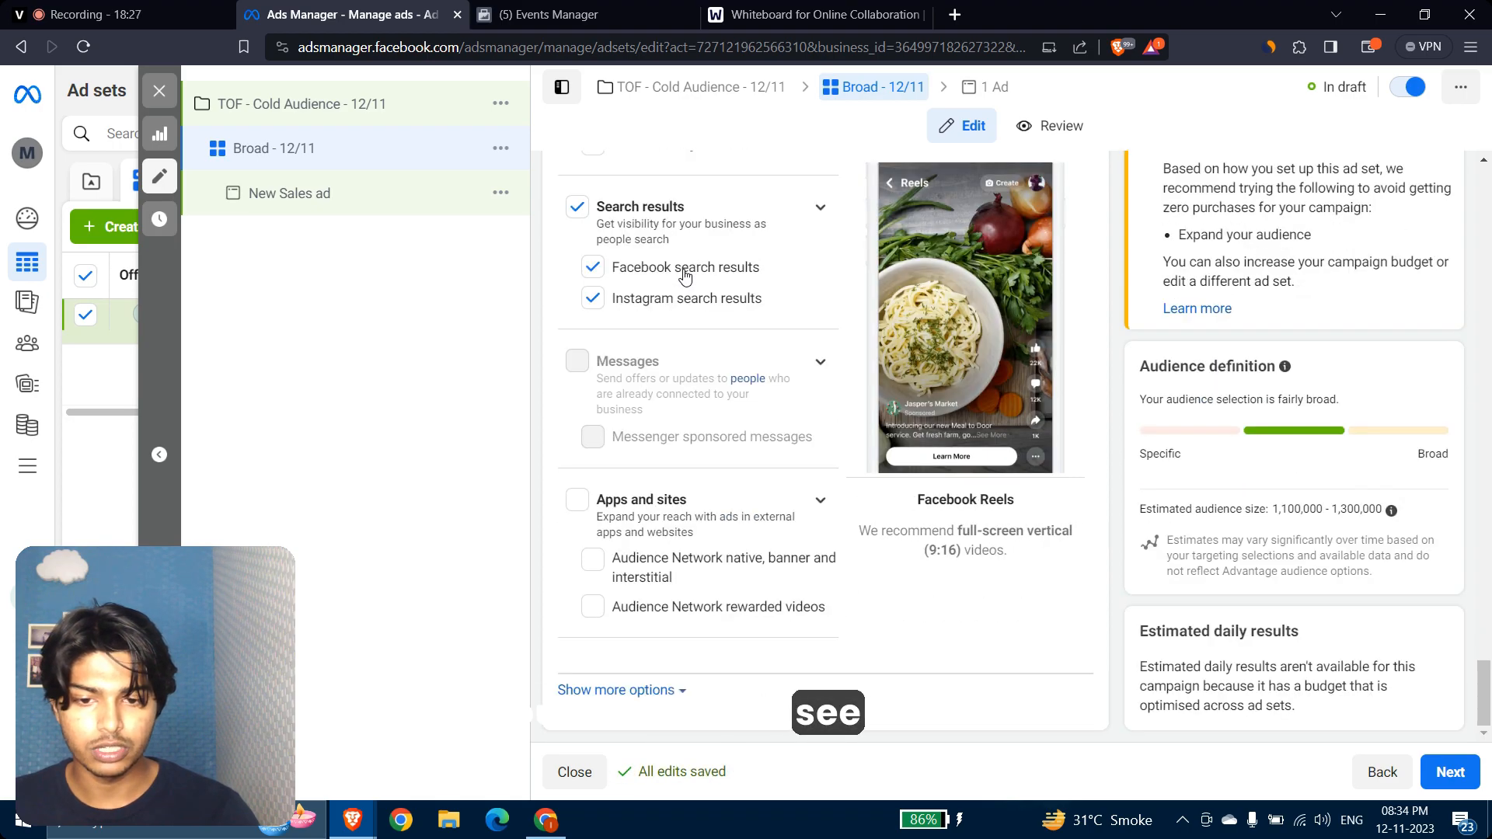
Step: Rename the New Sales ad as "Dog Bow - 12"
click(357, 198)
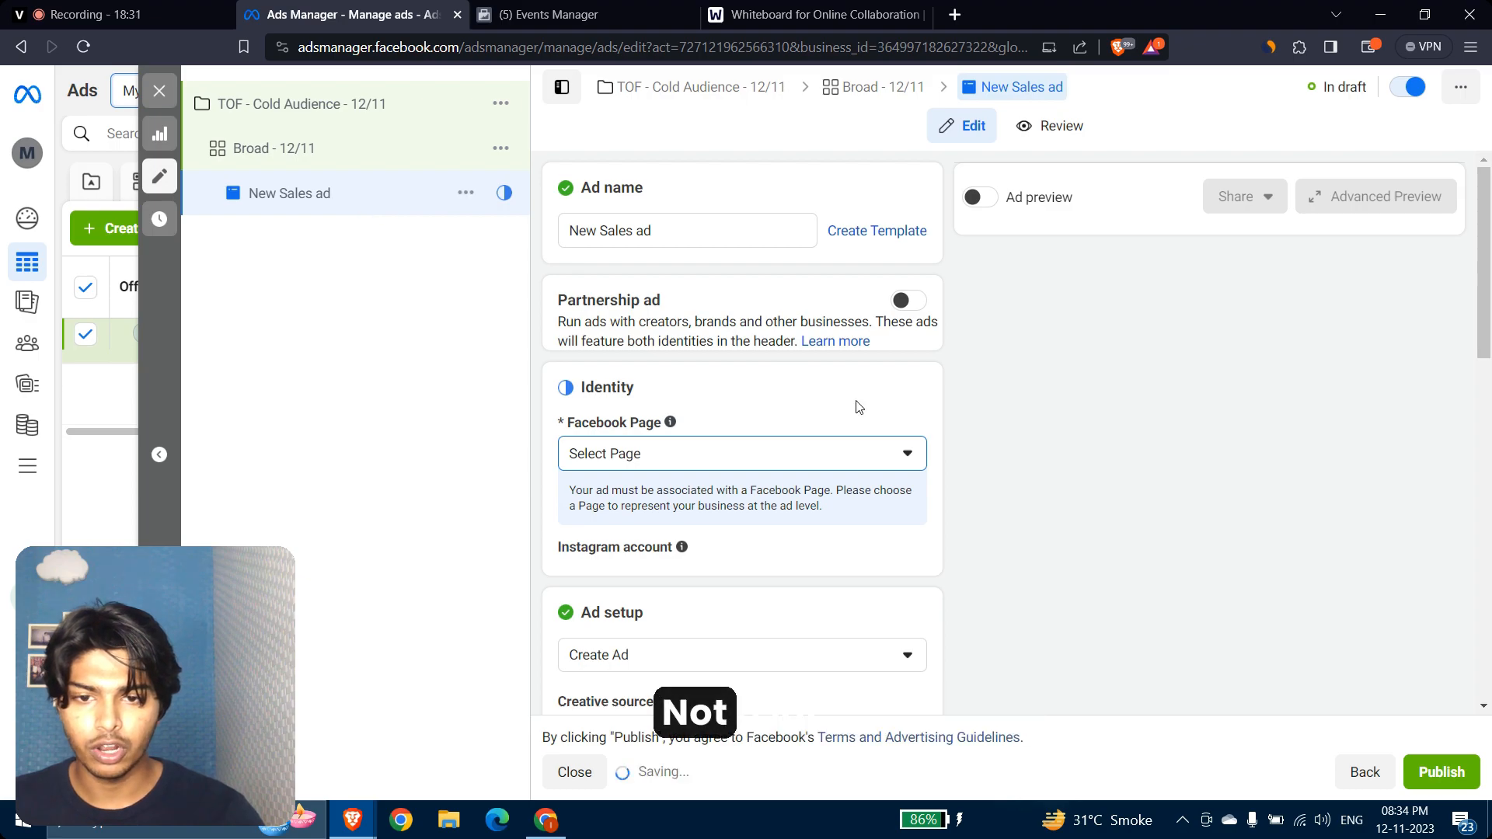
triple_click(671, 230)
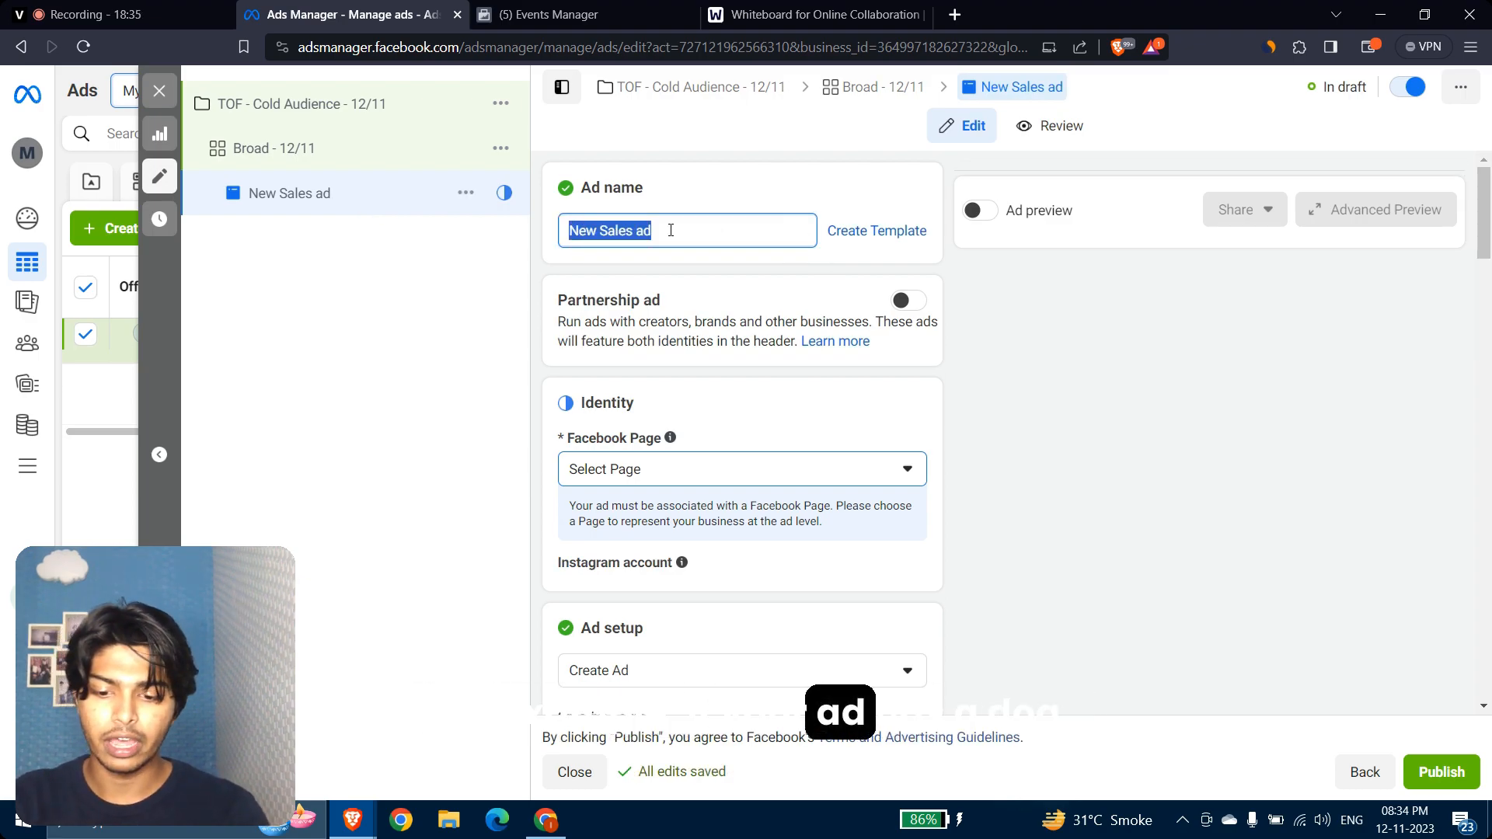
text(Dog Bow)
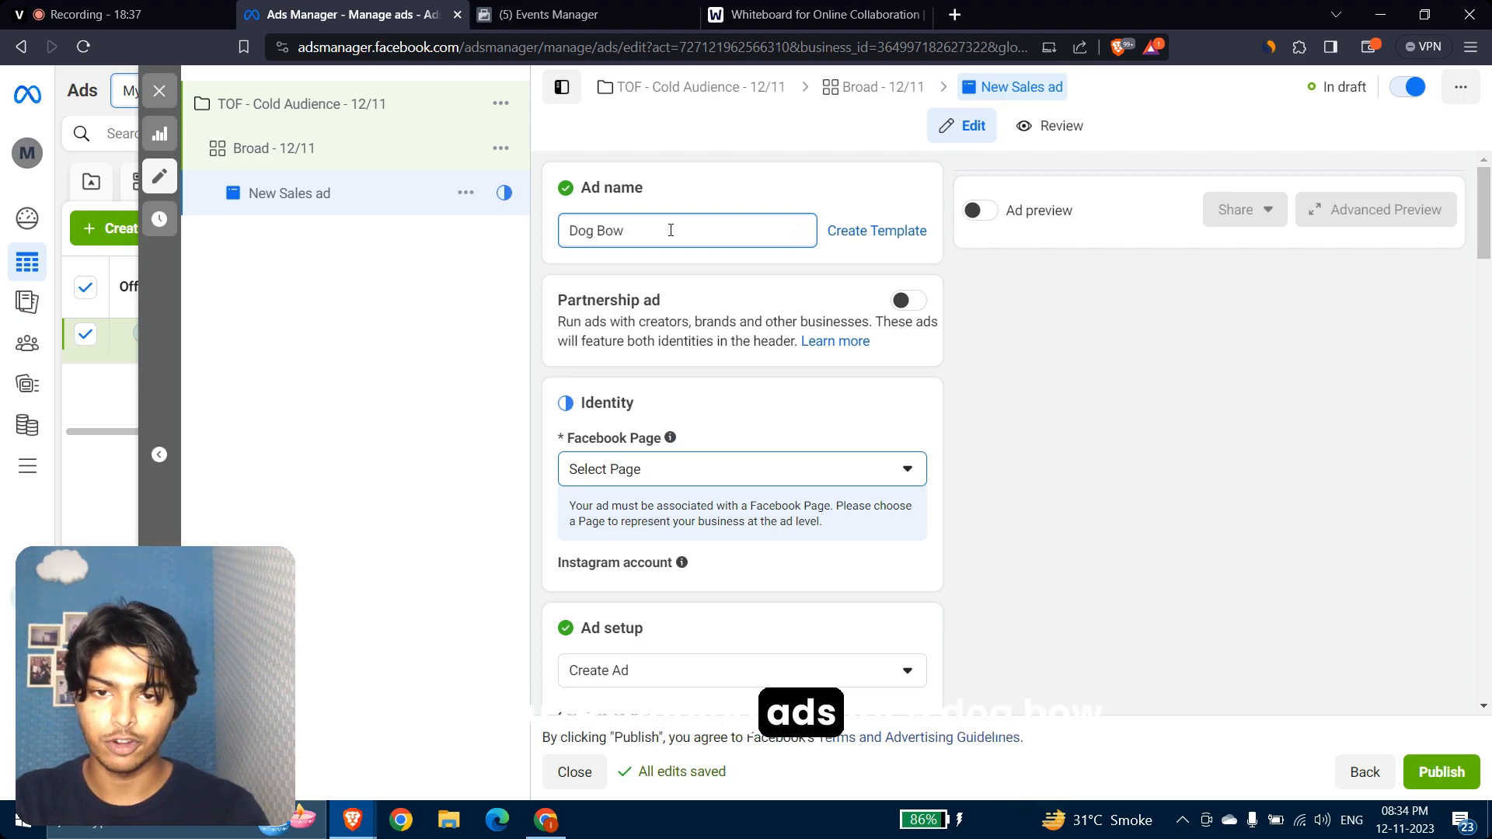
text( -)
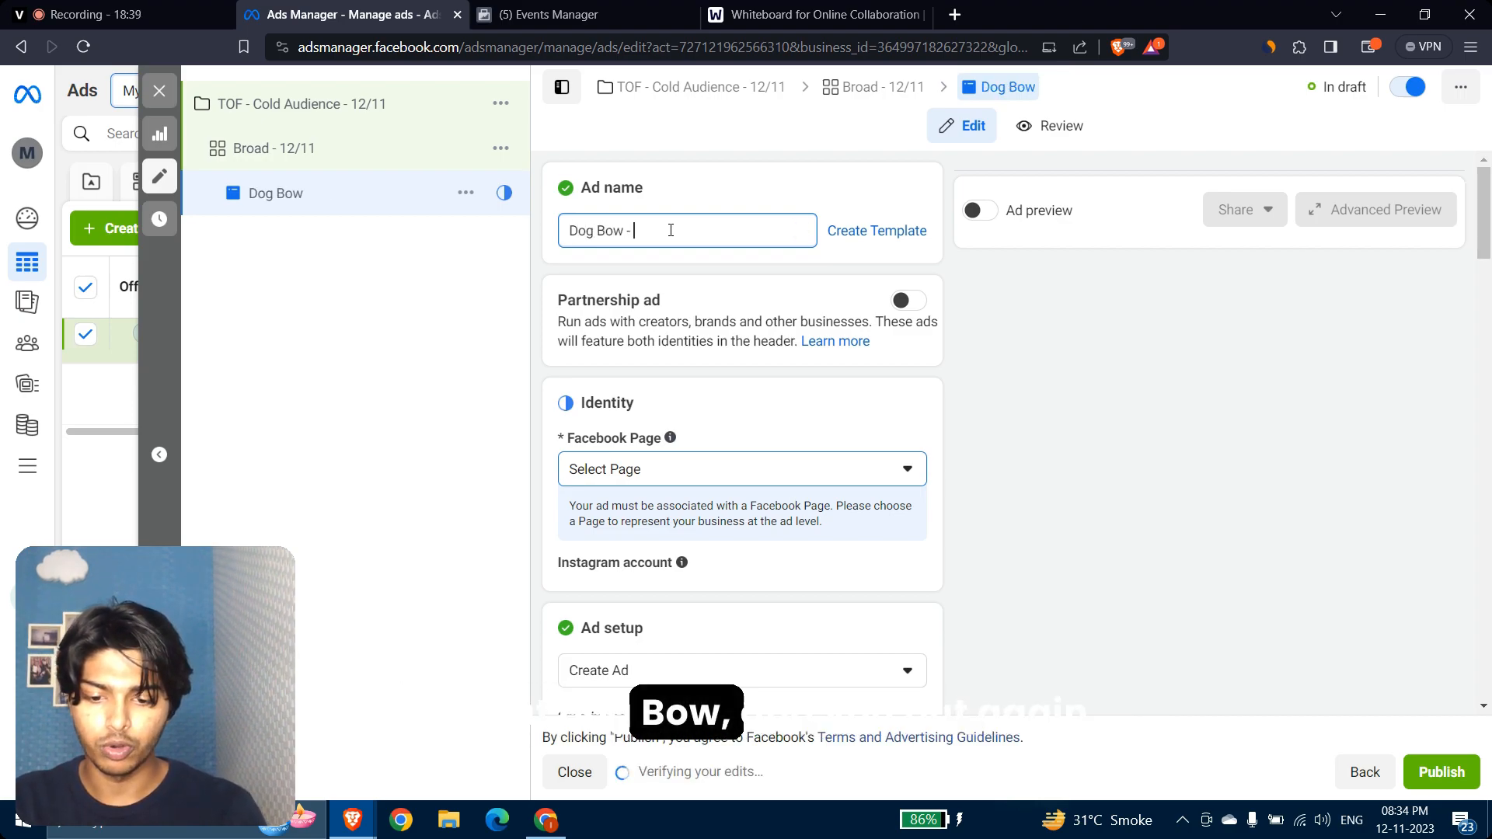
text( 12)
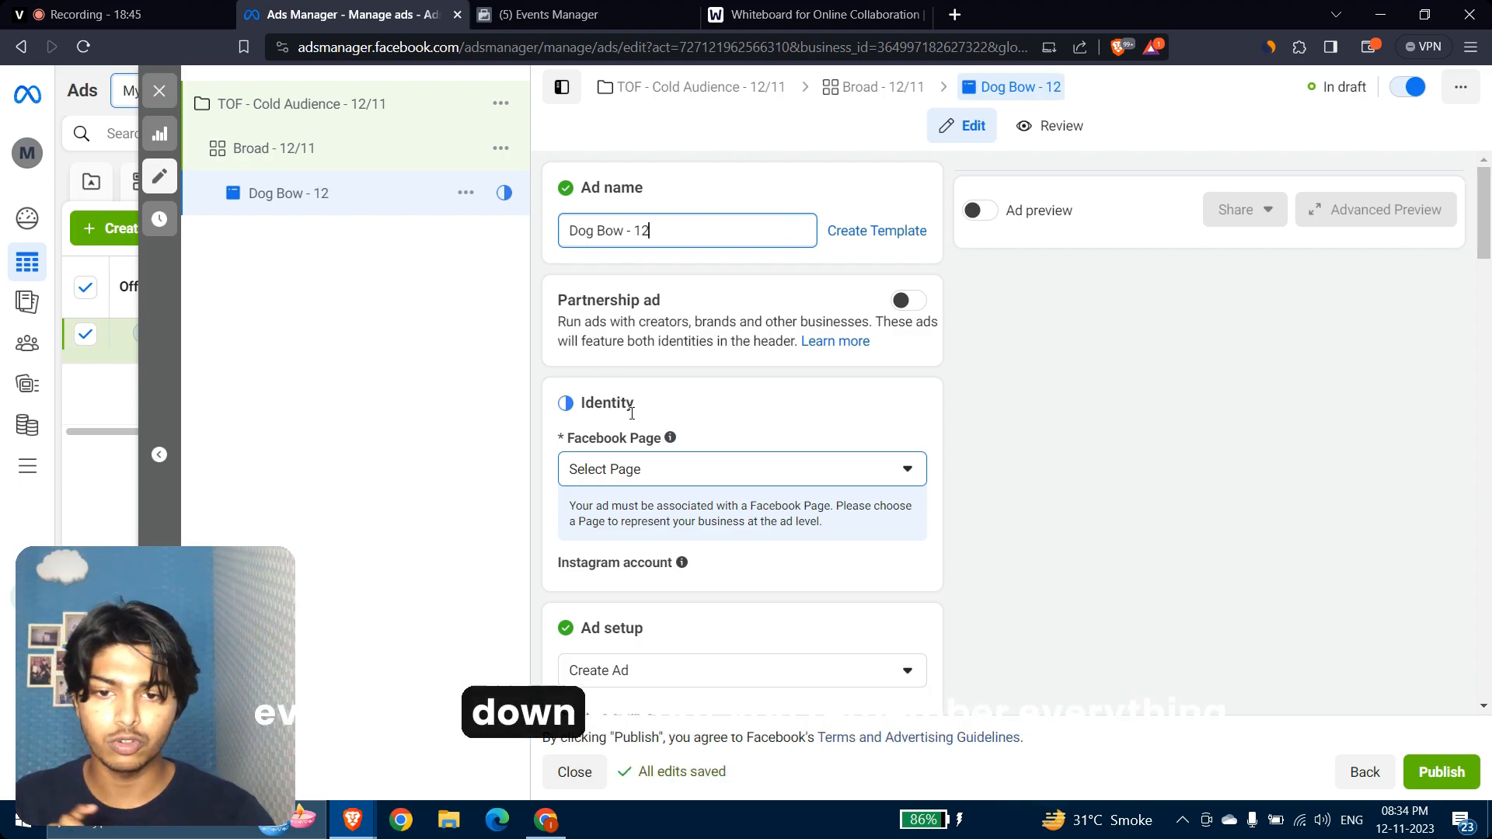
click(744, 417)
Step: Set the ad's Facebook Page to My fur buddy from the personal Pages, and check the available Instagram account options
scroll(744, 418, down, 2)
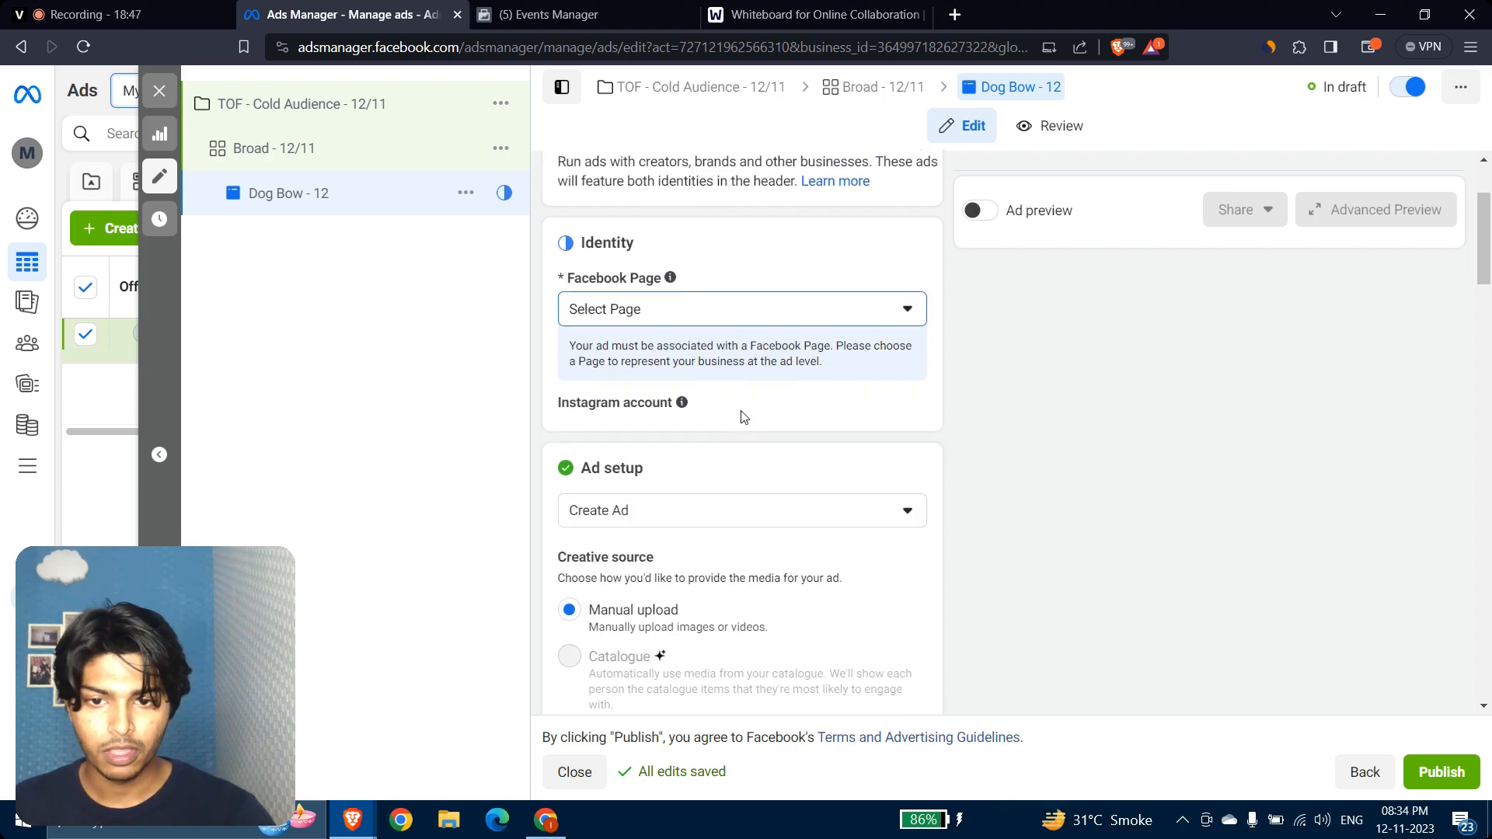
click(623, 303)
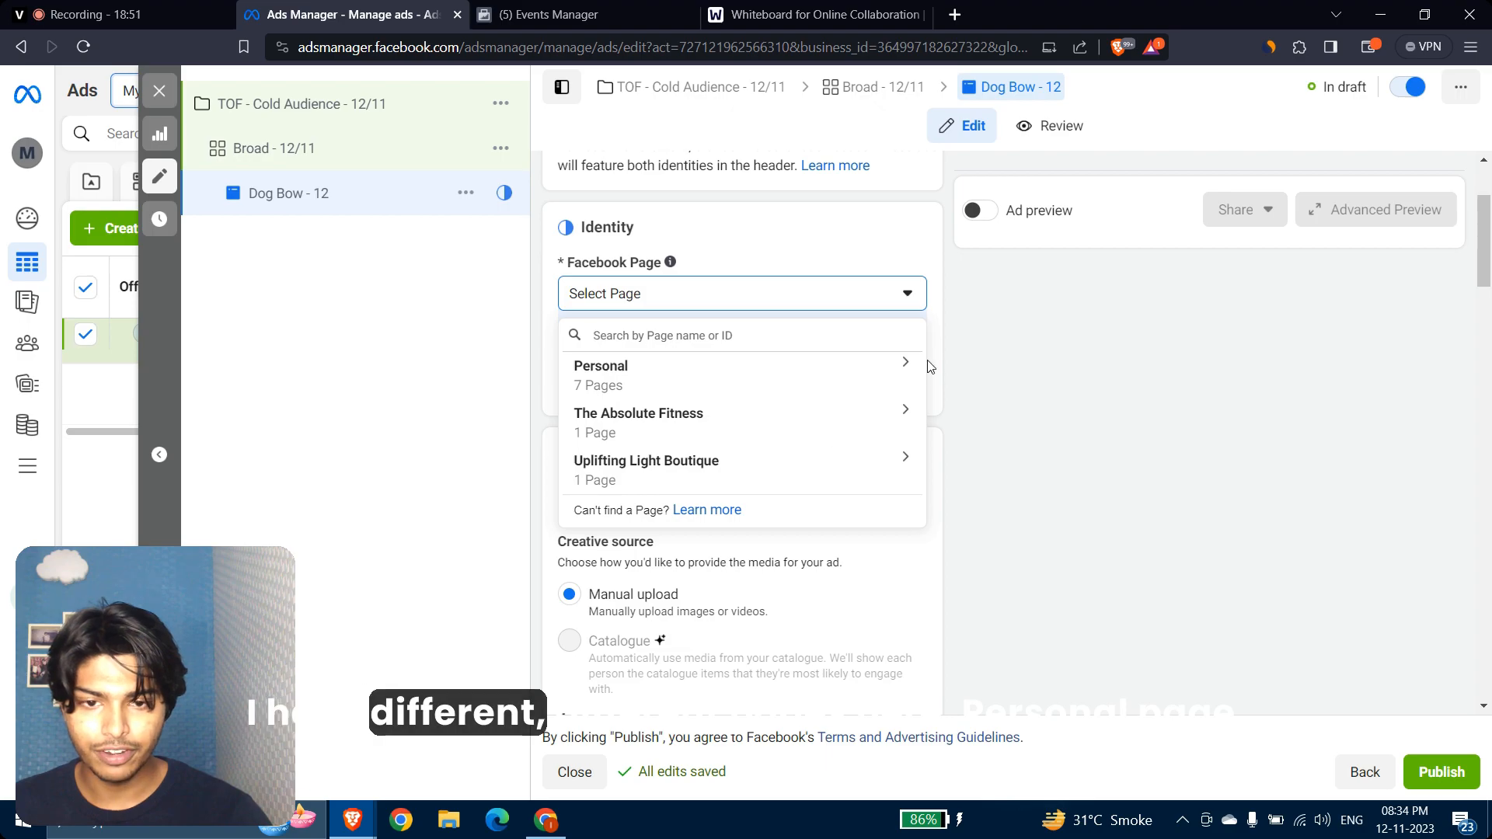
click(910, 372)
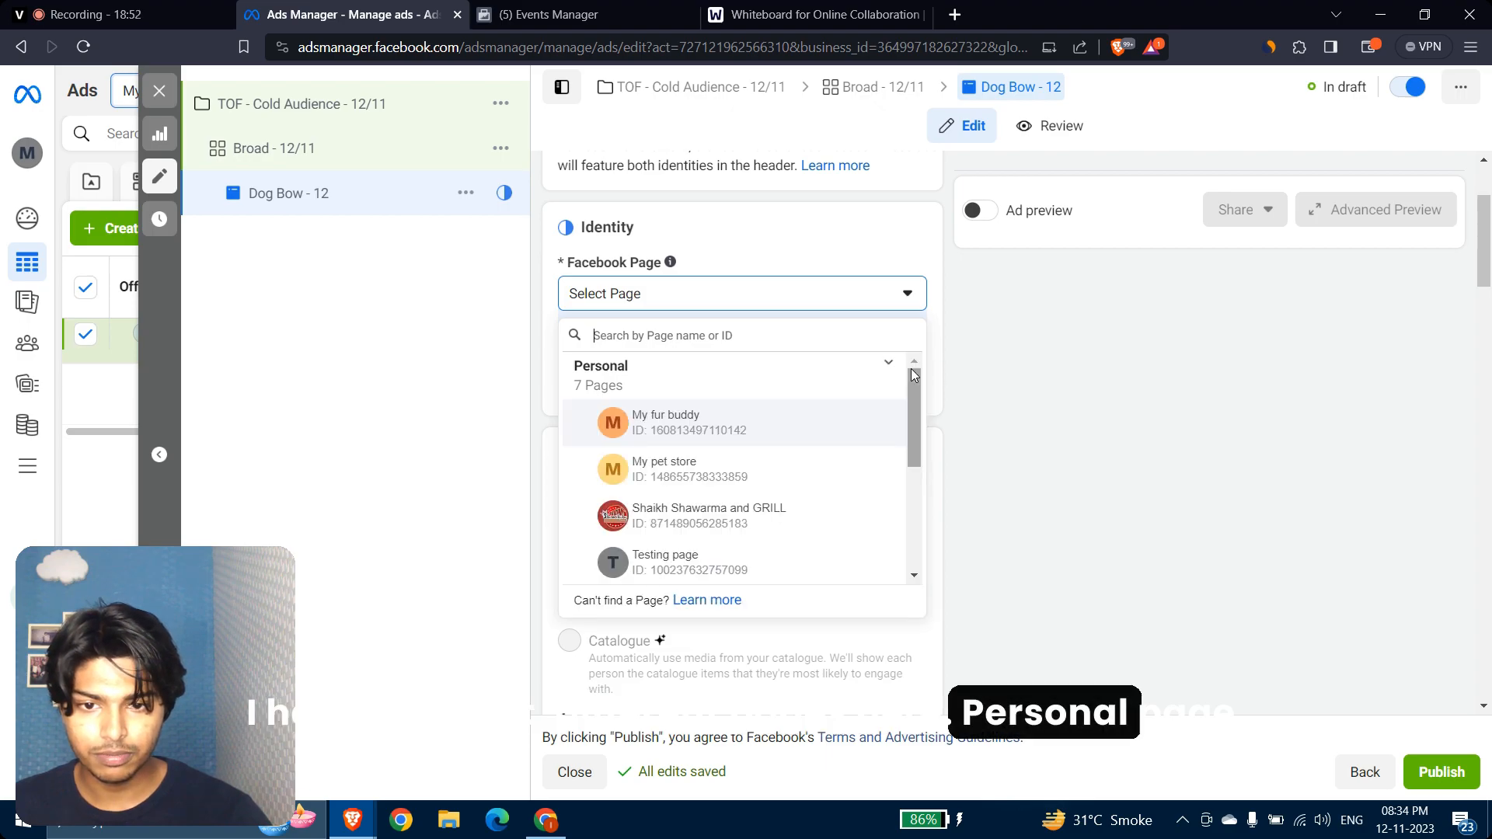
click(633, 427)
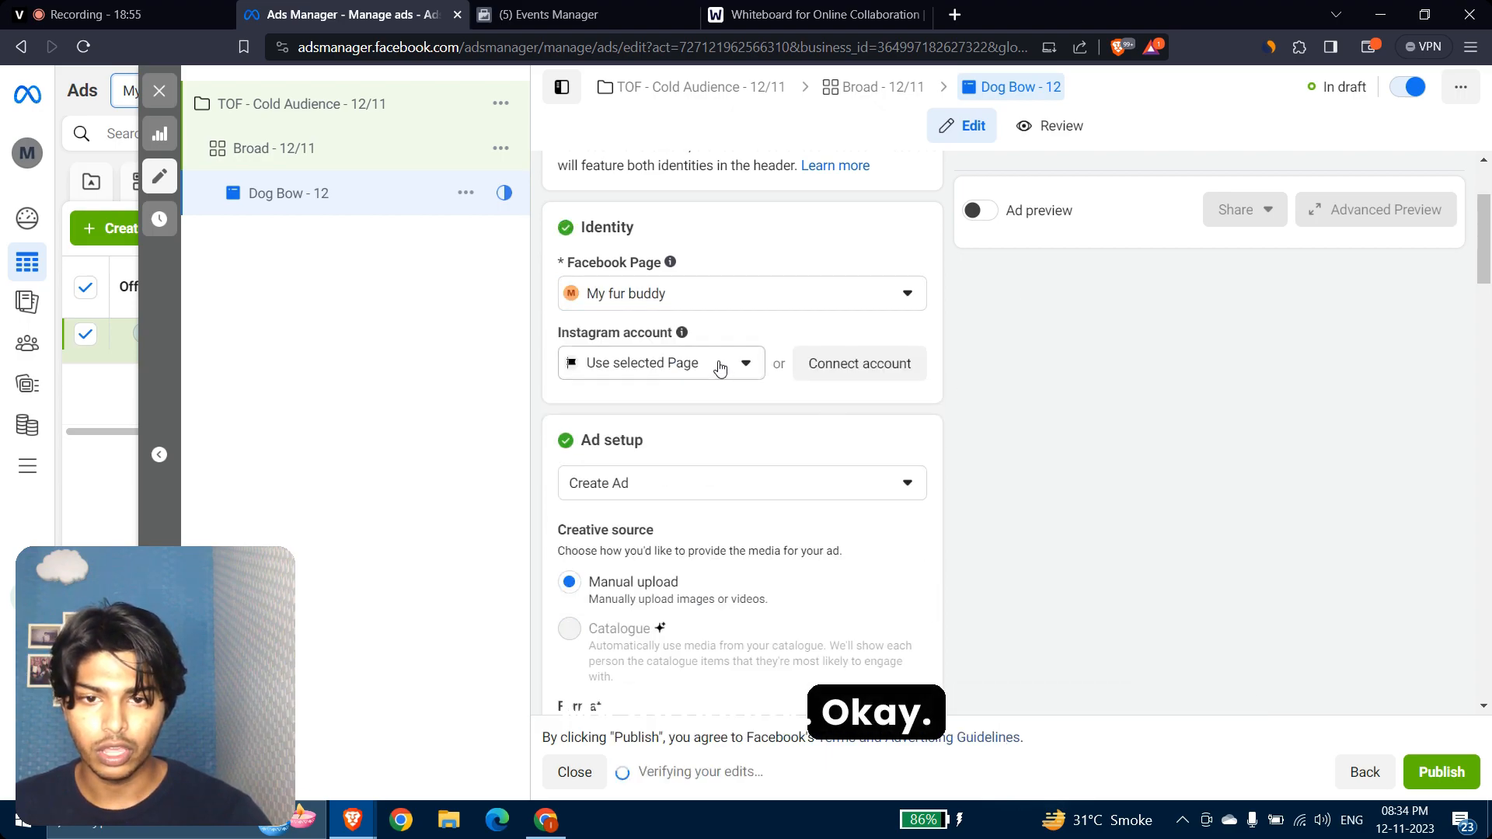
click(717, 366)
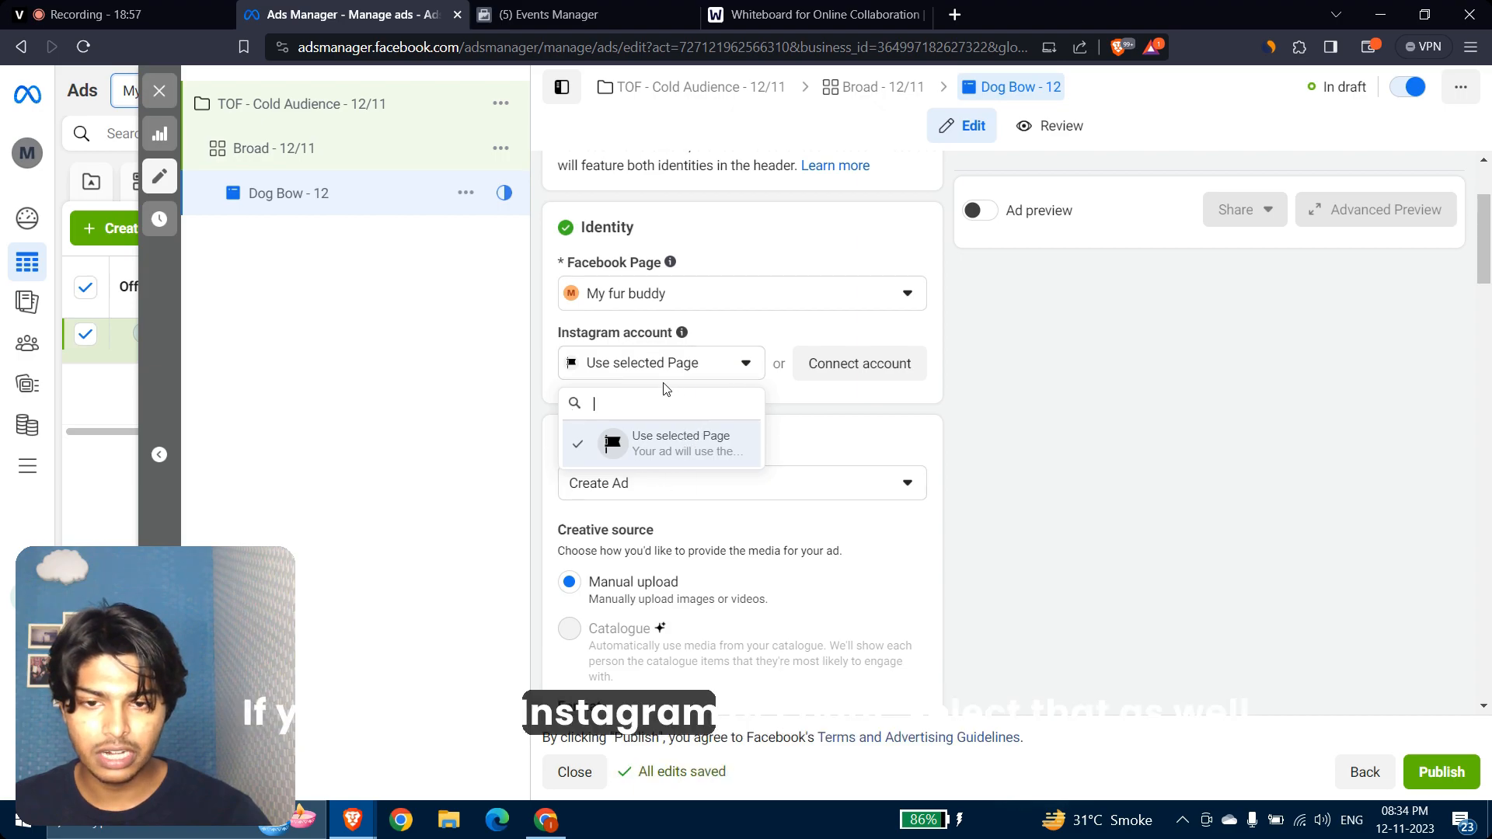
click(824, 438)
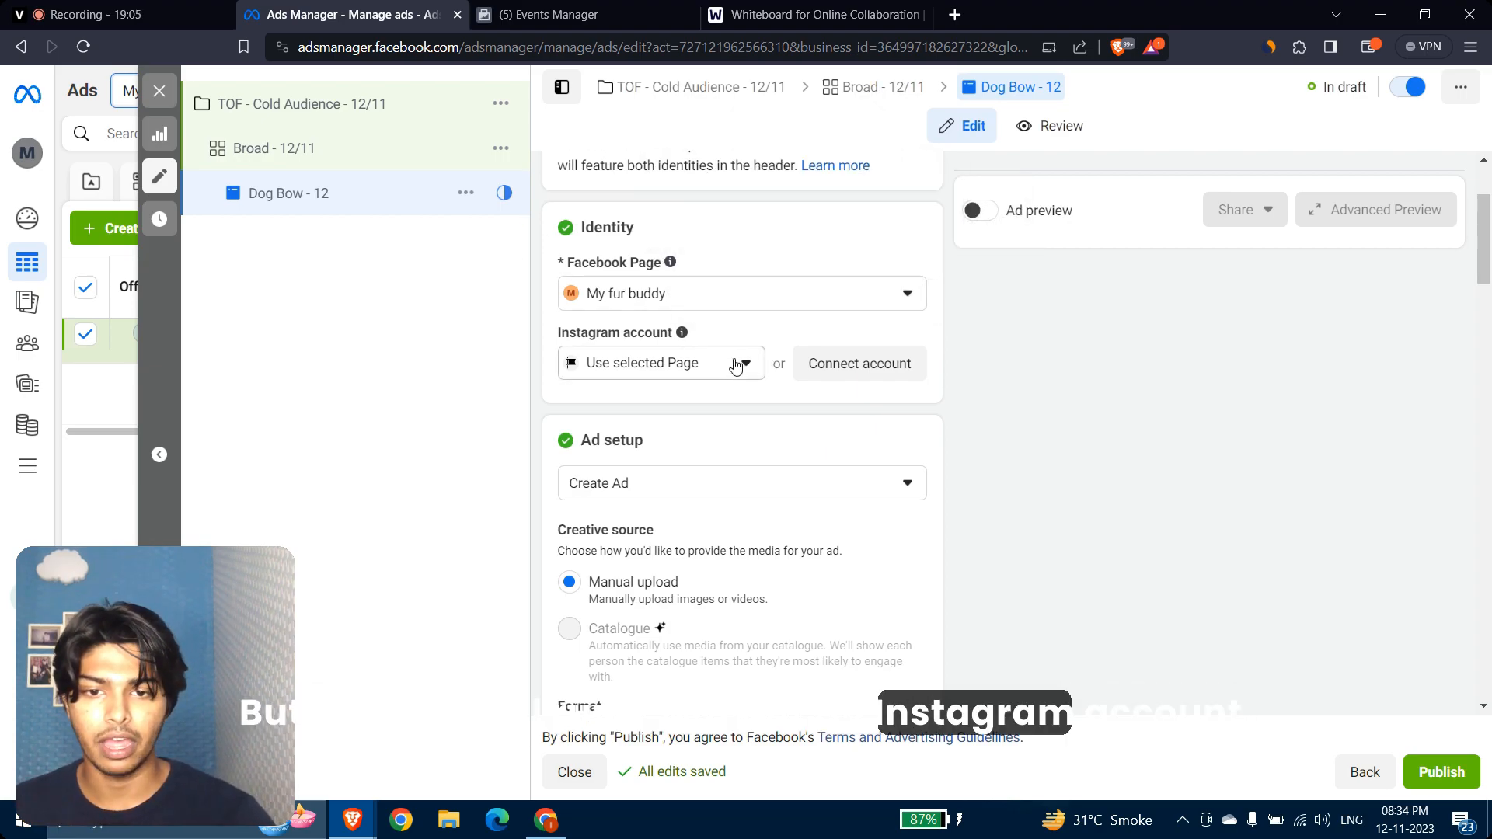
Step: Review the creative source and format options in the ad setup, covering manual upload, catalogue, single image or video, and carousel
scroll(769, 417, down, 4)
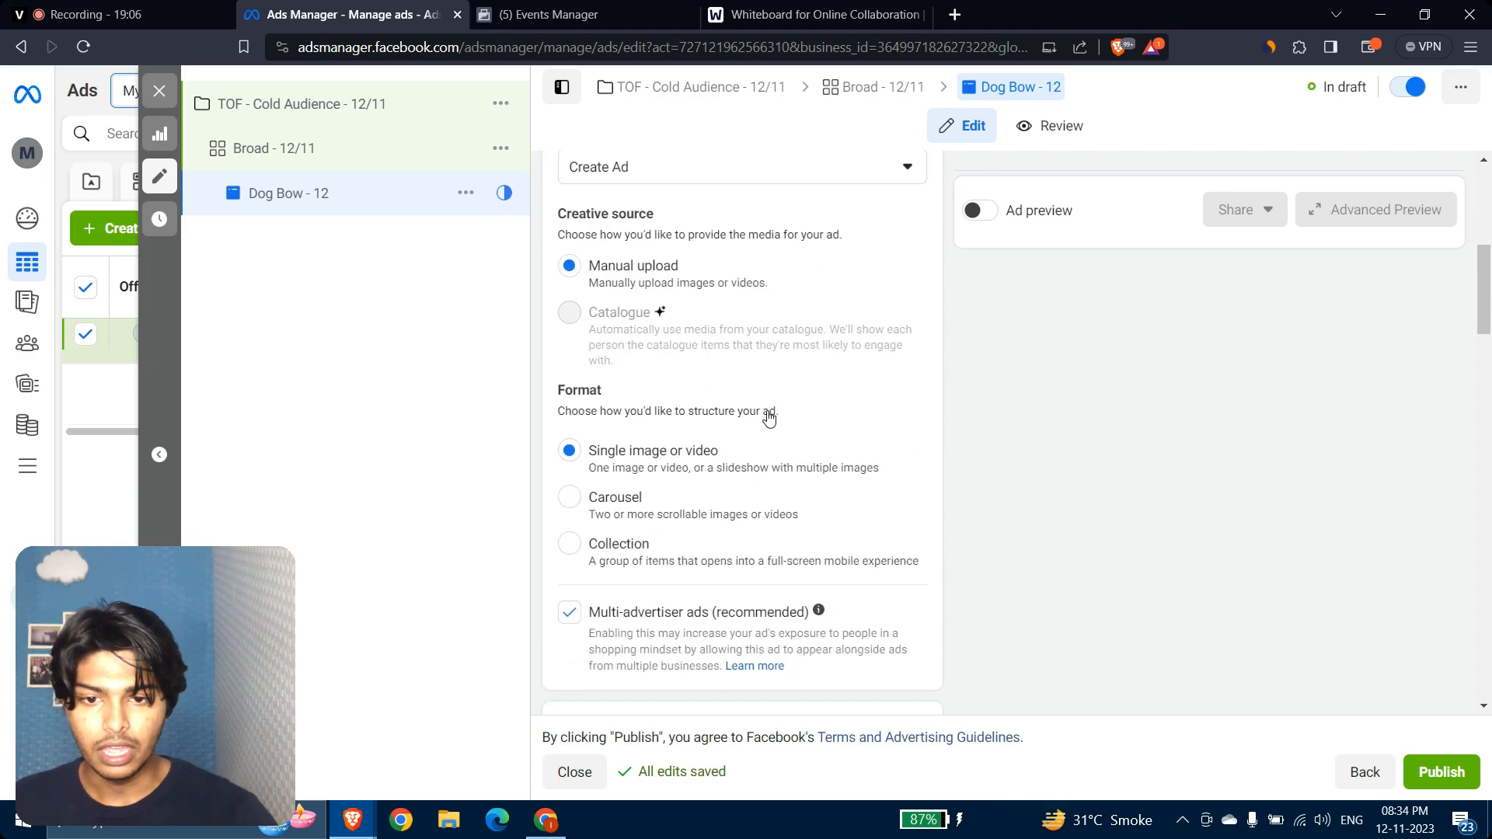
scroll(769, 417, down, 1)
scroll(766, 409, up, 2)
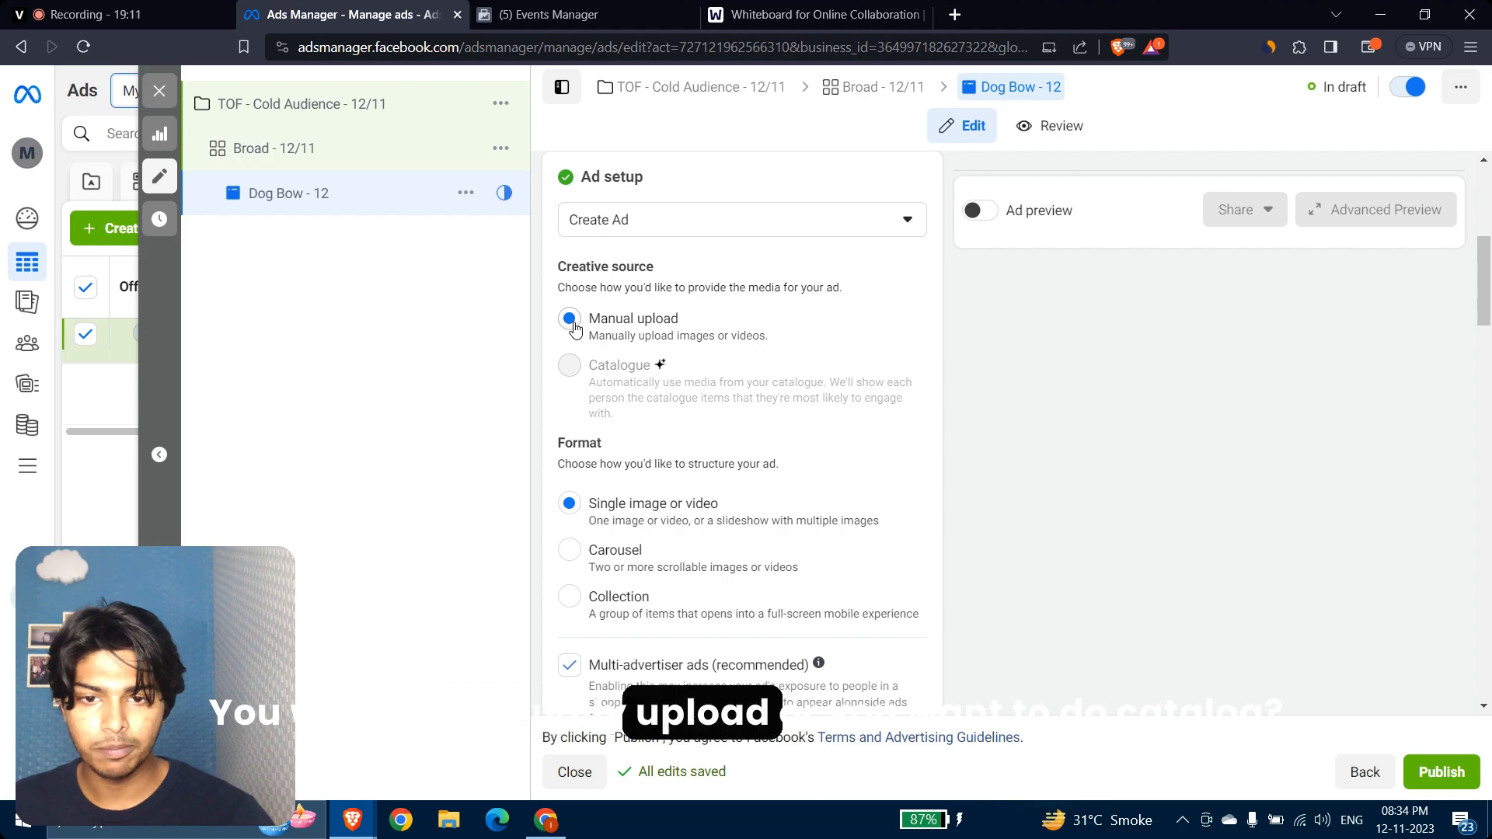
mouse_move(568, 366)
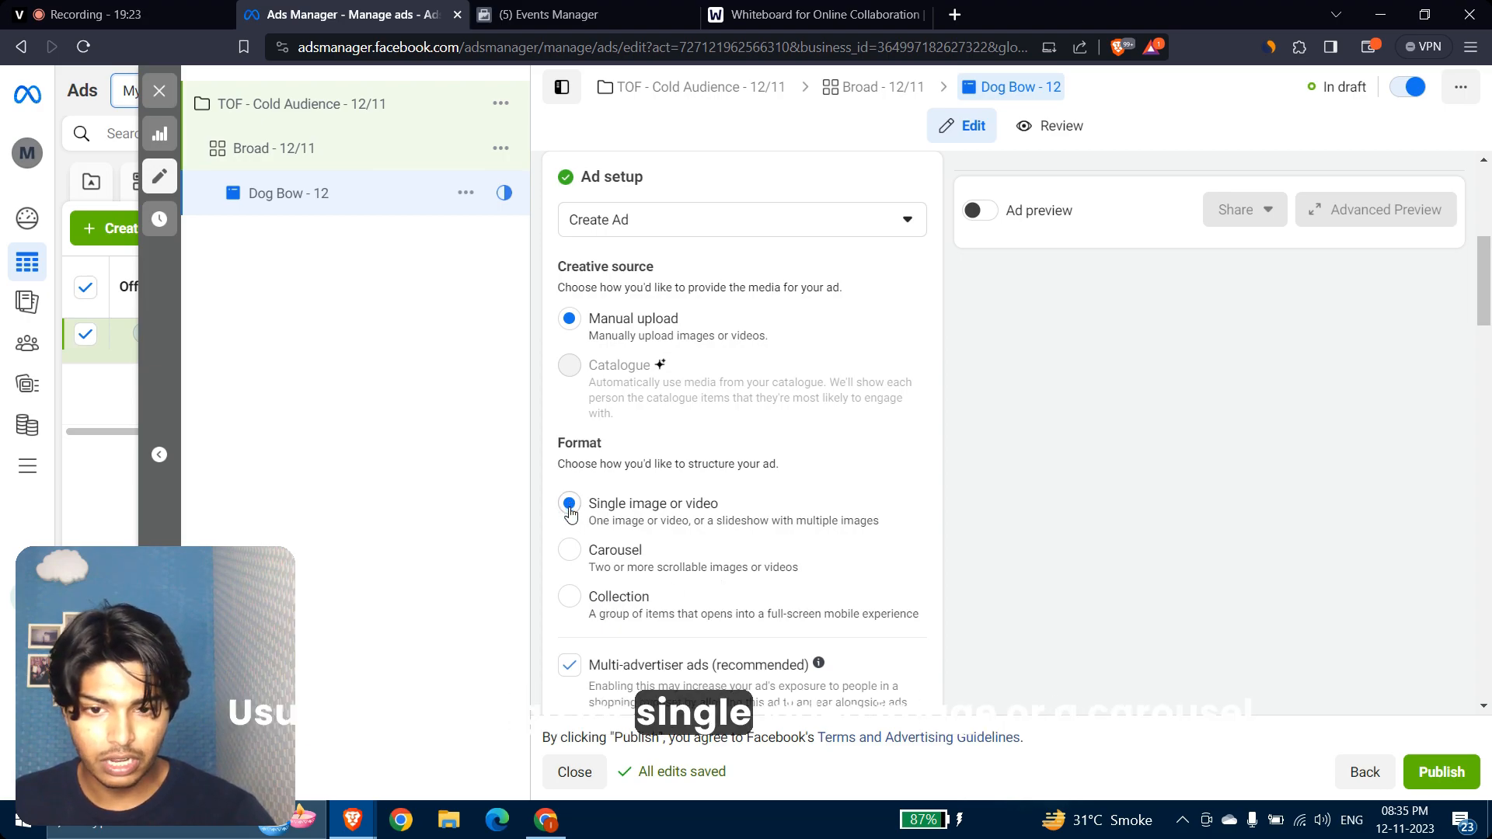
scroll(626, 487, down, 3)
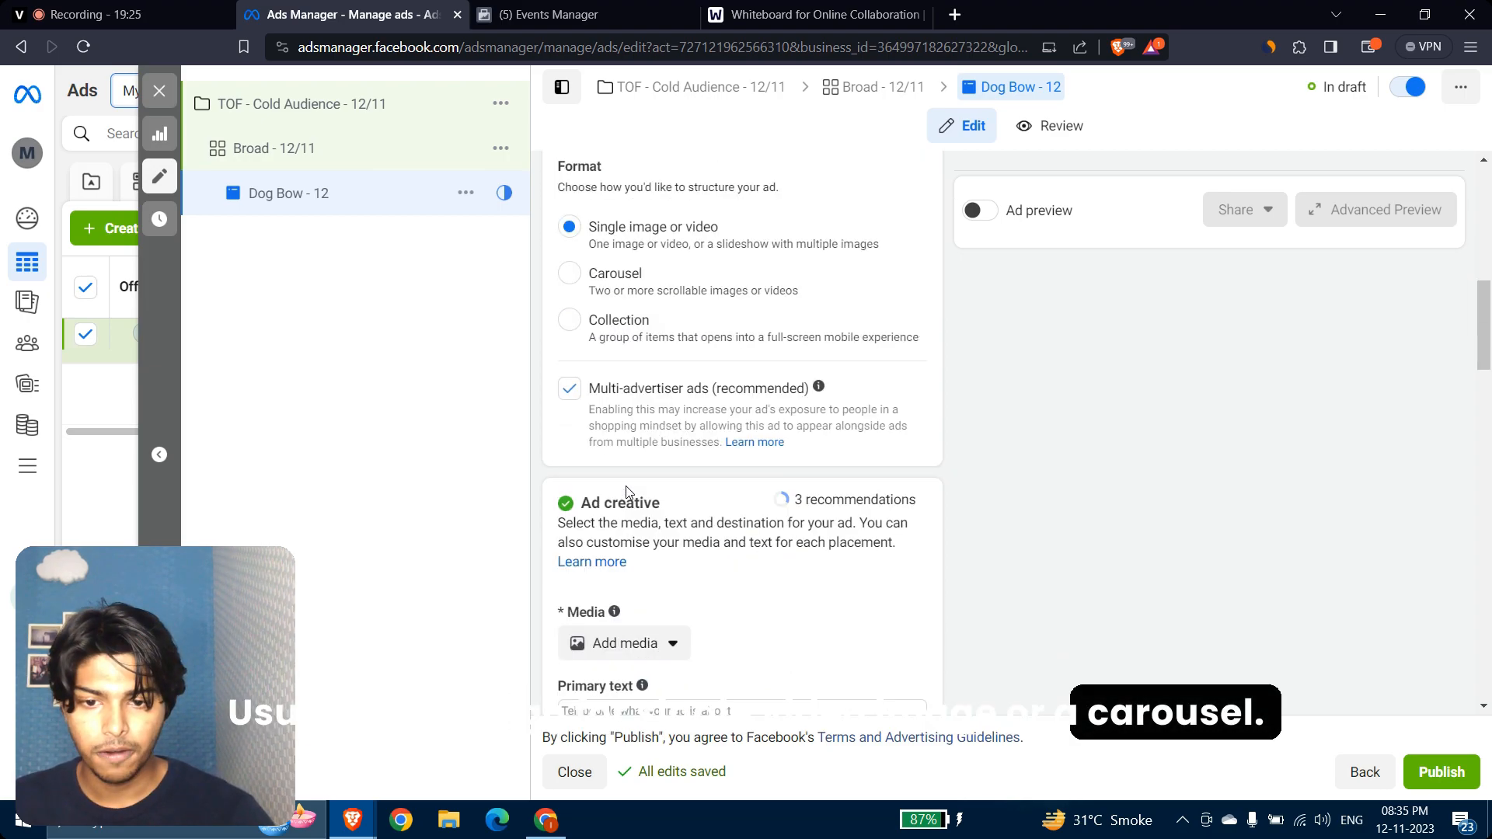
scroll(626, 487, down, 4)
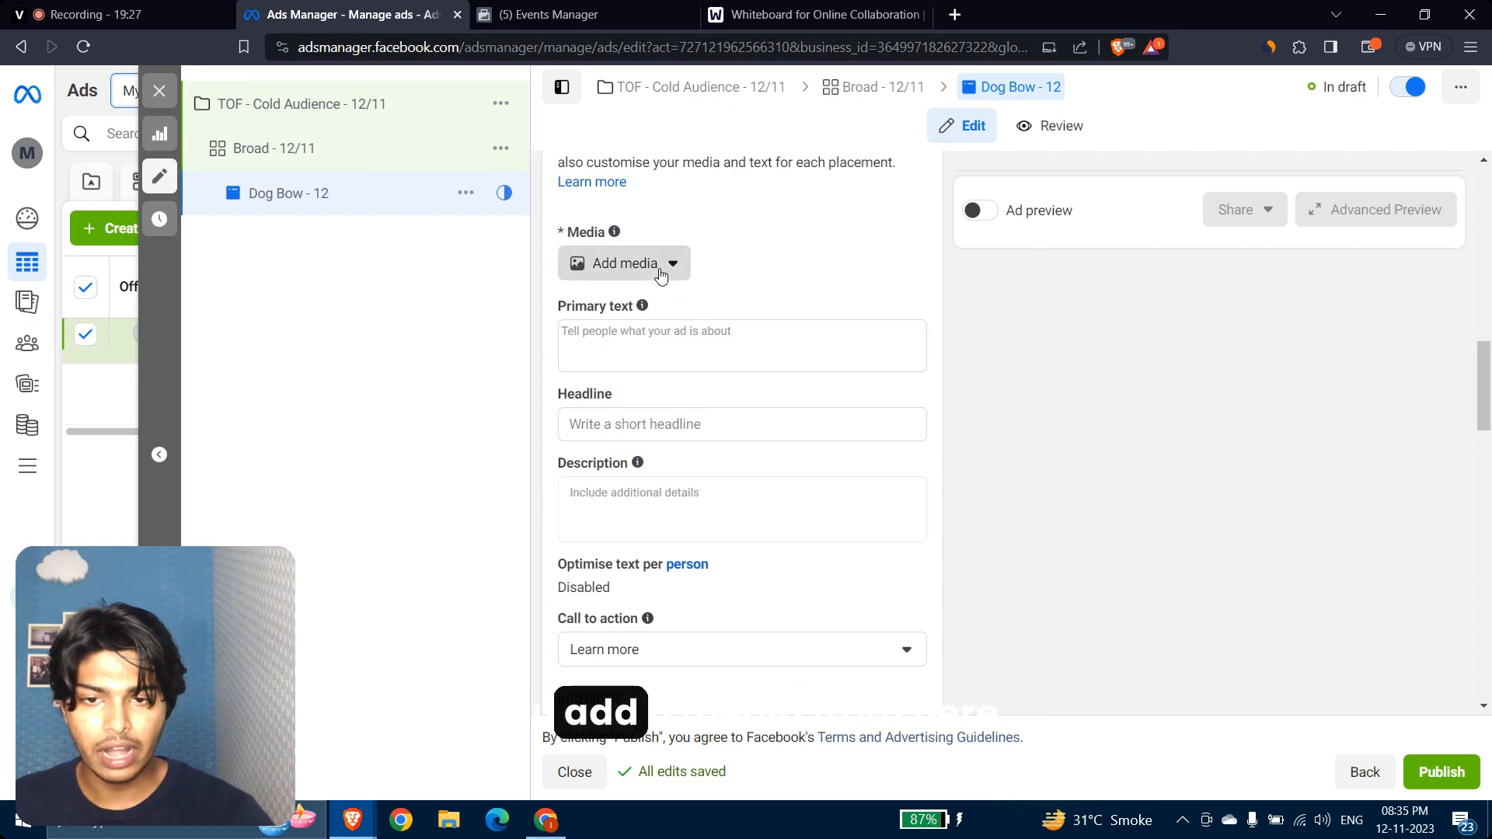
click(660, 274)
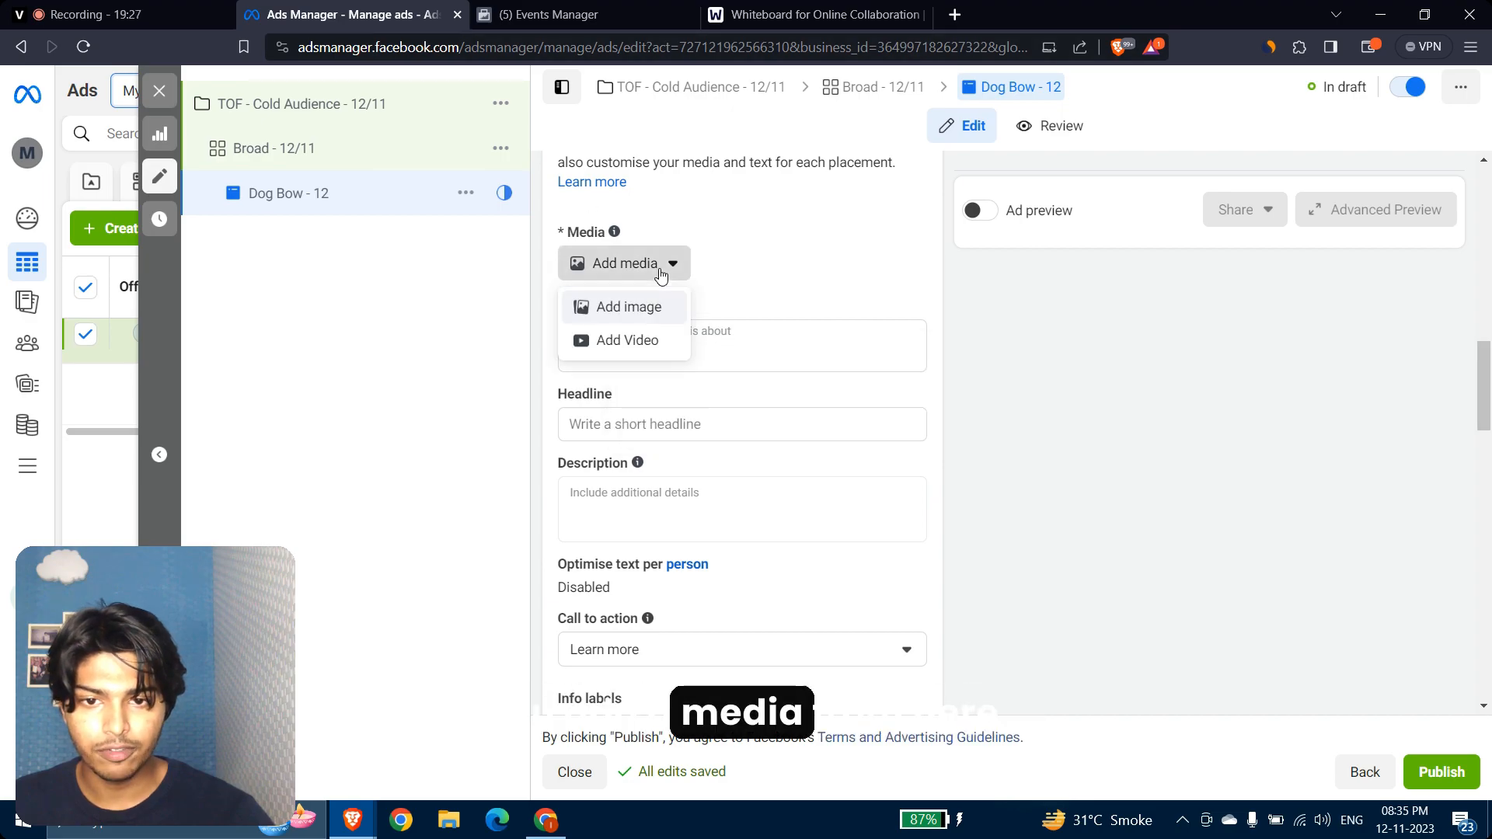
click(629, 339)
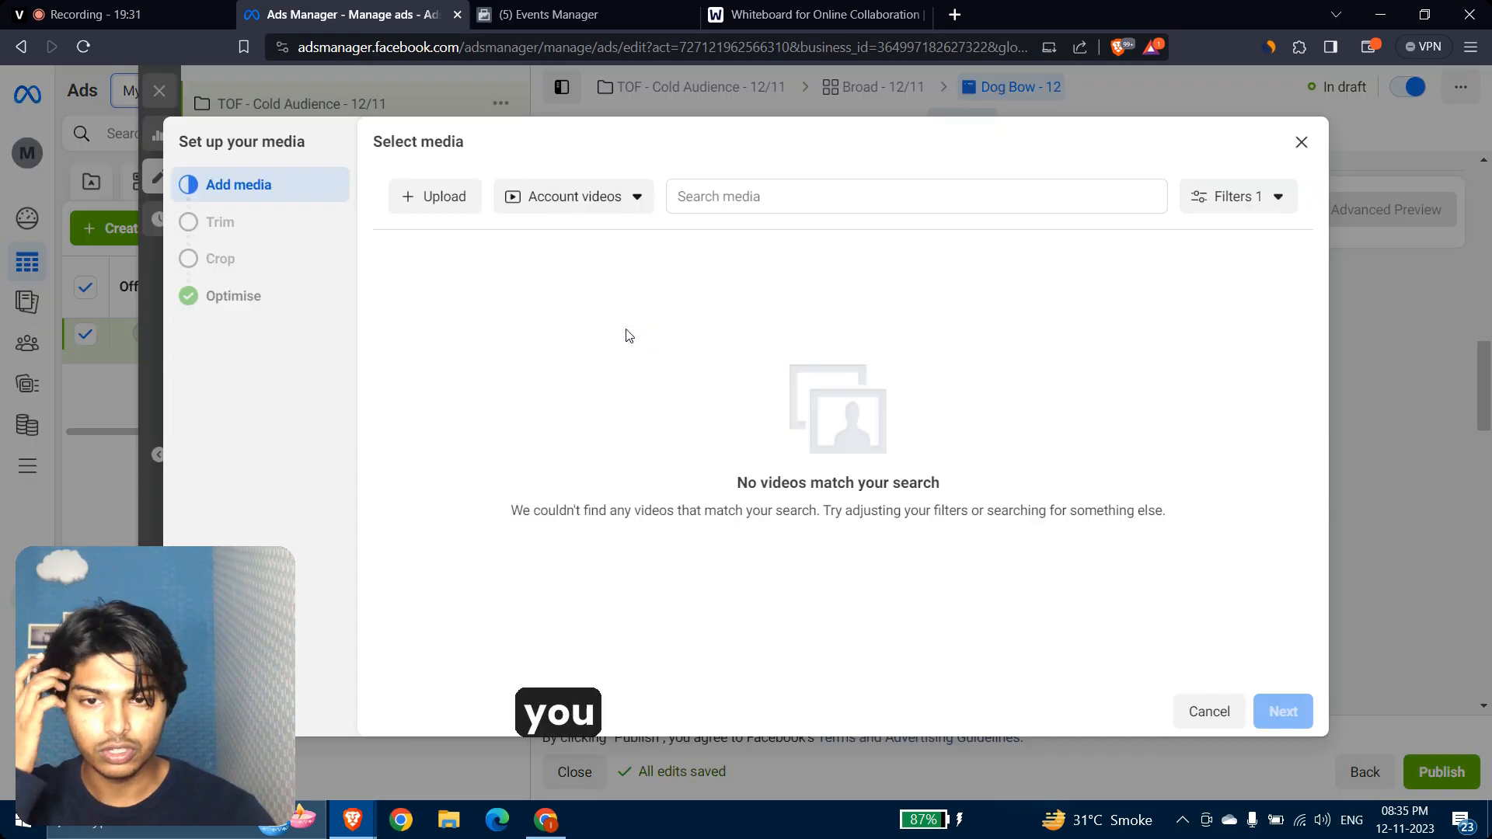
click(439, 198)
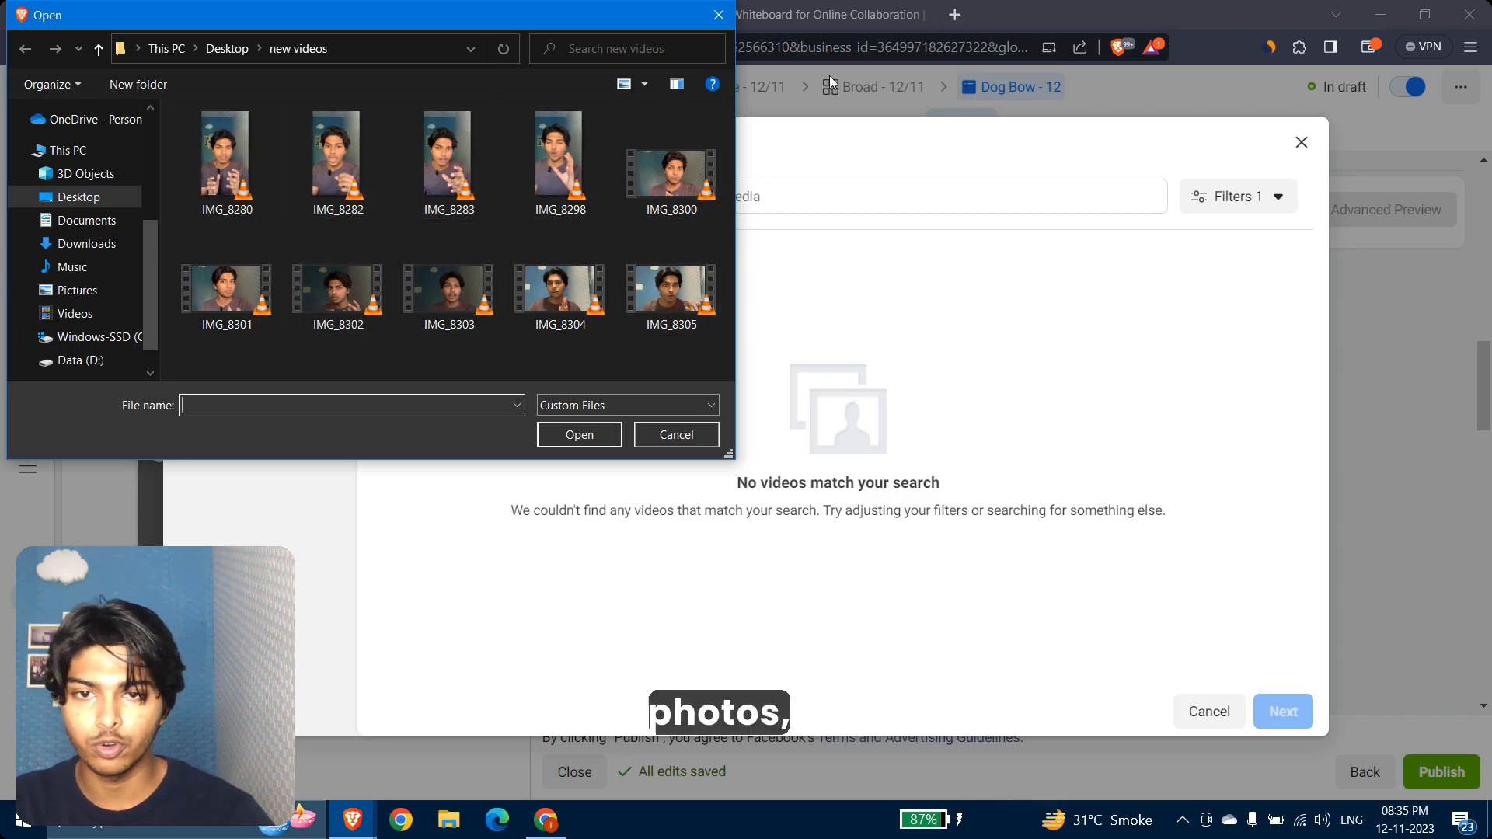
click(716, 16)
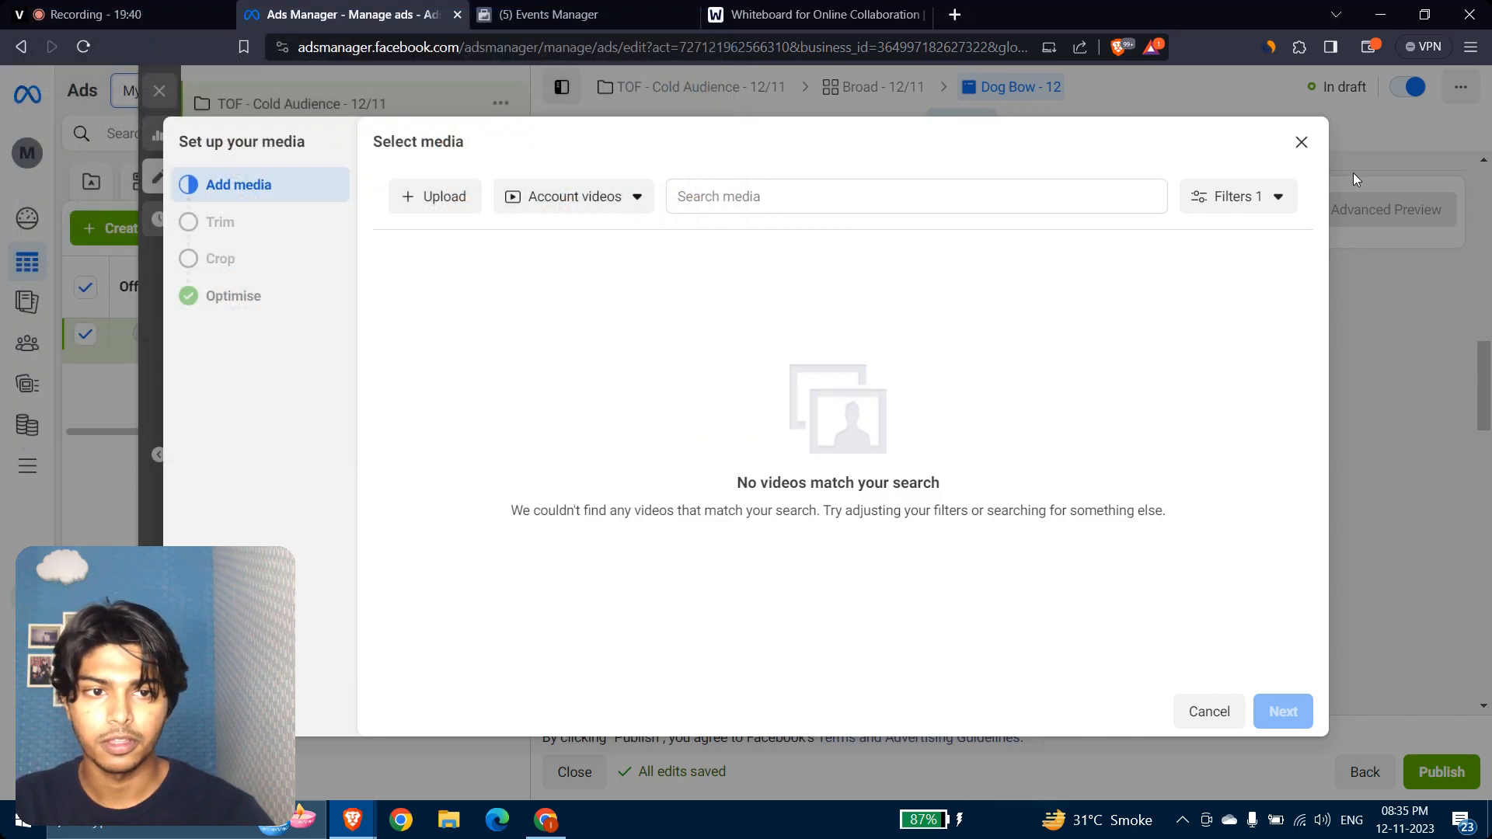
click(1301, 142)
Step: Enter "Hi the best dog bow in the world" as the ad's primary text
click(662, 336)
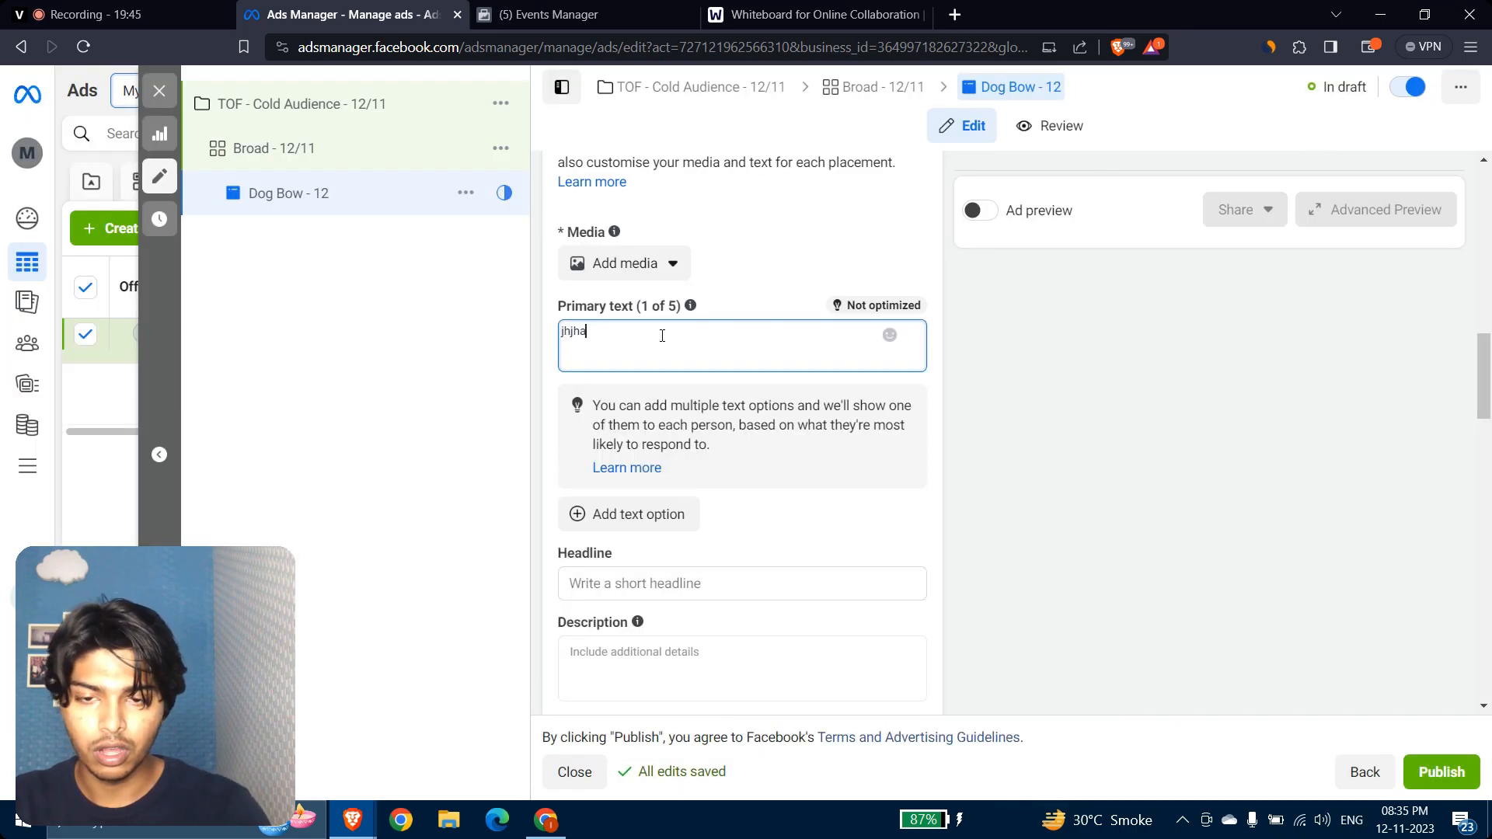
text(Hi th)
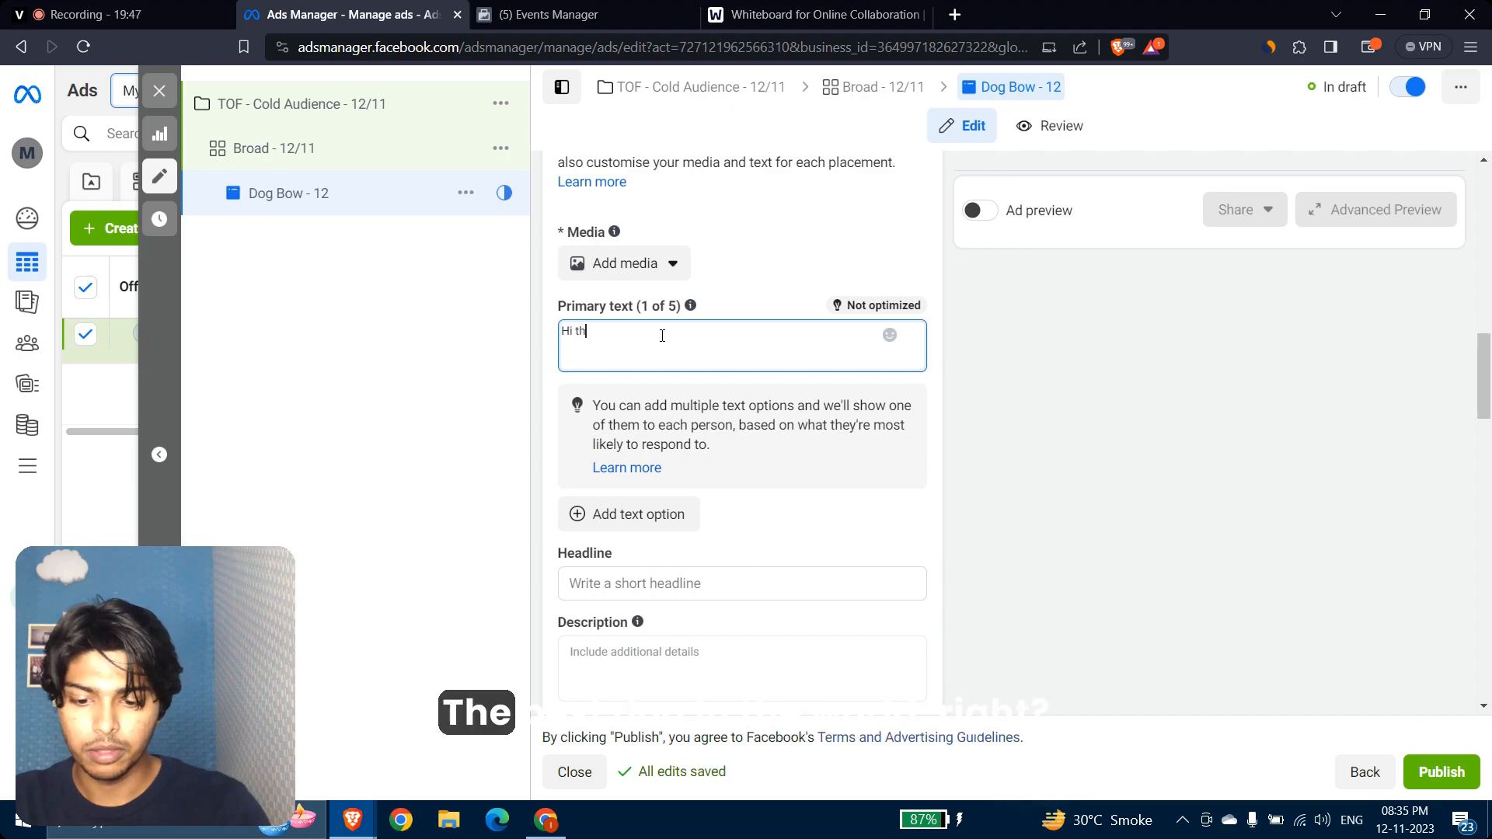
text(e best dog bopw in the world)
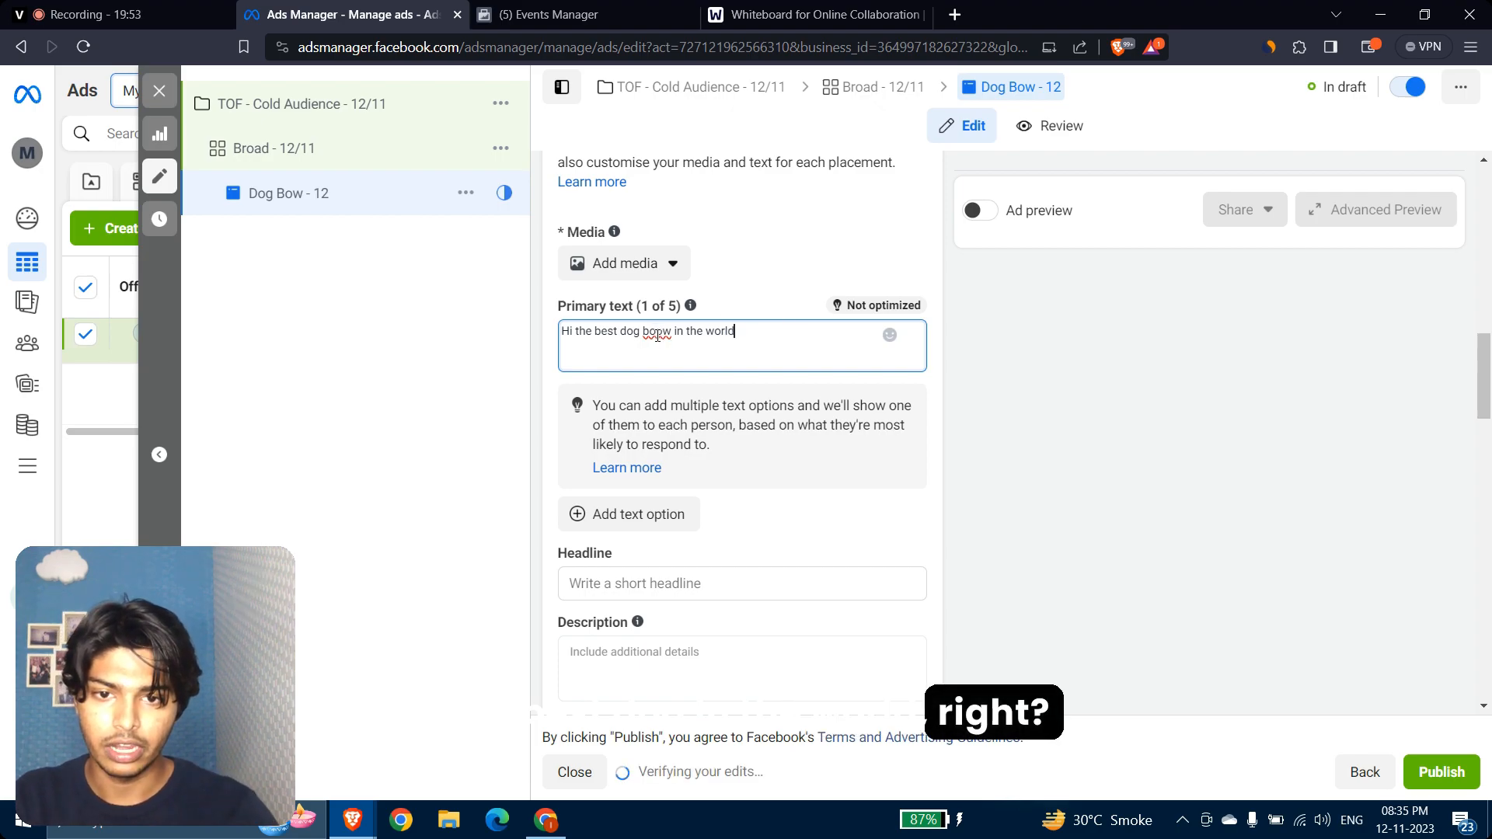
key(BackSpace)
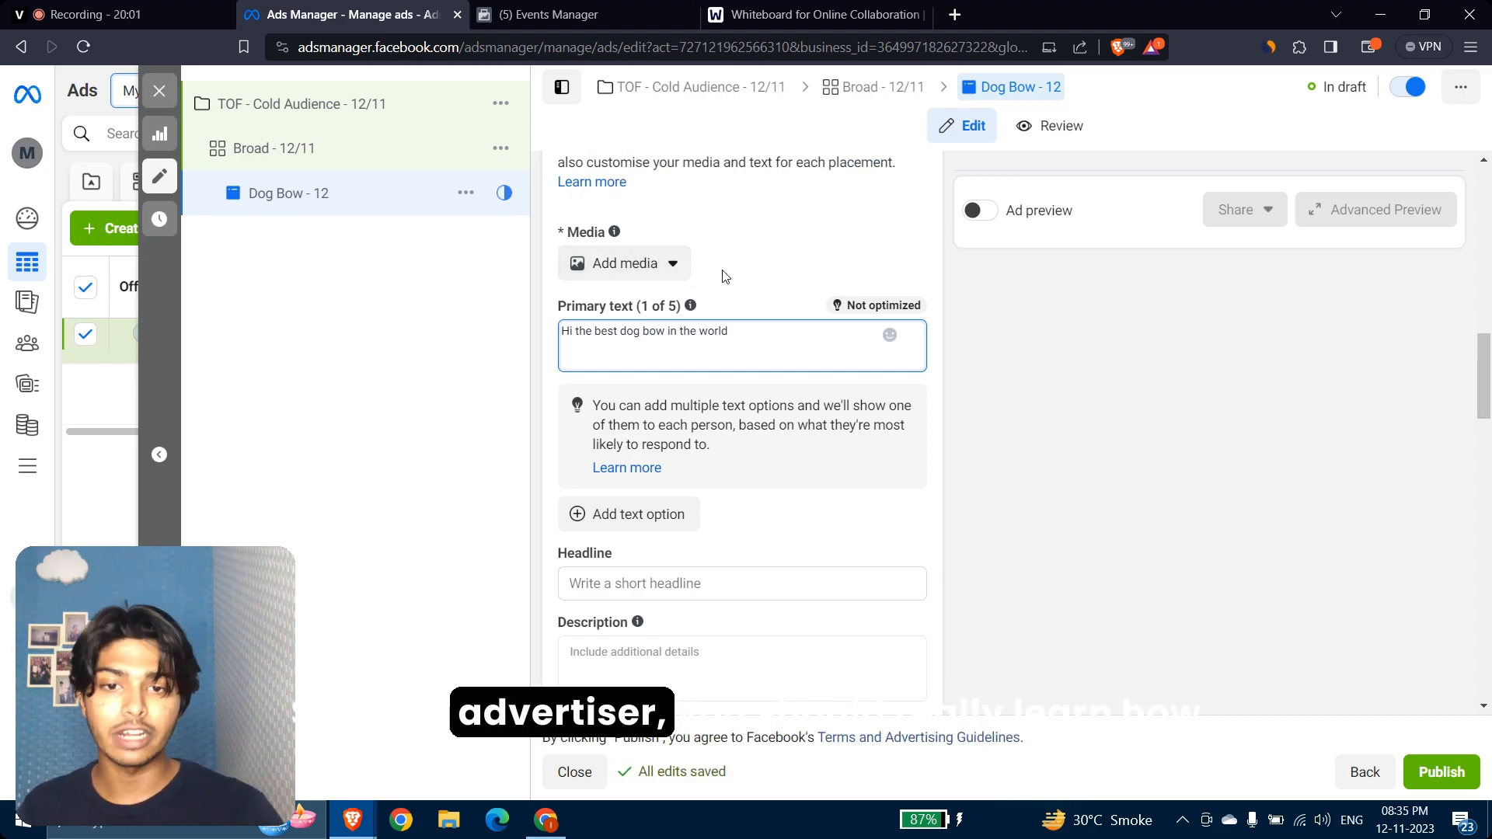
Step: Upload the video IMG_8280 as the ad's media, accepting the default trim, crop and optimisation settings
click(664, 261)
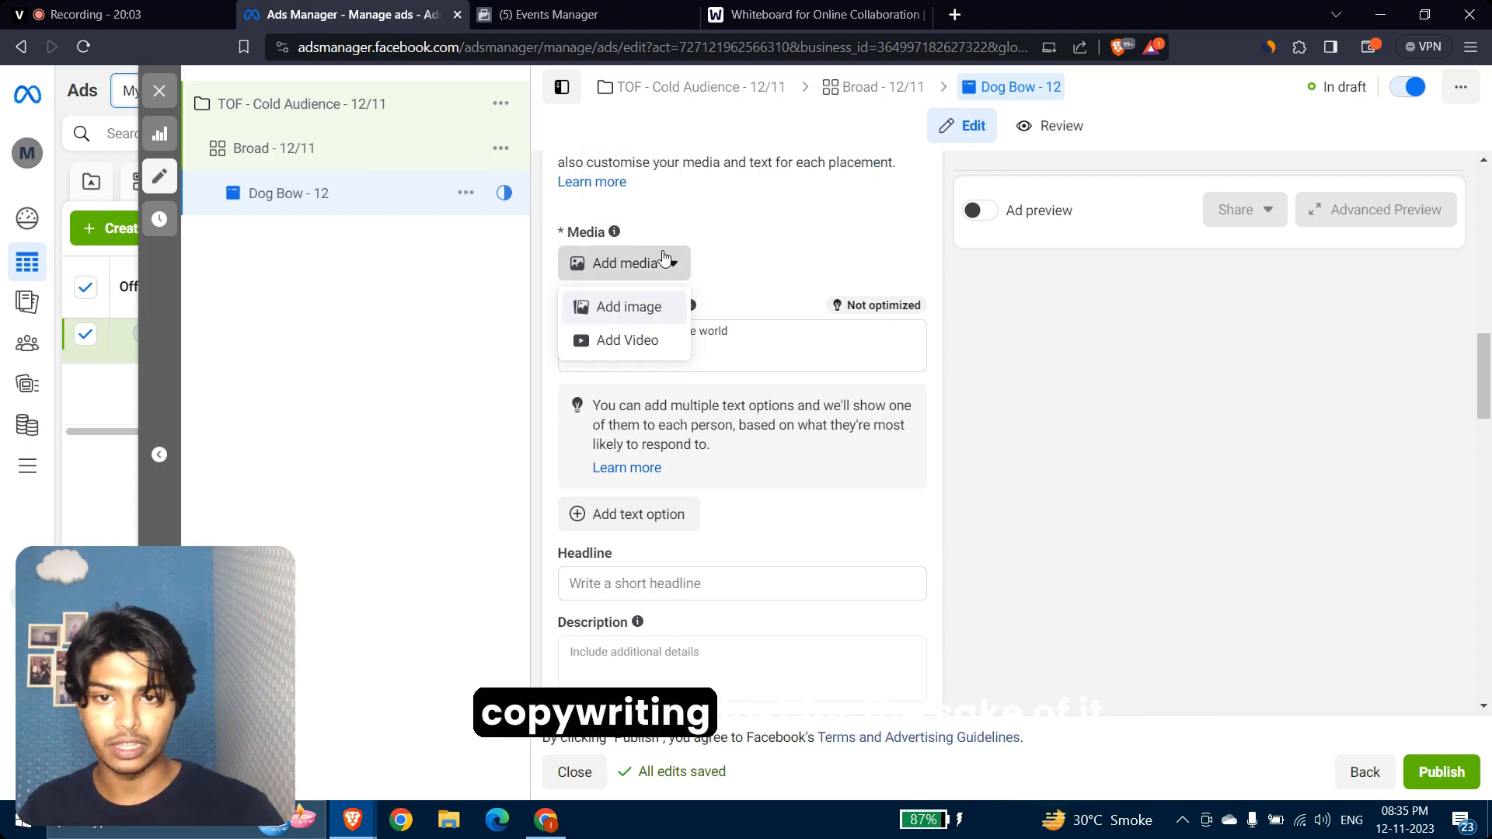
click(631, 341)
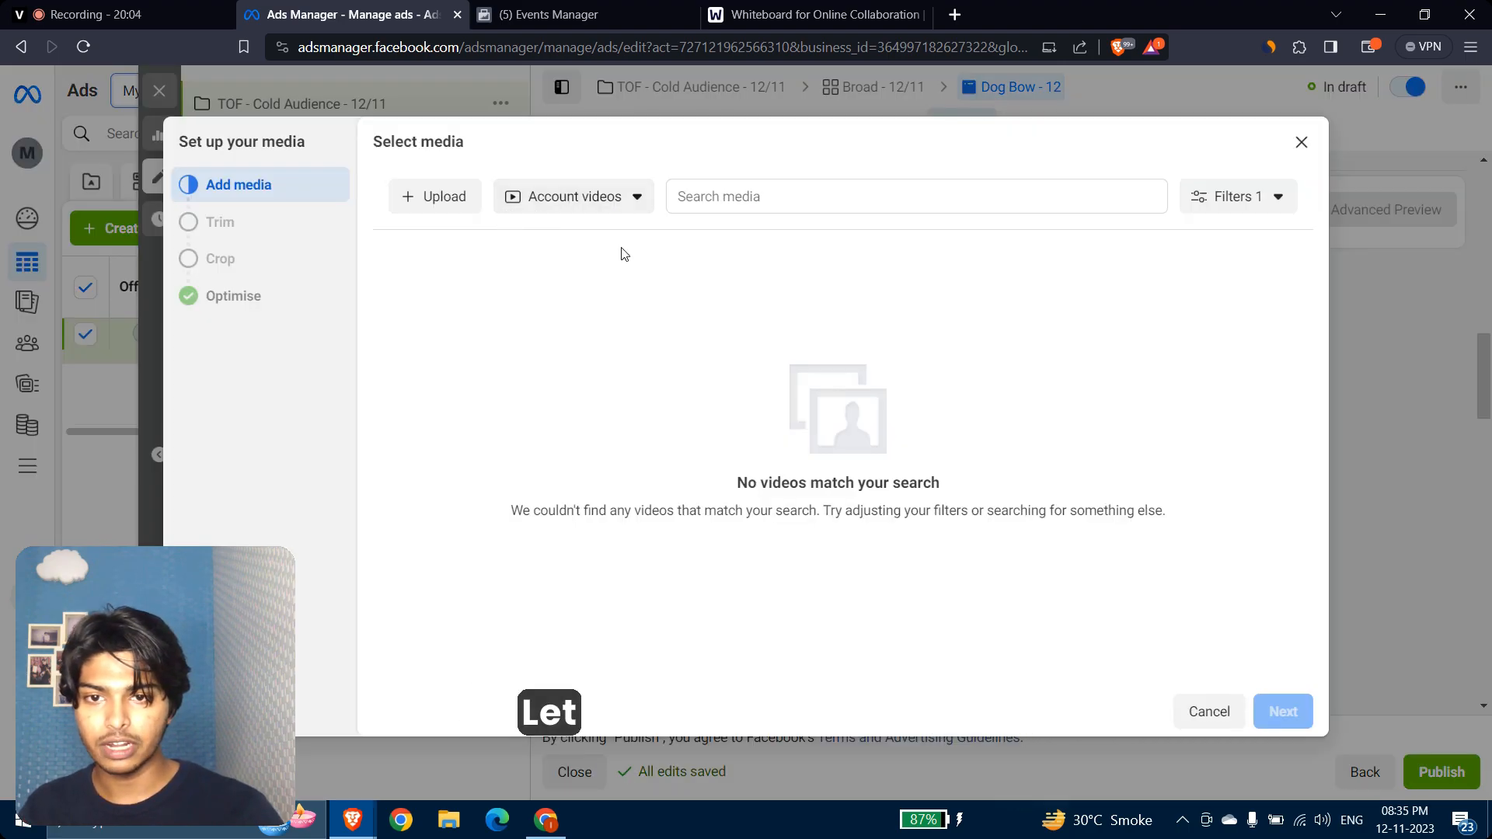
click(431, 197)
double_click(249, 187)
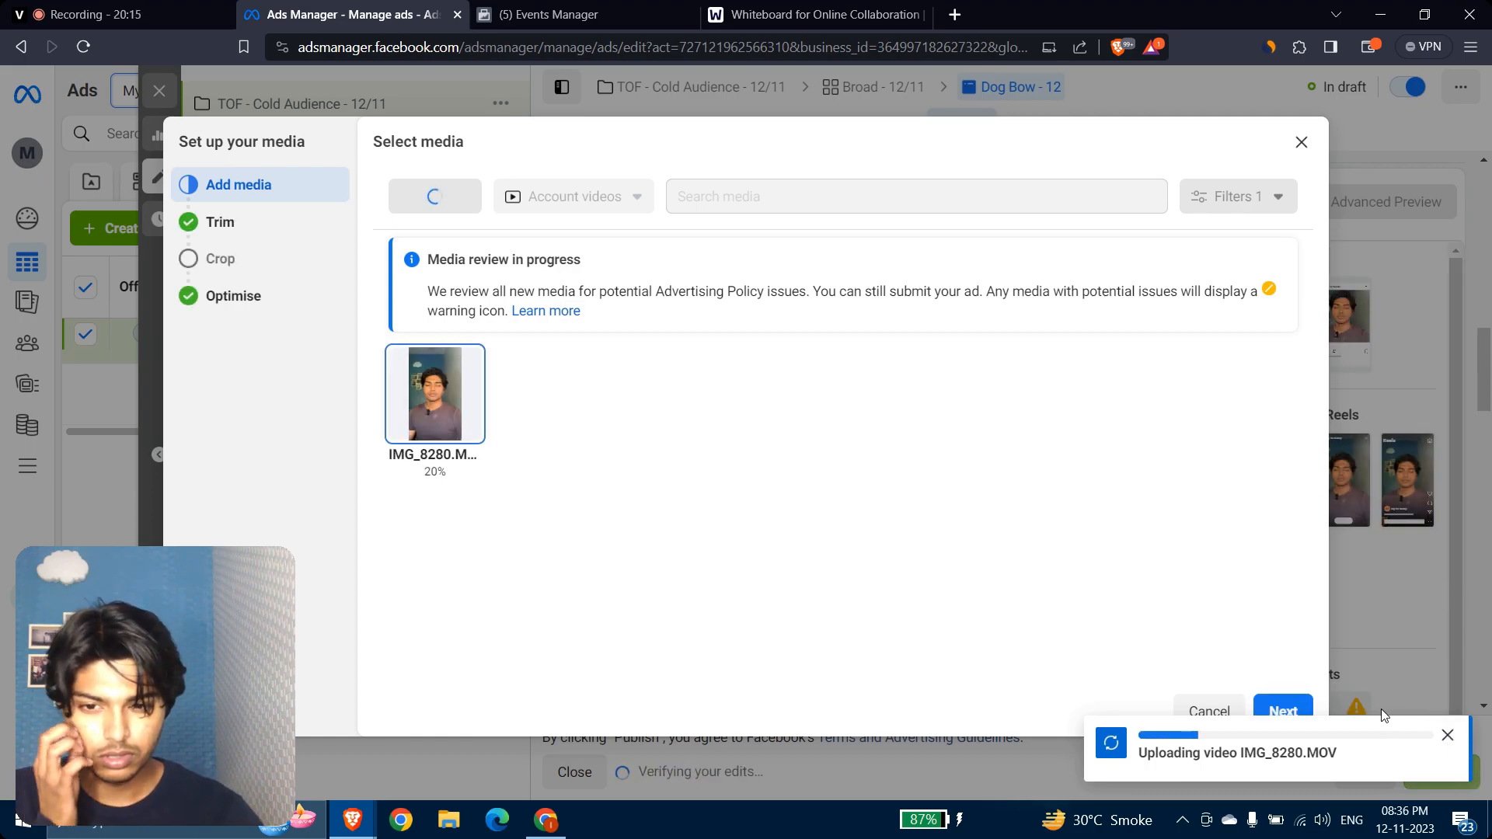
click(1290, 707)
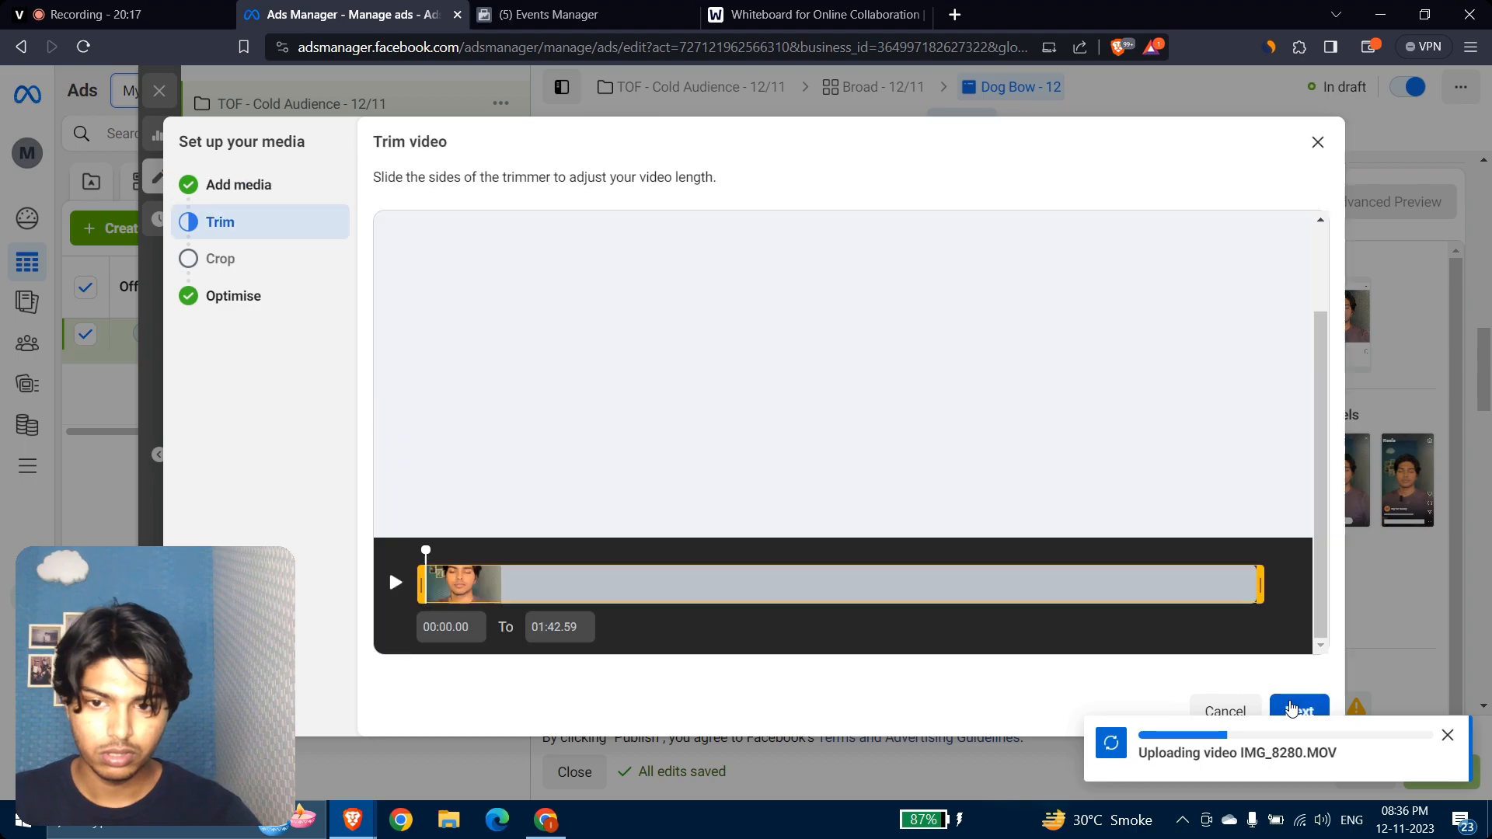
click(1291, 707)
click(1291, 707)
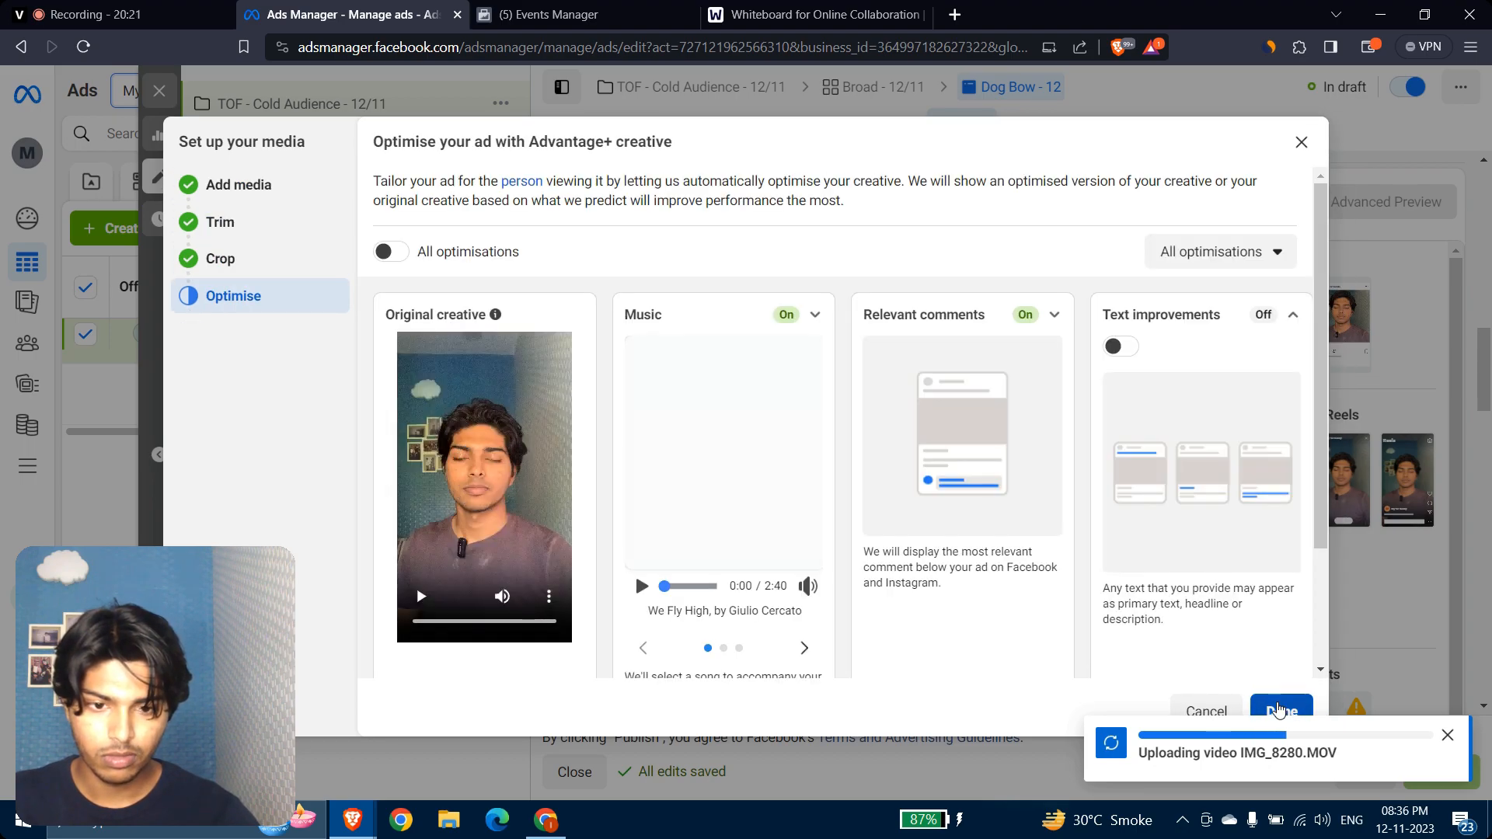
click(1278, 708)
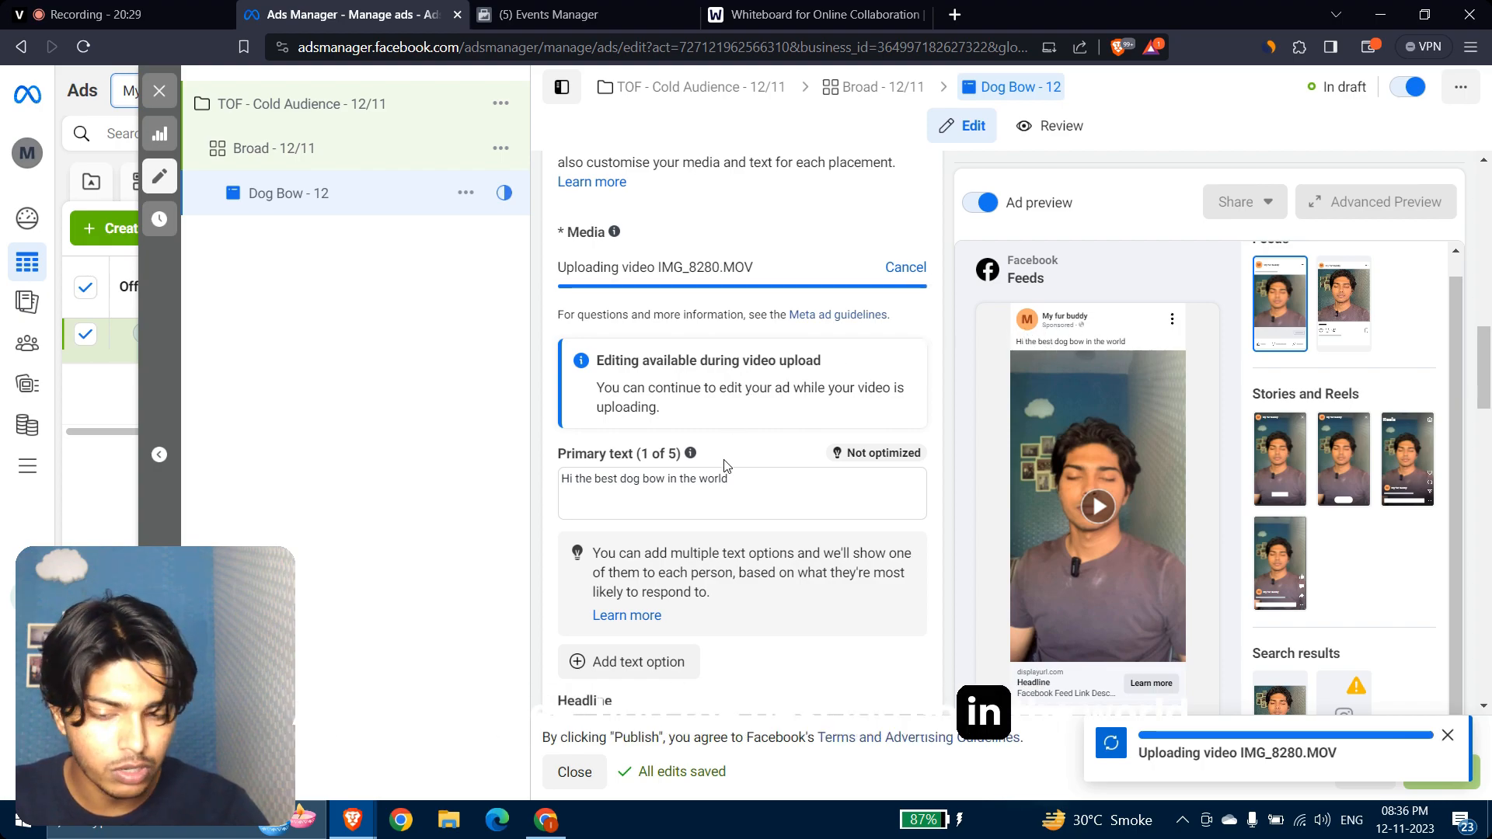
Step: Set the ad's headline to "50% off + FREE SHIPPING"
scroll(714, 483, down, 4)
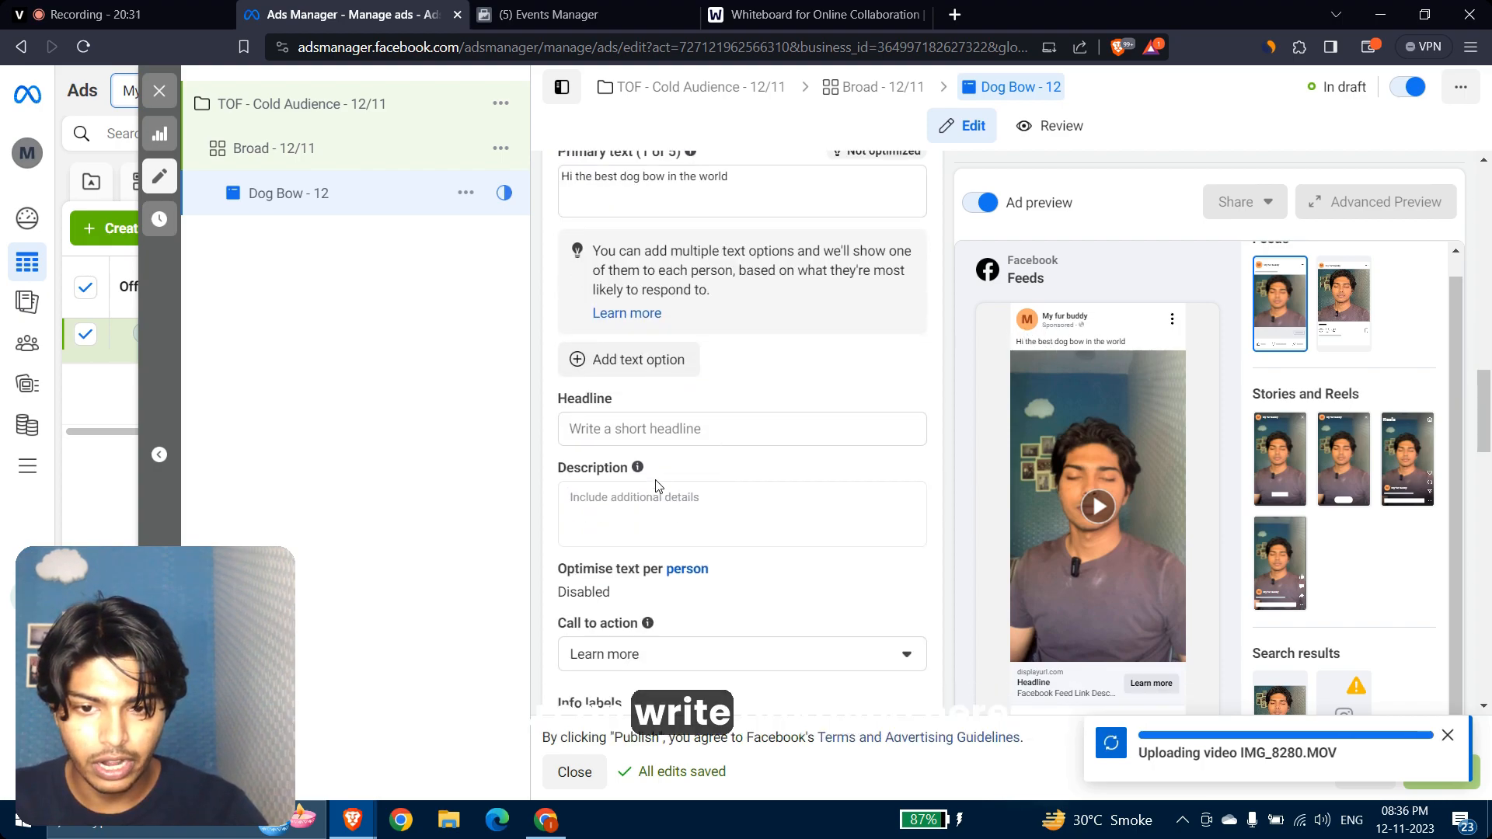
click(657, 429)
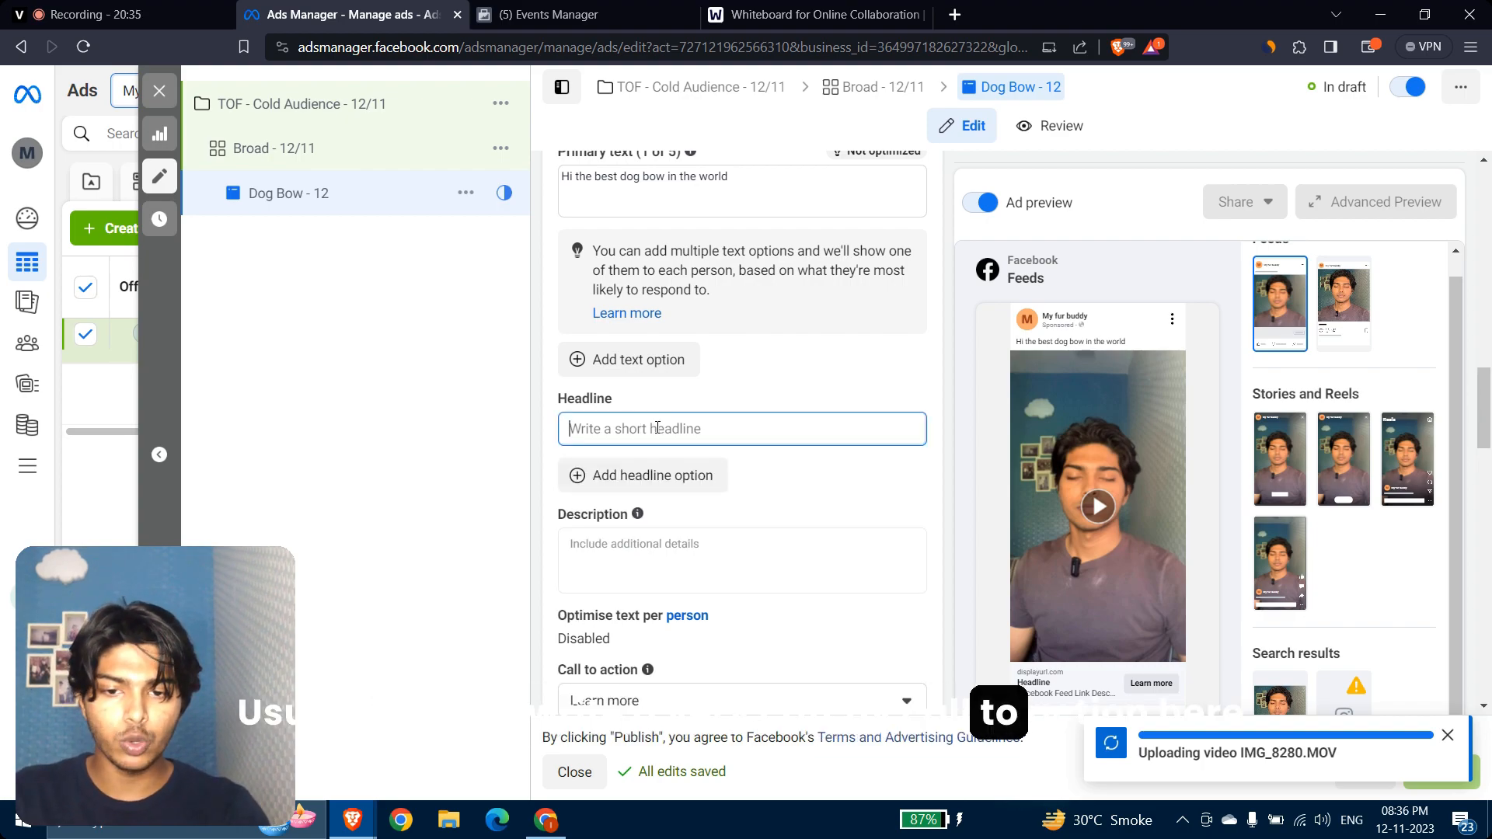
text(50)
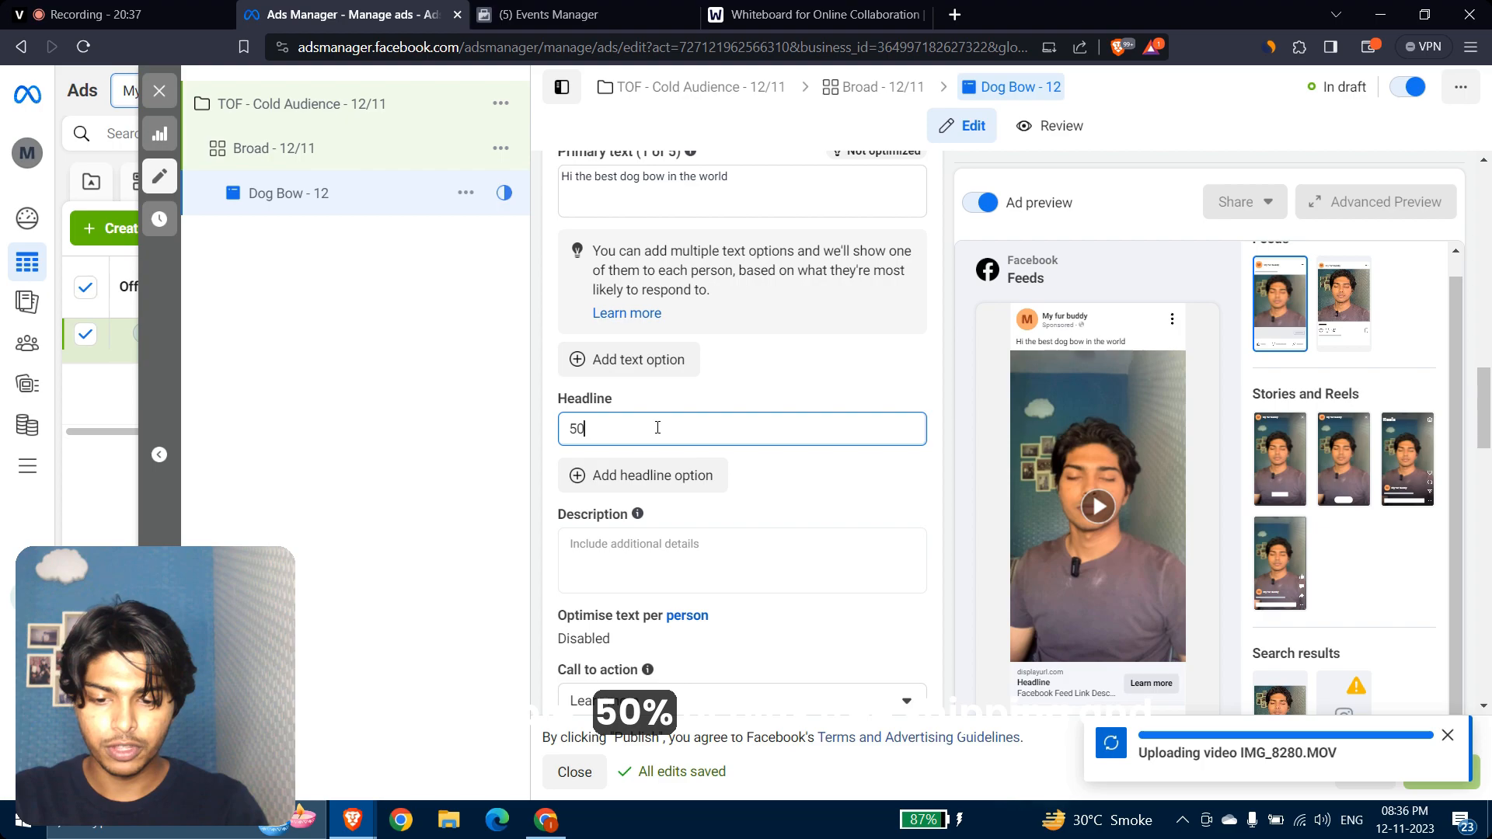
text(% o)
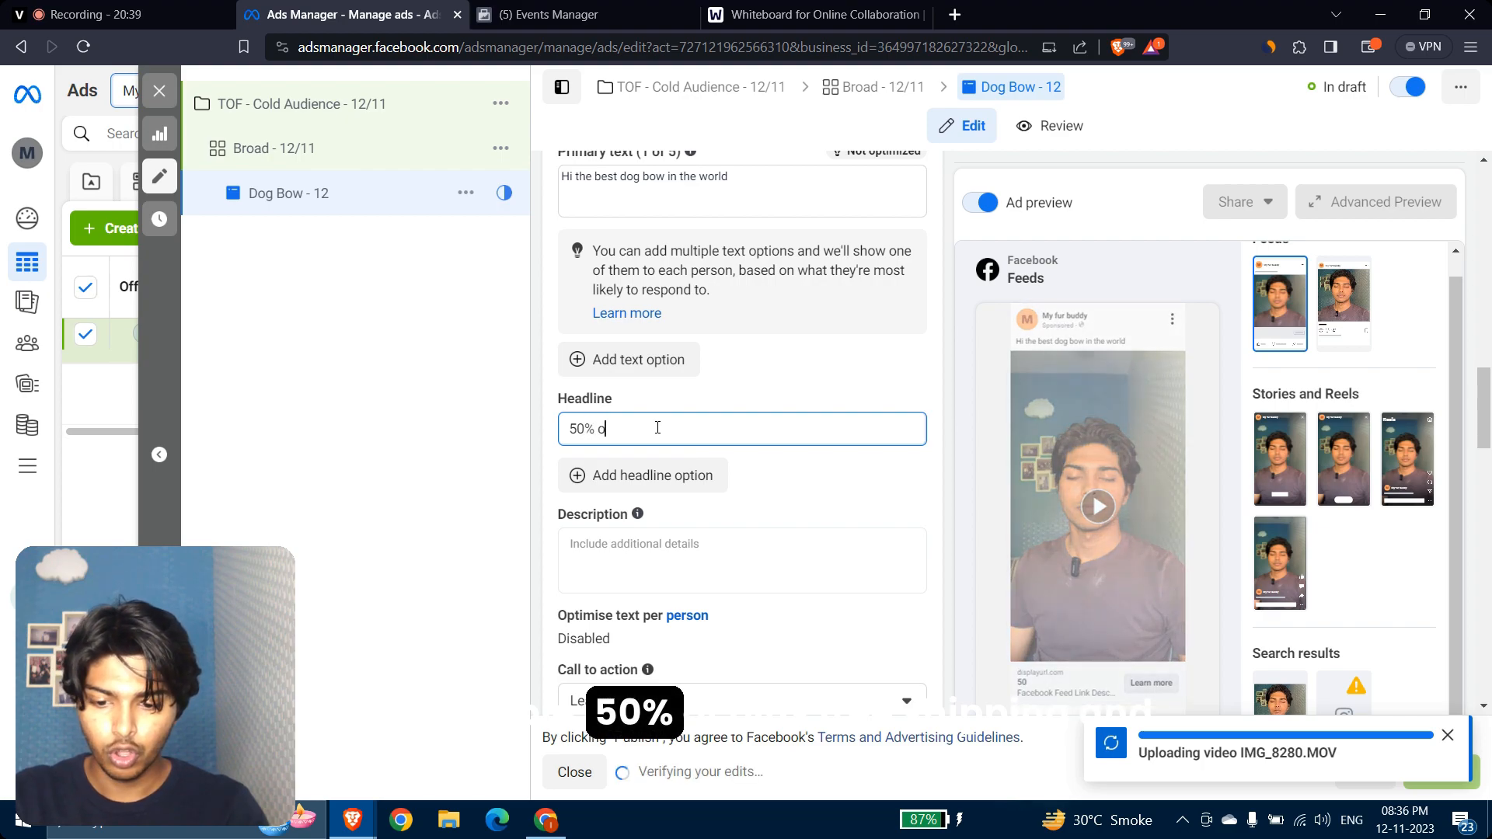
text(ff + FRE)
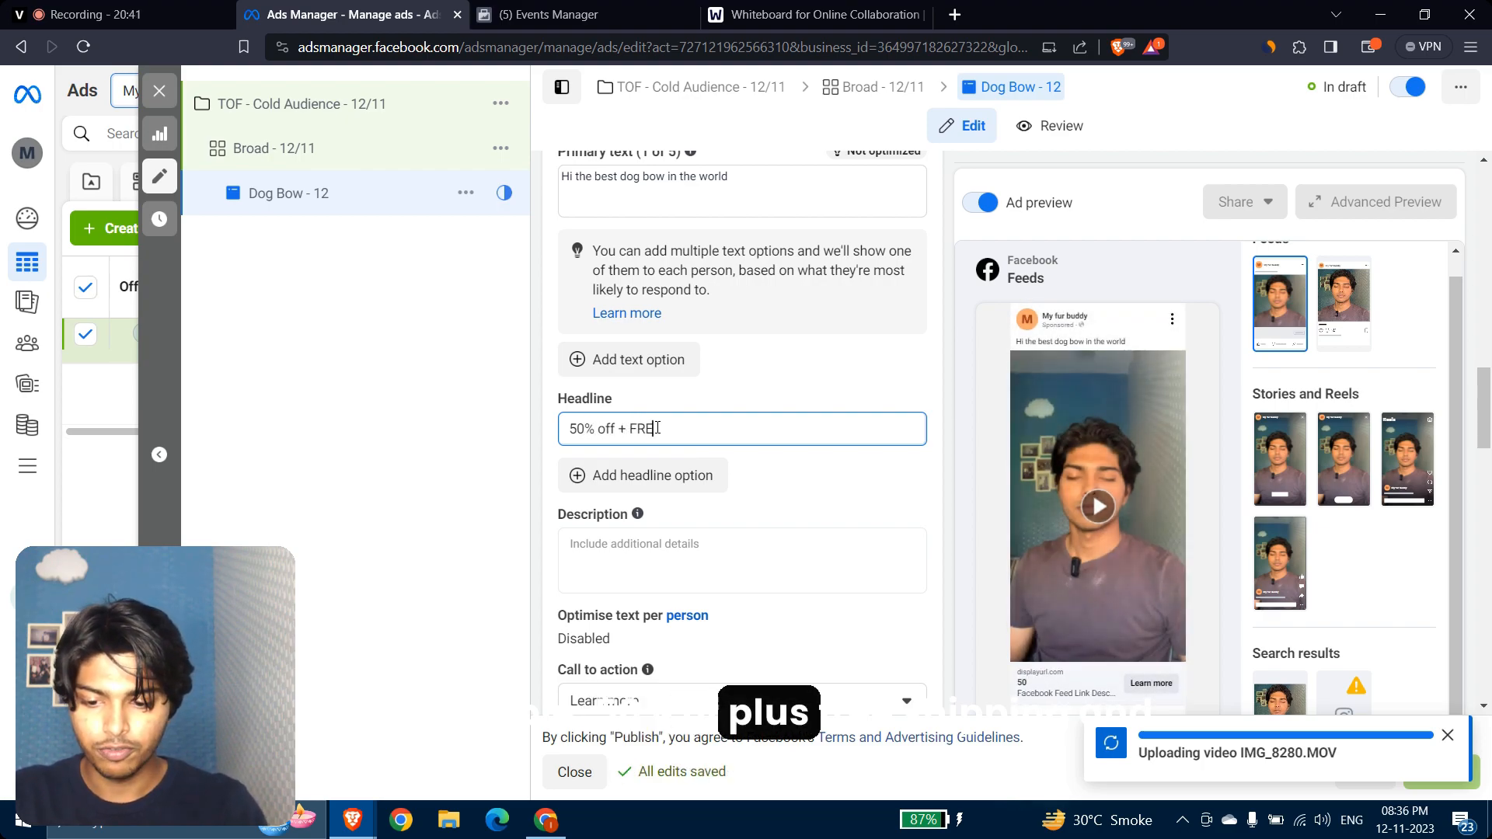
text(E SHIPPING)
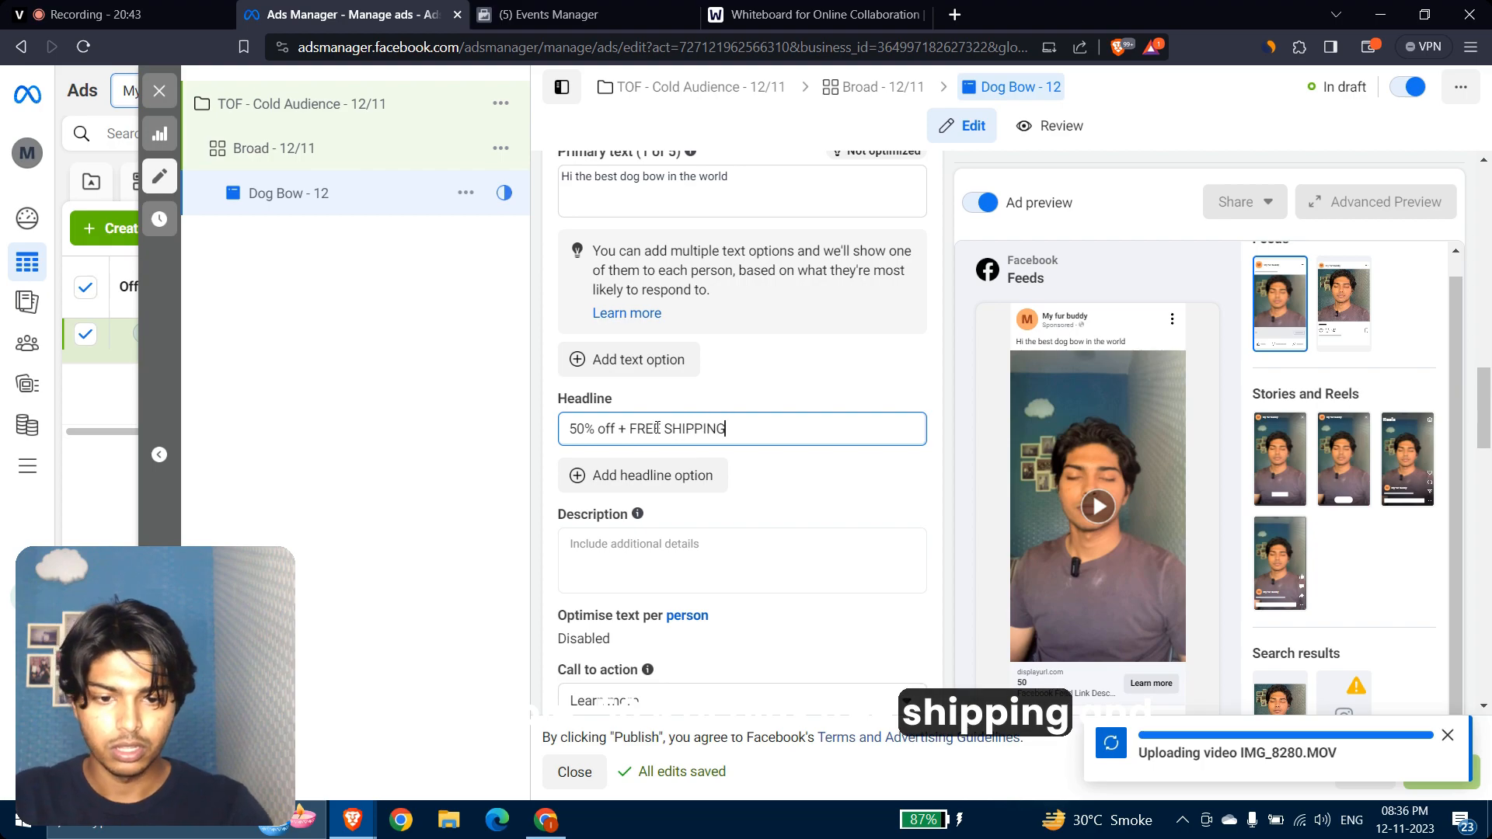
Step: Set the ad's description to "My fur buddy takes care of your pet needs"
scroll(946, 550, down, 3)
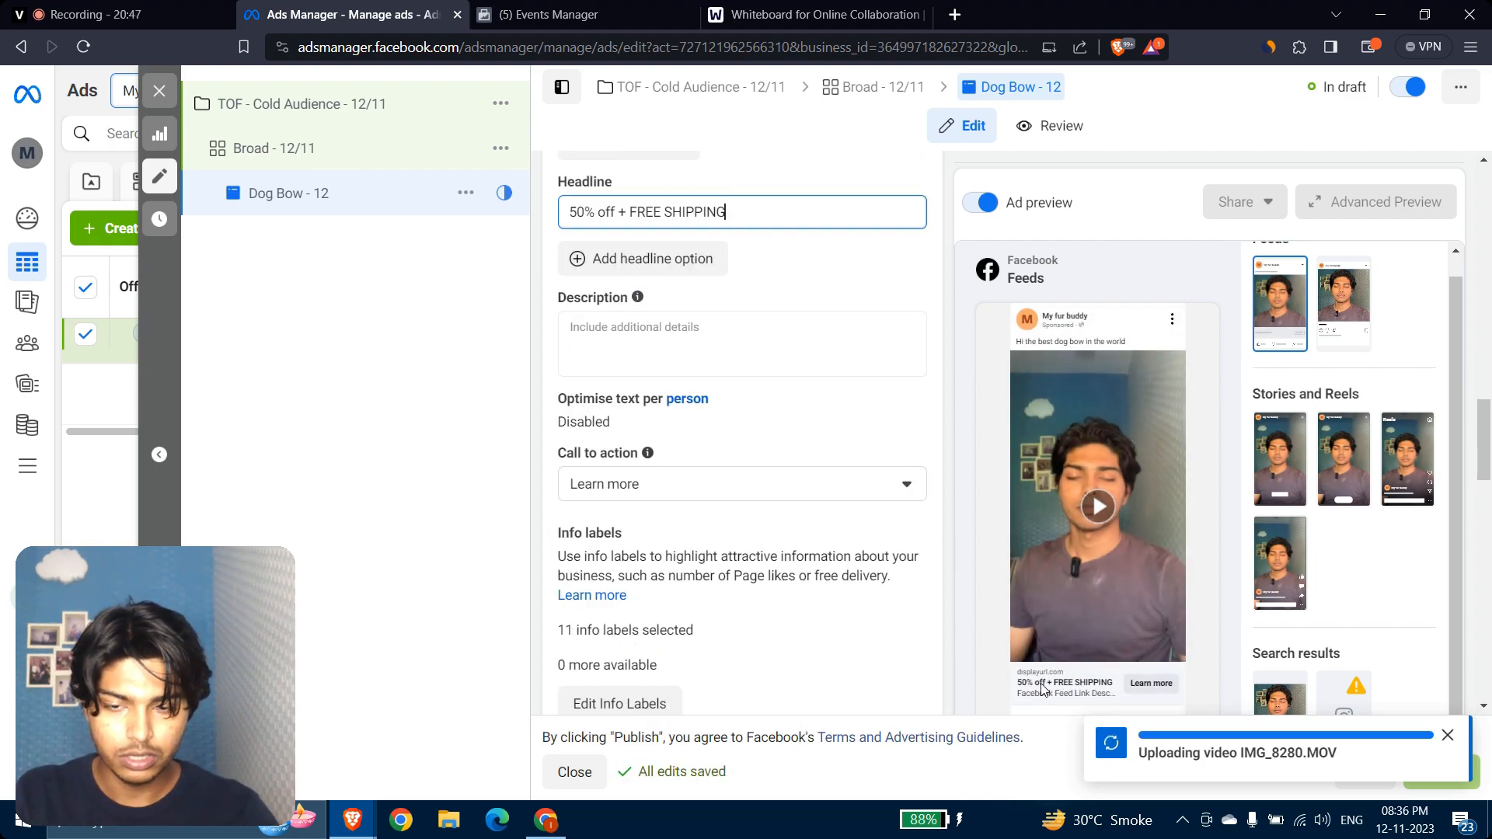
click(677, 336)
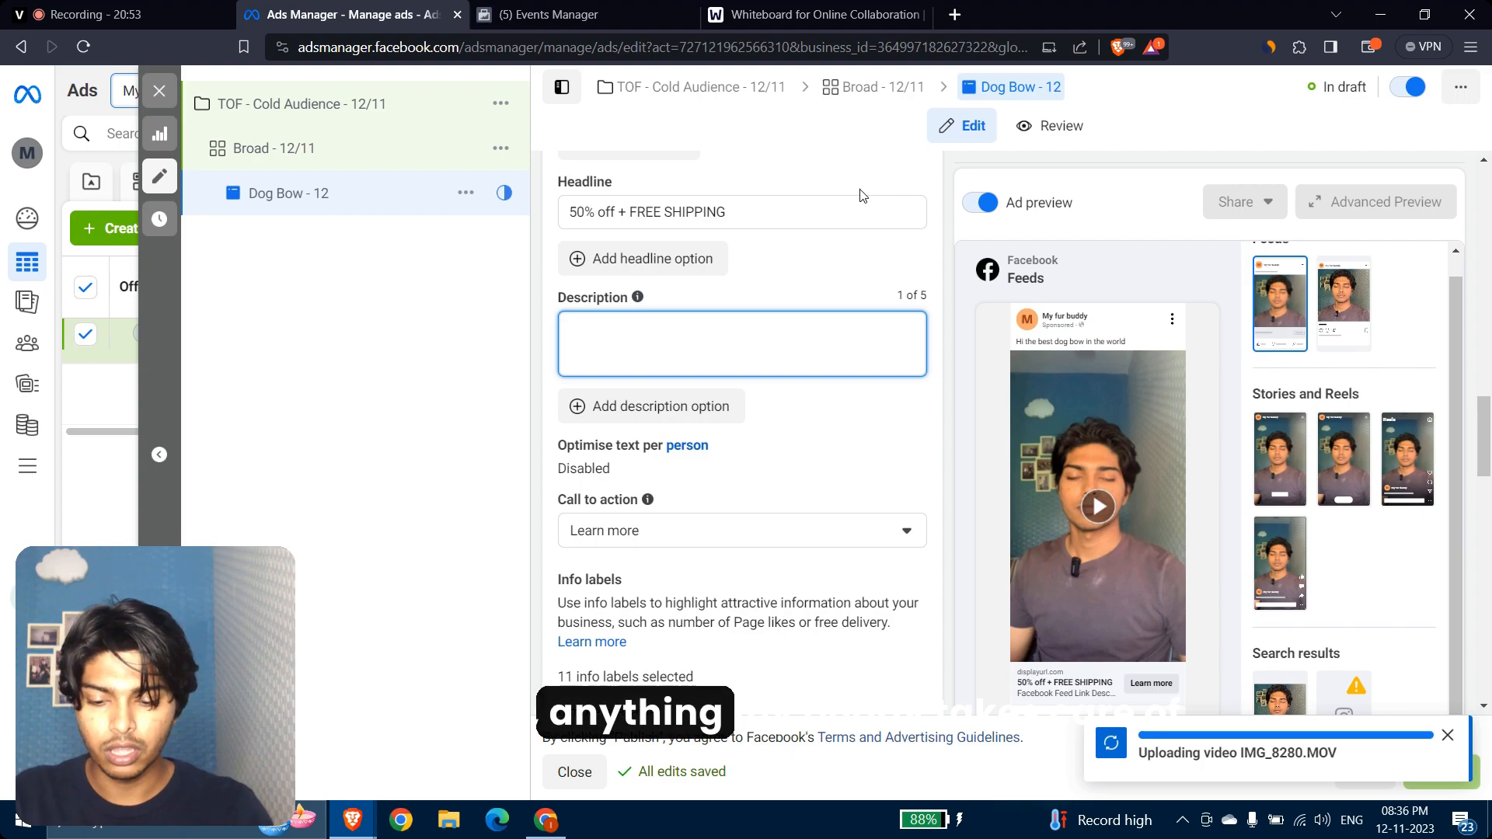
text(y fur )
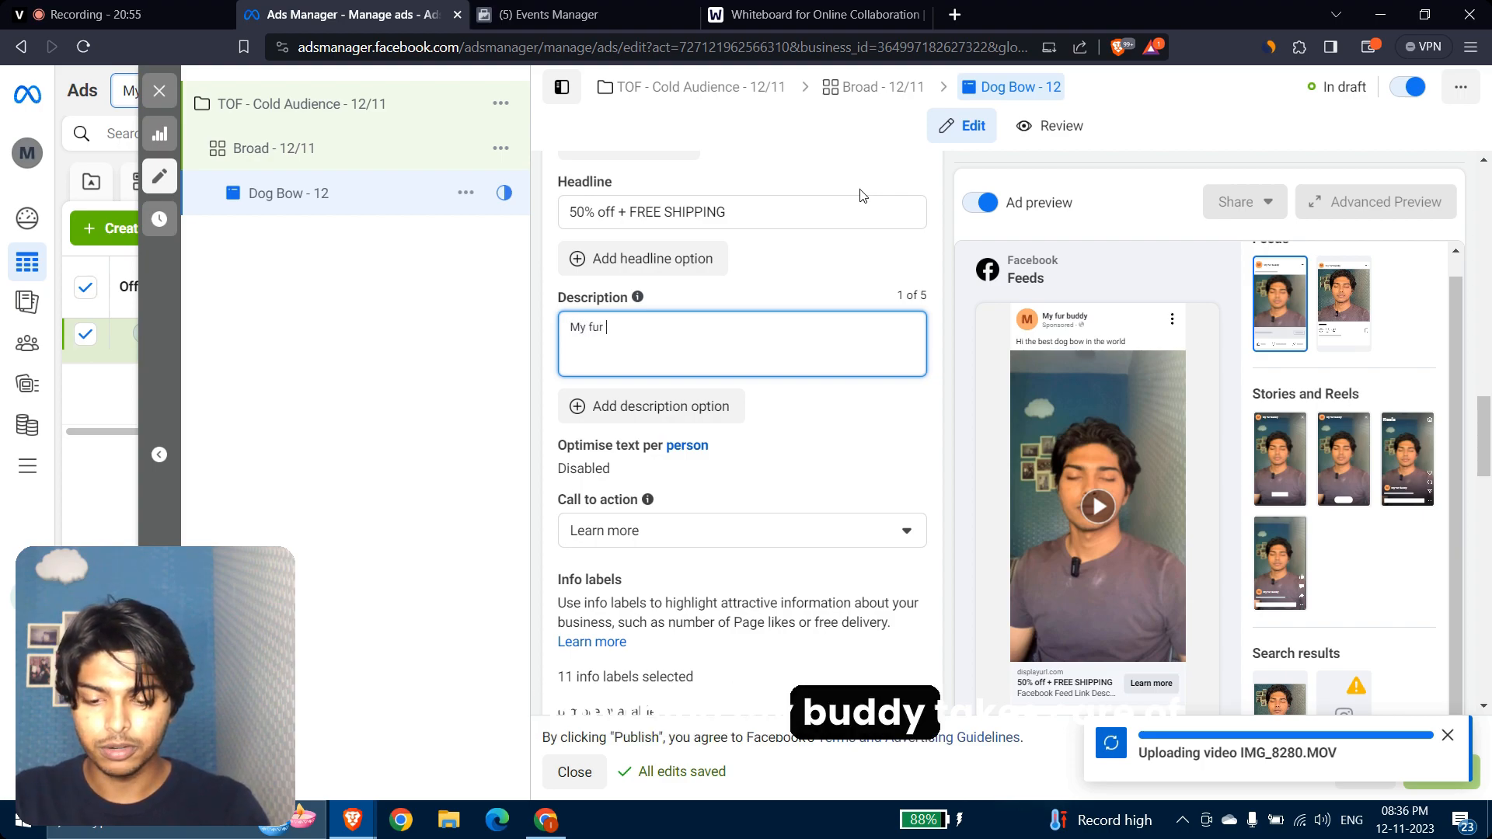
text(buddy take)
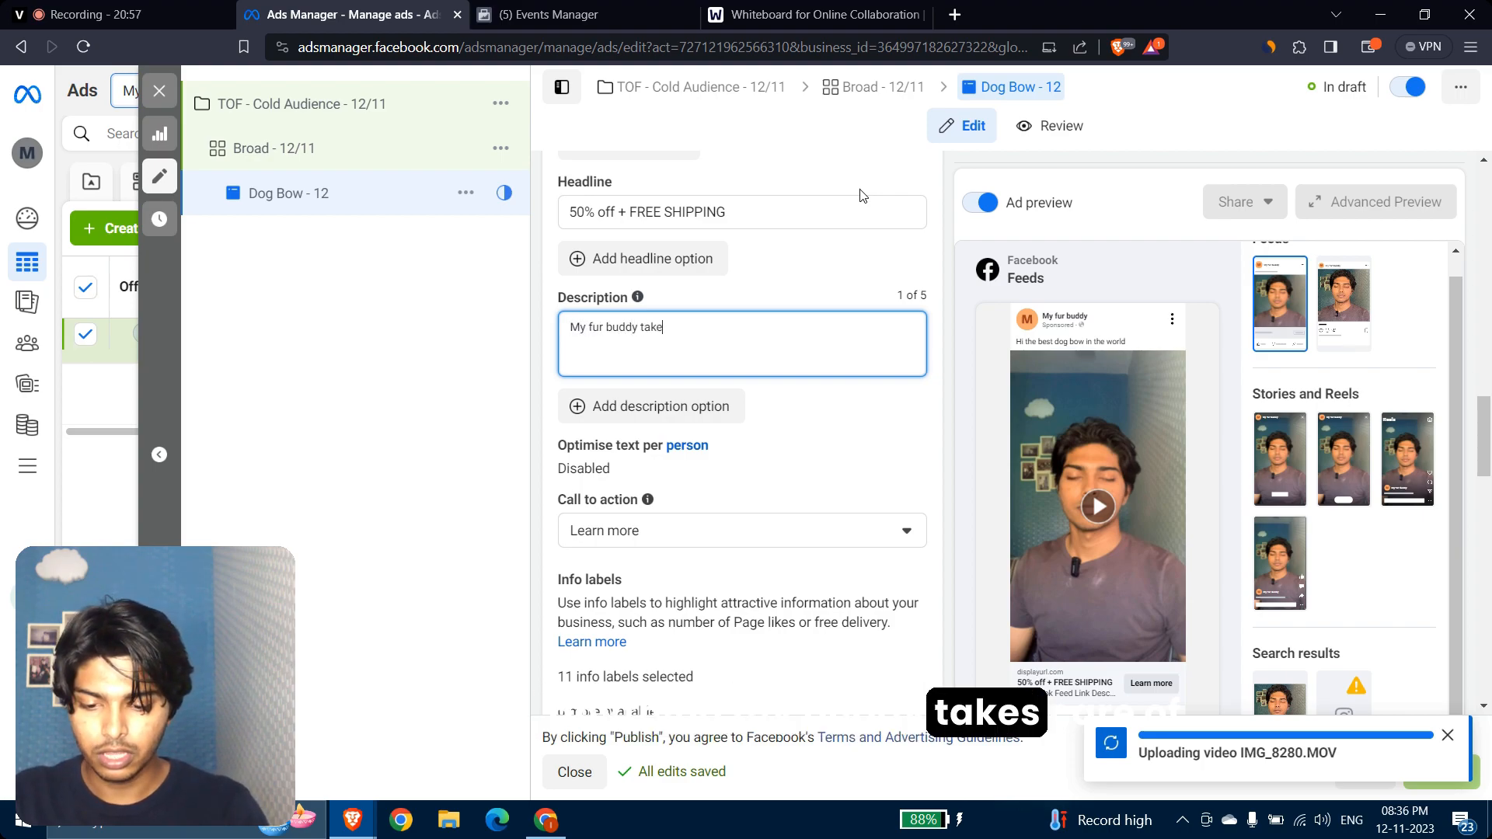
text(s care of your pet needs)
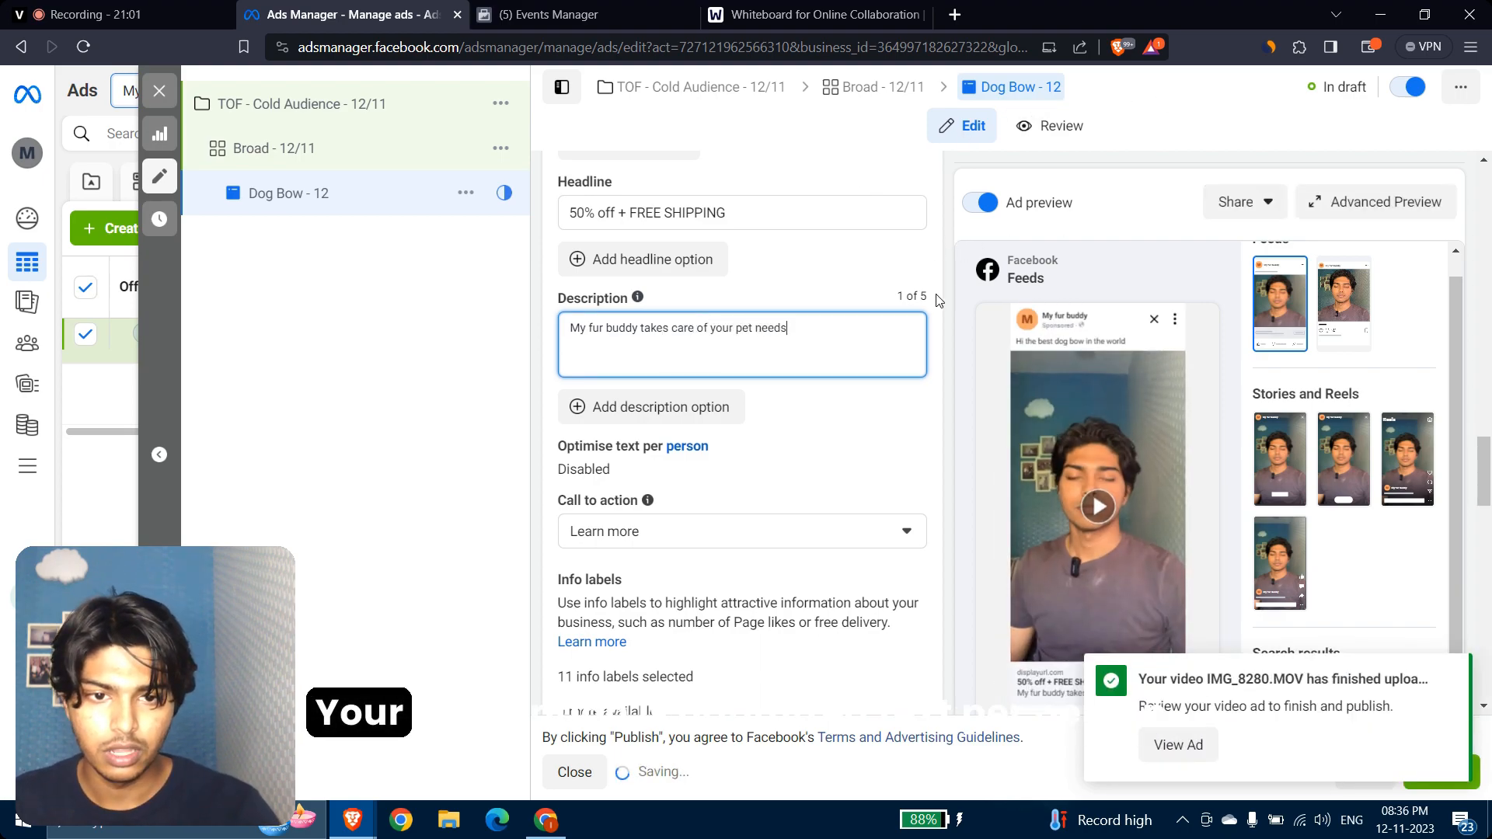
Step: Show the per-person text optimisation setting and browse the ad's available call-to-action options, keeping Learn more
scroll(954, 325, down, 3)
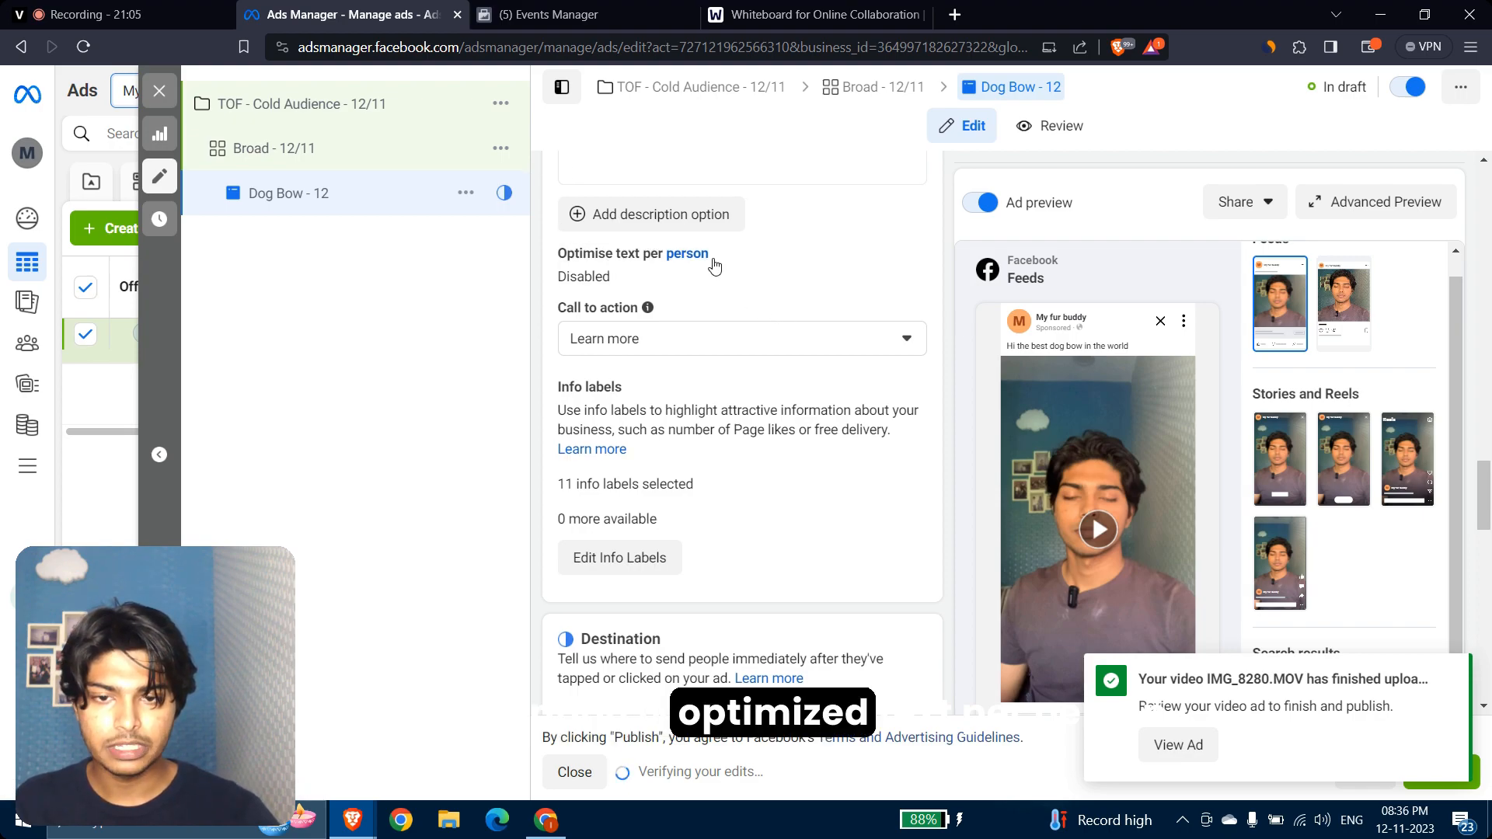
click(917, 260)
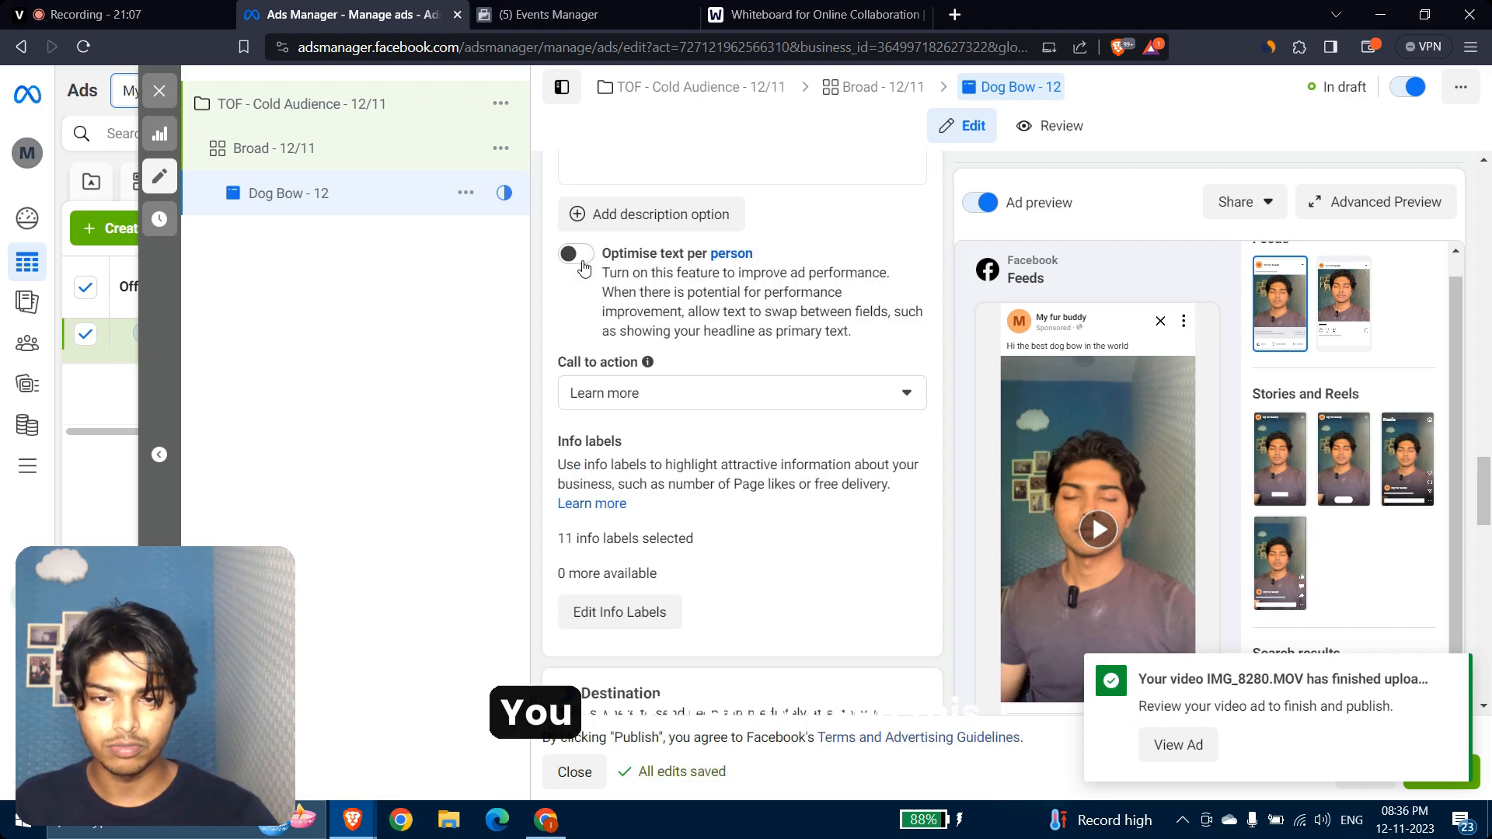
click(682, 397)
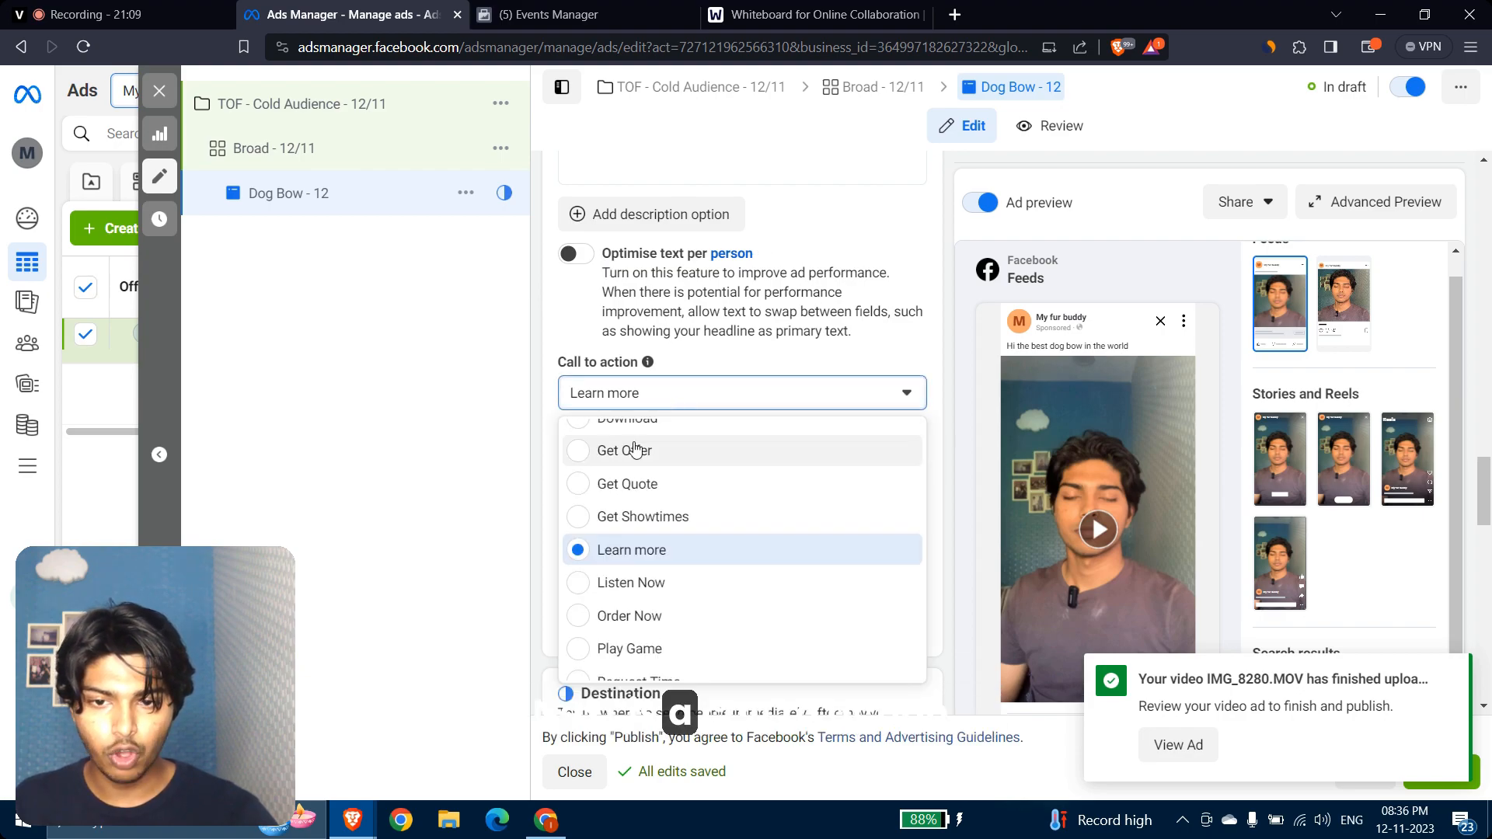
scroll(649, 452, up, 3)
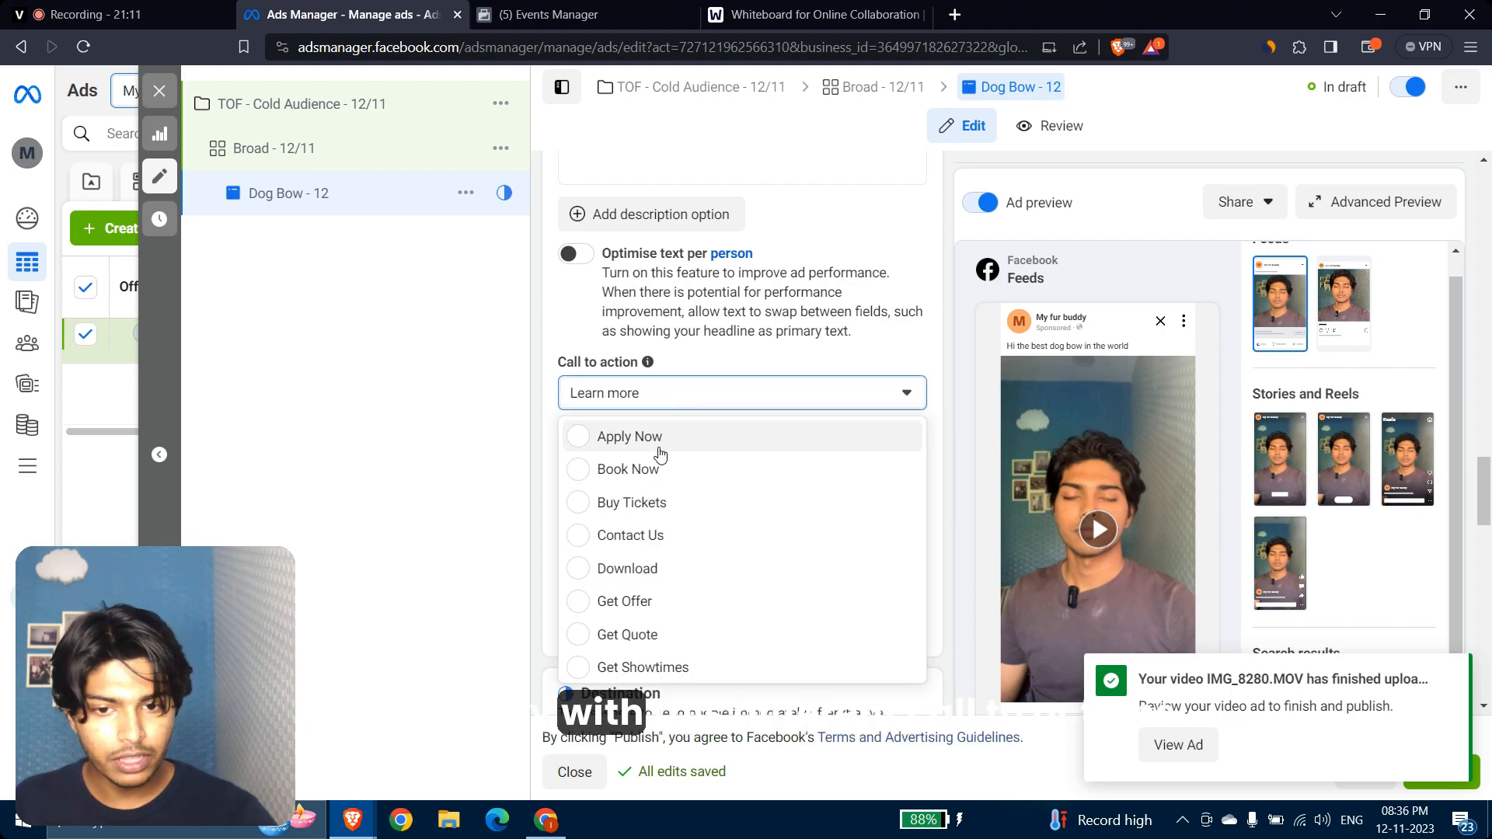
scroll(660, 455, down, 3)
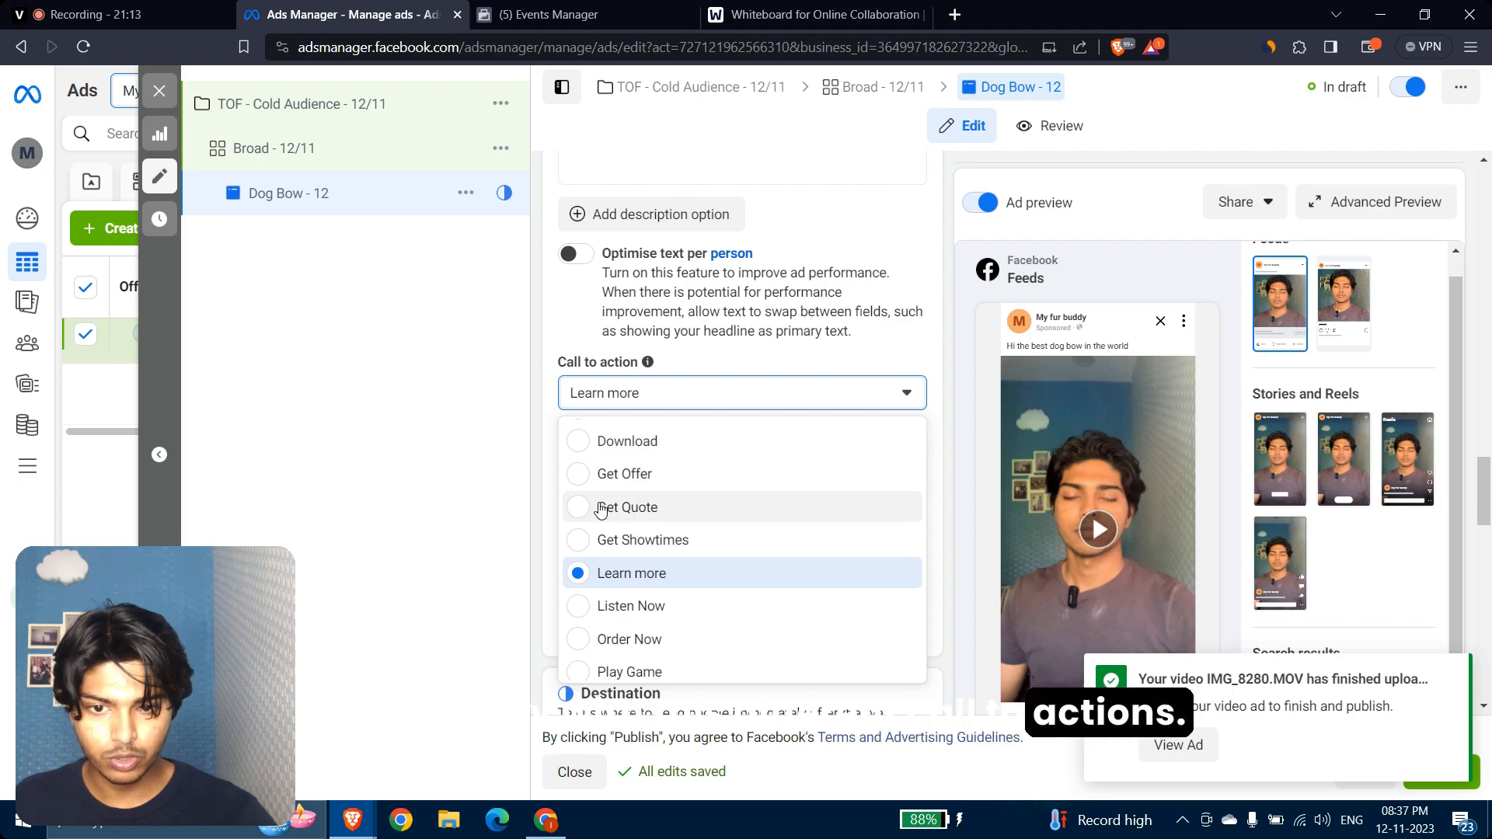
scroll(590, 490, up, 3)
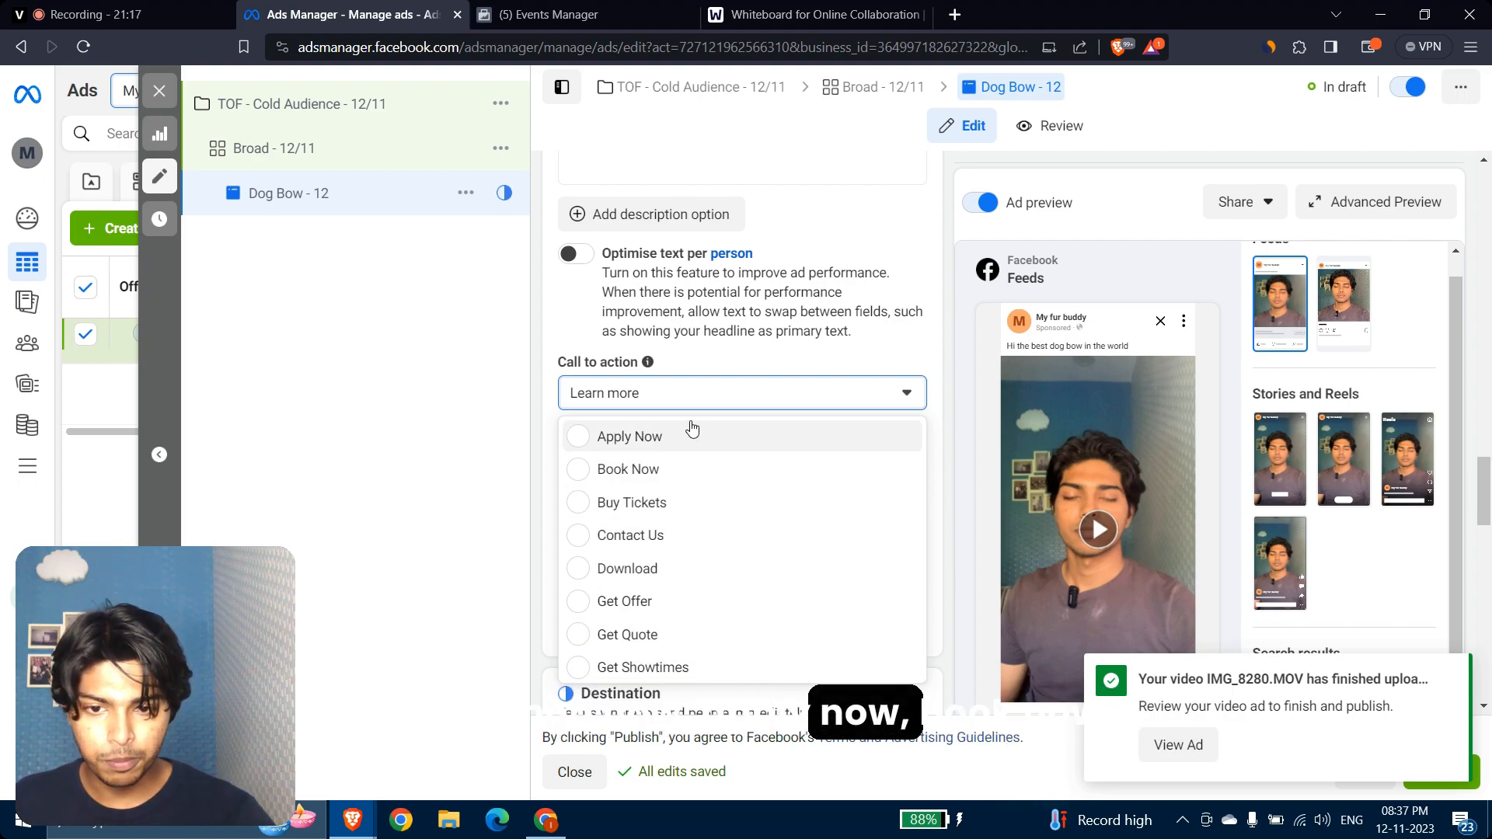
click(546, 333)
Step: Examine the ad's destination settings, including website URL, display link and browser add-ons, and its tracking section
scroll(547, 332, down, 5)
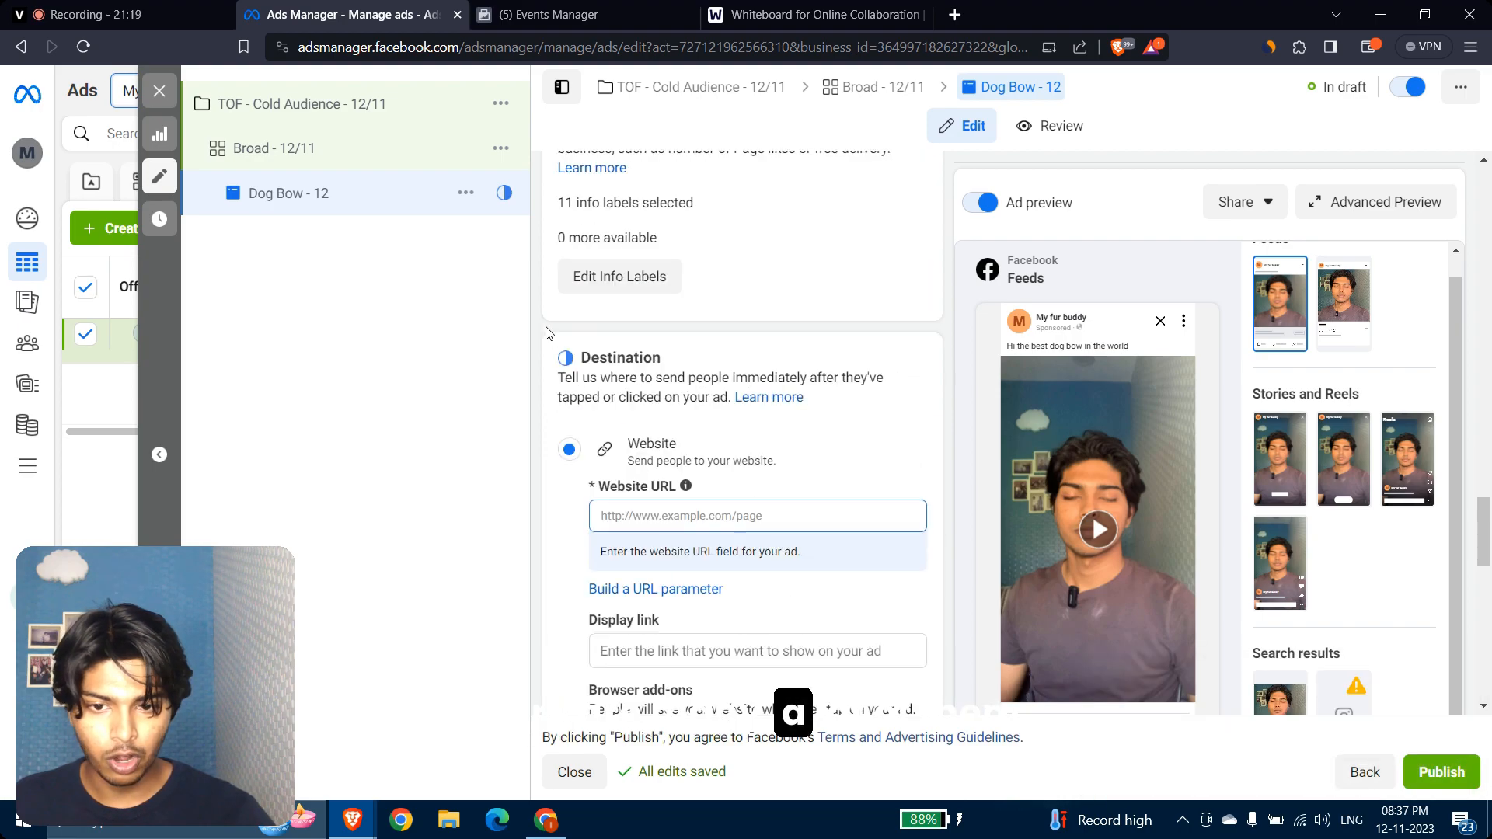
click(724, 515)
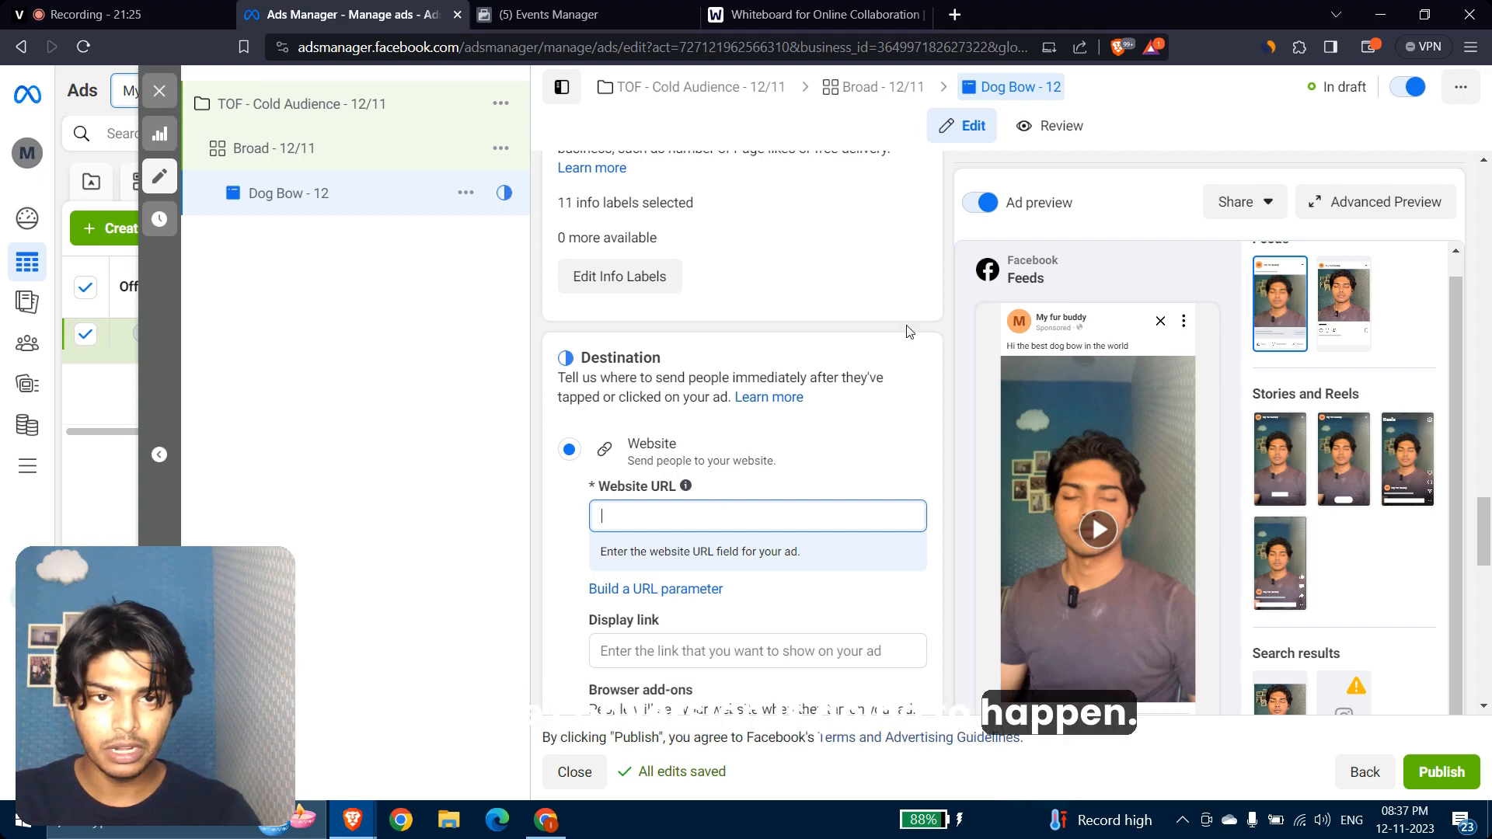
scroll(906, 413, down, 1)
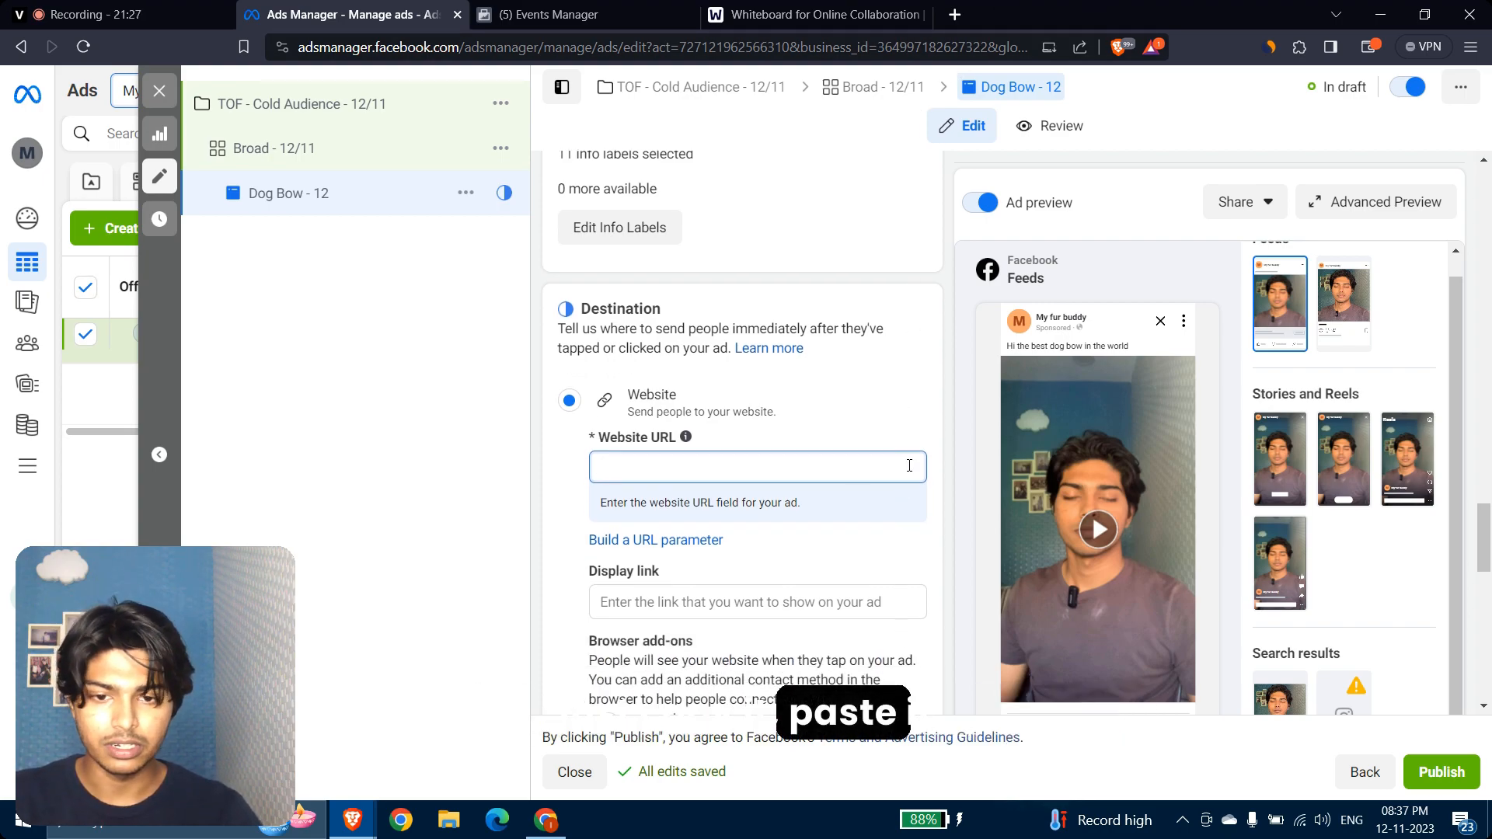
scroll(751, 466, down, 4)
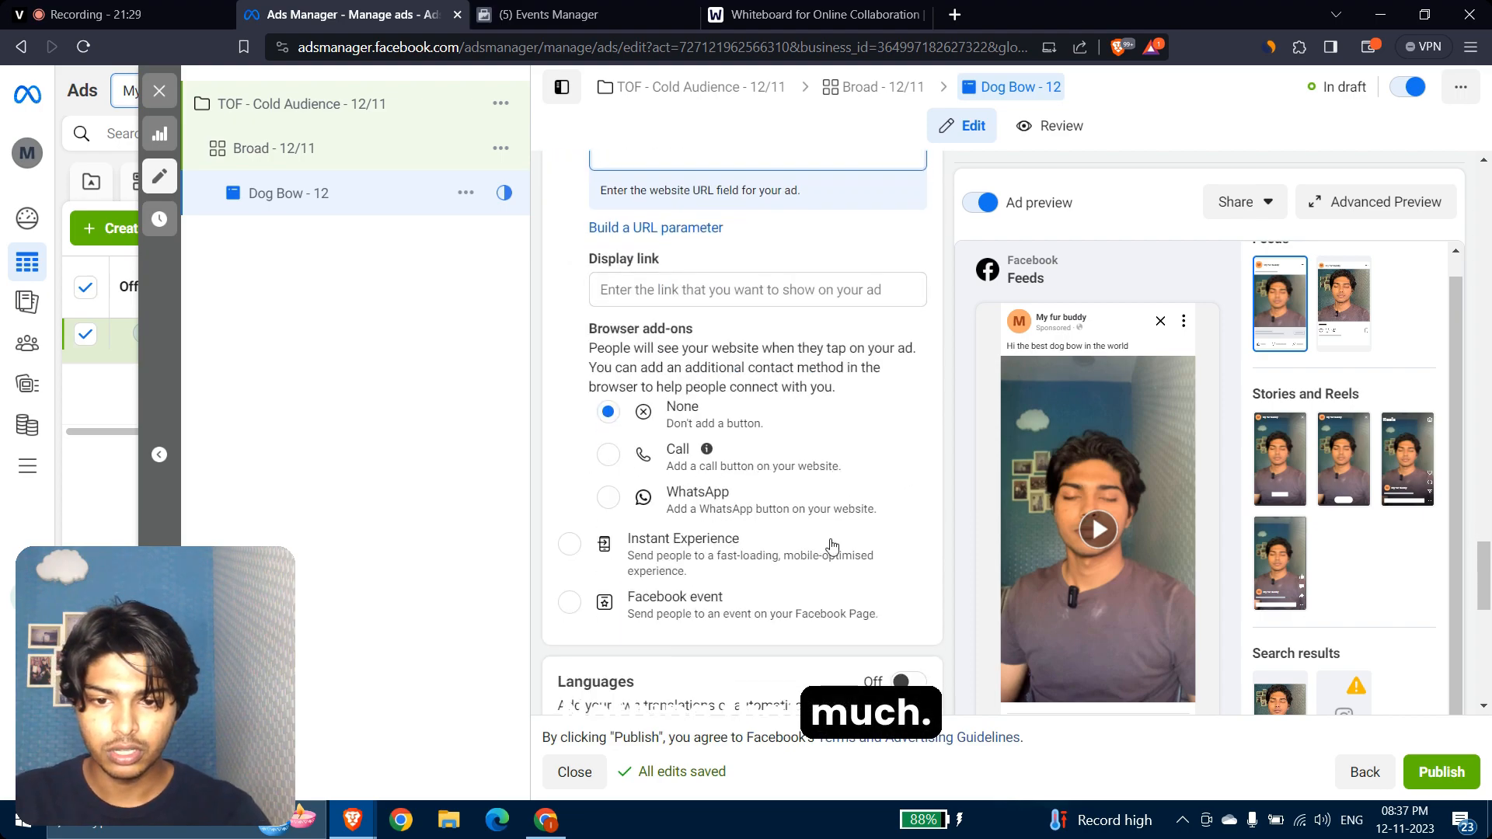
scroll(831, 546, down, 10)
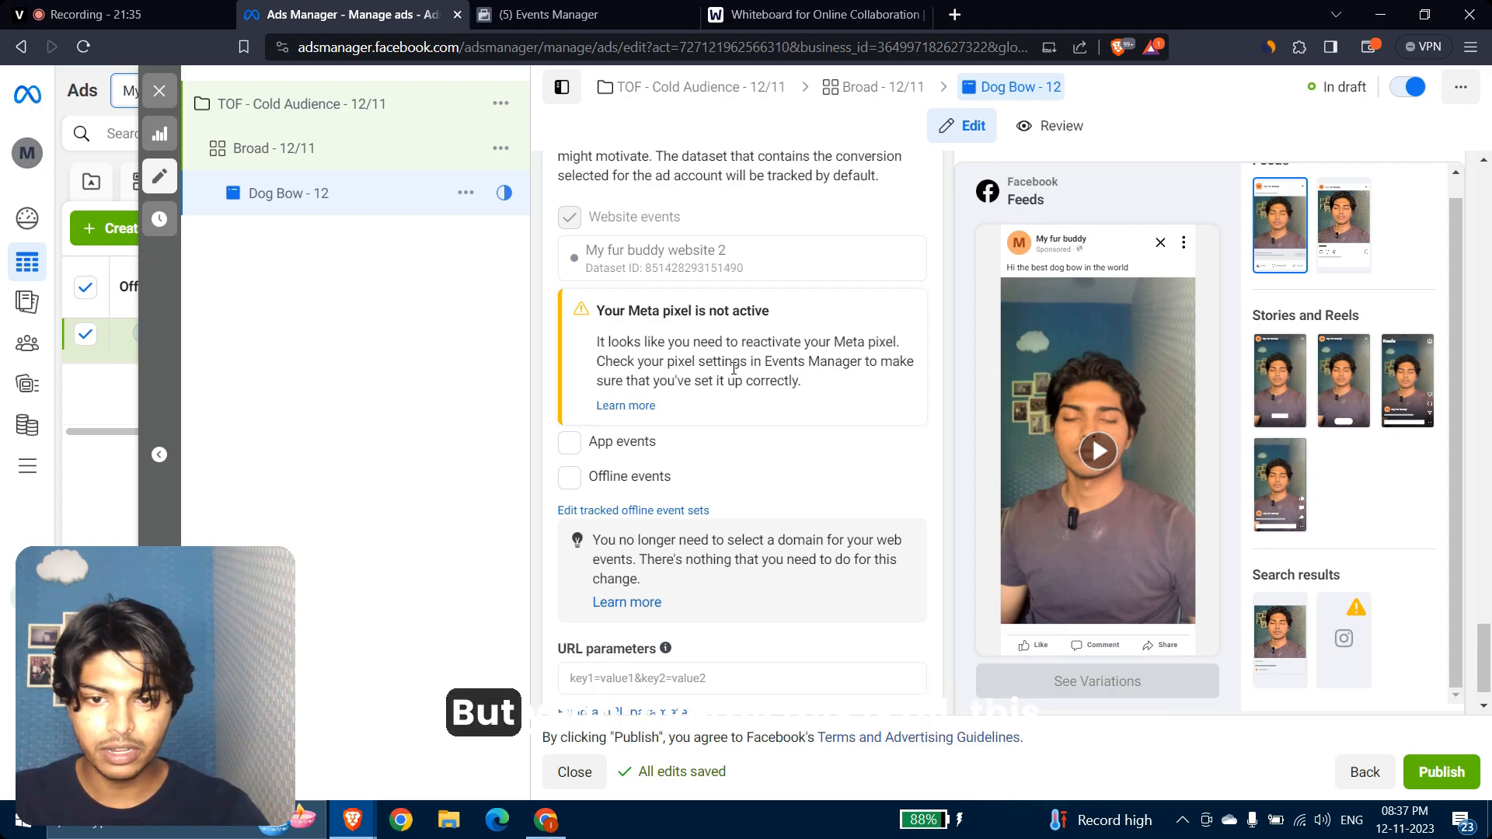
scroll(734, 367, down, 1)
scroll(733, 367, up, 3)
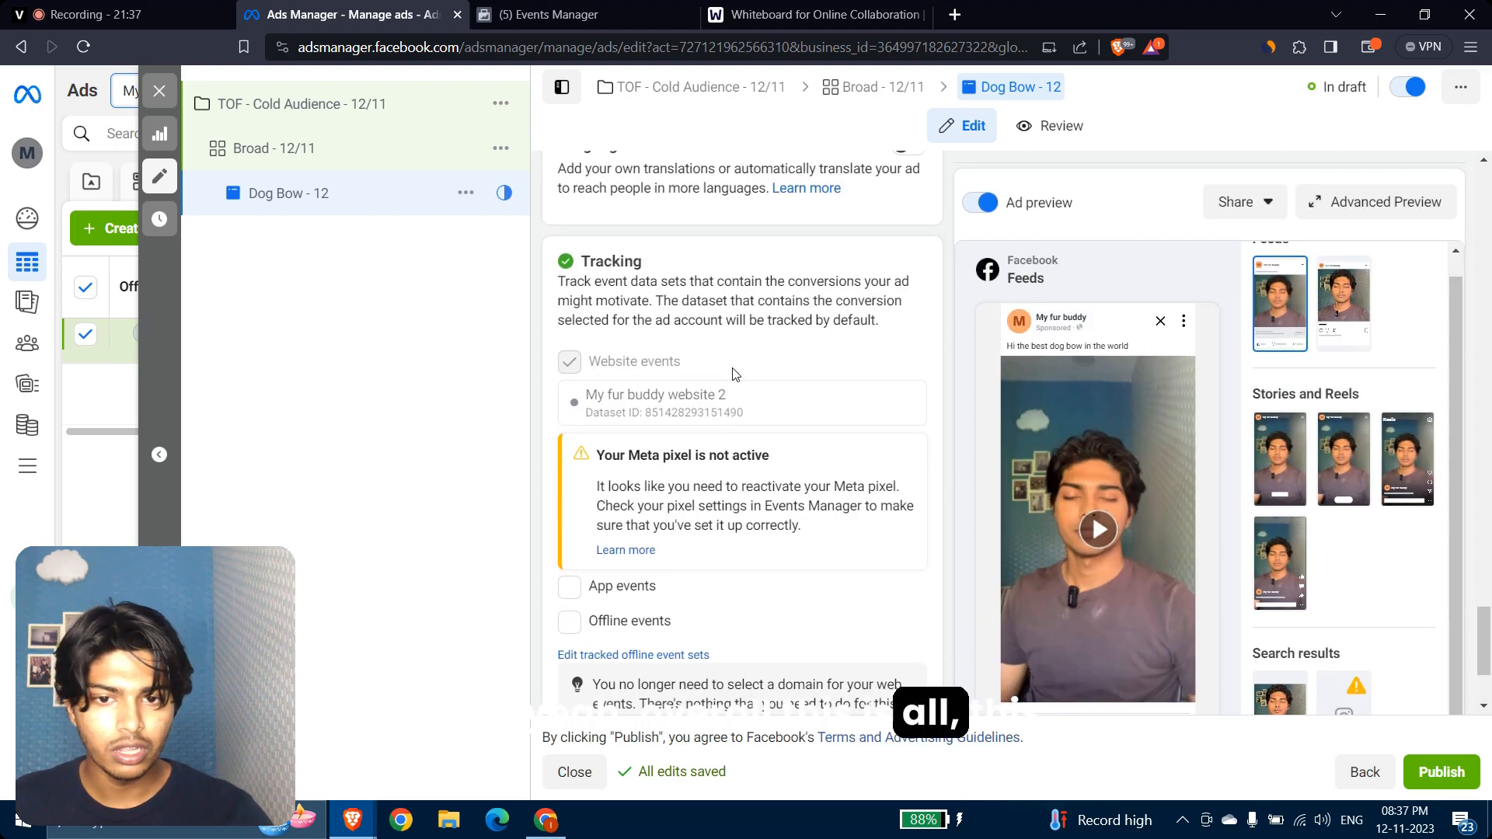
scroll(716, 318, up, 10)
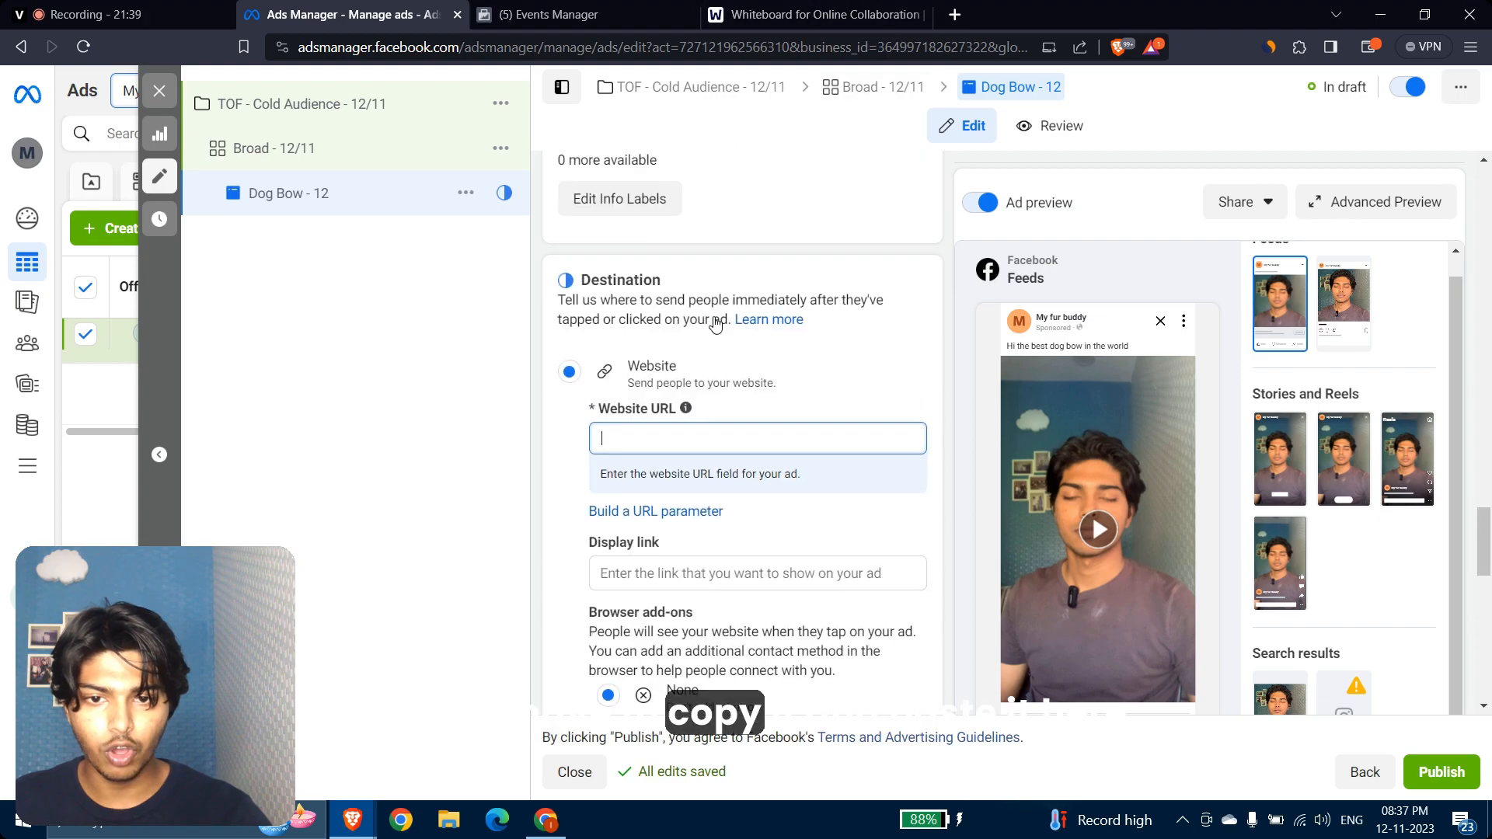
scroll(706, 380, up, 5)
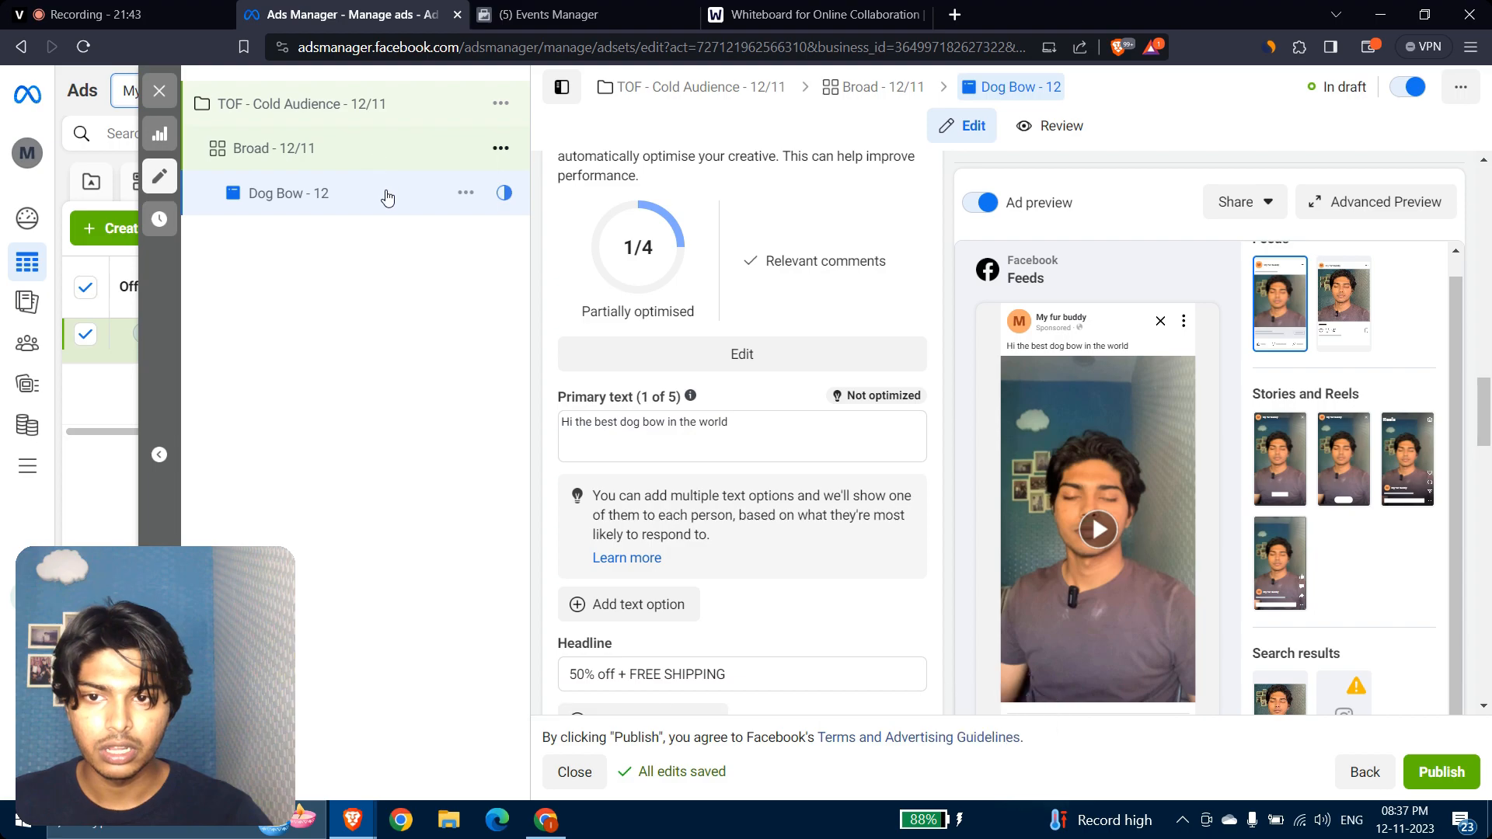
Step: Review the Broad ad set's attribution settings, and go through the campaign, ad set and Dog Bow ad levels
click(339, 150)
scroll(589, 519, down, 10)
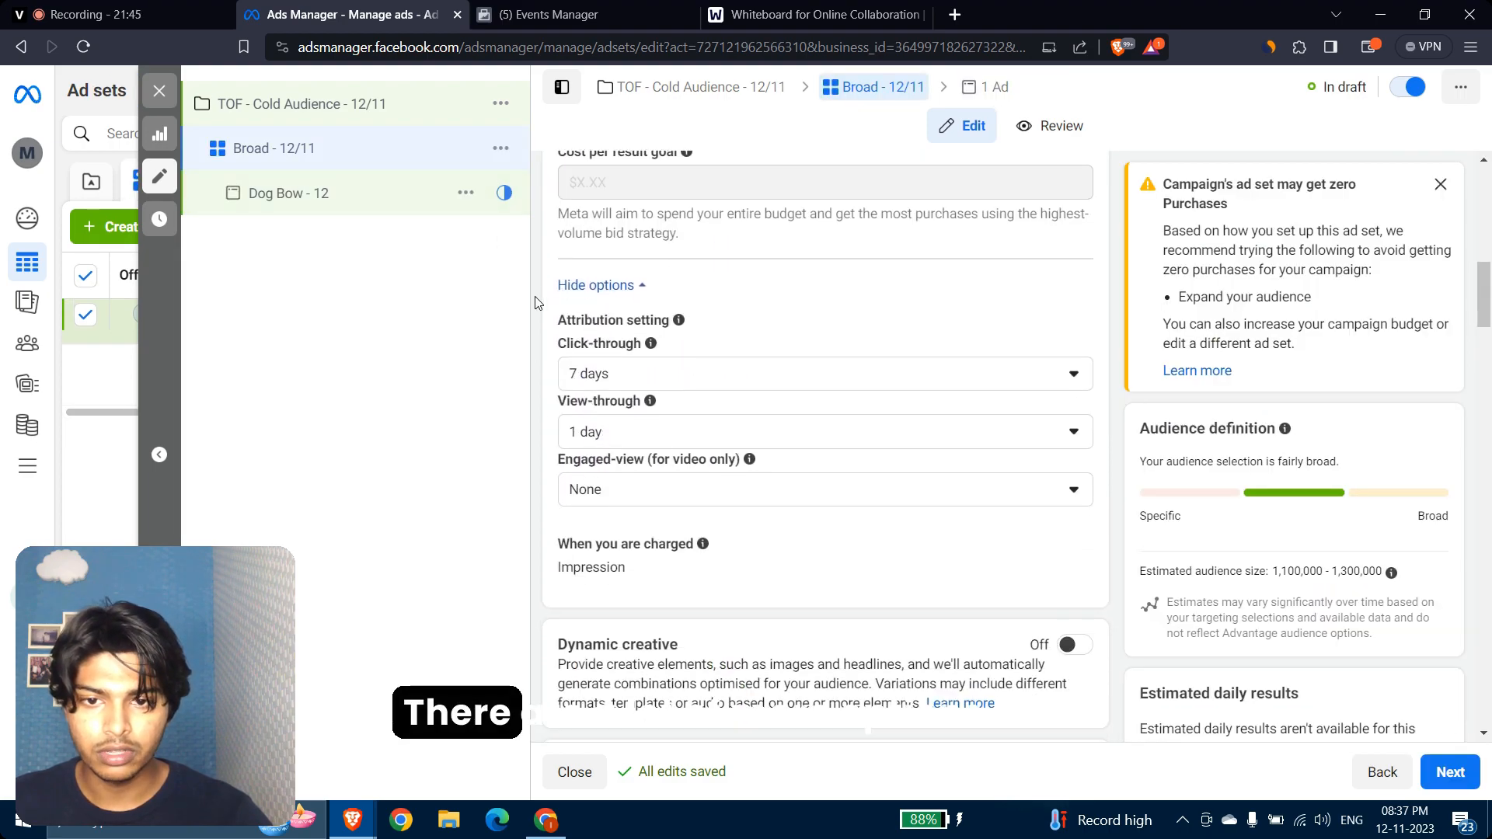
click(347, 210)
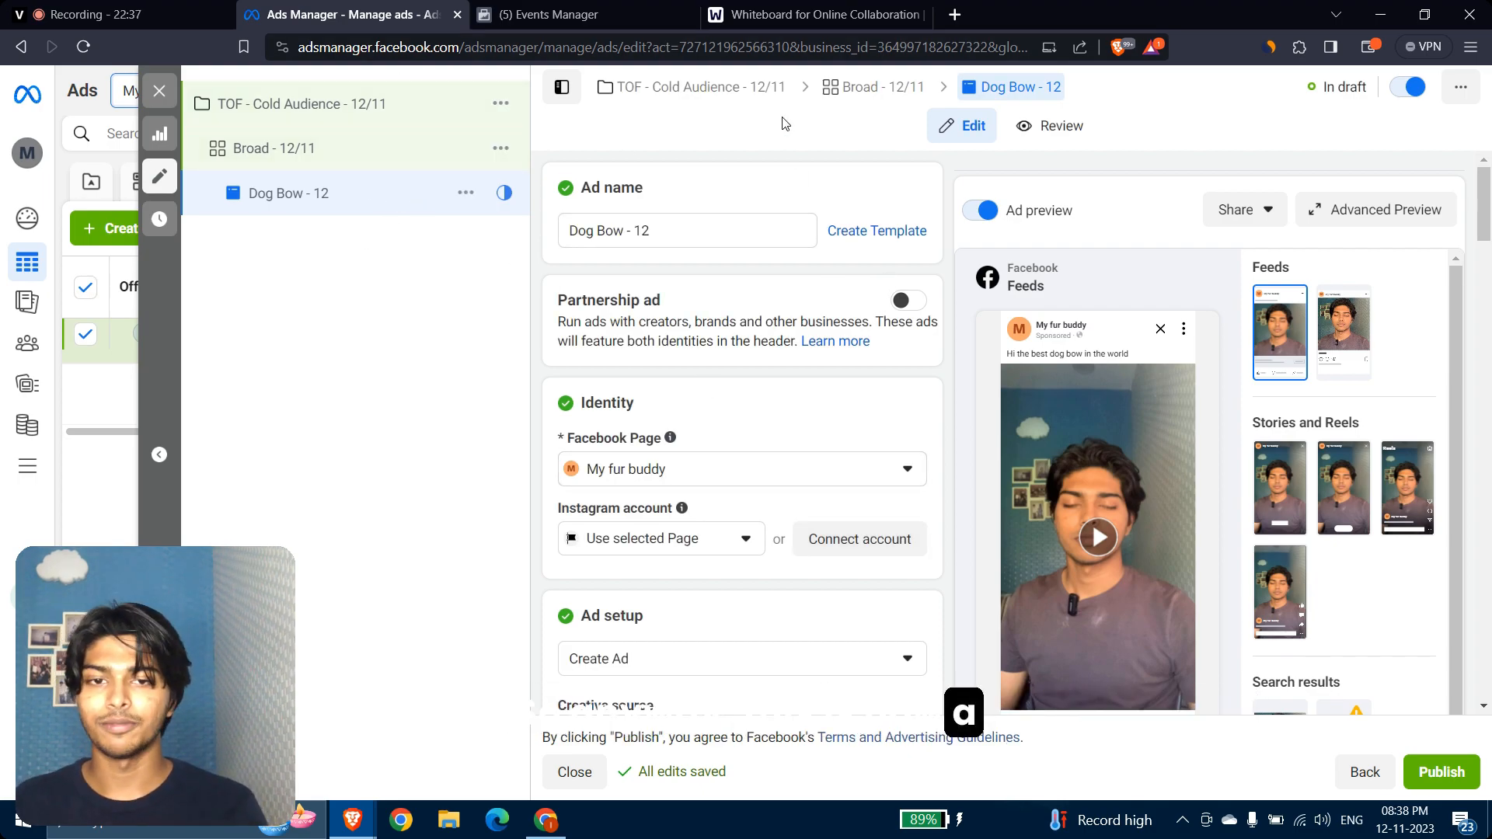
click(435, 146)
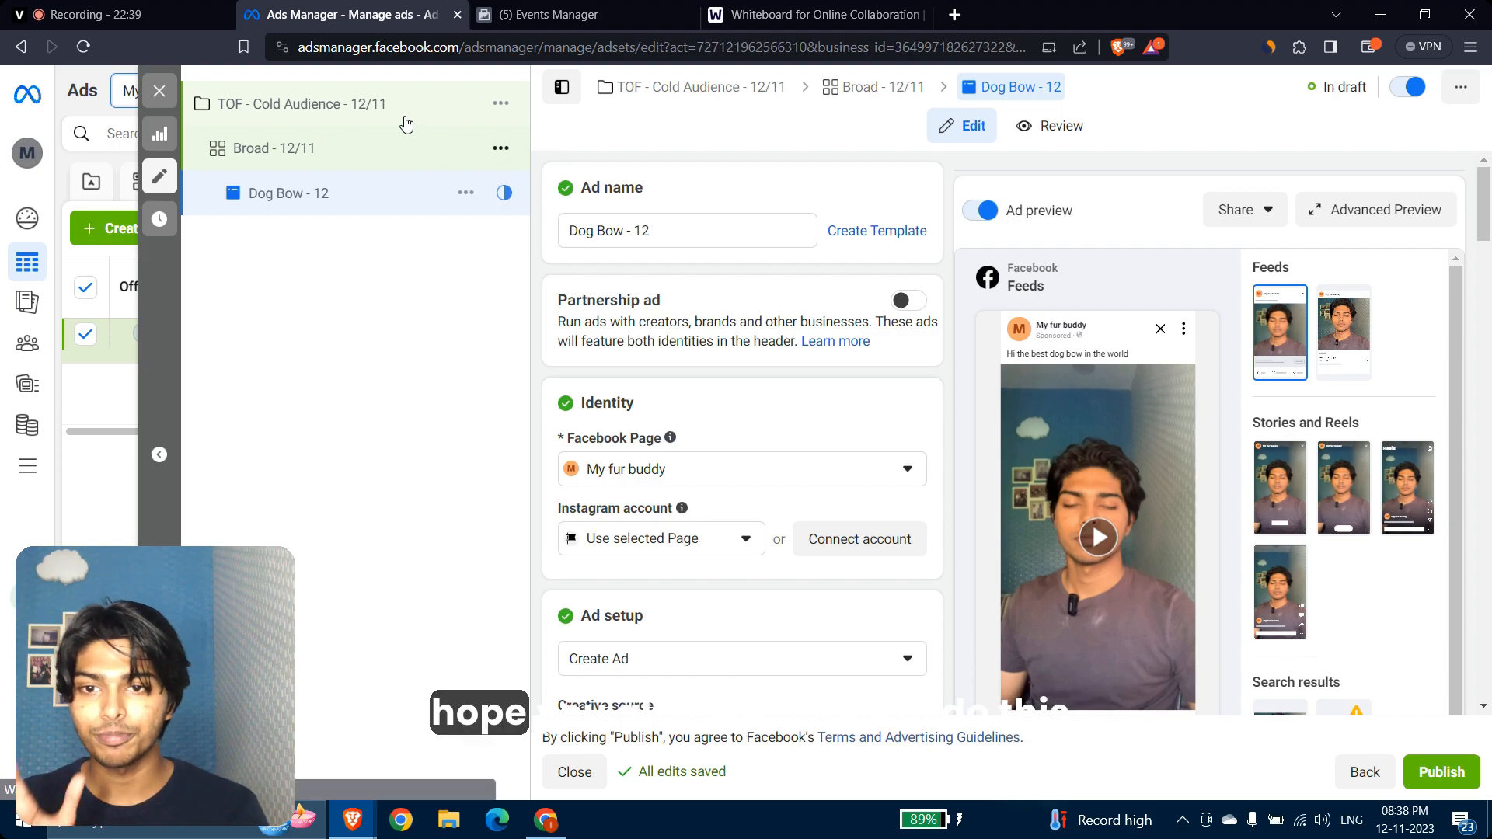
click(398, 102)
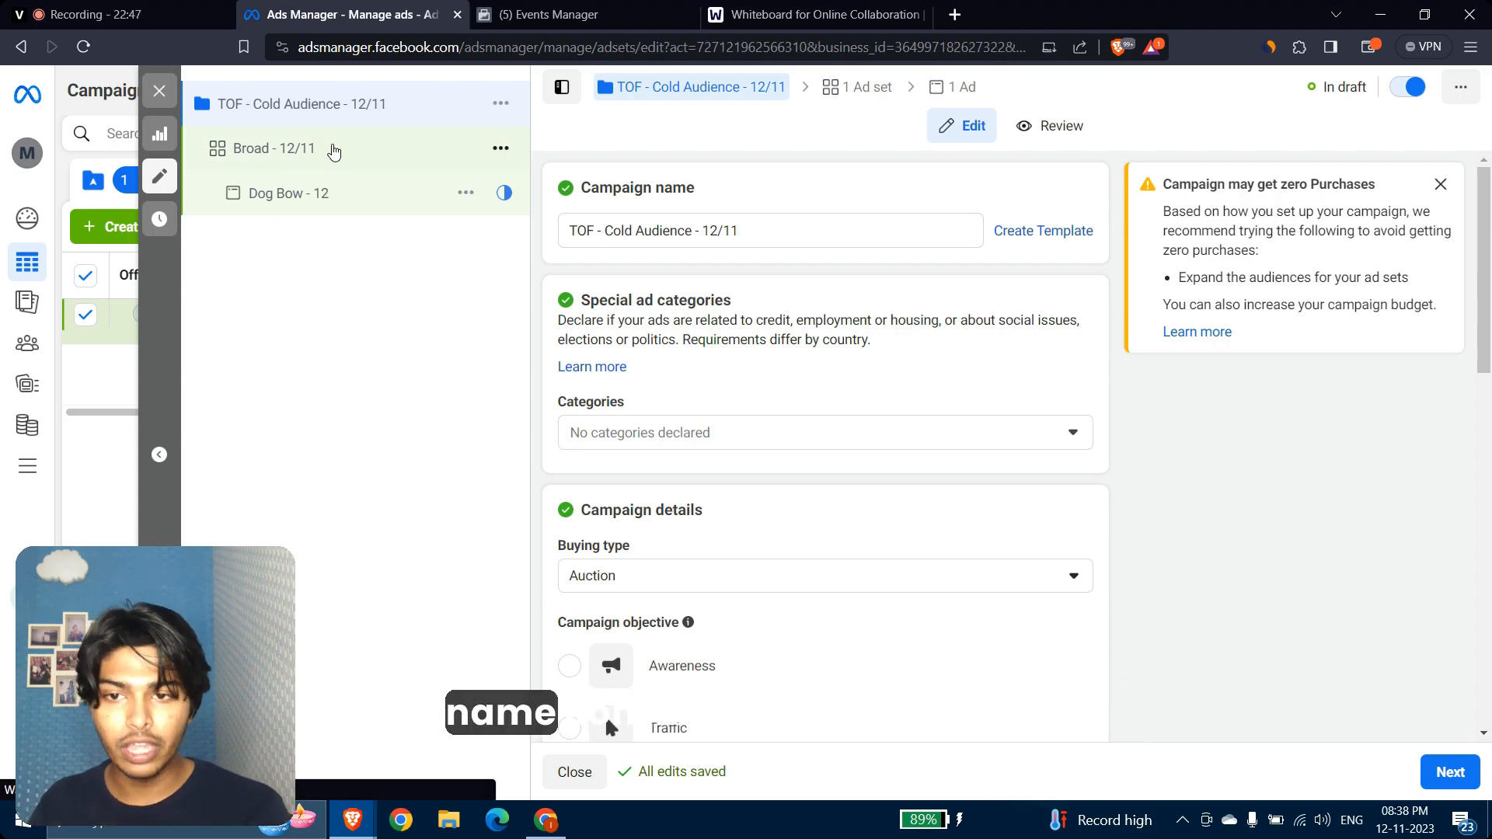
click(332, 149)
click(360, 196)
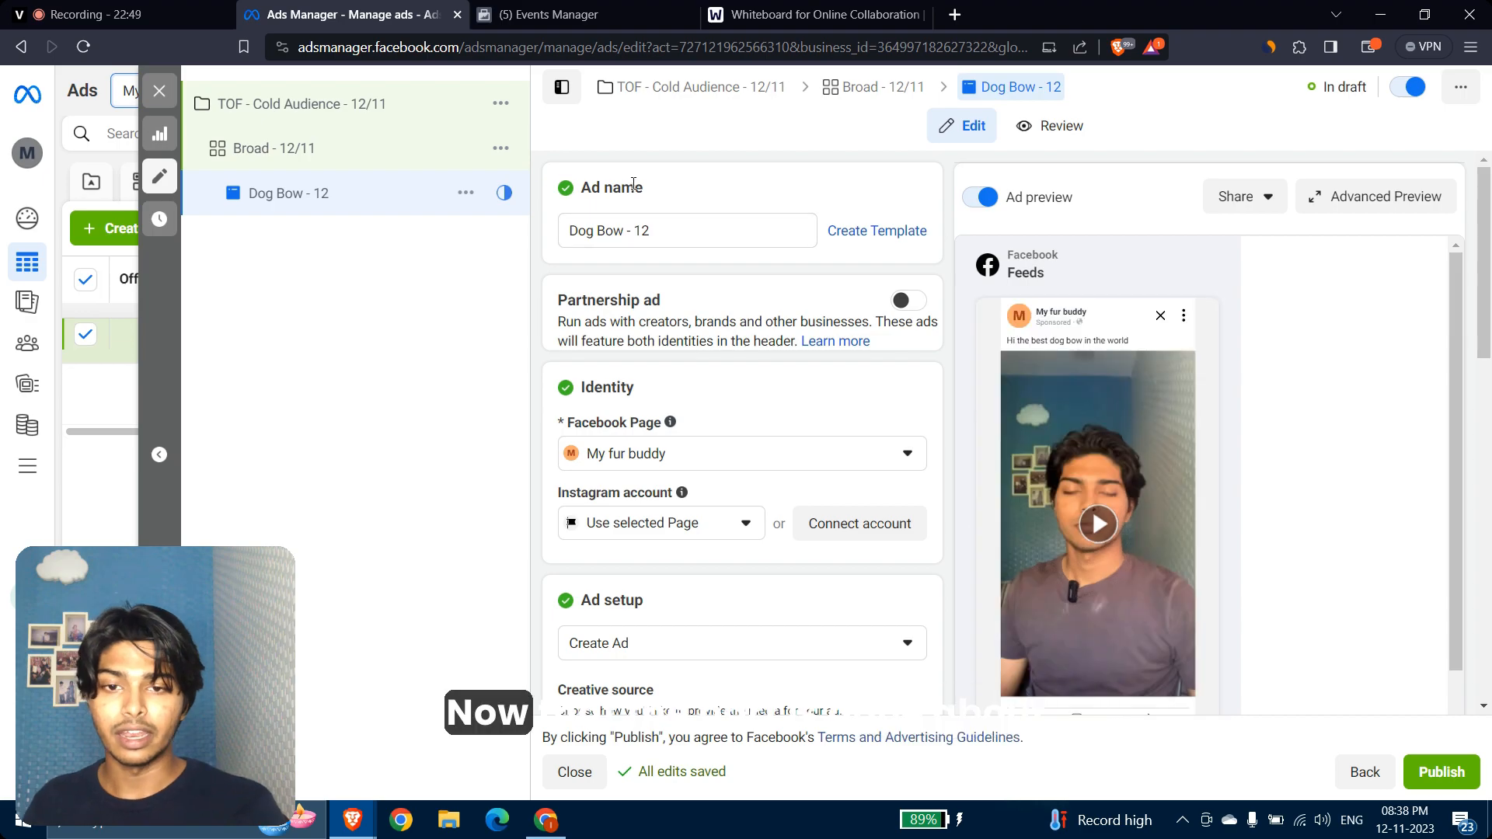
Step: Open the TOF - Cold Audience campaign and examine its objective and catalogue settings
click(357, 117)
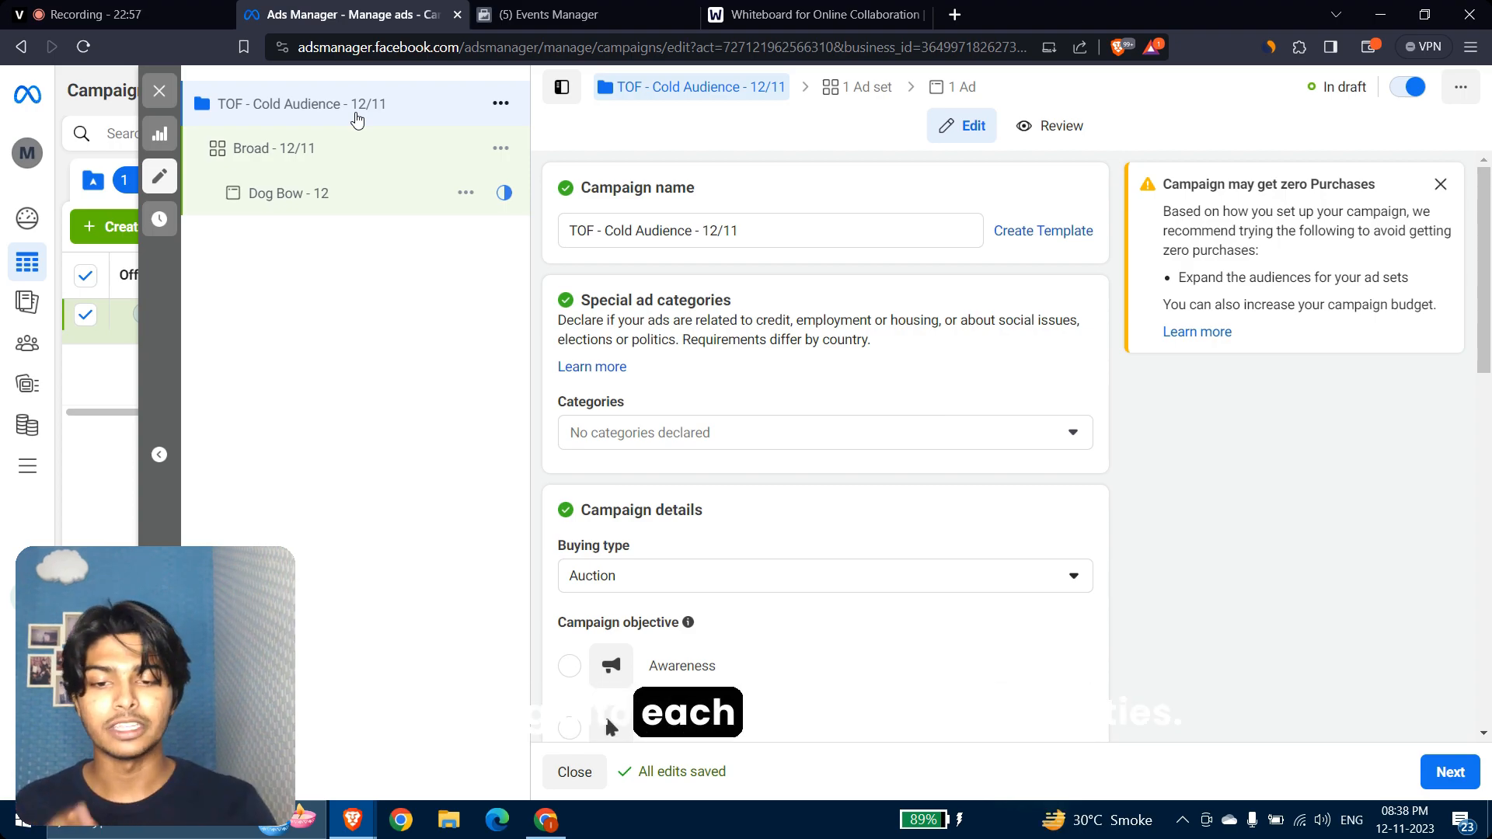
scroll(693, 328, down, 3)
scroll(694, 328, down, 4)
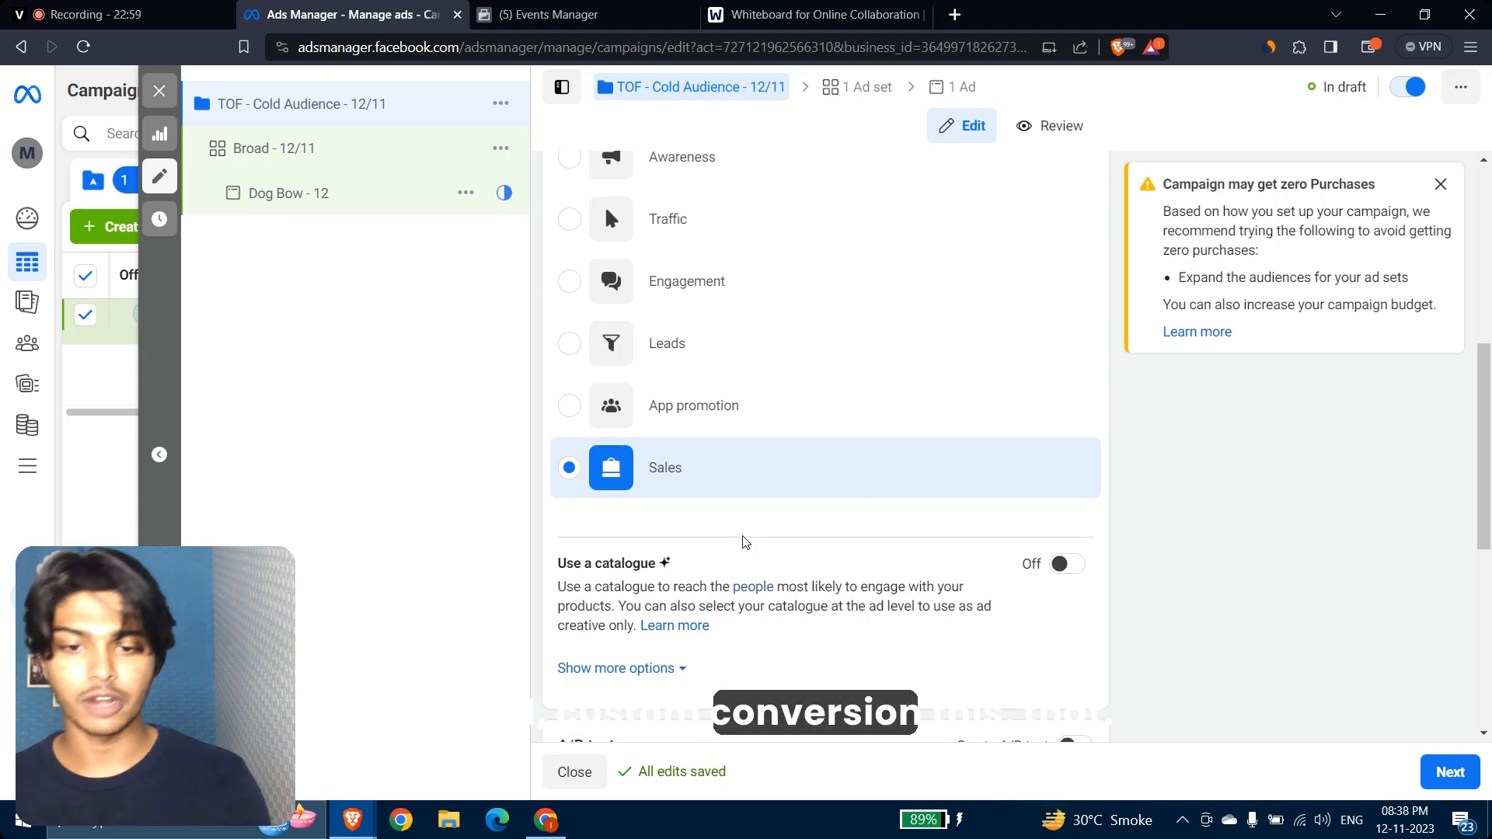